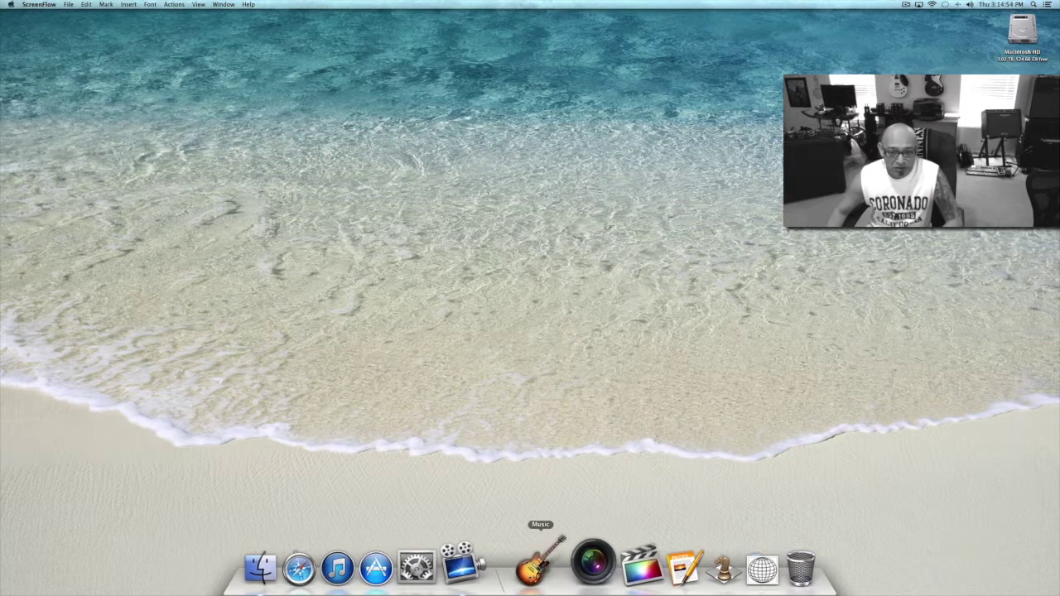
- Launch Logic Pro X and create a new empty project
click(537, 569)
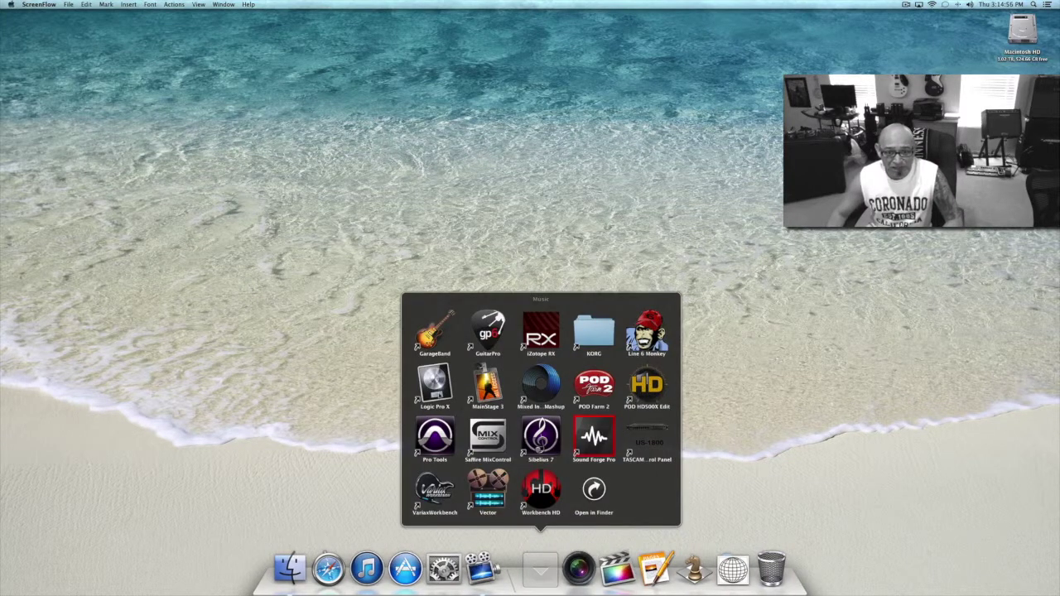
click(434, 383)
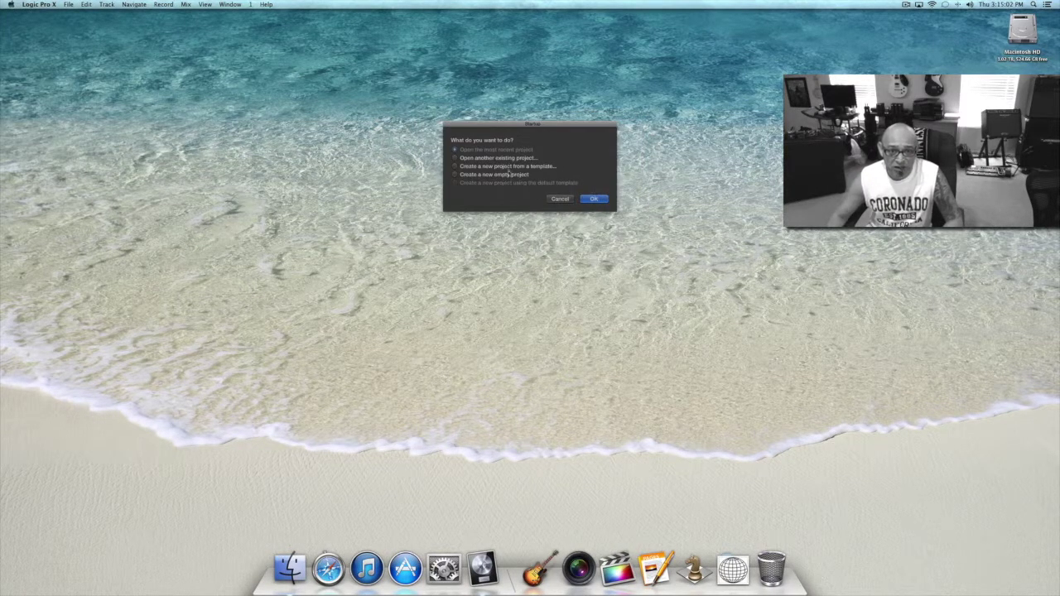
click(509, 175)
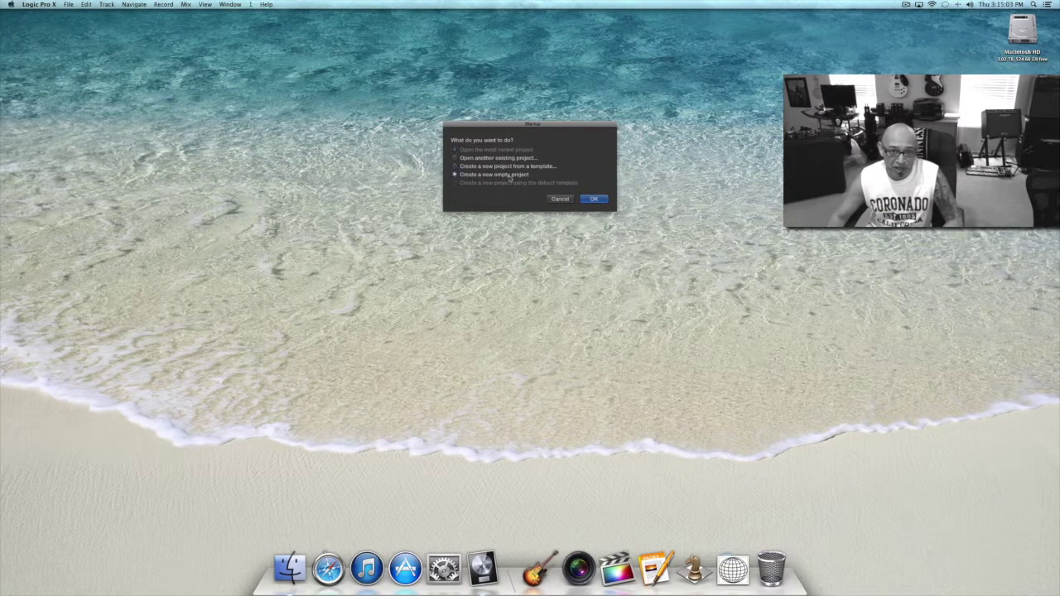
click(599, 200)
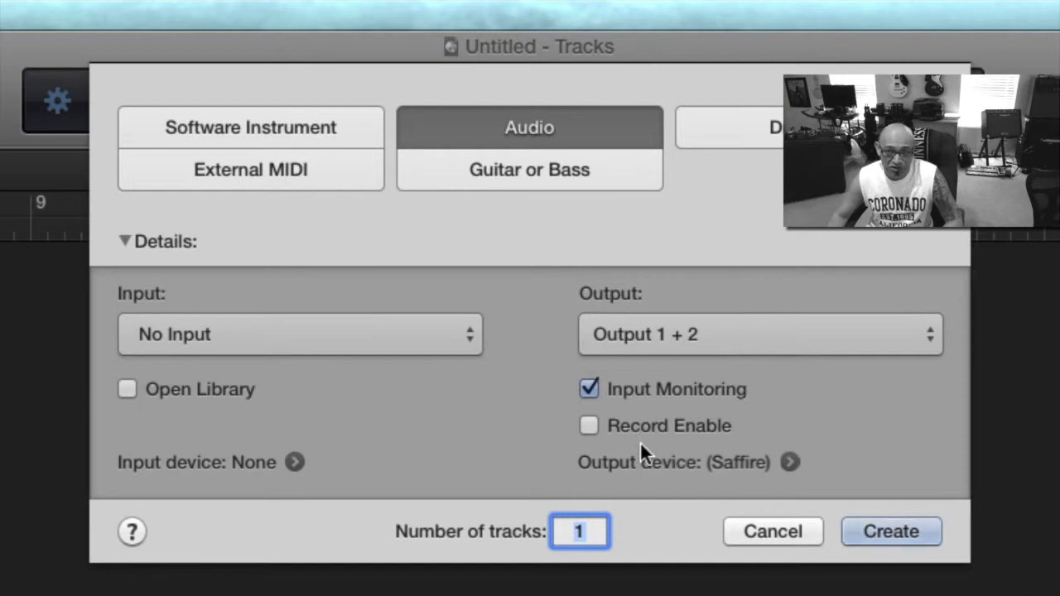
- Create 16 audio tracks with Input Monitoring turned off
click(588, 387)
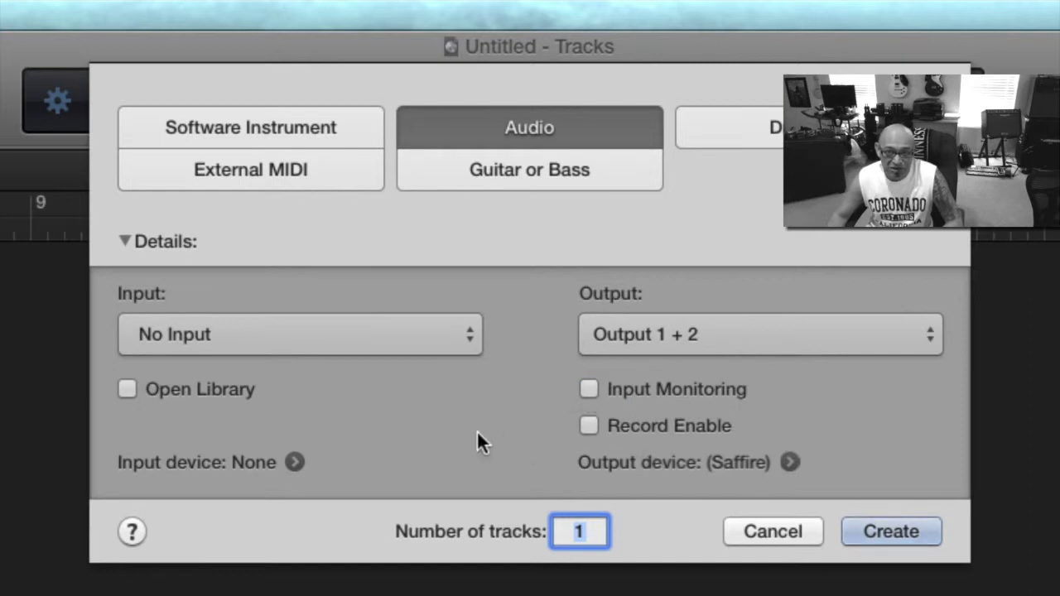
click(604, 531)
double_click(599, 531)
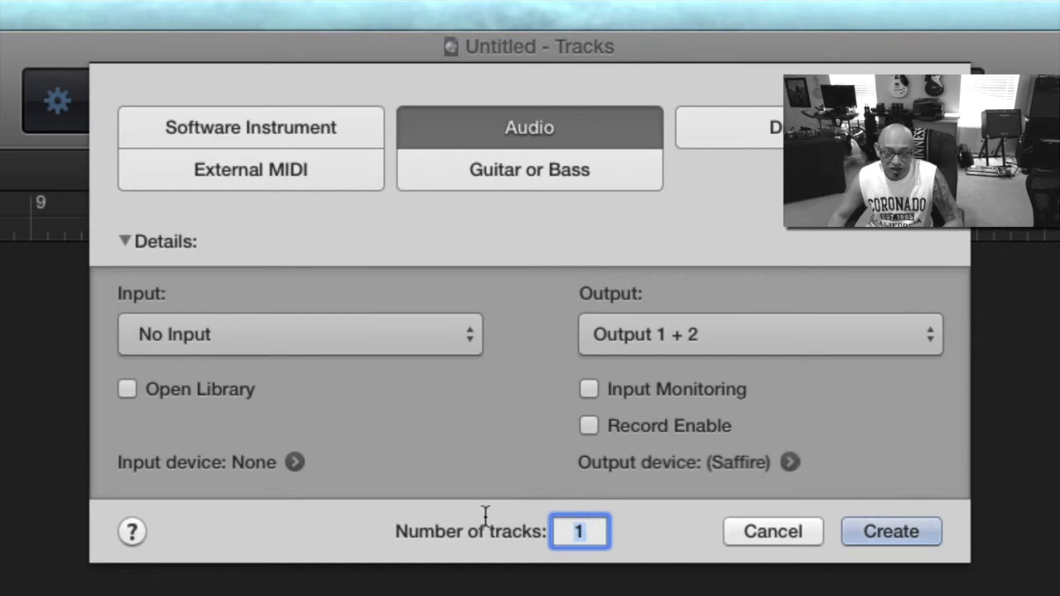
text(16)
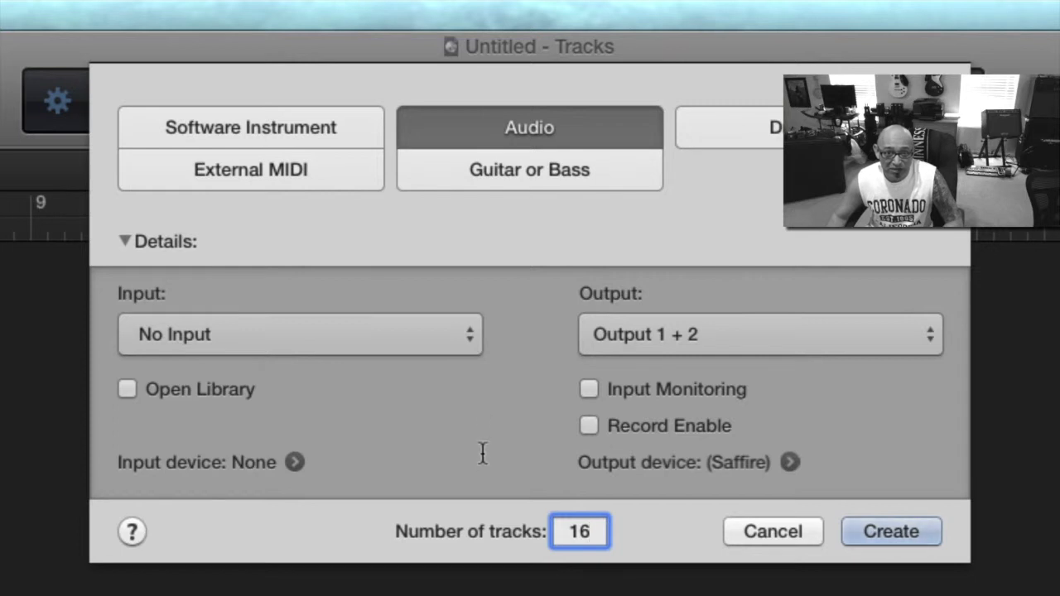
click(892, 532)
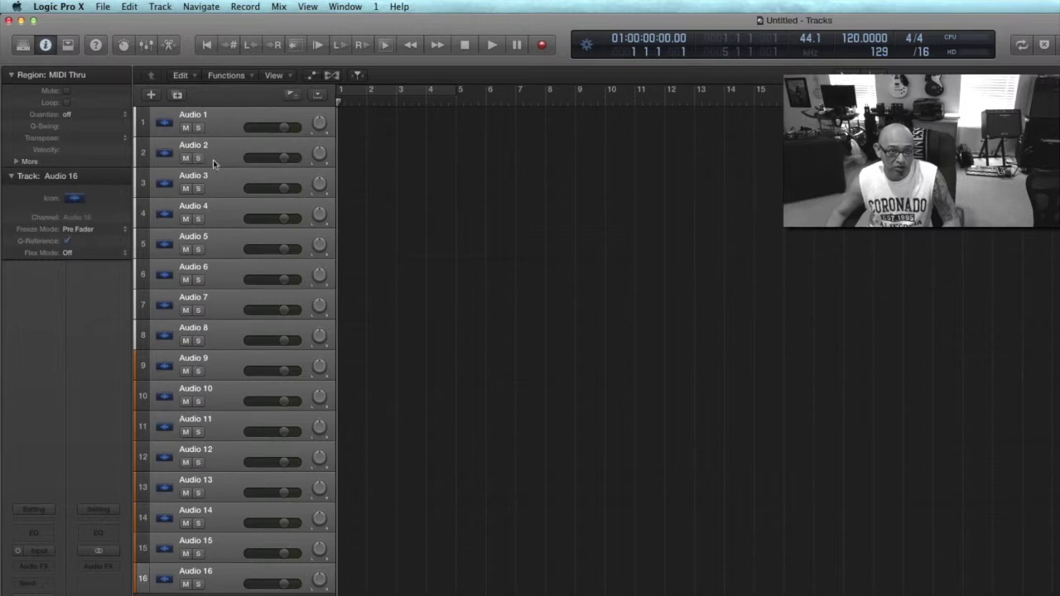
- Configure the track headers to also show Color Bars and the On/Off, Protect and Freeze buttons
right_click(233, 122)
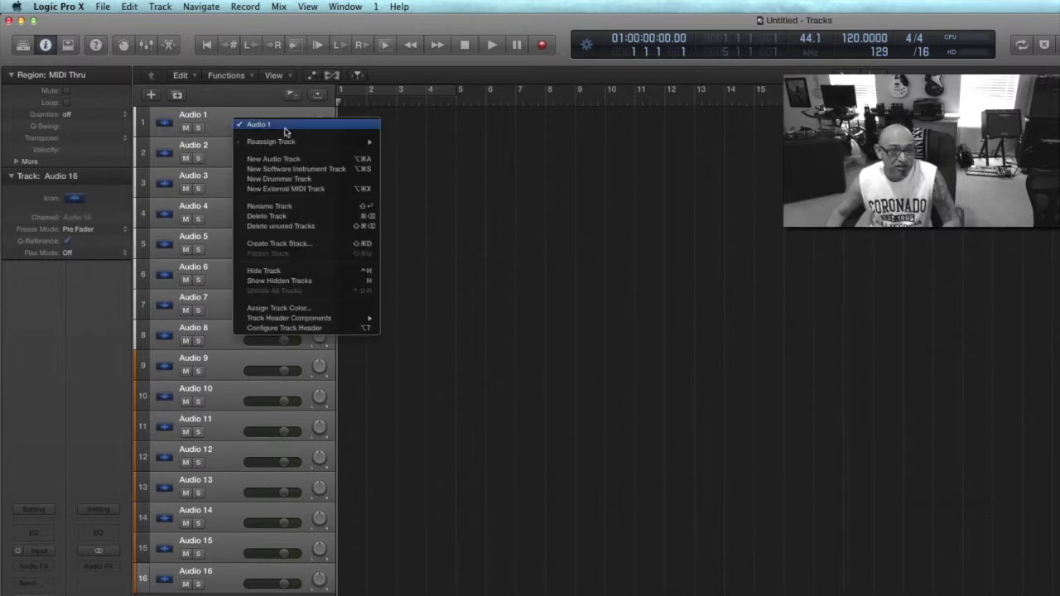
click(312, 332)
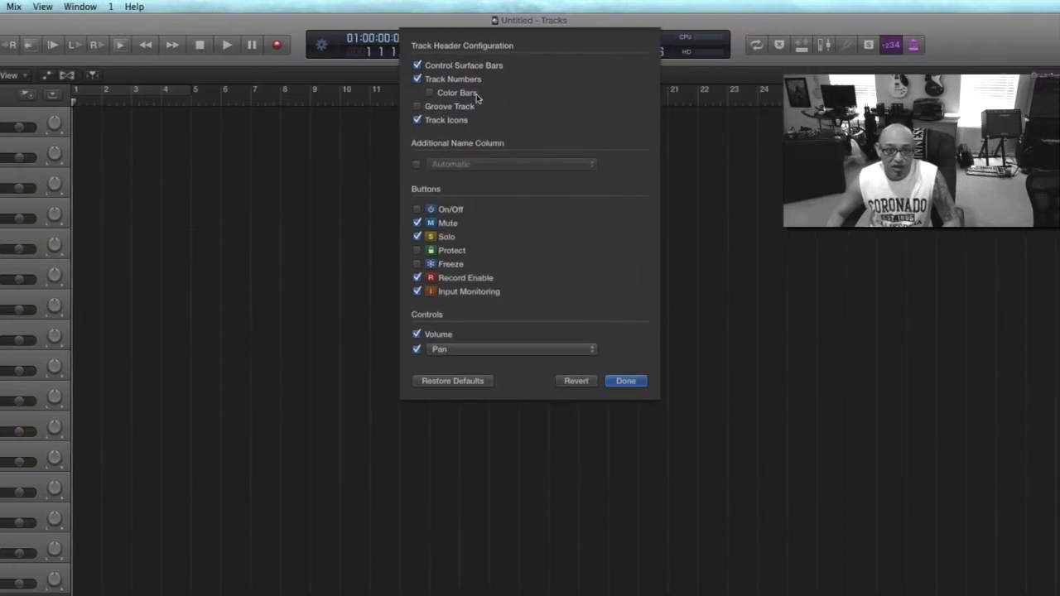
click(429, 93)
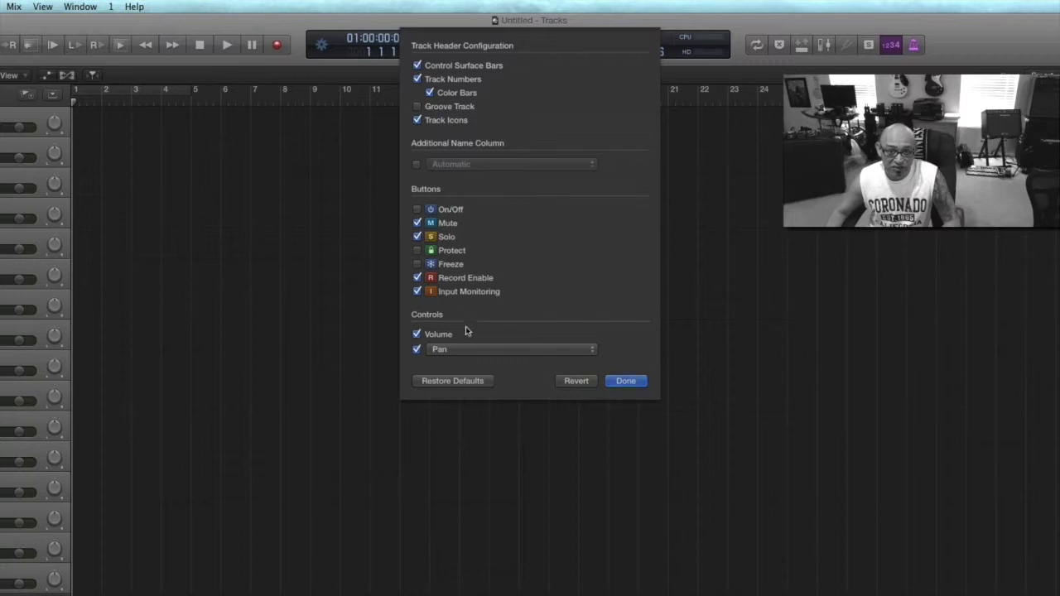
click(417, 210)
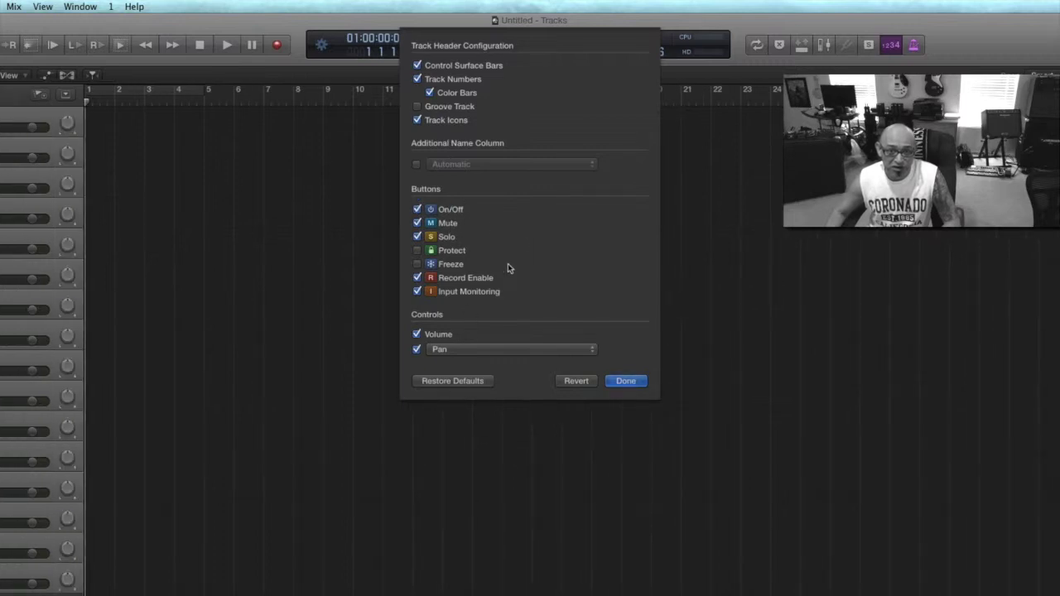
click(417, 250)
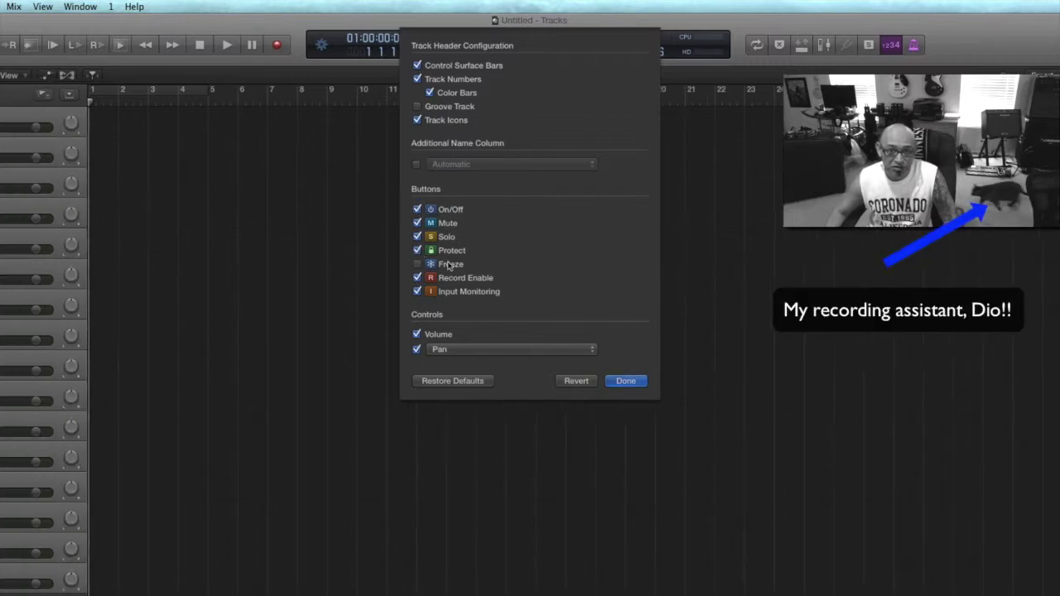
click(417, 265)
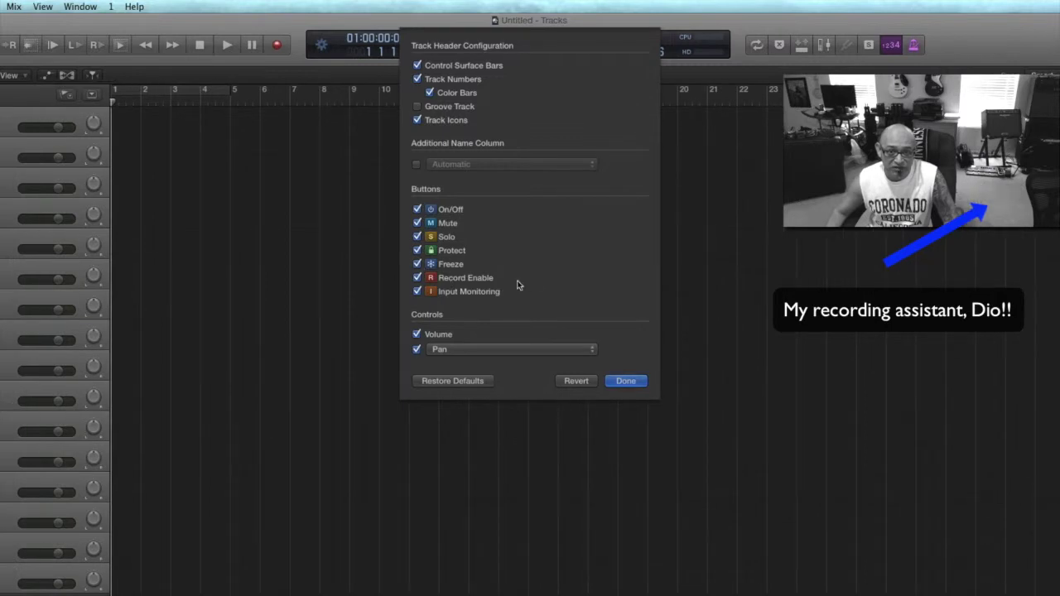
click(627, 382)
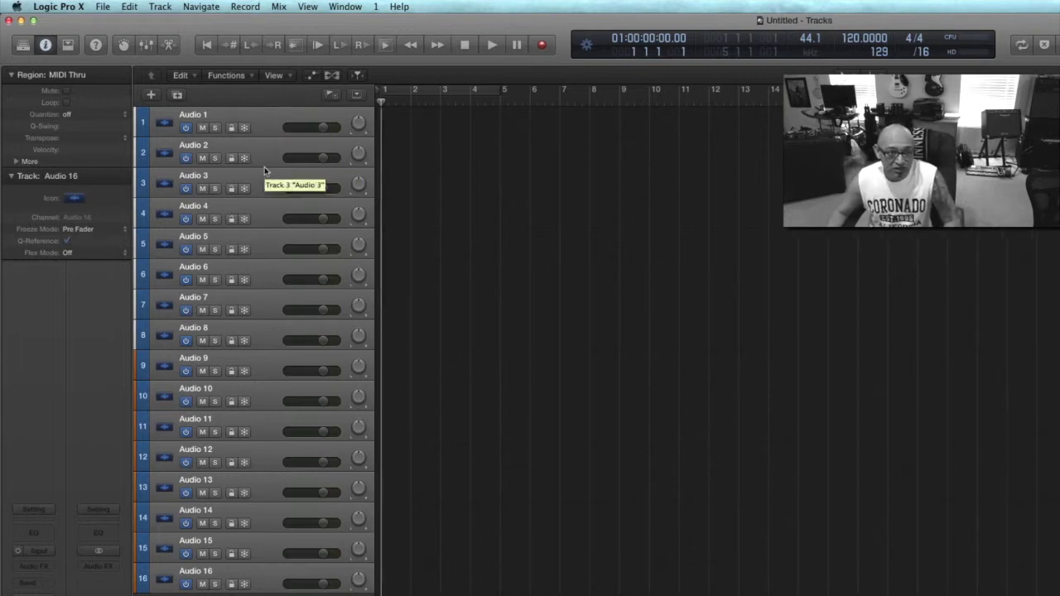
click(268, 124)
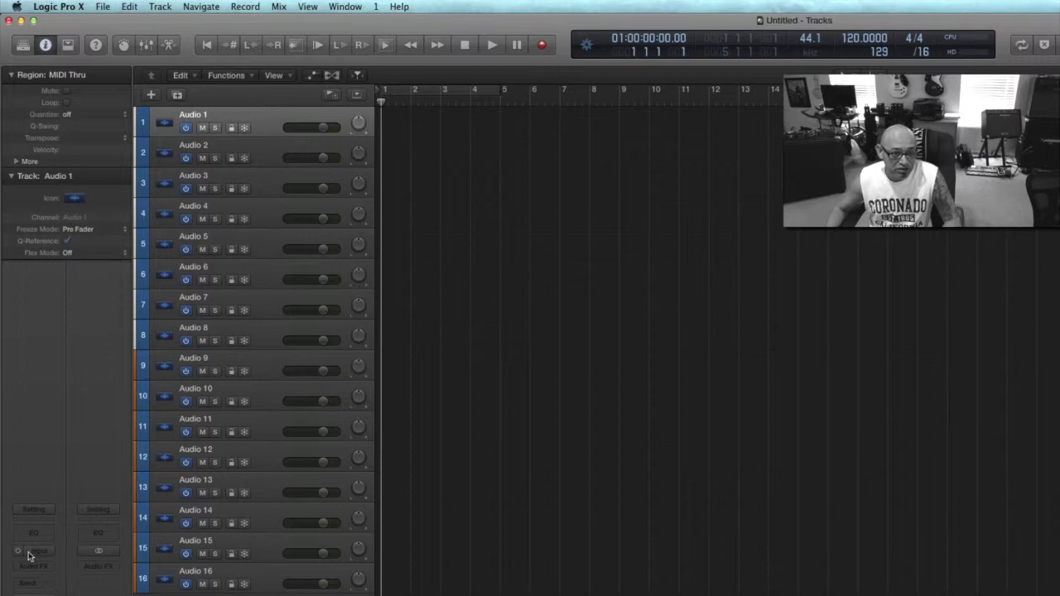
click(262, 151)
click(265, 185)
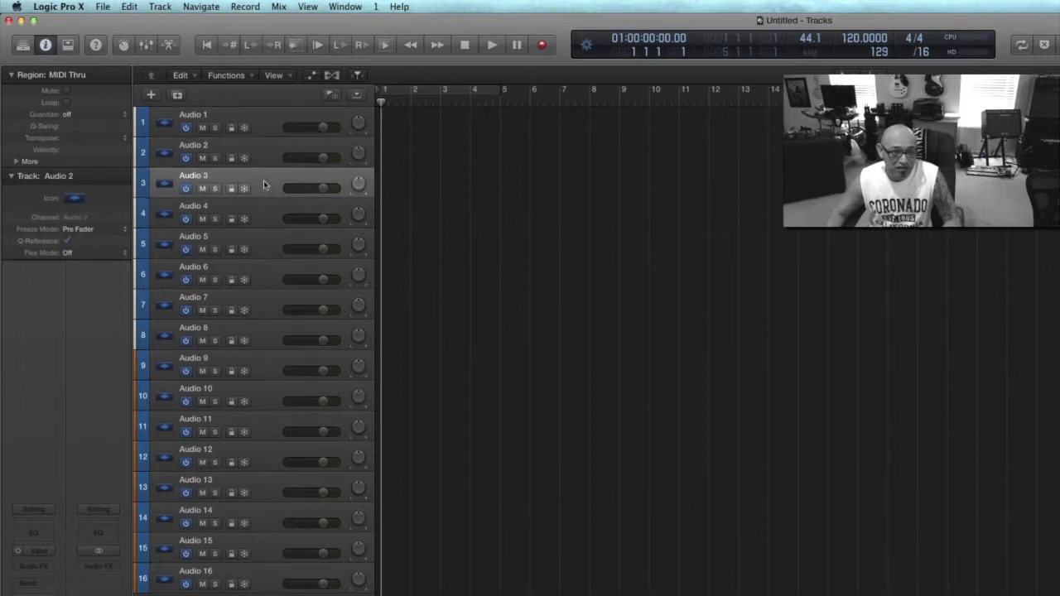
click(263, 212)
click(258, 241)
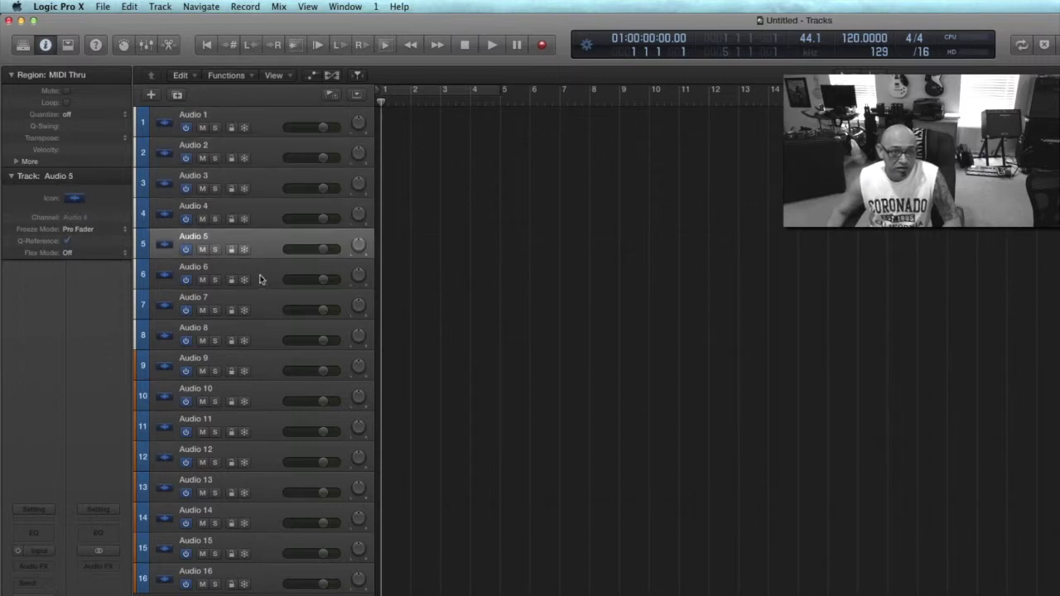
click(262, 280)
click(264, 305)
- Set the input format of the Audio 1 track to stereo
click(268, 131)
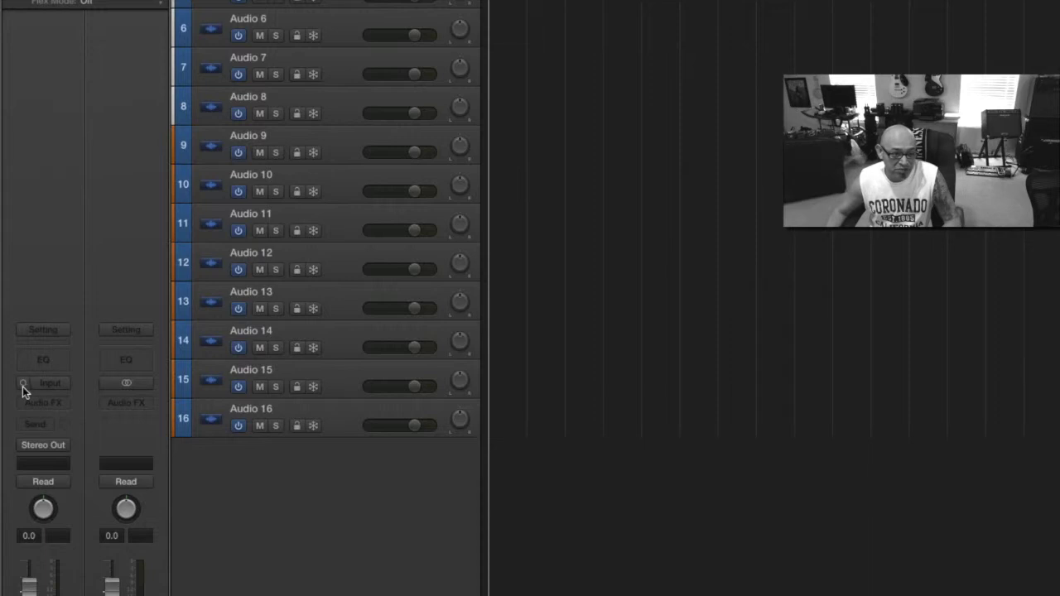
click(23, 385)
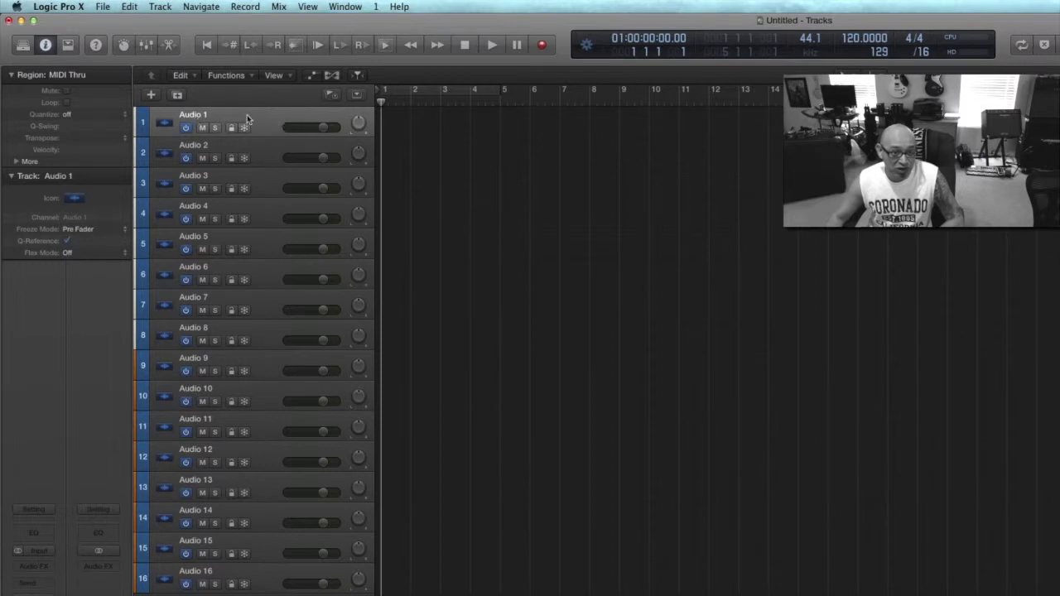
click(223, 153)
click(231, 188)
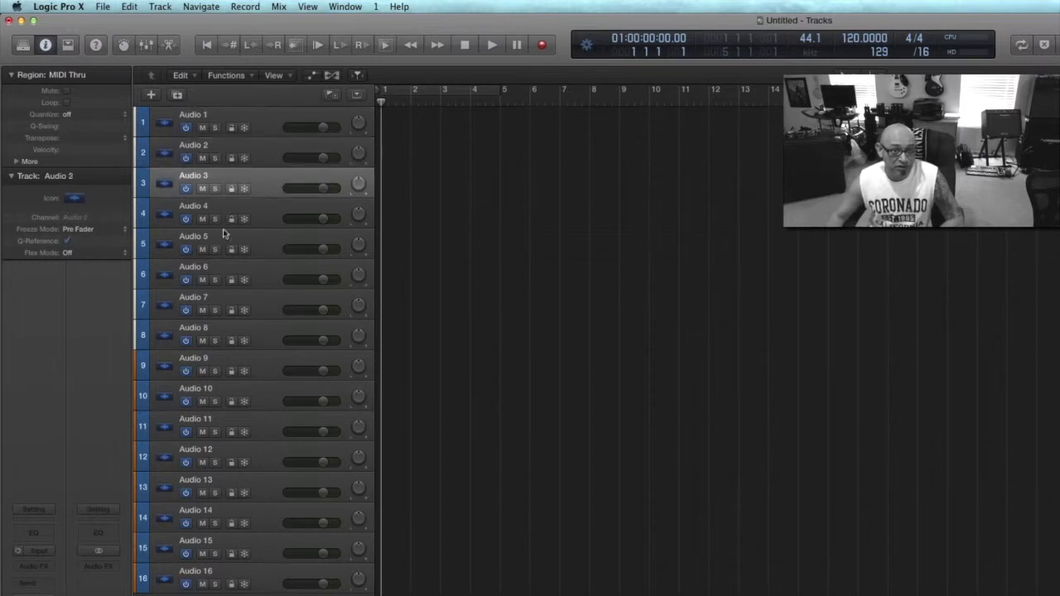
click(227, 217)
click(218, 249)
click(223, 275)
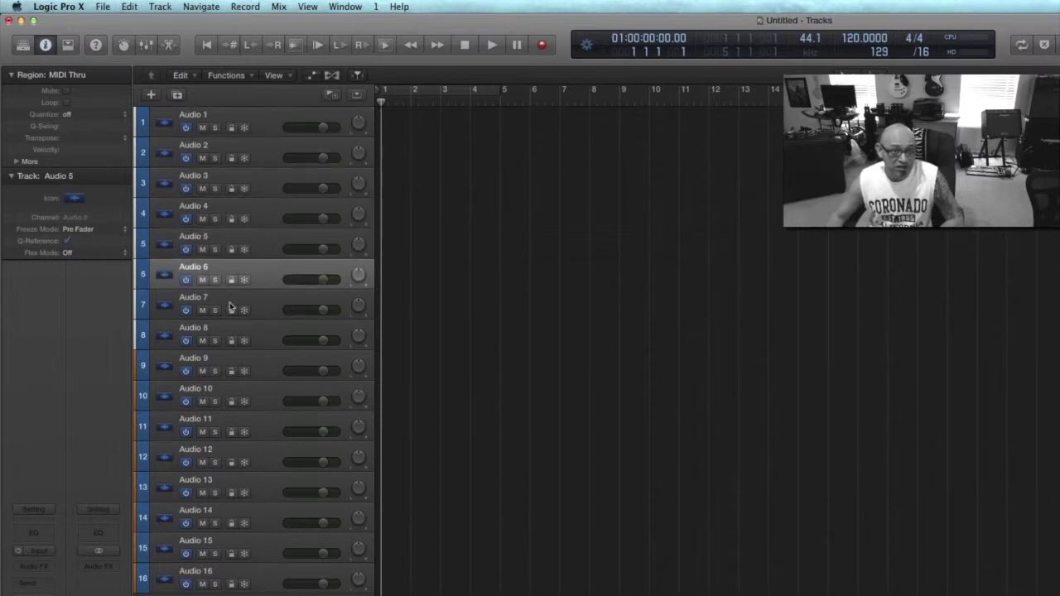
- Group the tracks Audio 1 through Audio 7 into a Summing Stack
click(230, 307)
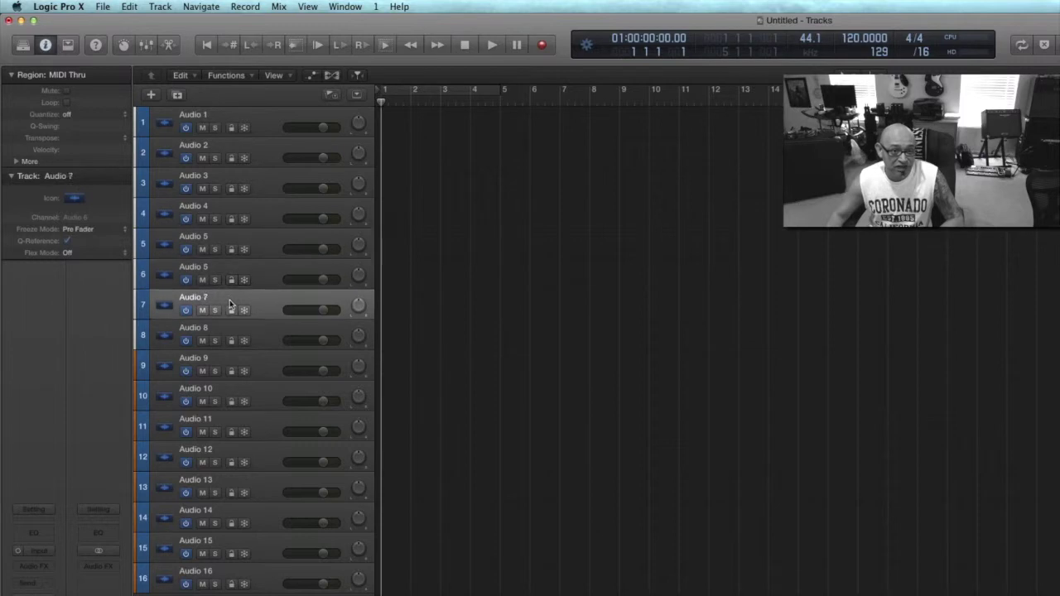
shift+click(230, 124)
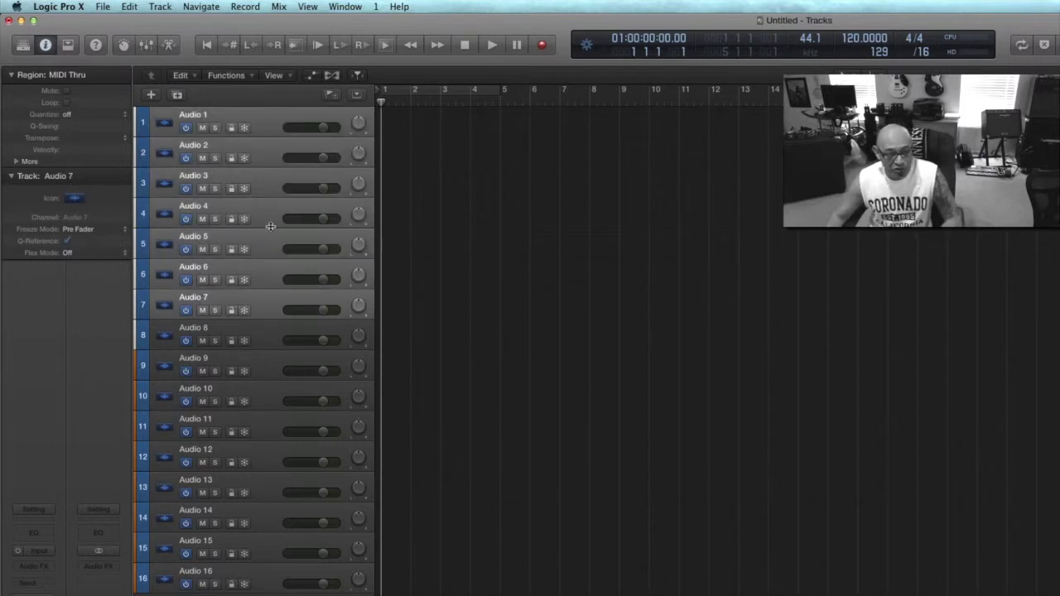
right_click(267, 190)
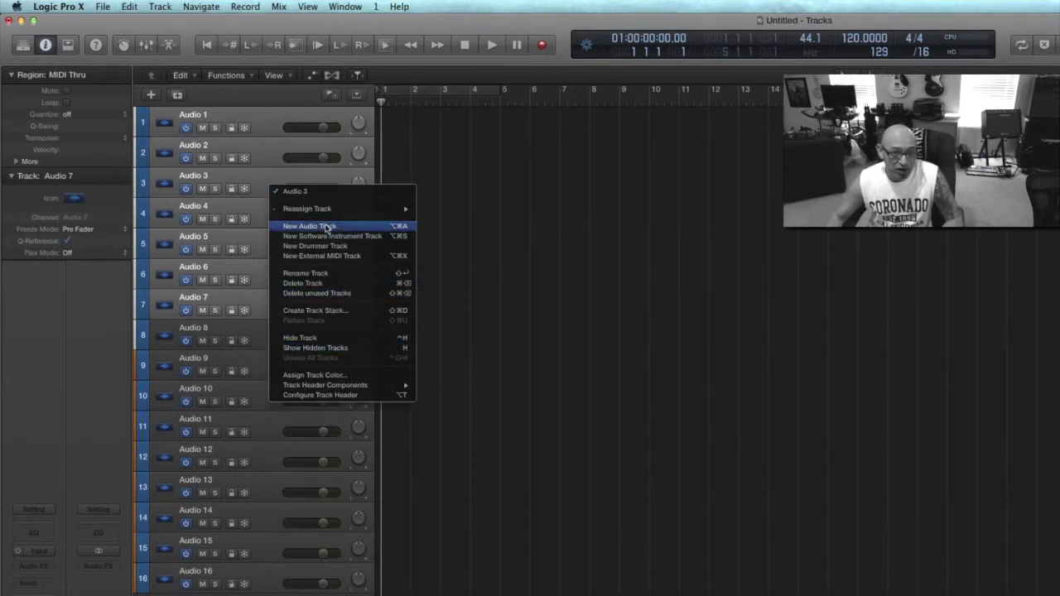
click(335, 312)
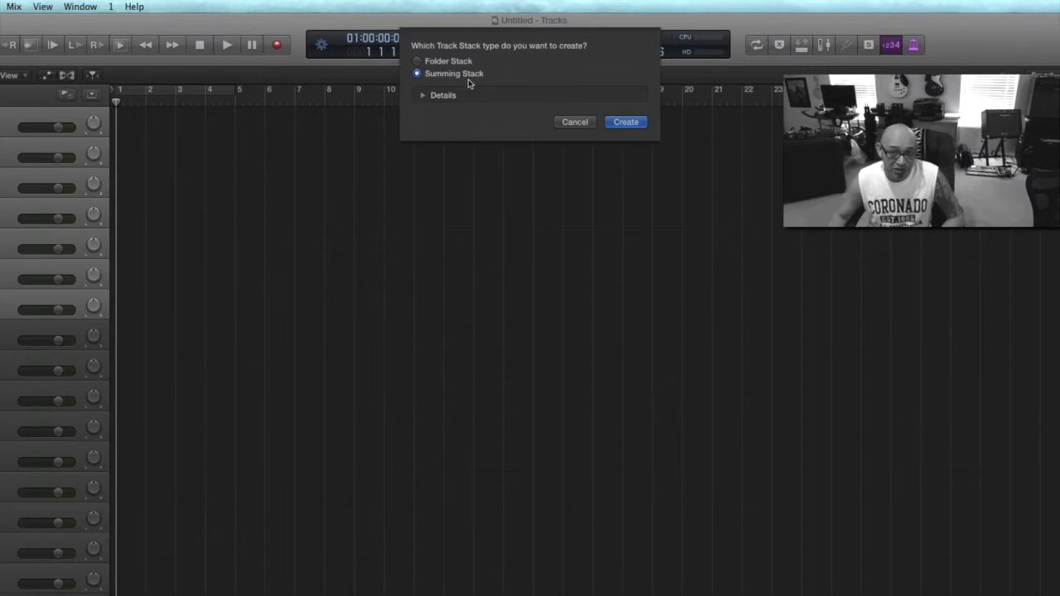
click(626, 122)
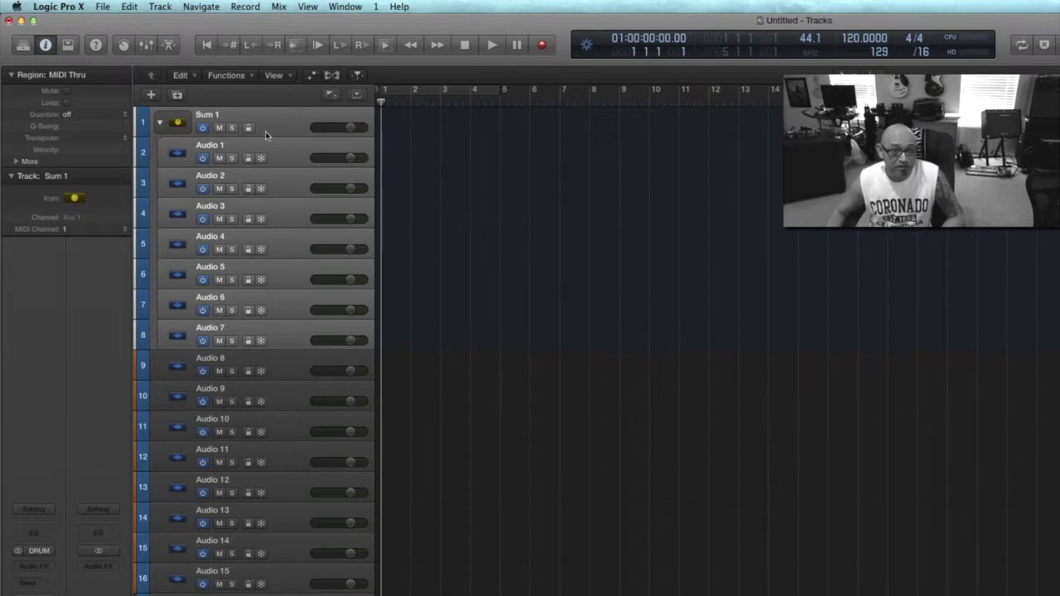
- Rename the summing stack's main track as "Sum: Drums"
double_click(208, 116)
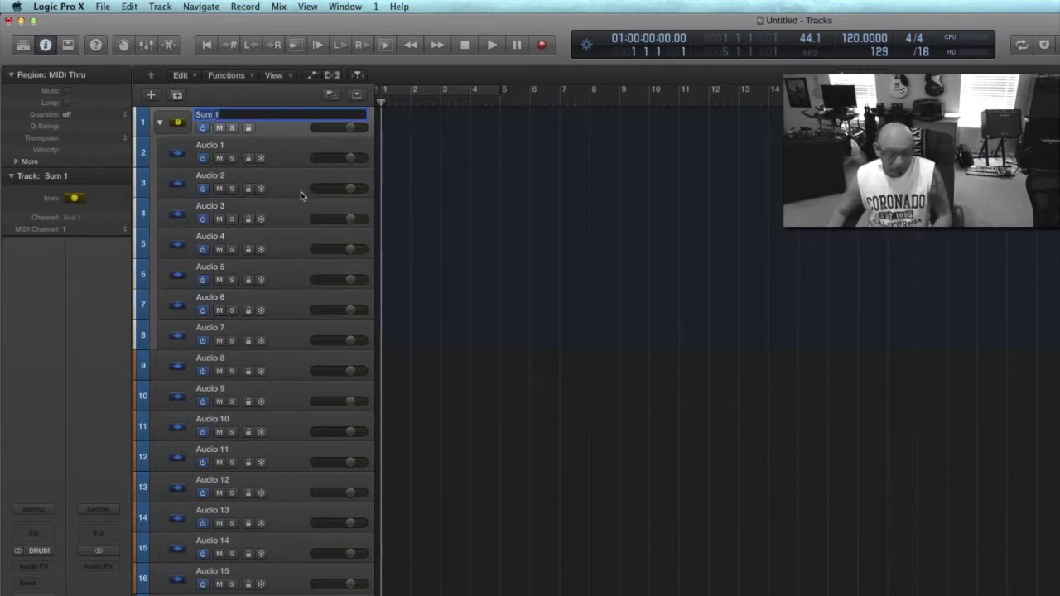
text(Sum)
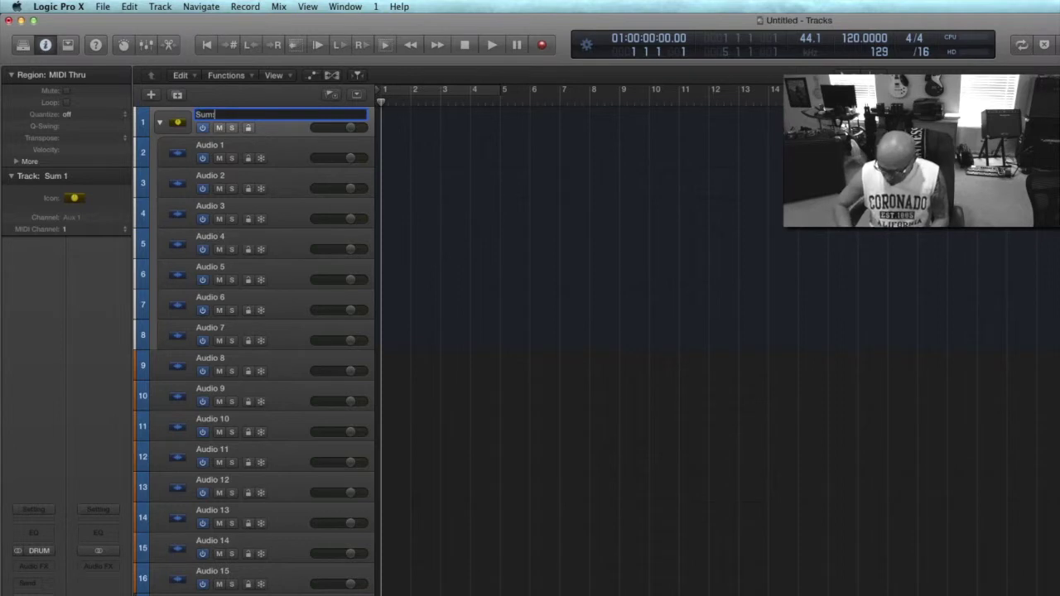
key(Return)
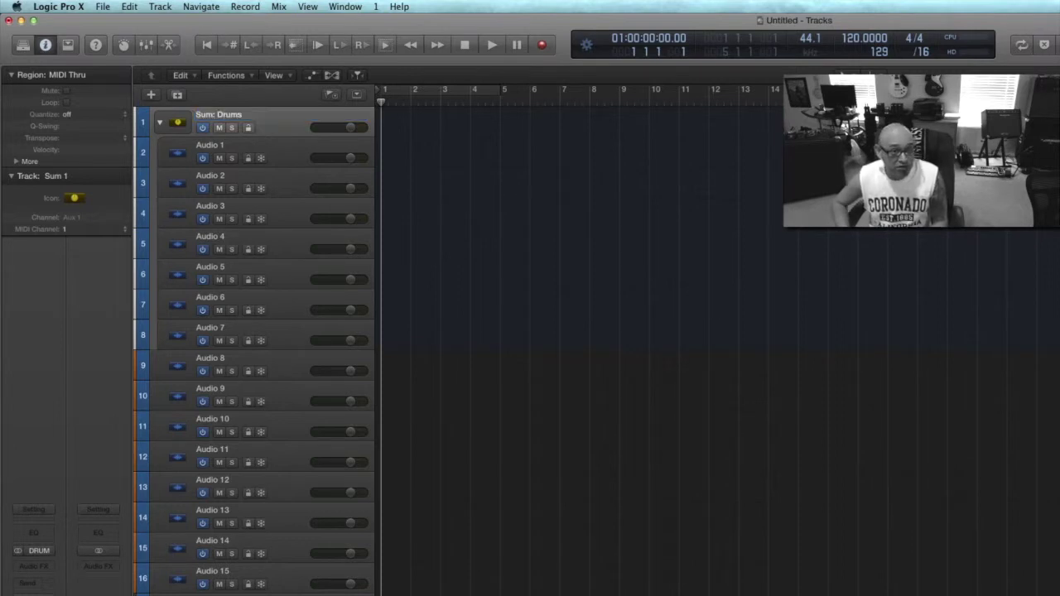
- Rename the Audio 1 track in the drum stack as Overheads and the Audio 2 track as Kick
double_click(214, 149)
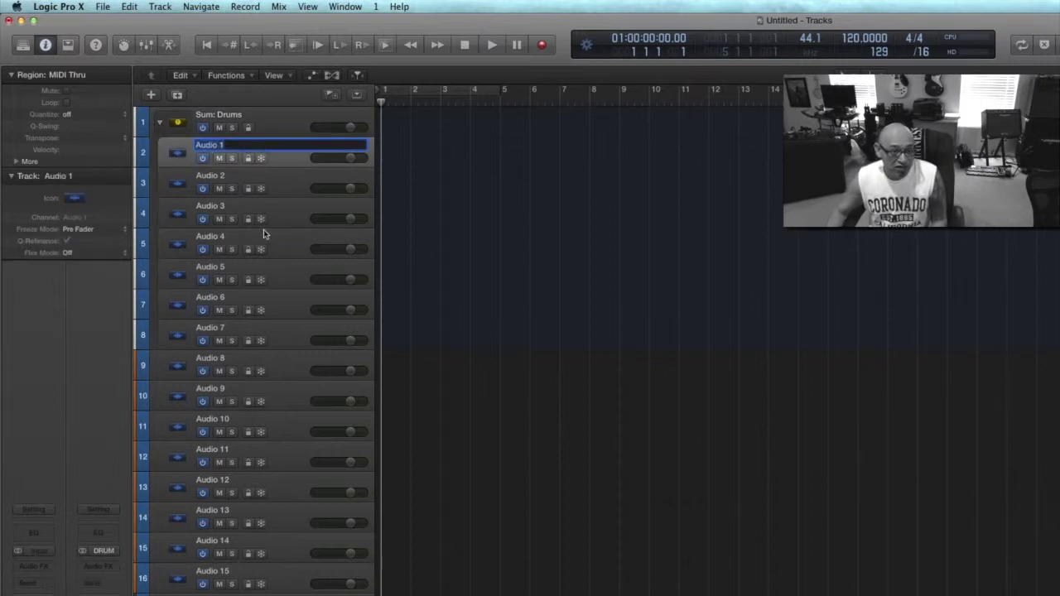
text(Overheads)
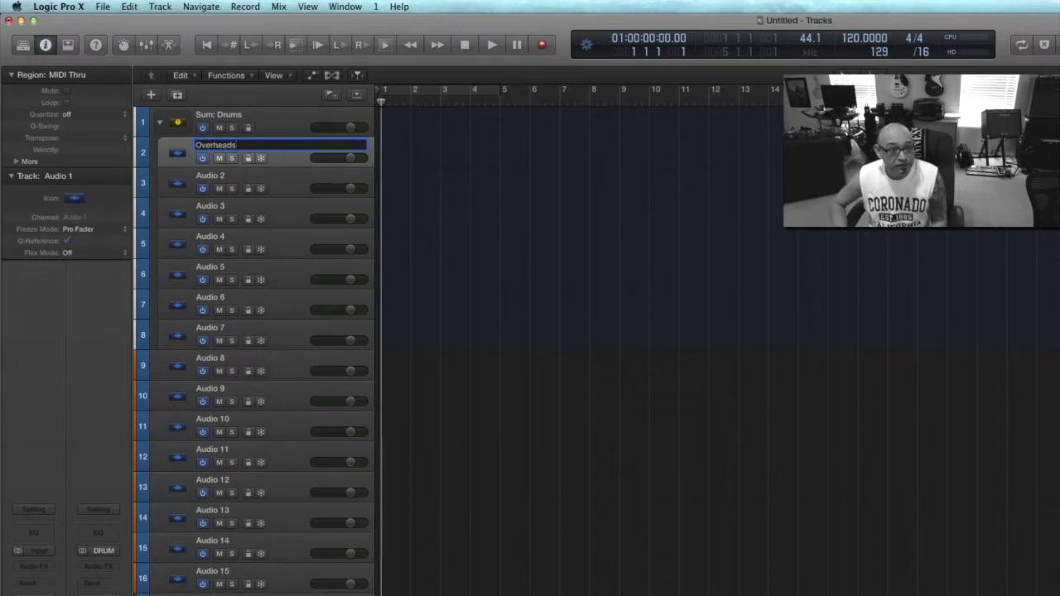
key(Return)
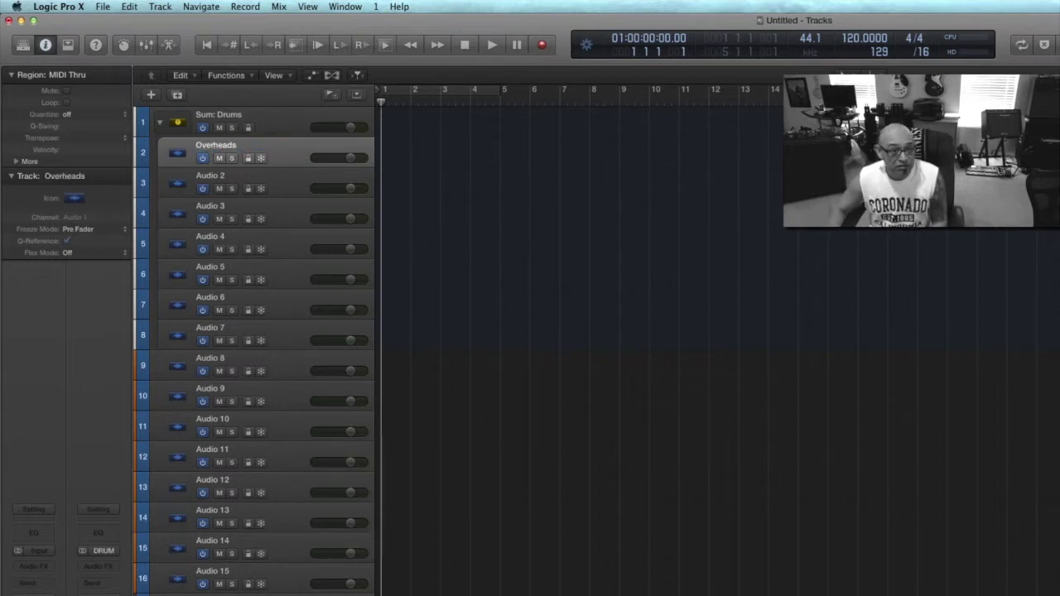
double_click(212, 175)
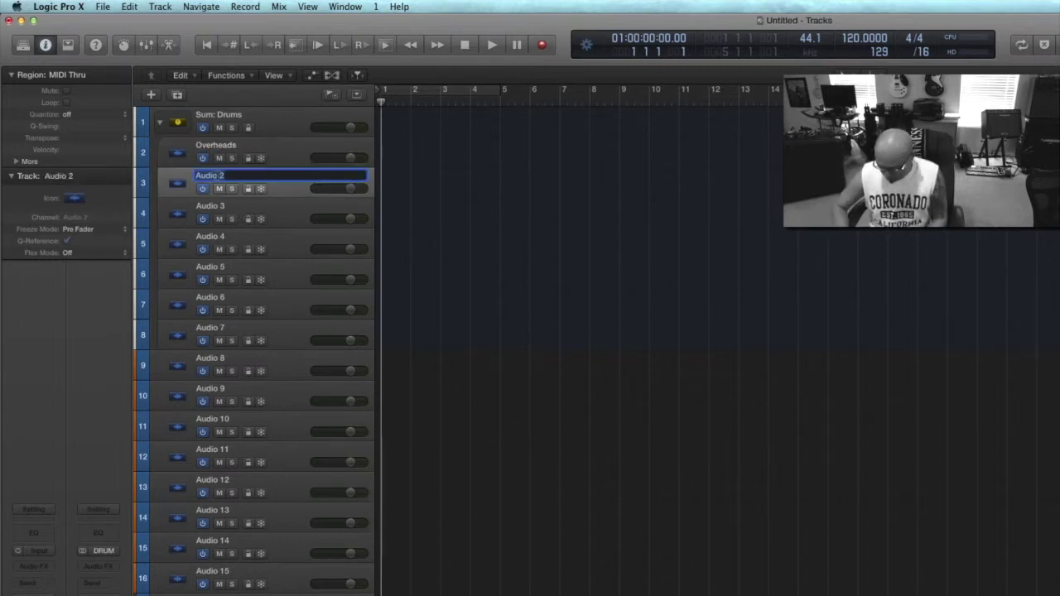
text(Kick)
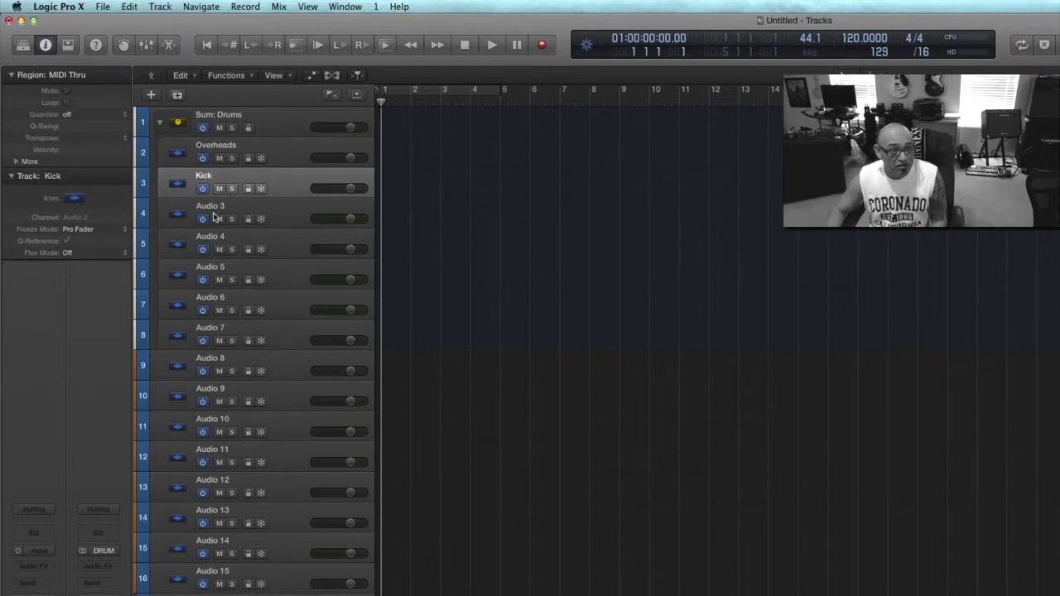
- Rename the Audio 3 track in the drum stack as Snare and the Audio 4 track as Hi Hat
key(Tab)
text(Snare)
key(Return)
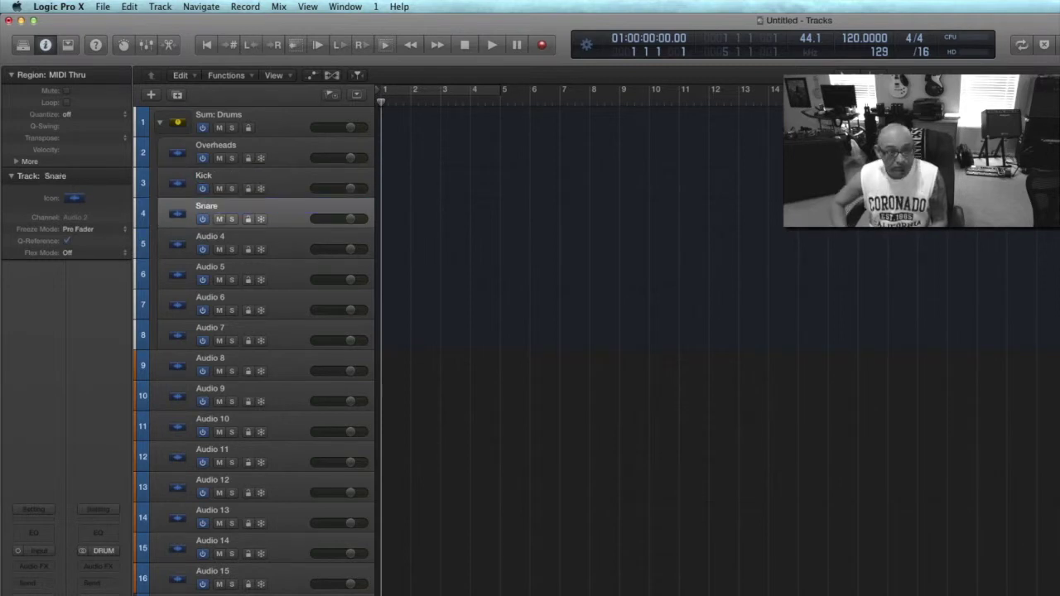
key(Tab)
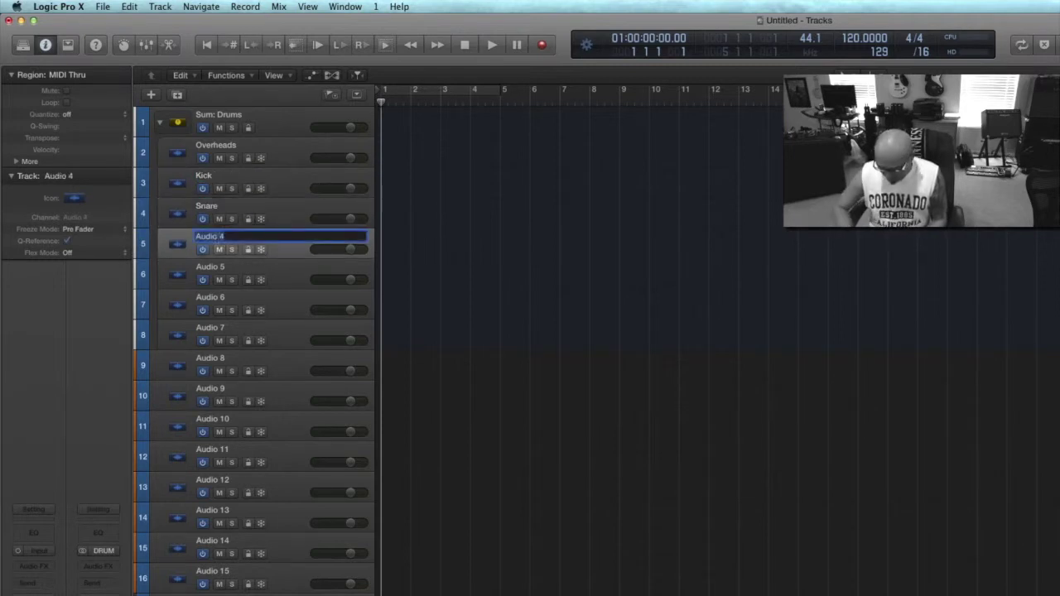
text(Hi Hat)
key(Return)
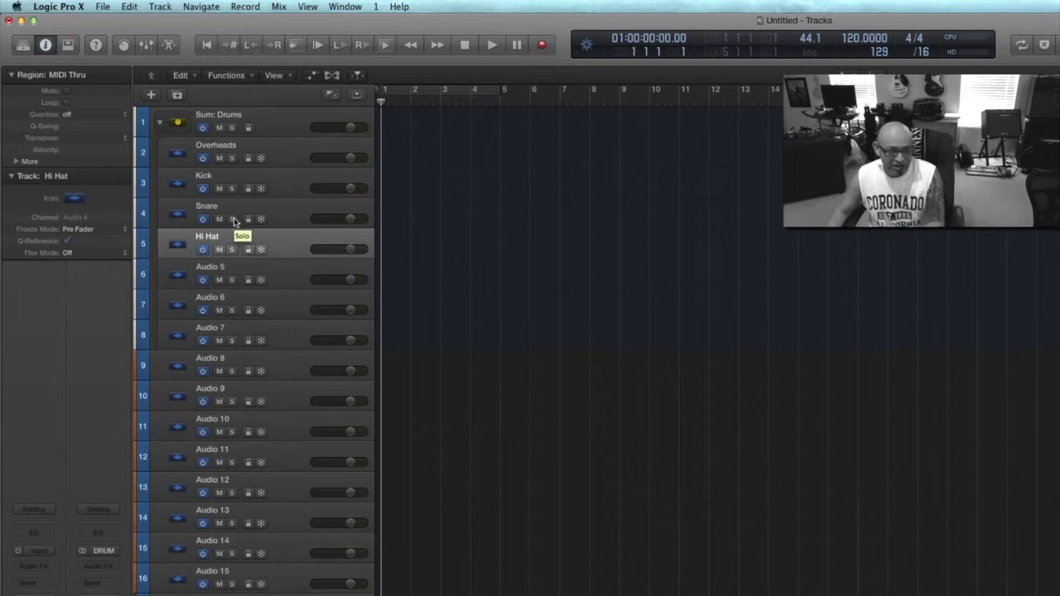
- Rename the tracks Audio 5, Audio 6 and Audio 7 as Tom 1, Tom 2 and Tom 3
double_click(217, 267)
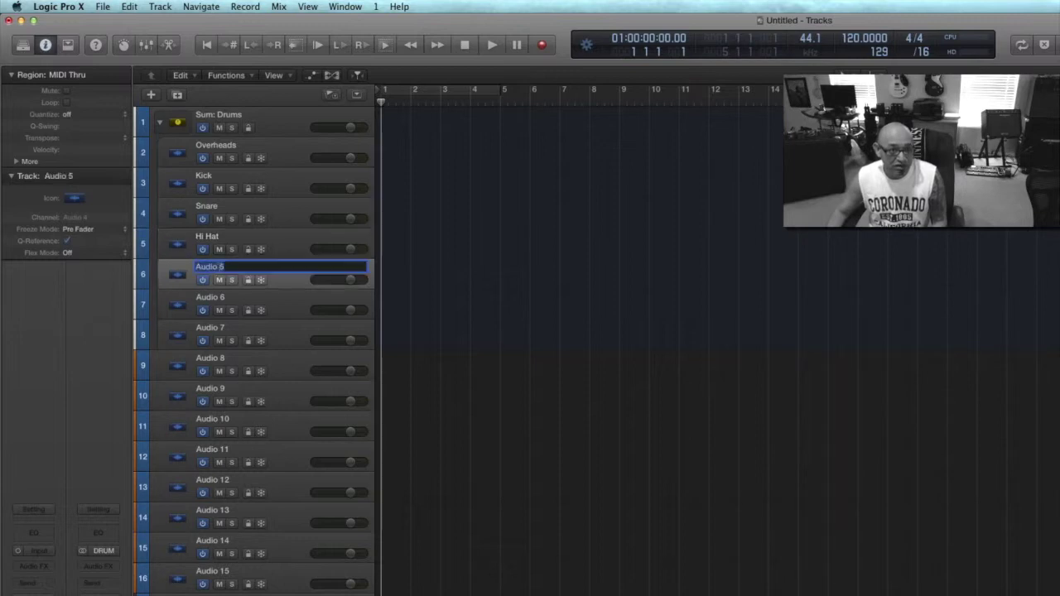
text(Tom 1)
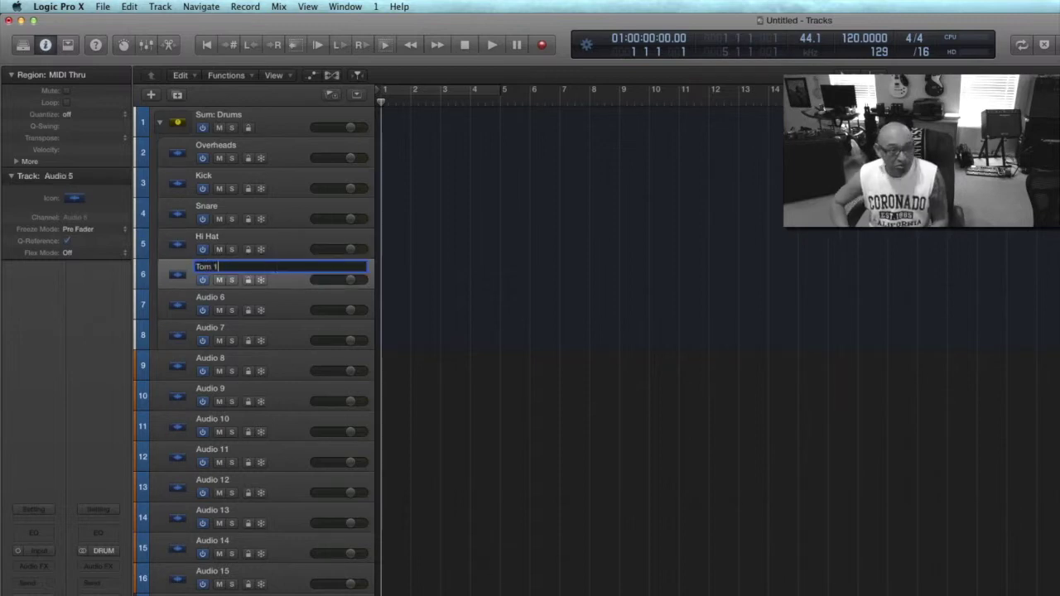
key(Return)
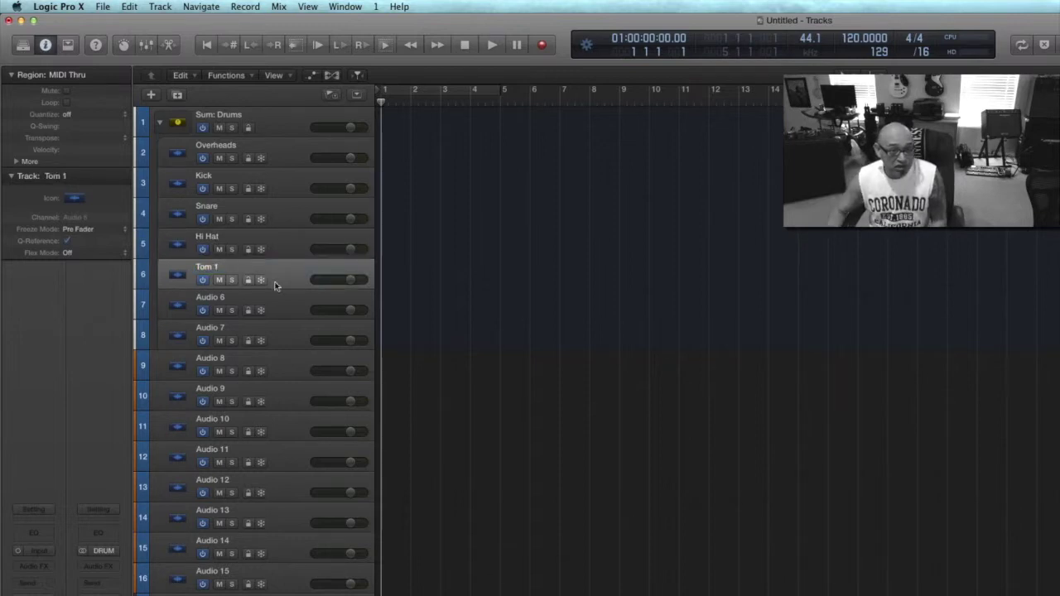
double_click(221, 299)
text(Tom 2)
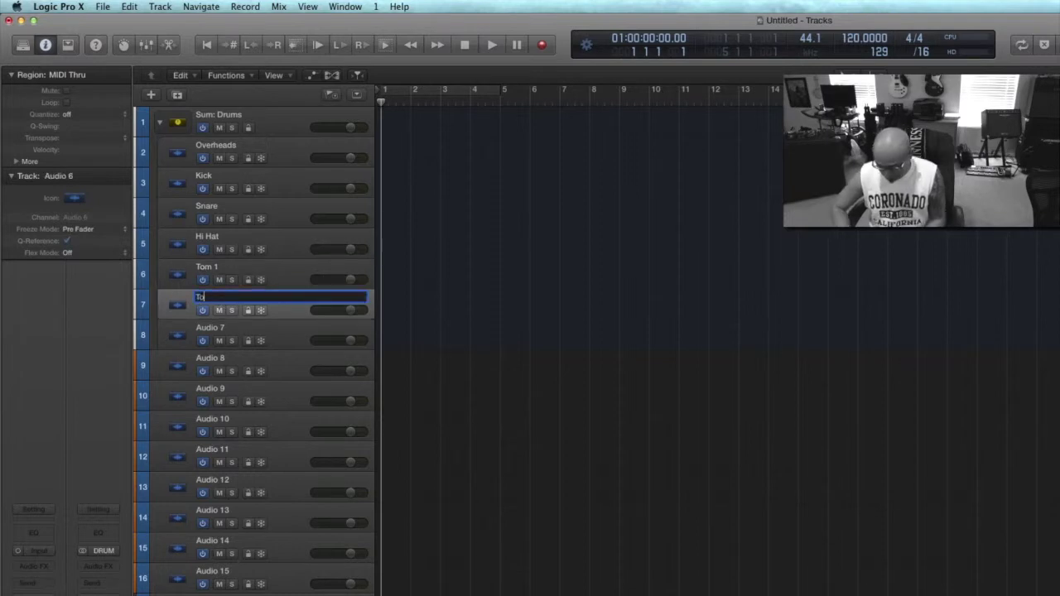
double_click(210, 328)
text(Tom 3)
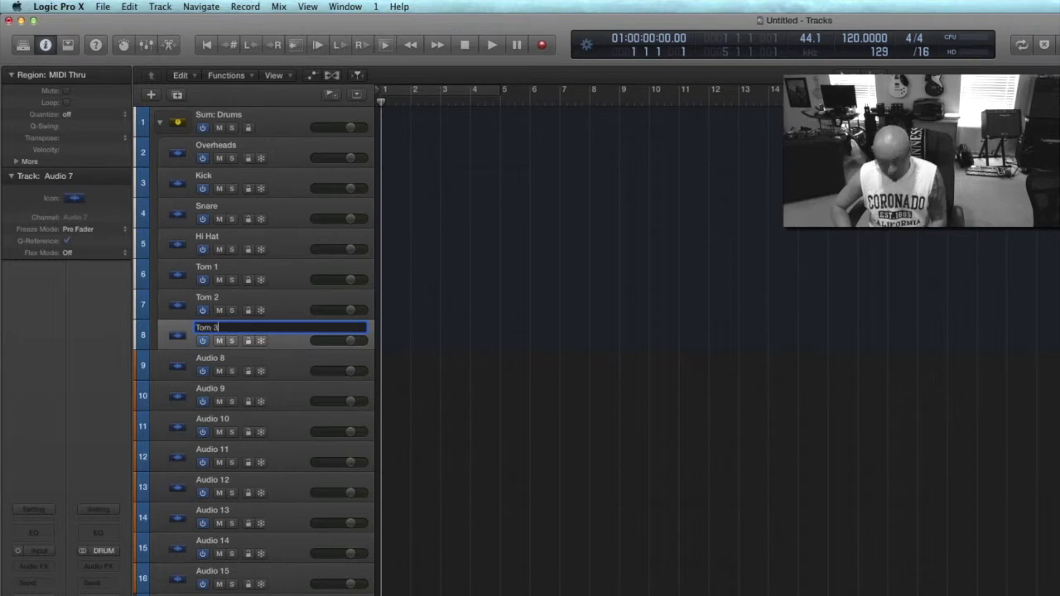
key(Return)
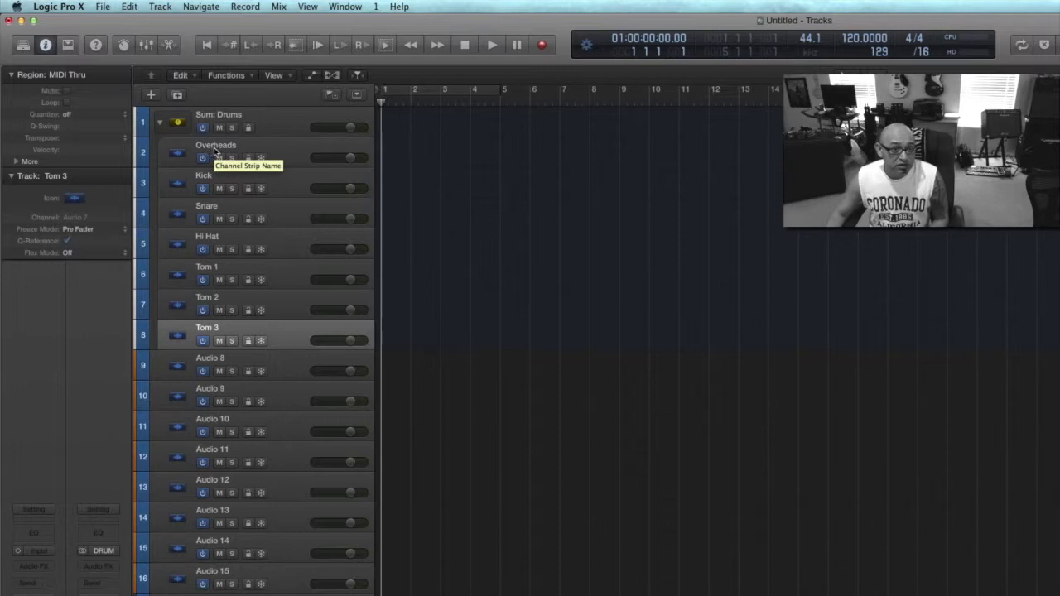
- Assign a bright orange track color to the Sum: Drums main track
click(227, 123)
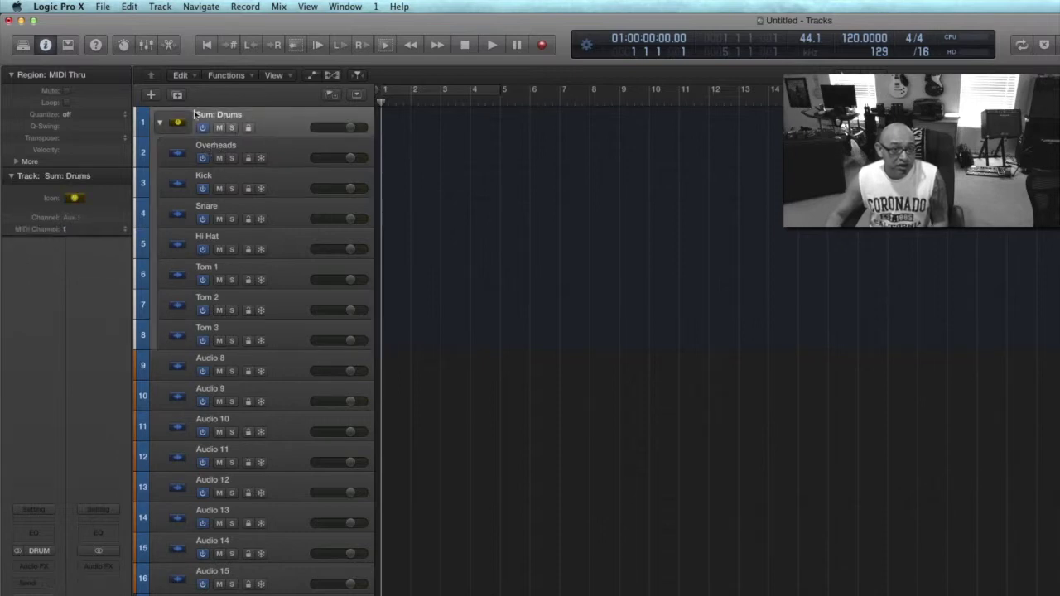
right_click(268, 123)
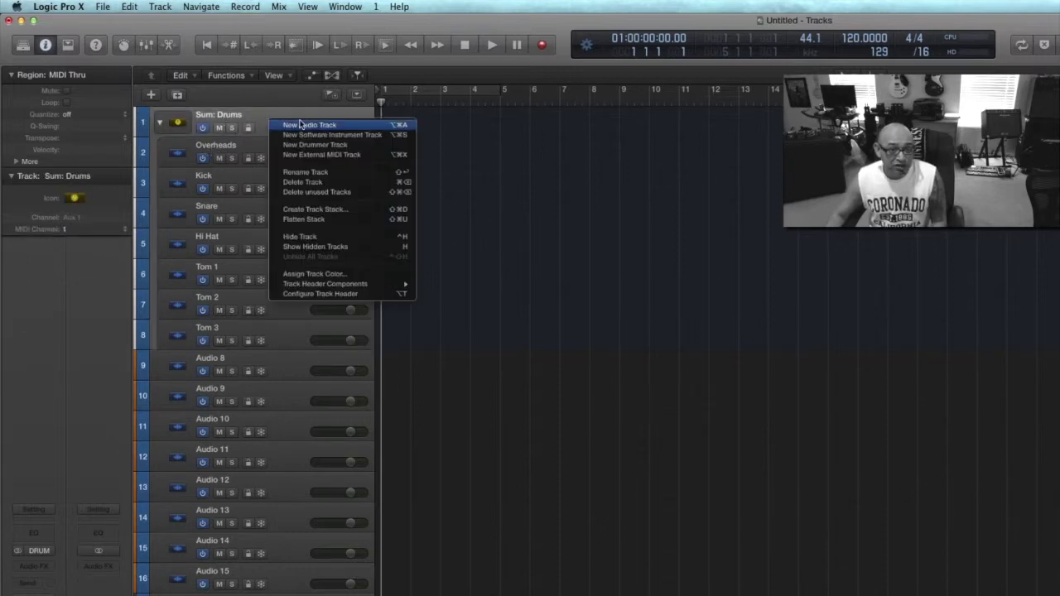
click(319, 275)
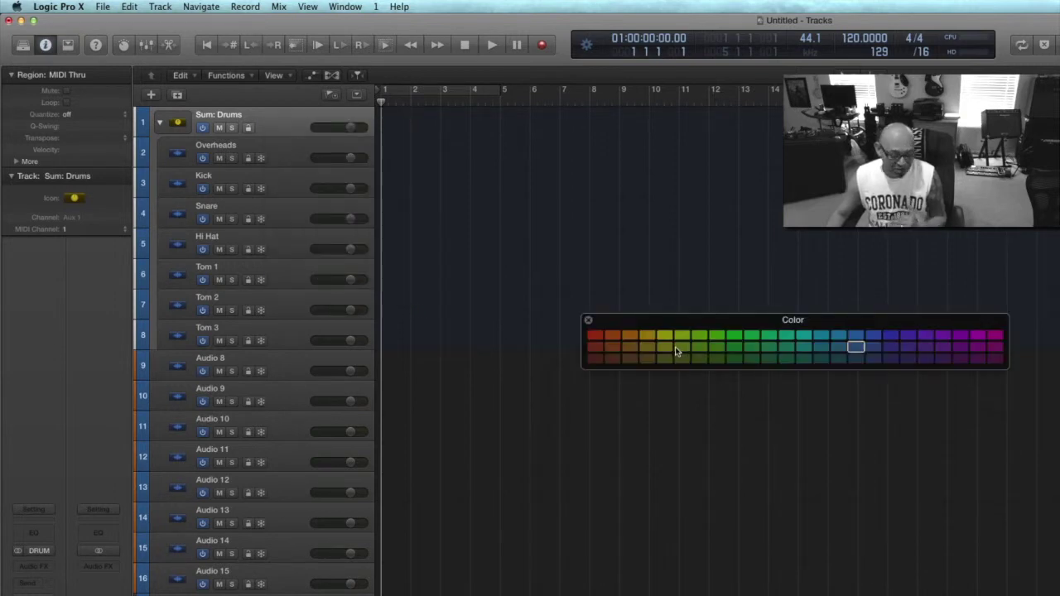
click(631, 334)
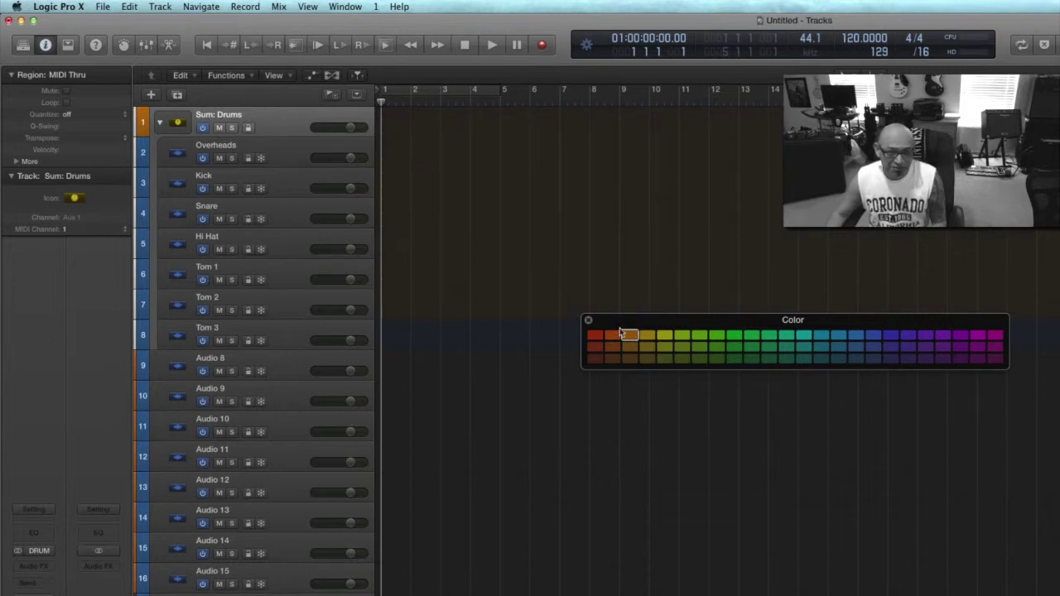
click(589, 323)
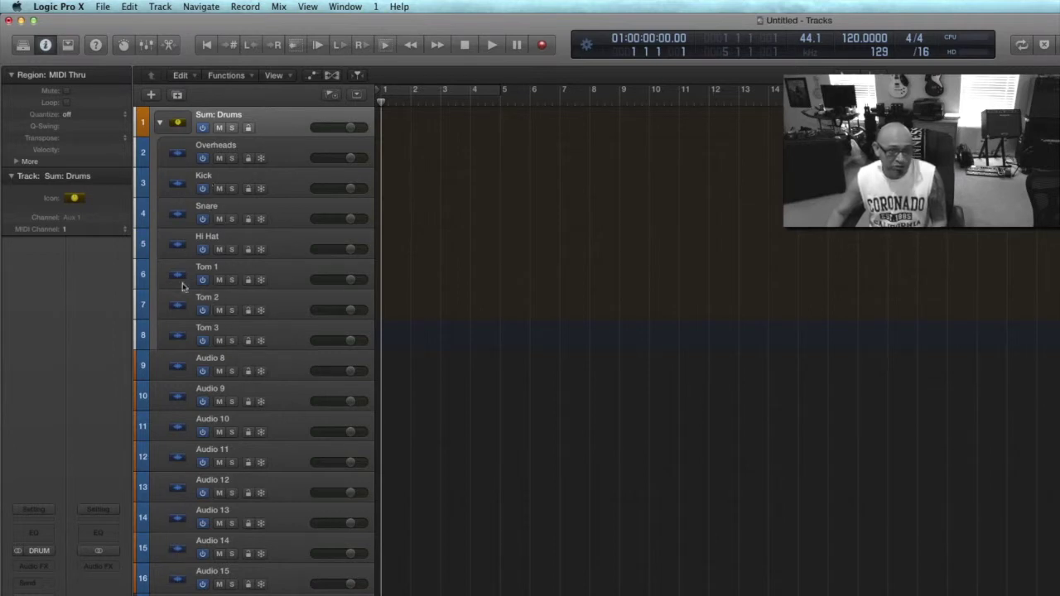
- Collapse the Sum: Drums stack to hide its subtracks
click(162, 123)
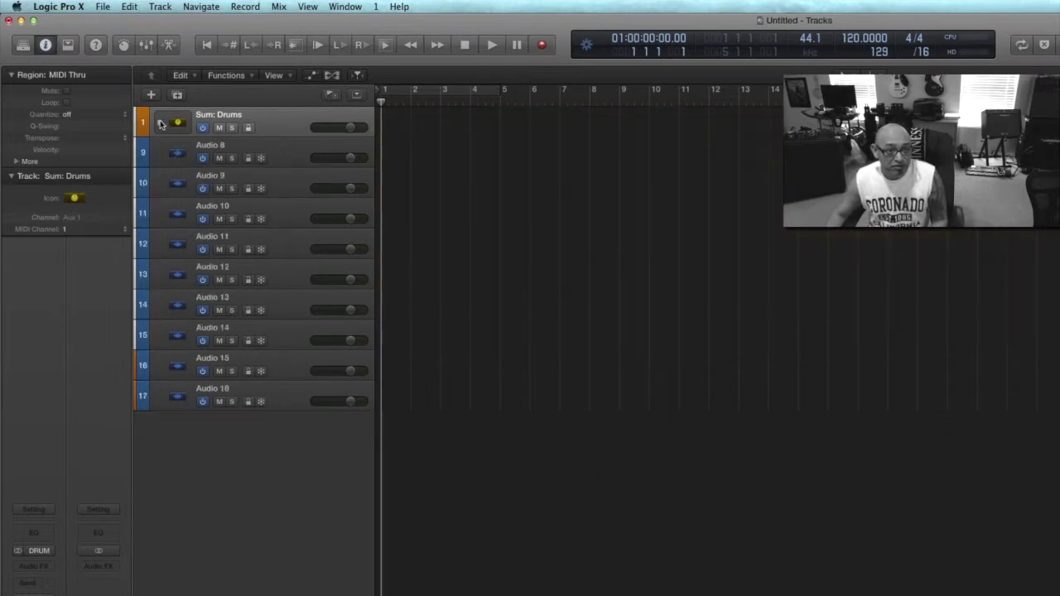
click(160, 123)
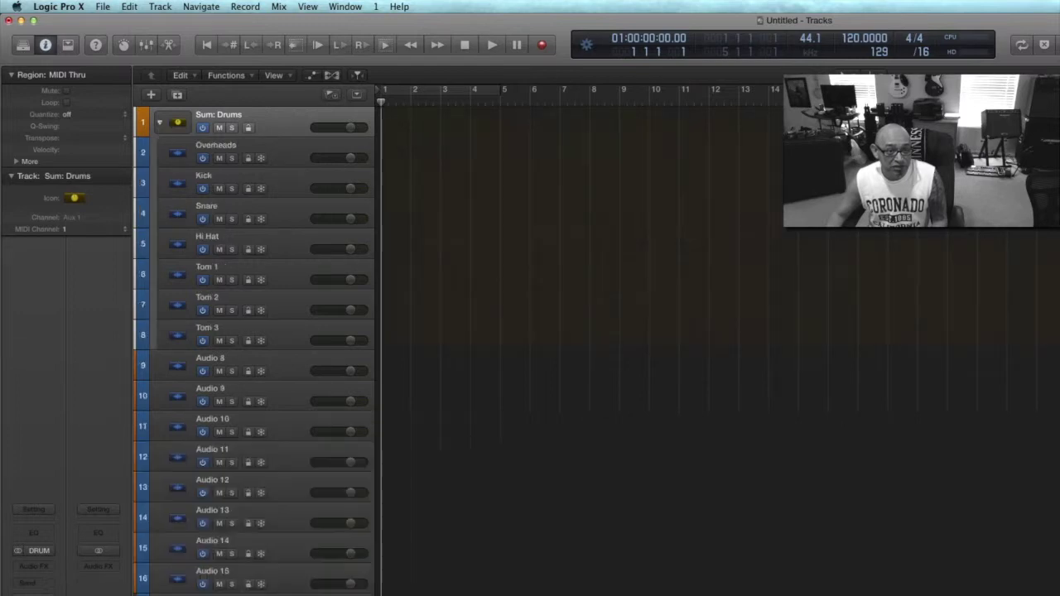
click(160, 124)
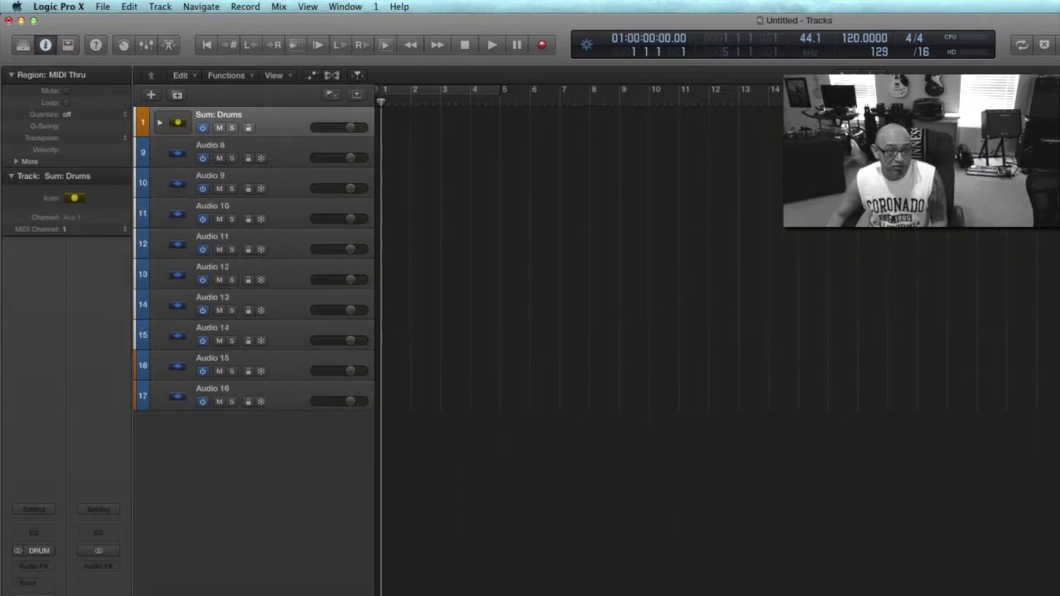
click(160, 124)
click(160, 124)
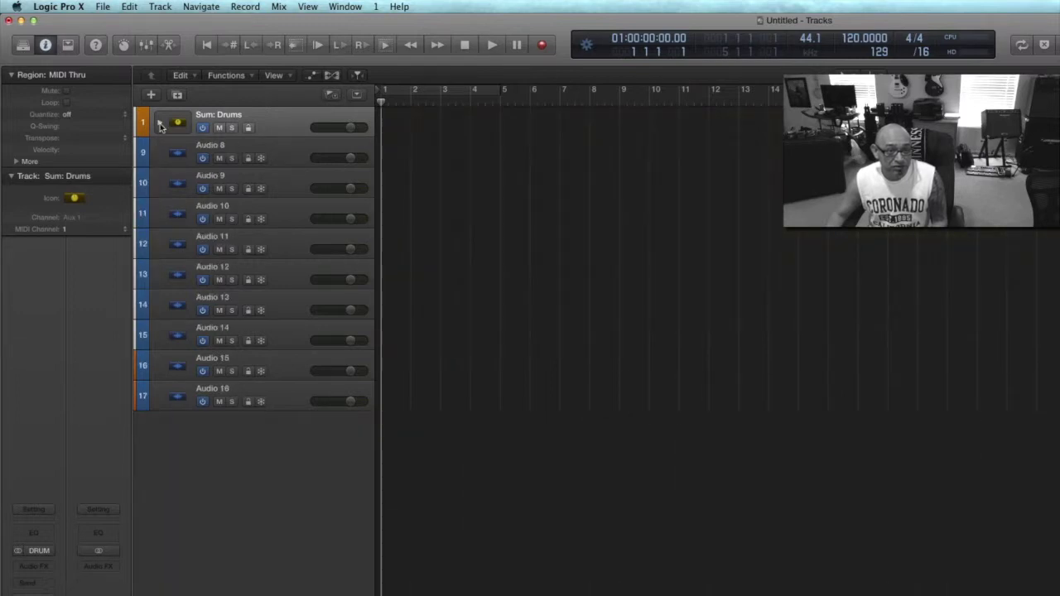
- Create a Summing Stack from the Audio 8 track and rename its main track as "Sum: Bass"
click(214, 147)
right_click(237, 151)
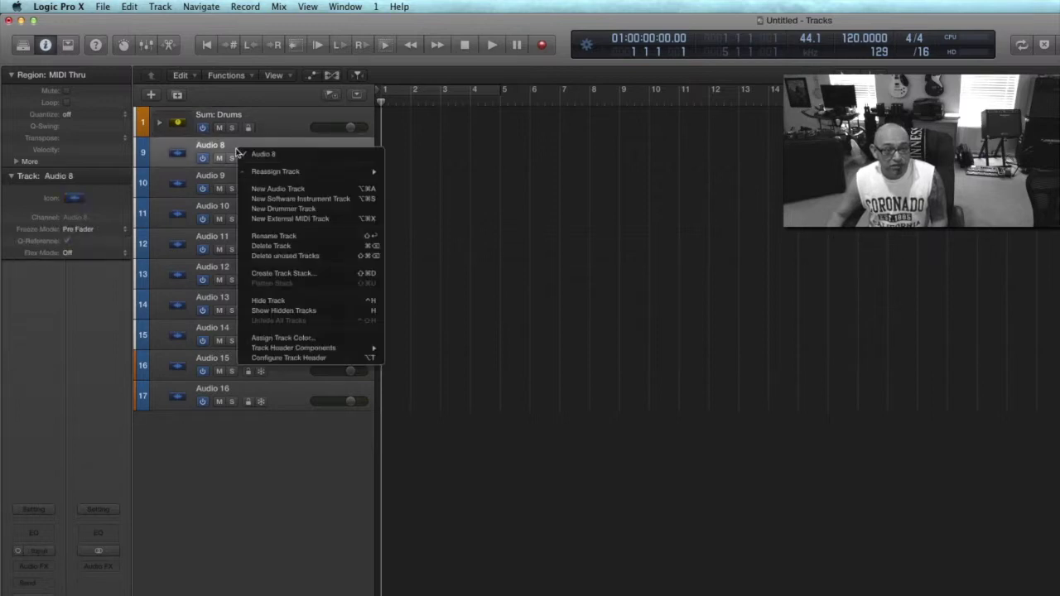
click(334, 274)
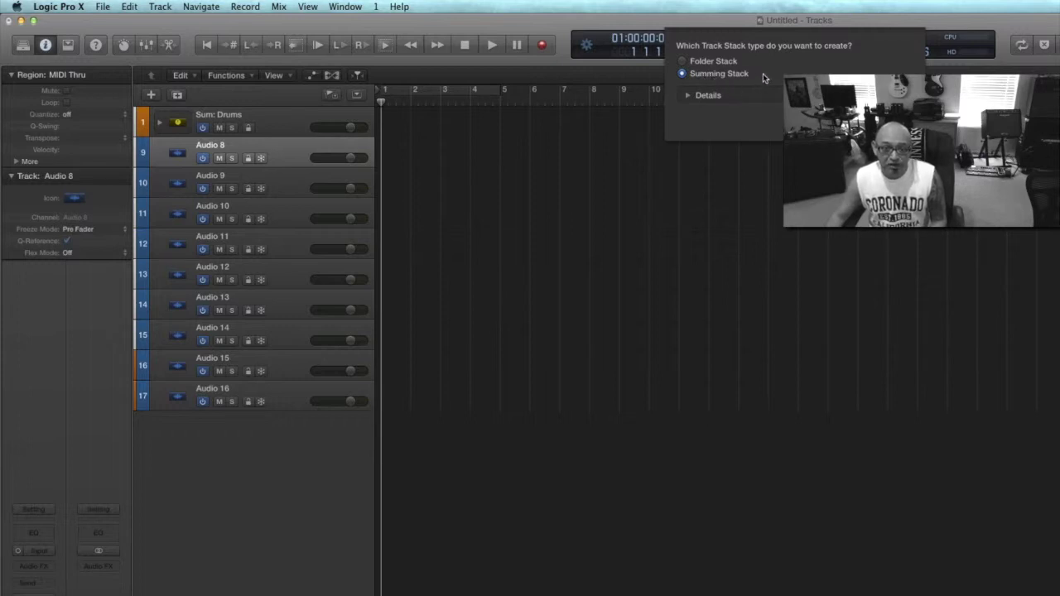
key(Return)
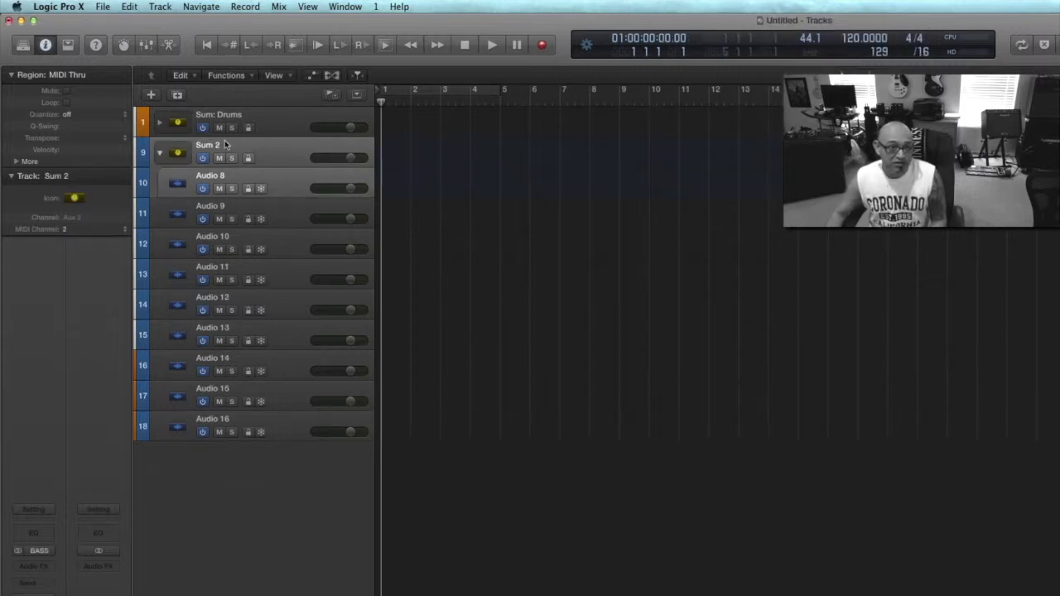
text(Sum)
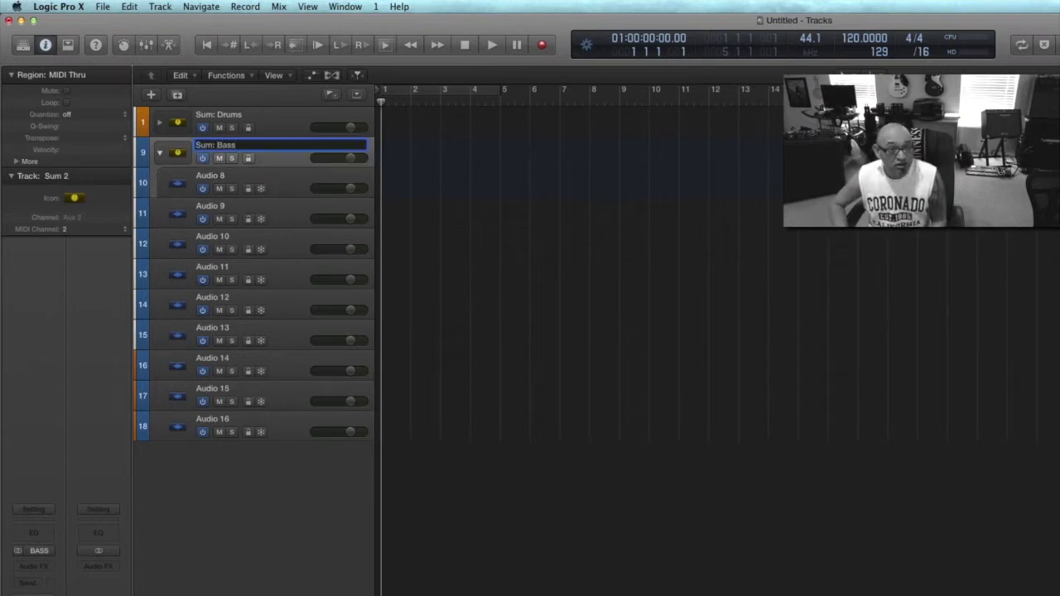
key(Return)
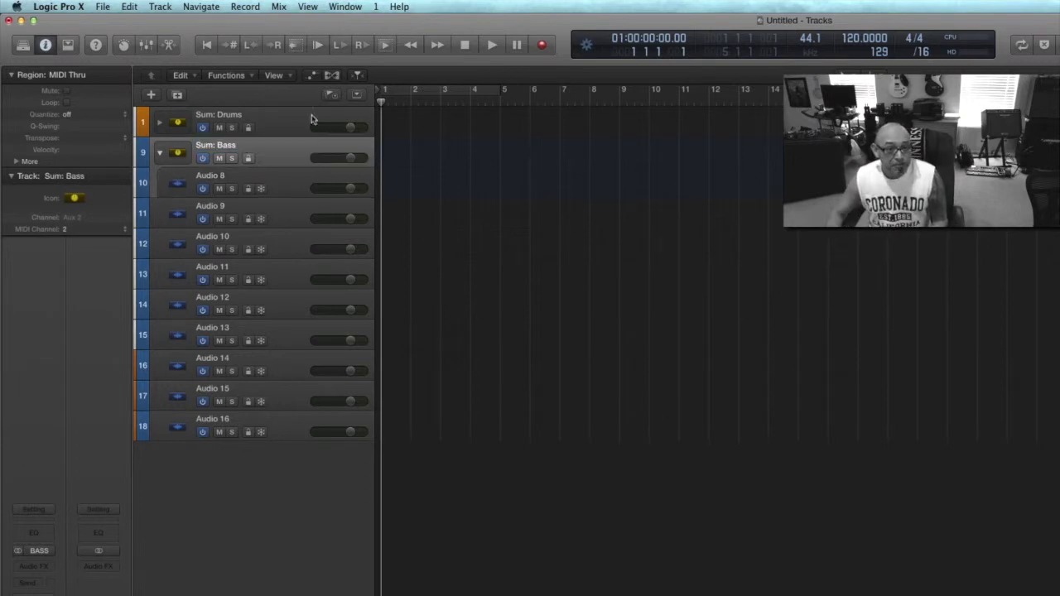
- Rename the Audio 8 track inside the Sum: Bass stack as Bass
click(240, 181)
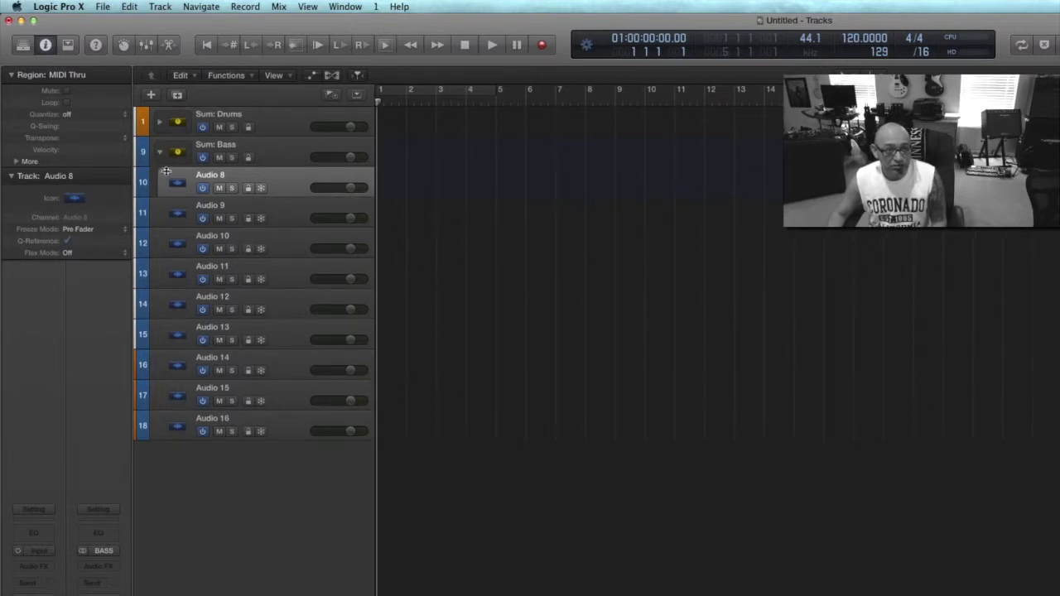
double_click(220, 176)
text(Bass)
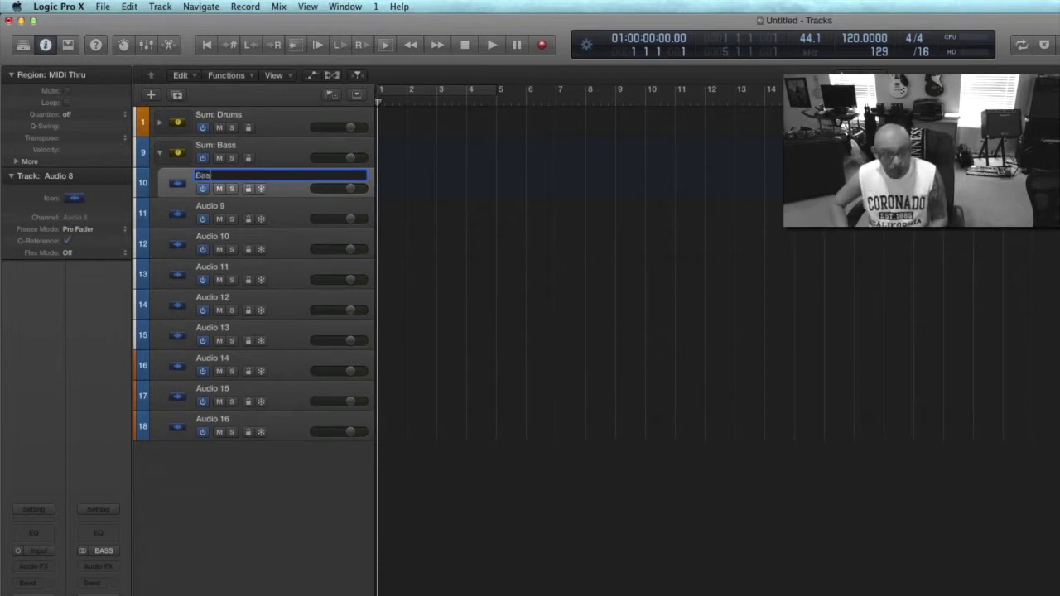
key(Return)
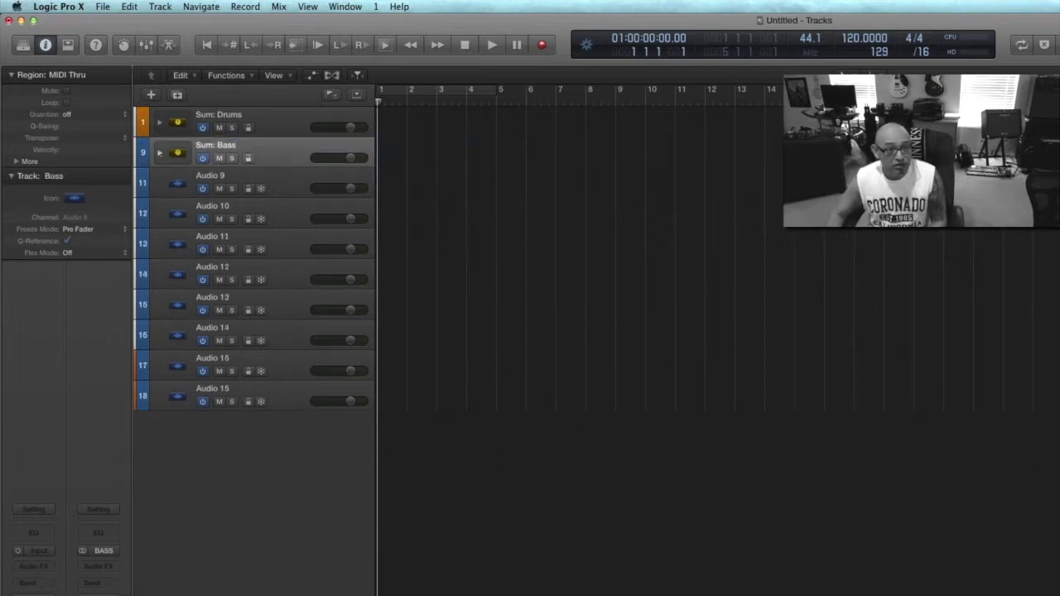
- Assign a bright purple track color to the Bass subtrack and collapse the Sum: Bass stack
click(161, 160)
click(222, 179)
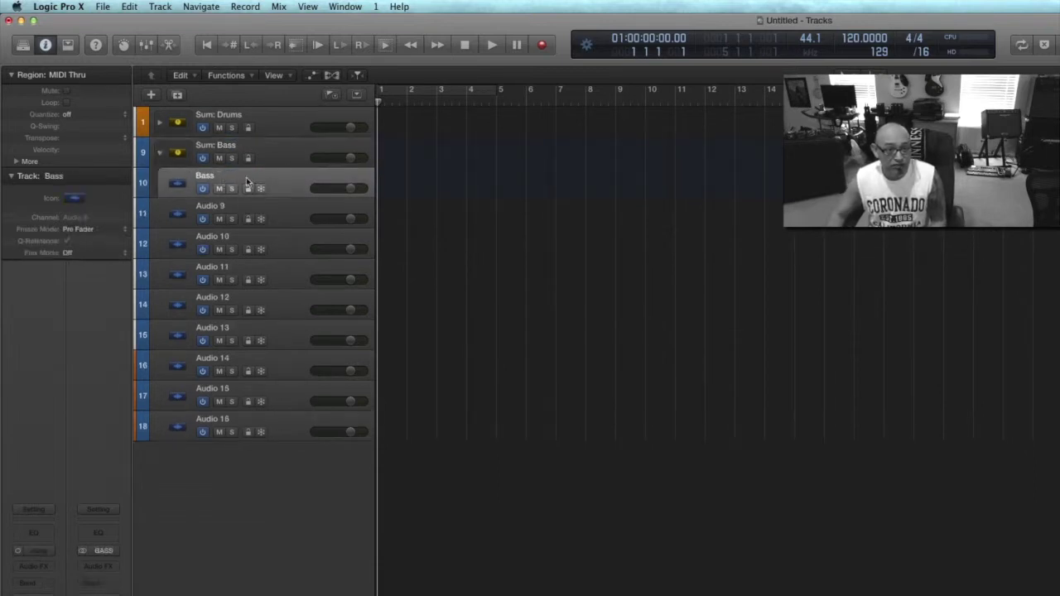
right_click(247, 179)
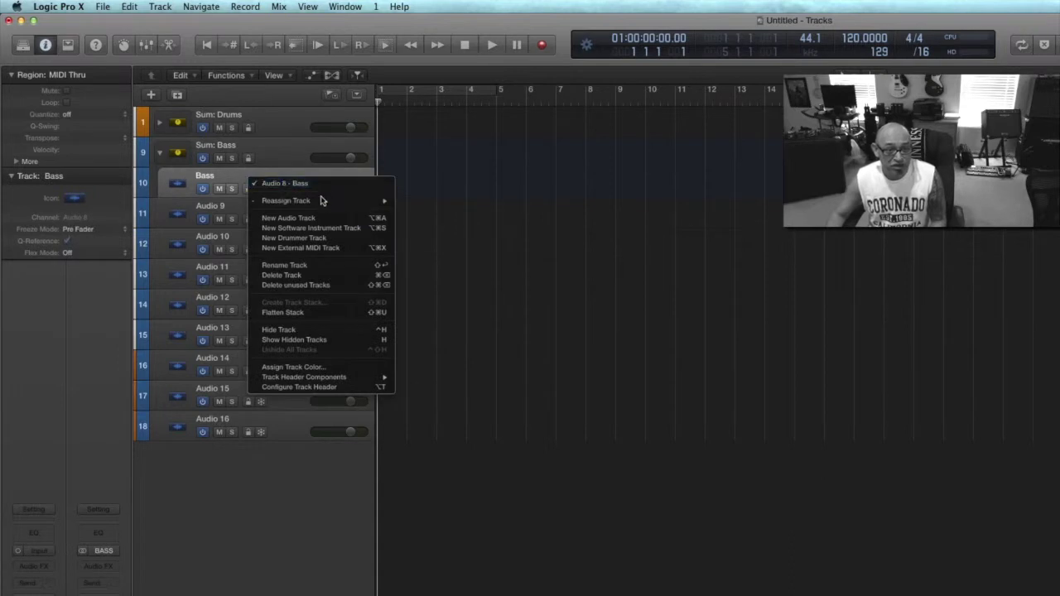
click(320, 367)
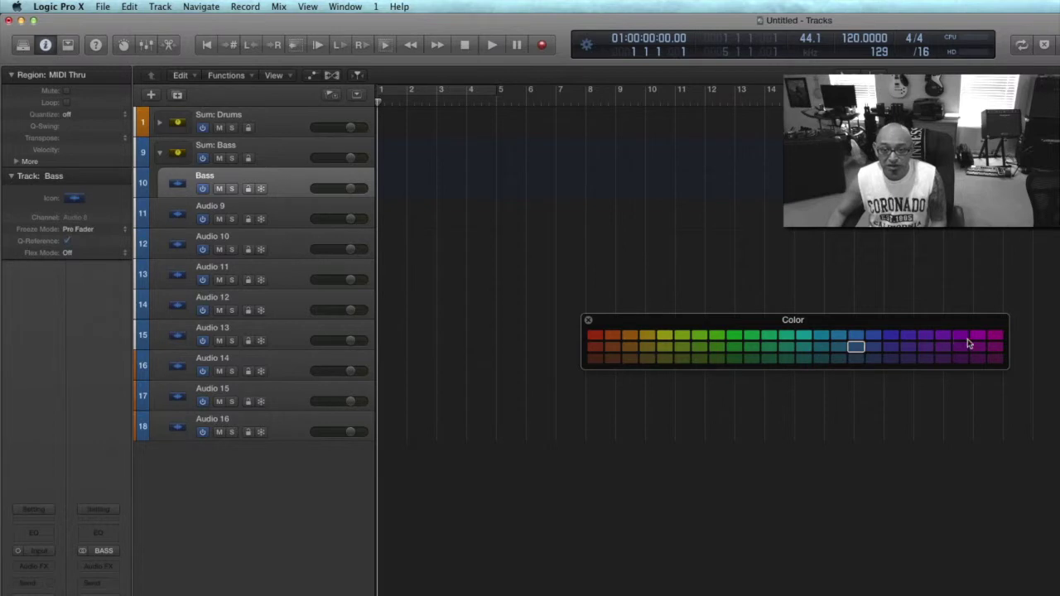
click(943, 335)
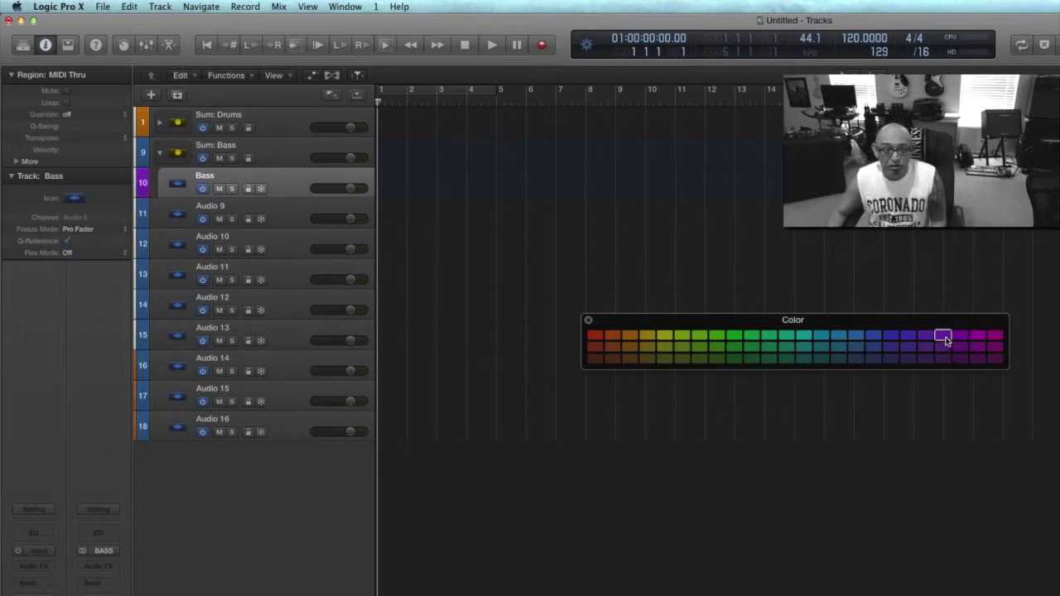
click(588, 321)
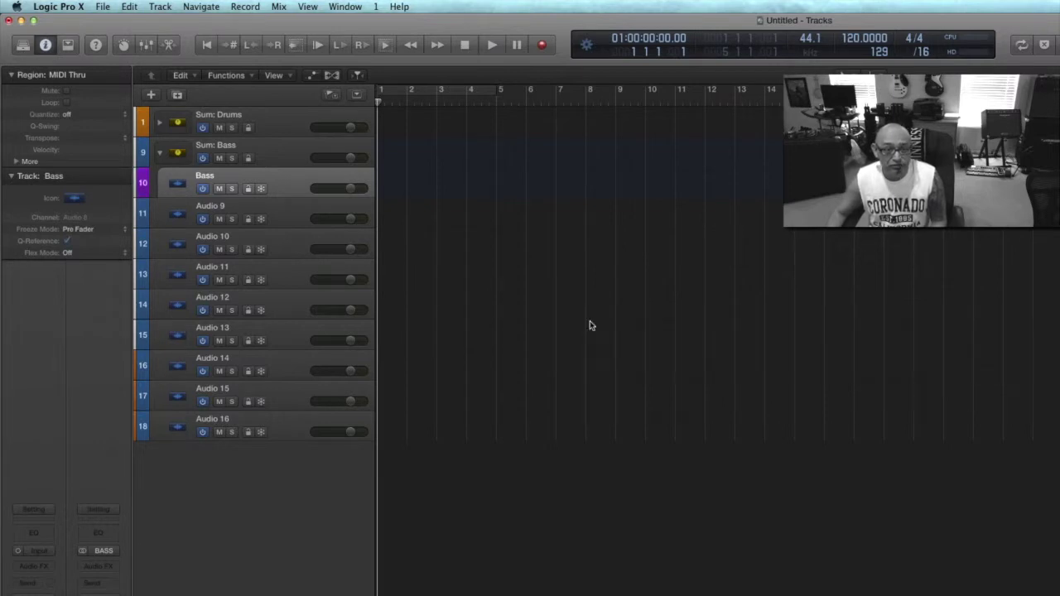
click(159, 153)
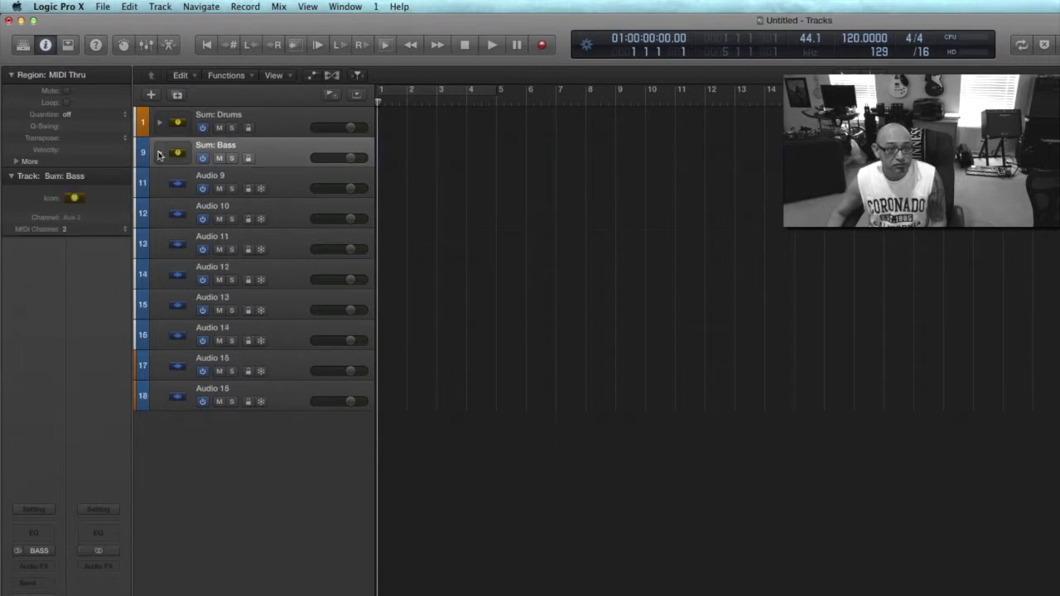
- Create a Summing Stack from the Audio 9 to Audio 12 tracks
click(224, 182)
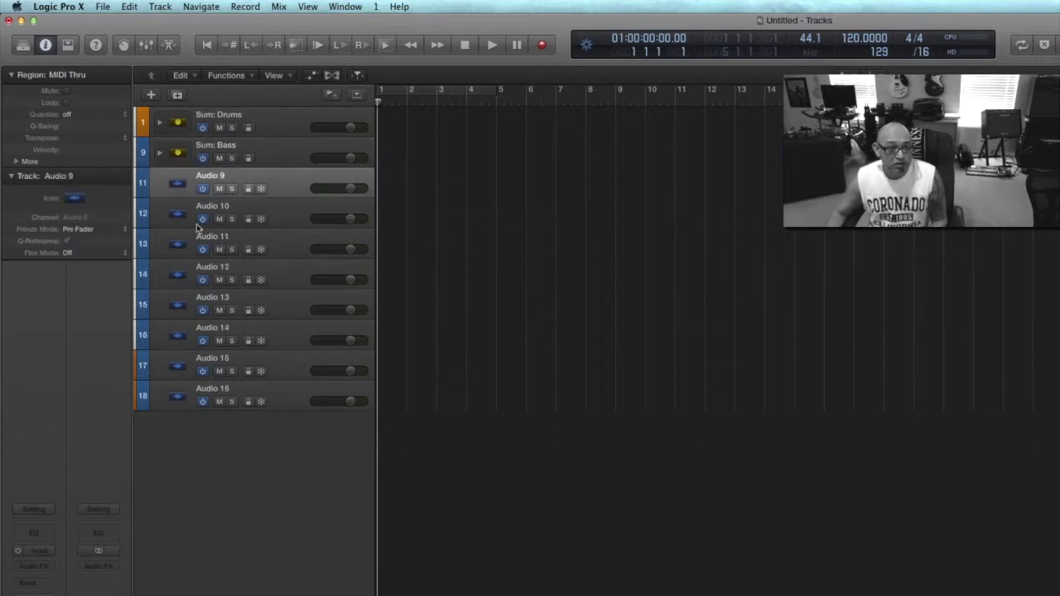
shift+click(222, 266)
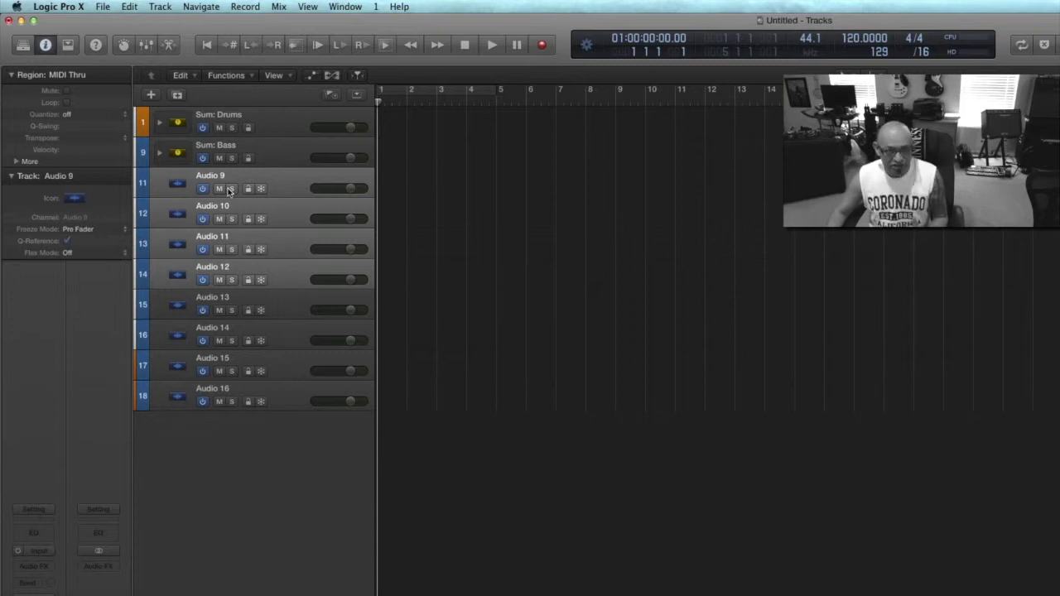
scroll(224, 179, left, 1)
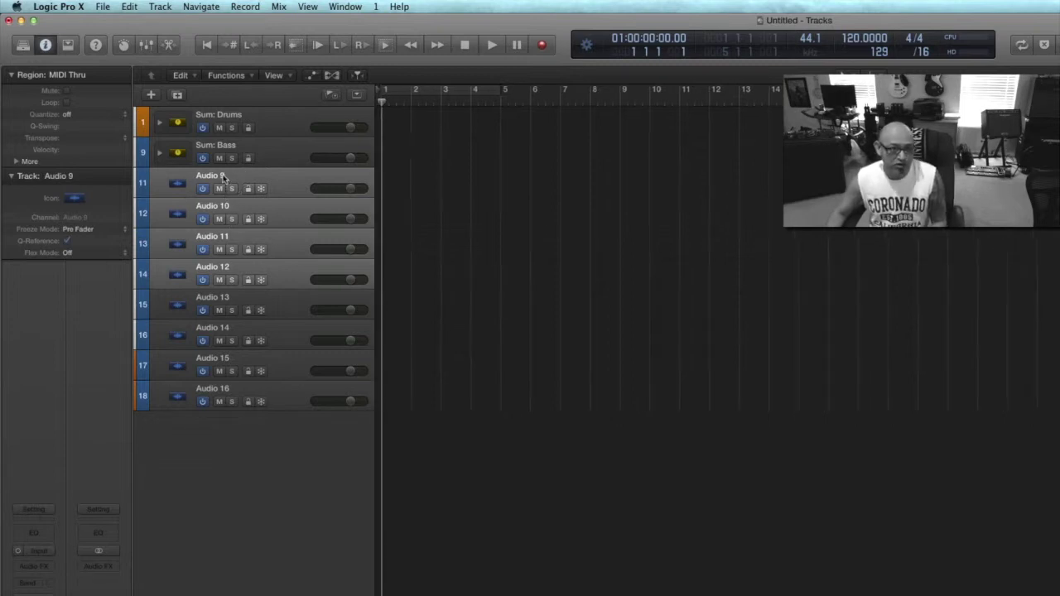
right_click(238, 177)
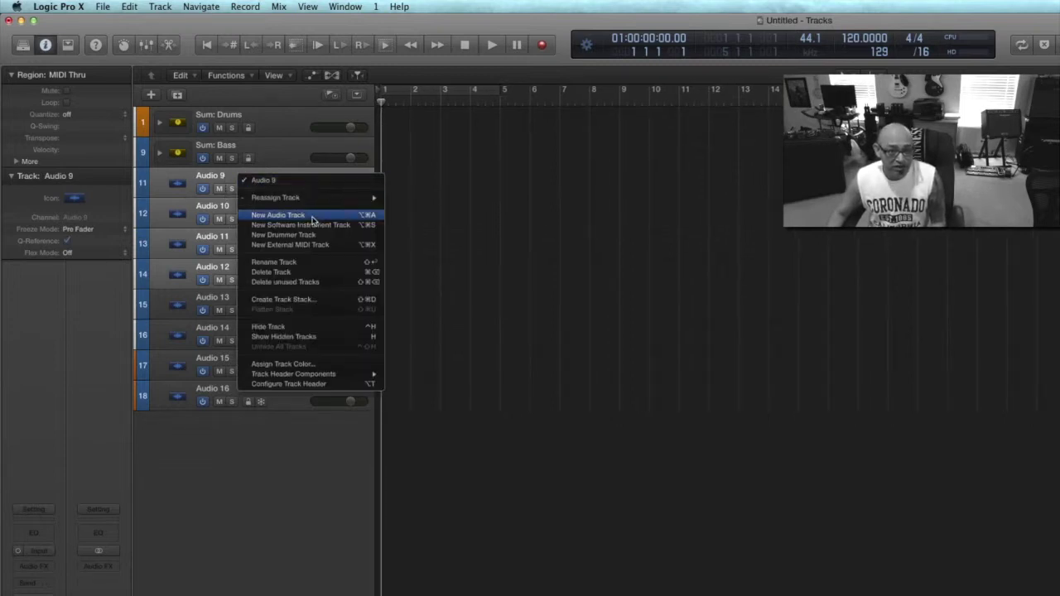
click(307, 302)
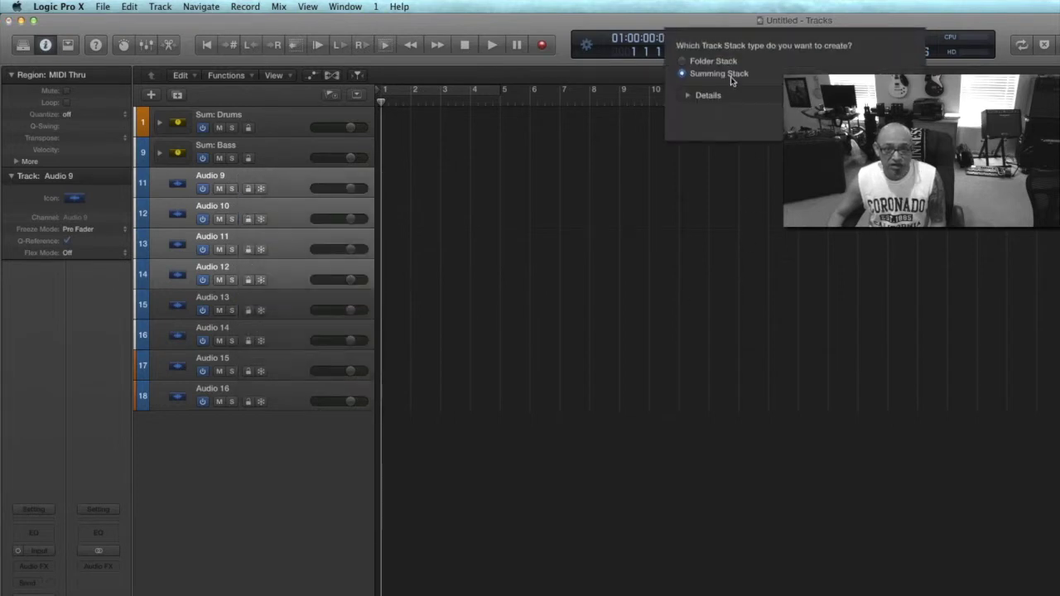
key(Return)
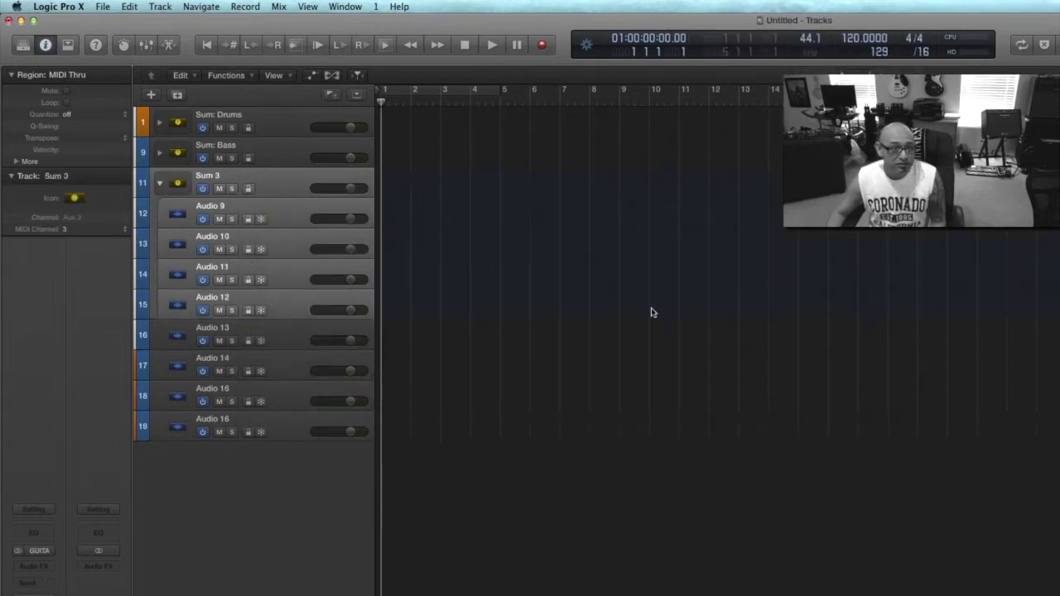
- Rename the main track of the stack containing Audio 9 to Audio 12 as "Sum: Guitars"
double_click(209, 180)
text(S)
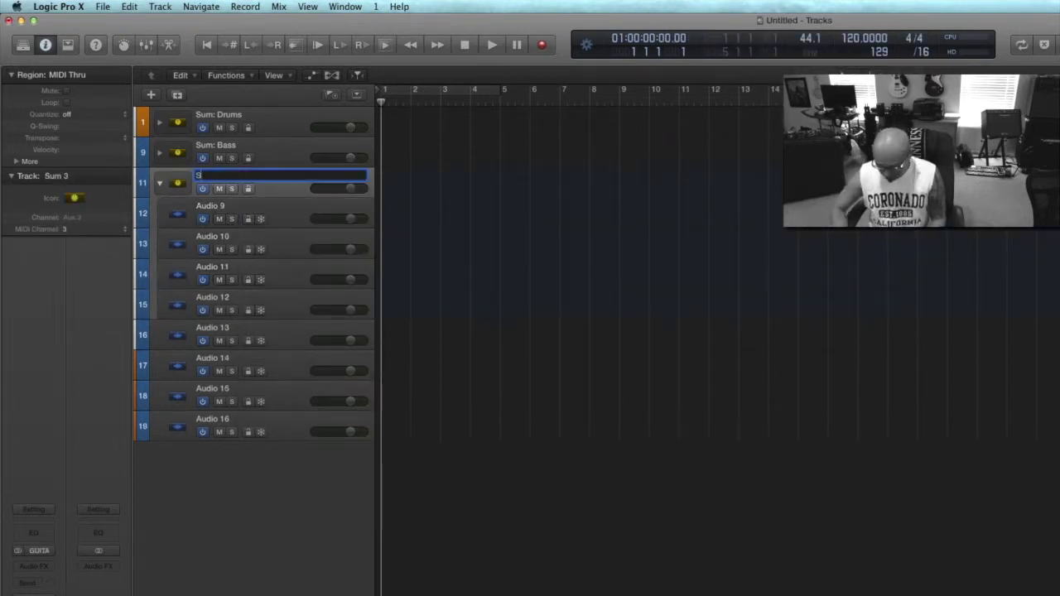
text(um: Guitar)
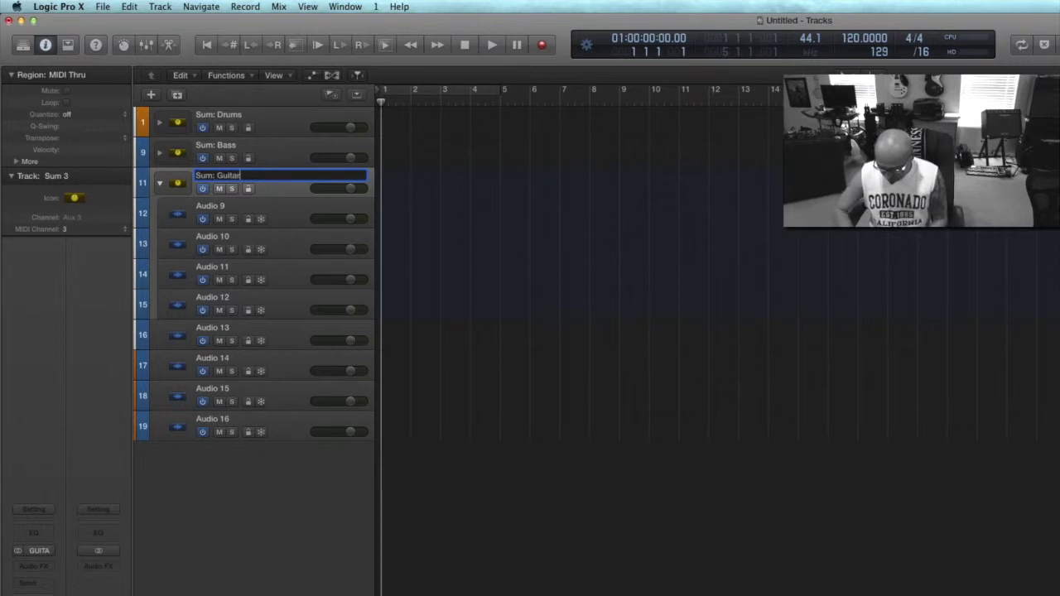
text(s)
key(Return)
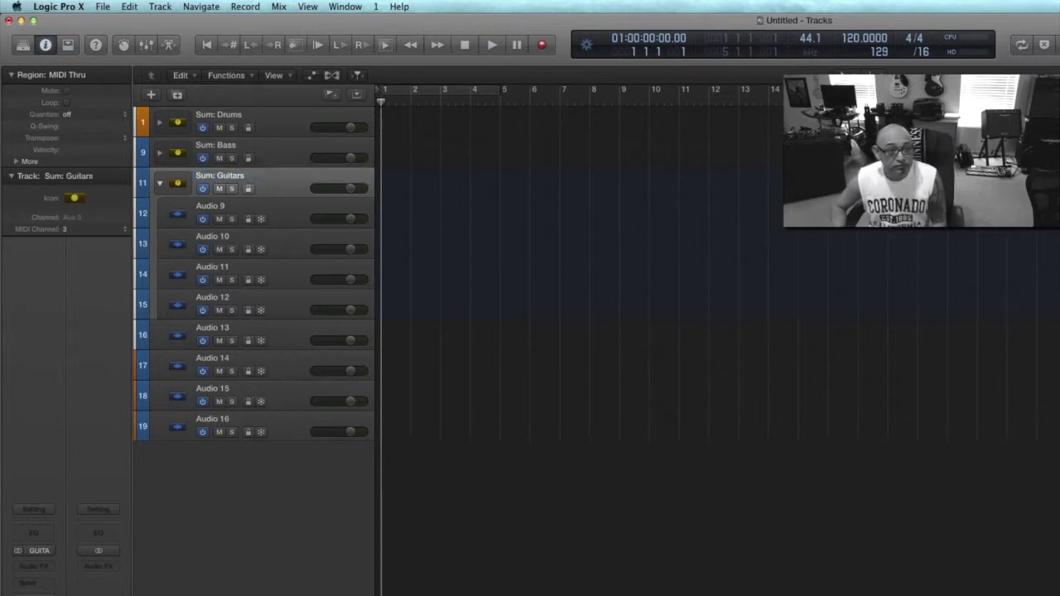
- Rename the Audio 9, Audio 10 and Audio 11 subtracks as Guitar 1, Guitar 2 and Guitar 3
double_click(217, 207)
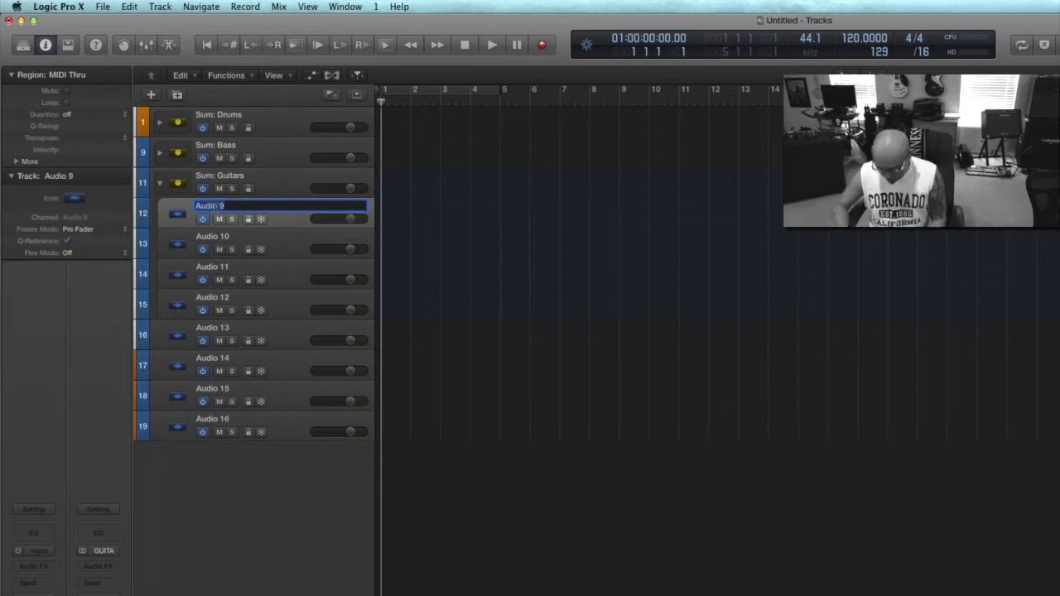
text(Guitar 1)
key(Return)
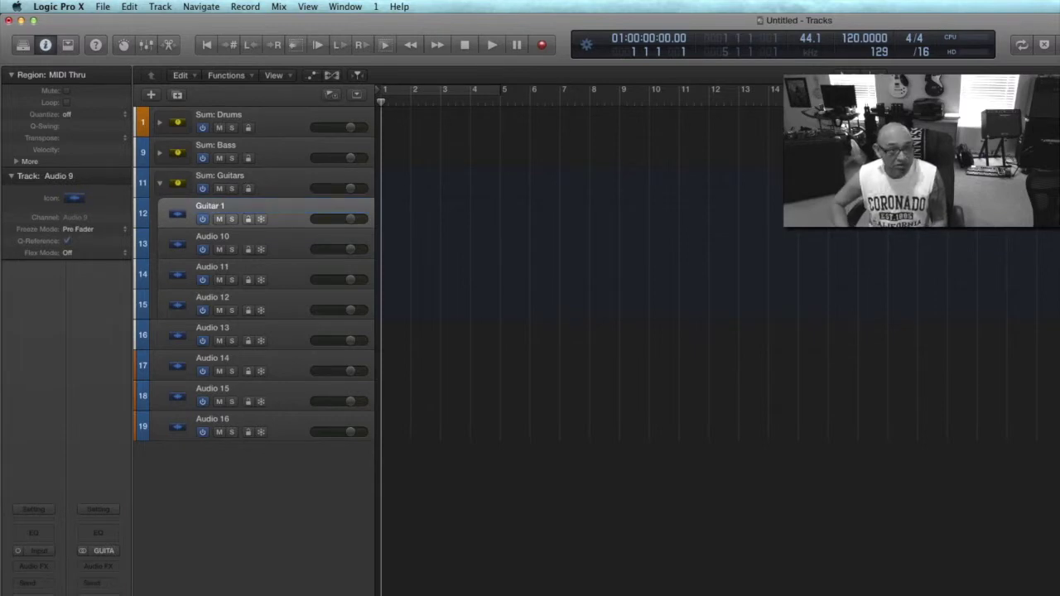
double_click(221, 237)
text(G)
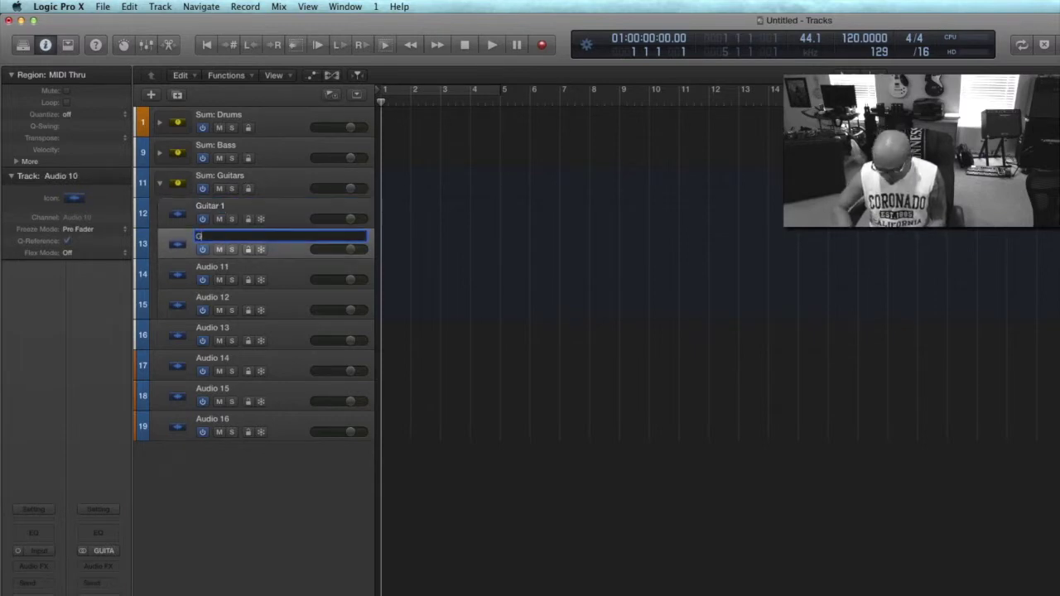
text(uitar 2)
key(Return)
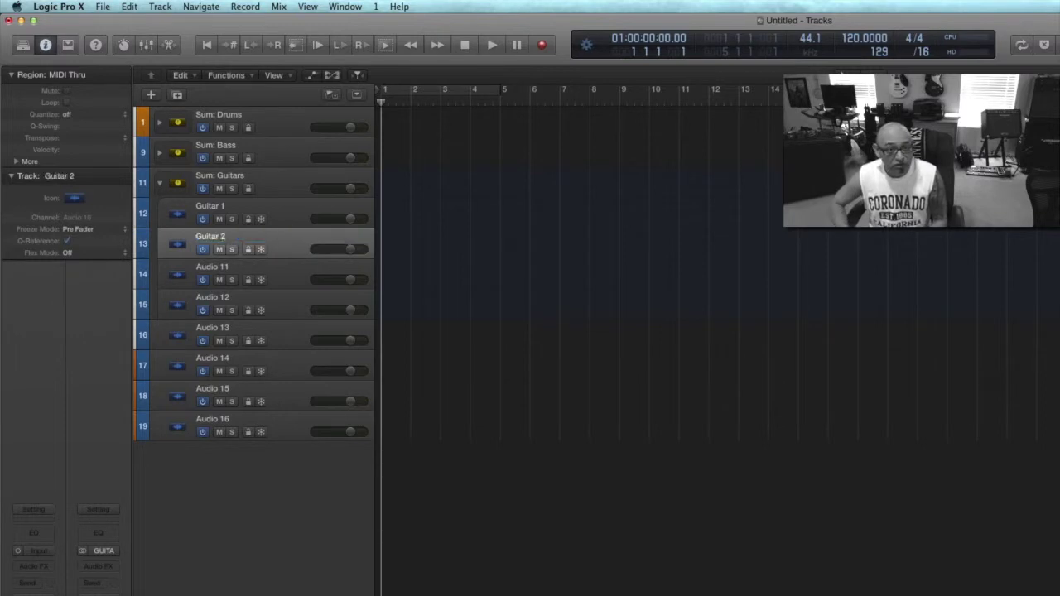
double_click(224, 268)
text(Gu)
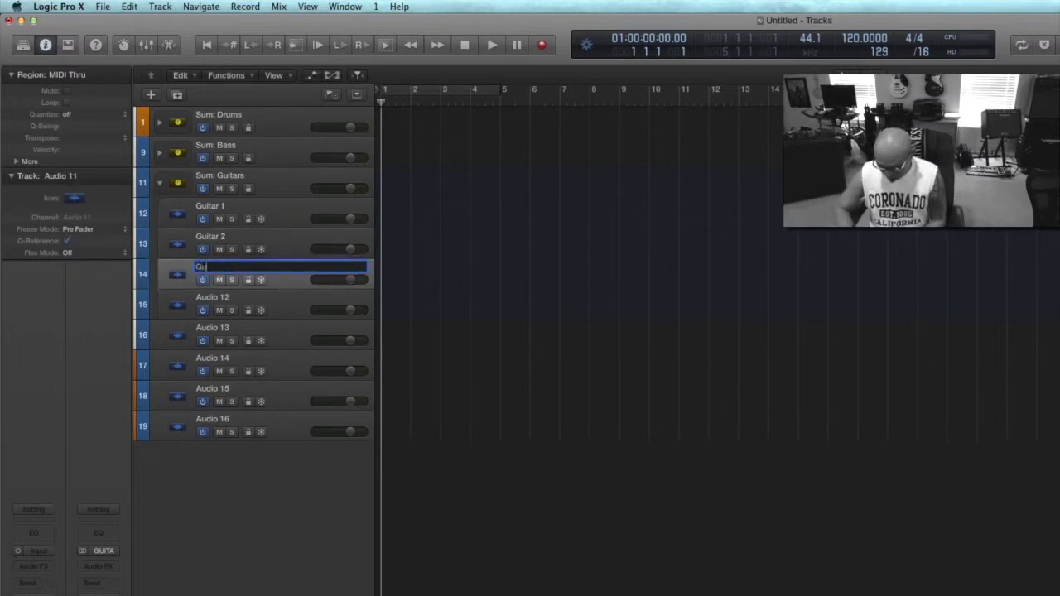
text(itar 3)
key(Tab)
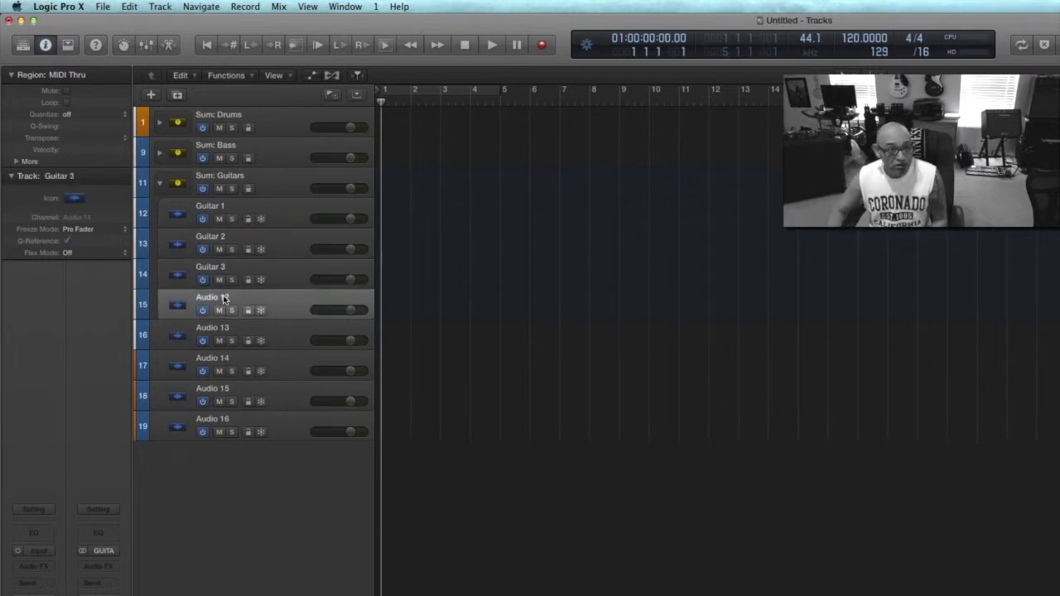
- Rename the Audio 12 subtrack in the Sum: Guitars stack as Guitar 4, correcting its spelling
text(Guitar)
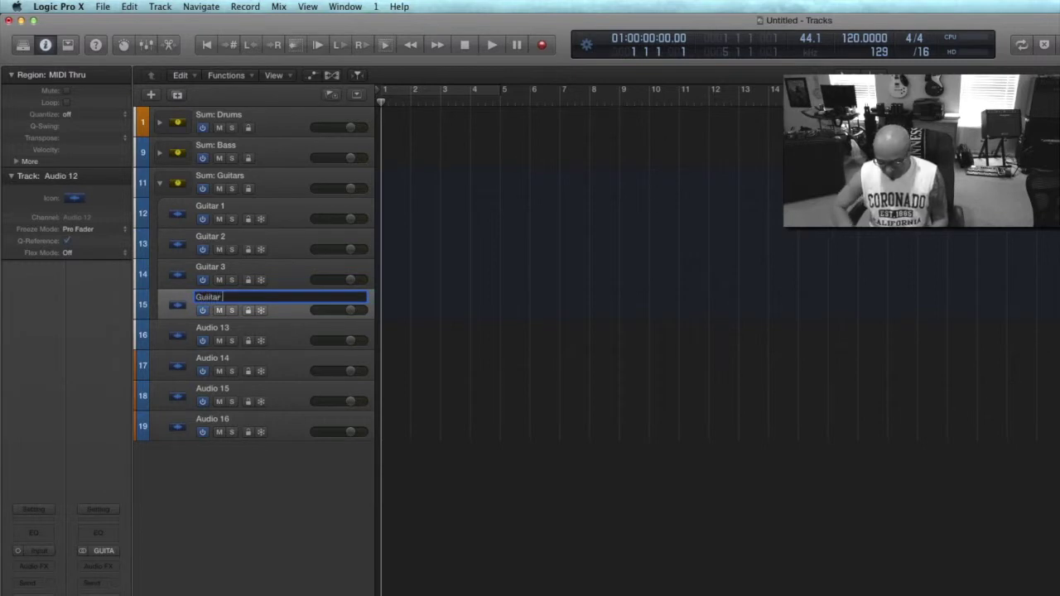
text( 3)
key(BackSpace)
text(4)
key(Return)
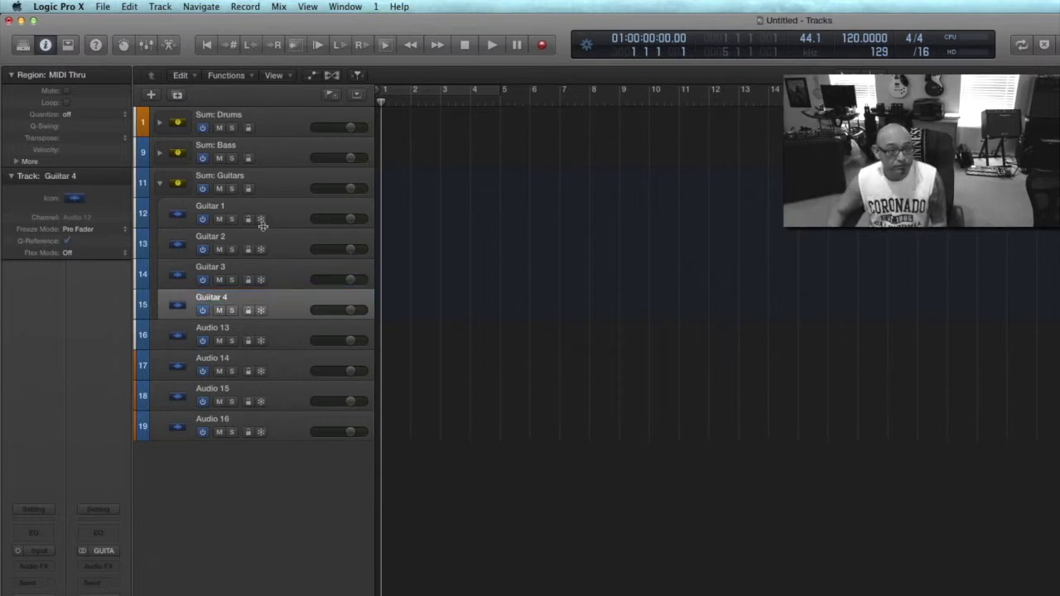
double_click(212, 298)
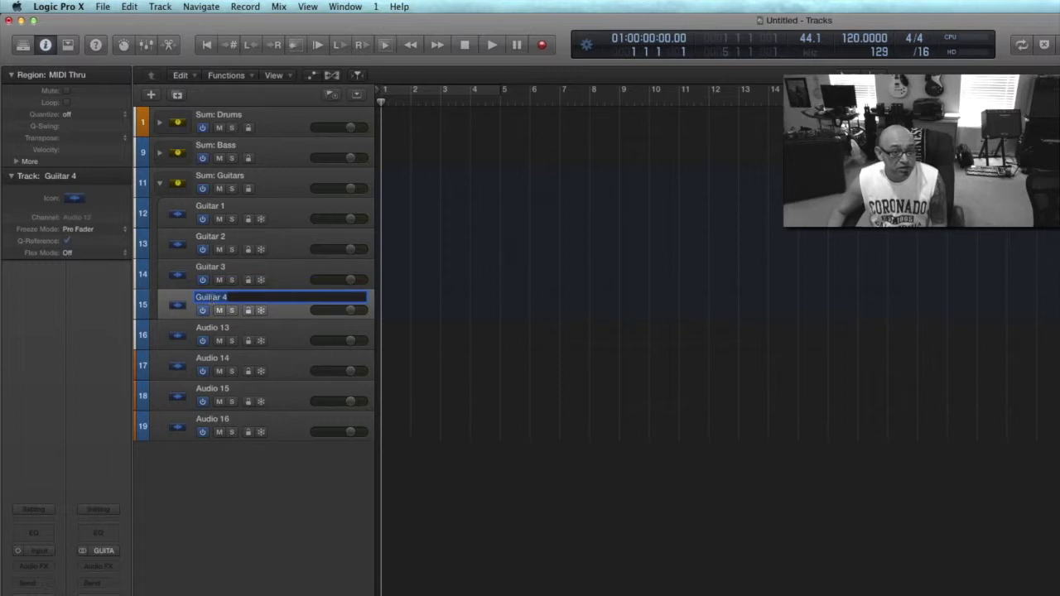
click(211, 298)
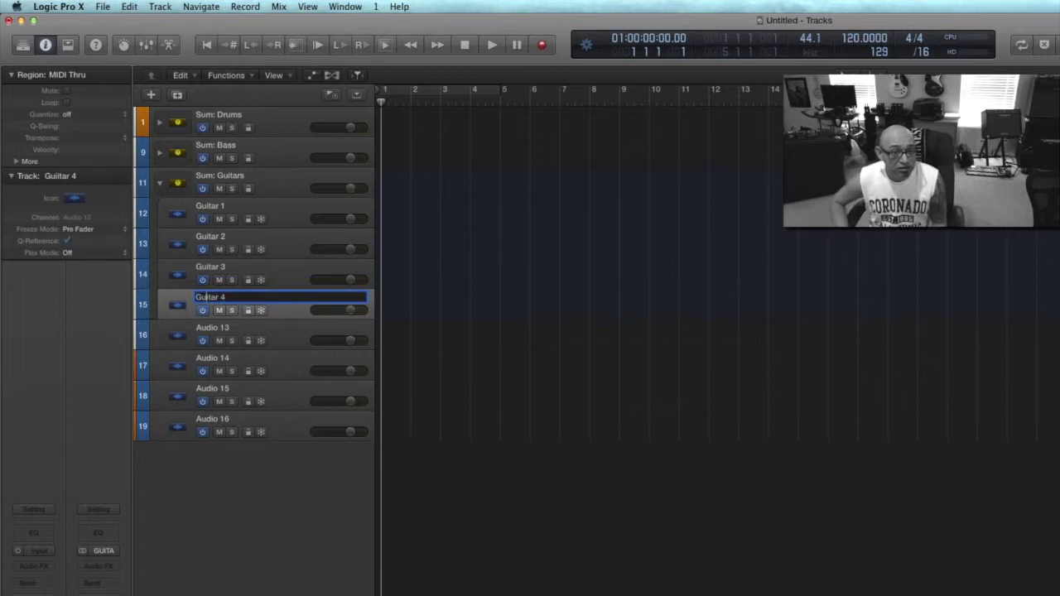
key(Return)
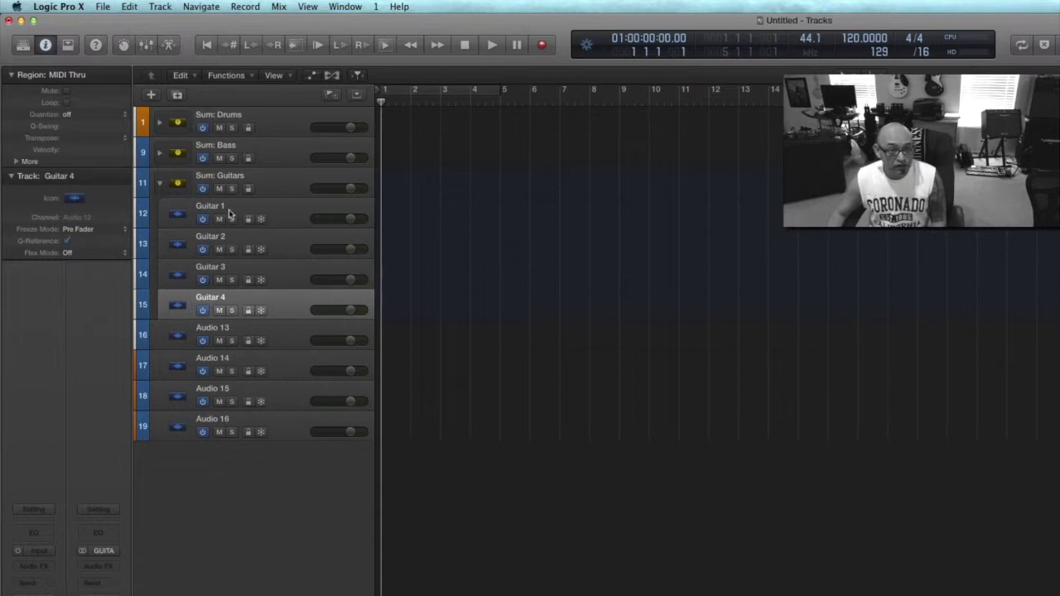
- Assign a bright green track color to the Guitar 1 to Guitar 4 subtracks and collapse the Sum: Guitars stack
shift+click(258, 217)
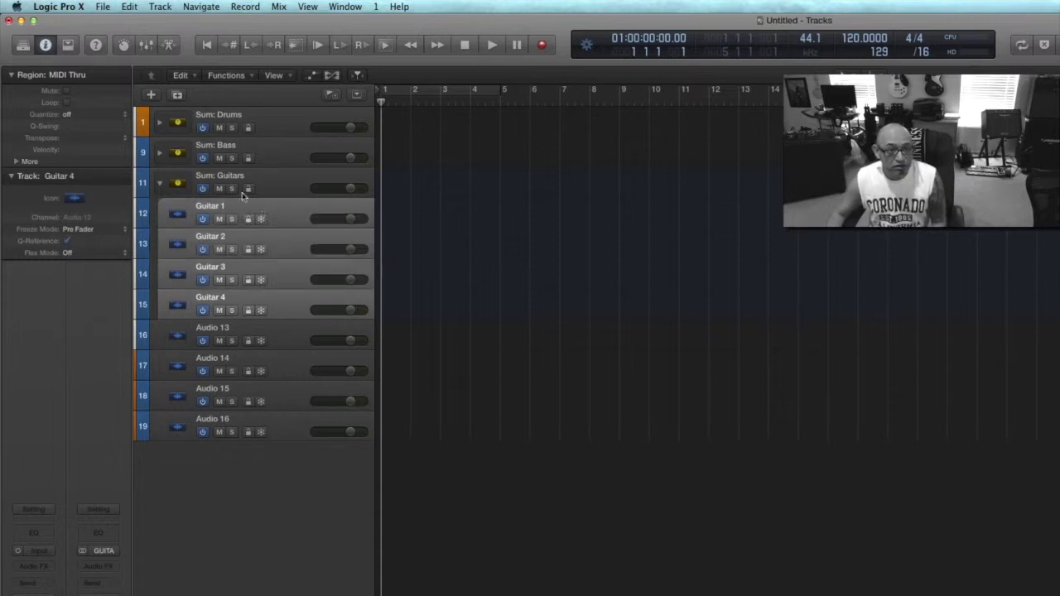
right_click(253, 207)
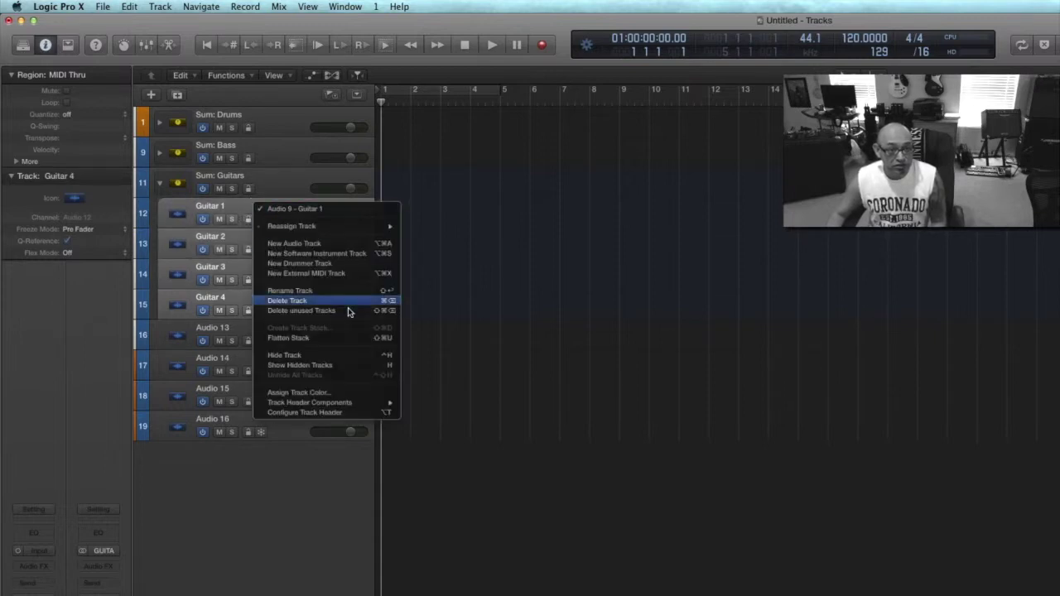
click(333, 393)
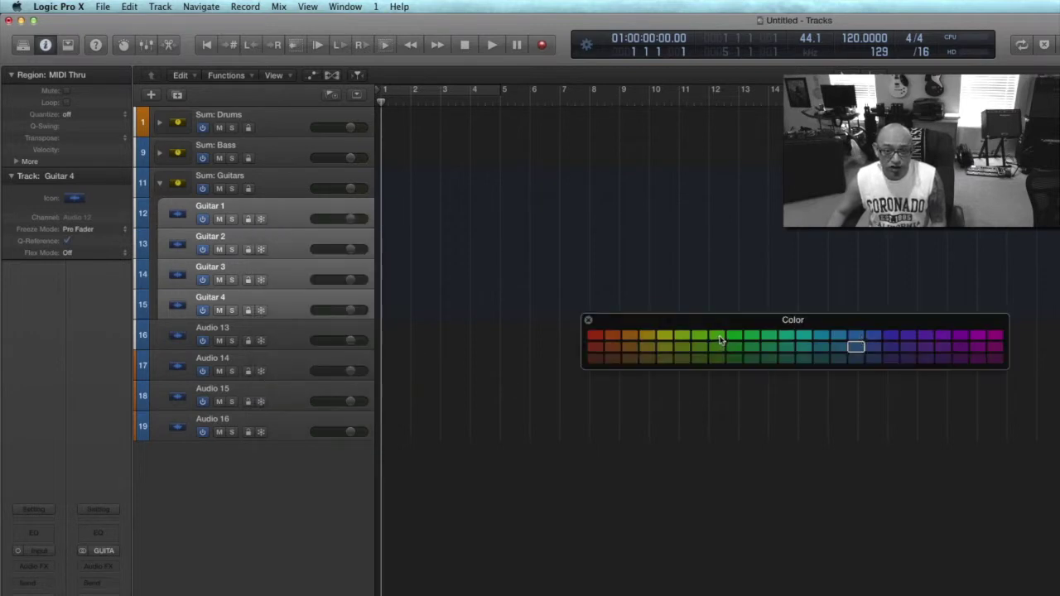
click(717, 336)
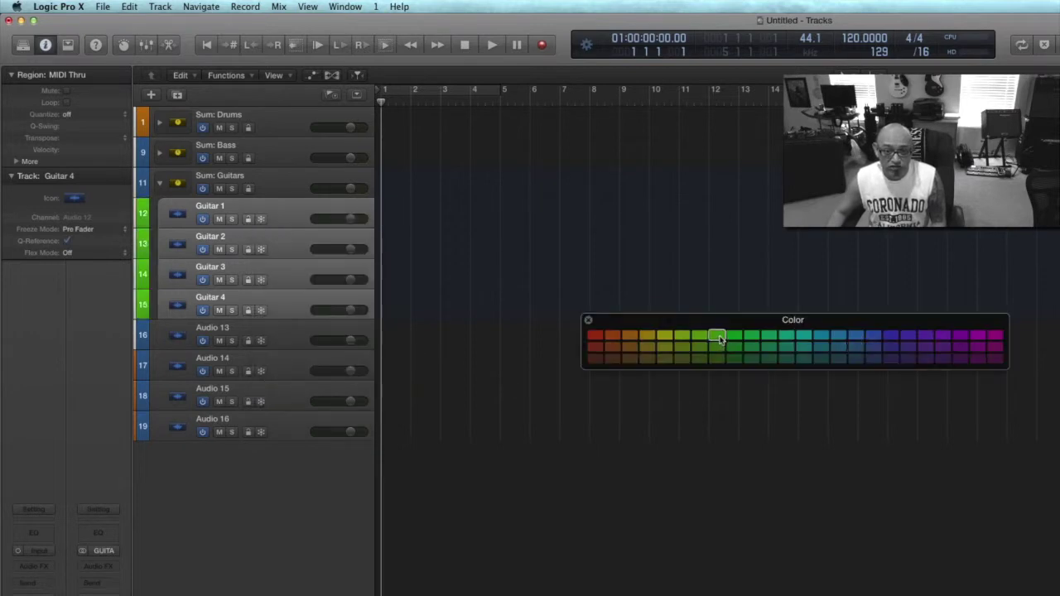
click(589, 323)
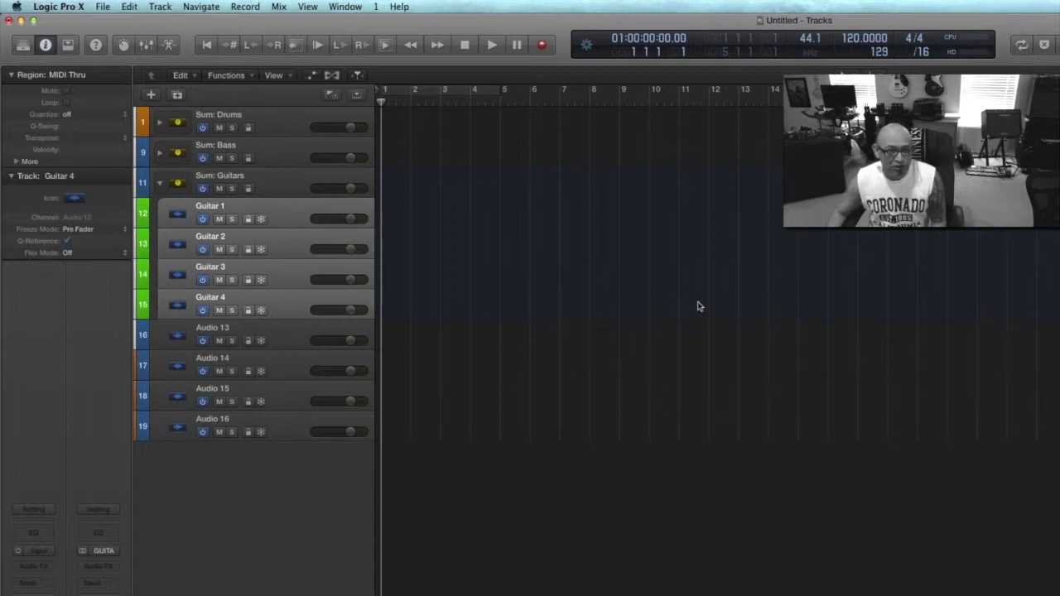
click(160, 185)
- Assign the same orange track color as Sum: Drums to the Sum: Bass and Sum: Guitars main tracks
right_click(269, 149)
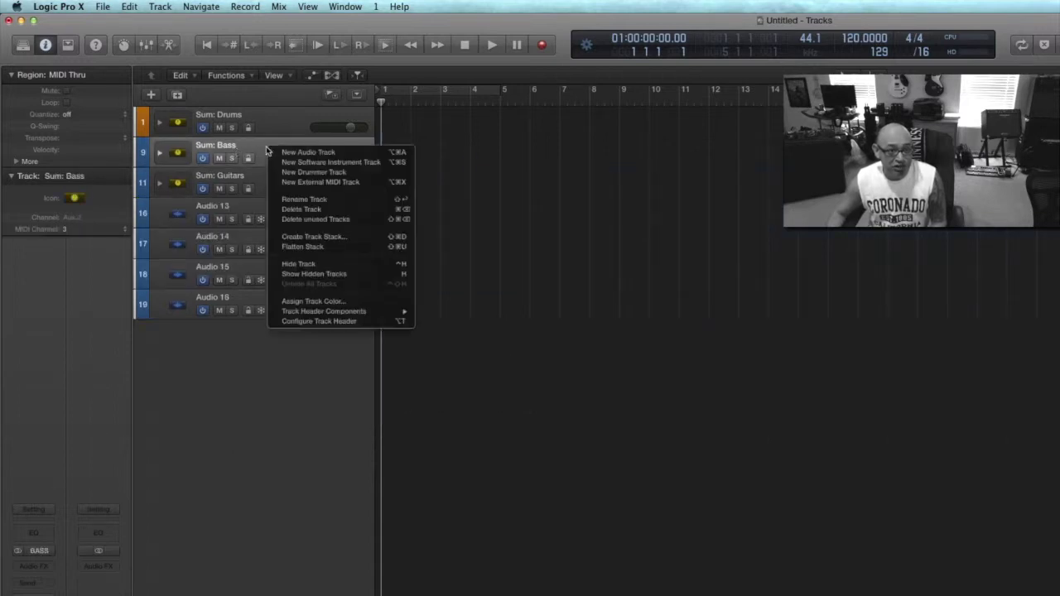
click(332, 302)
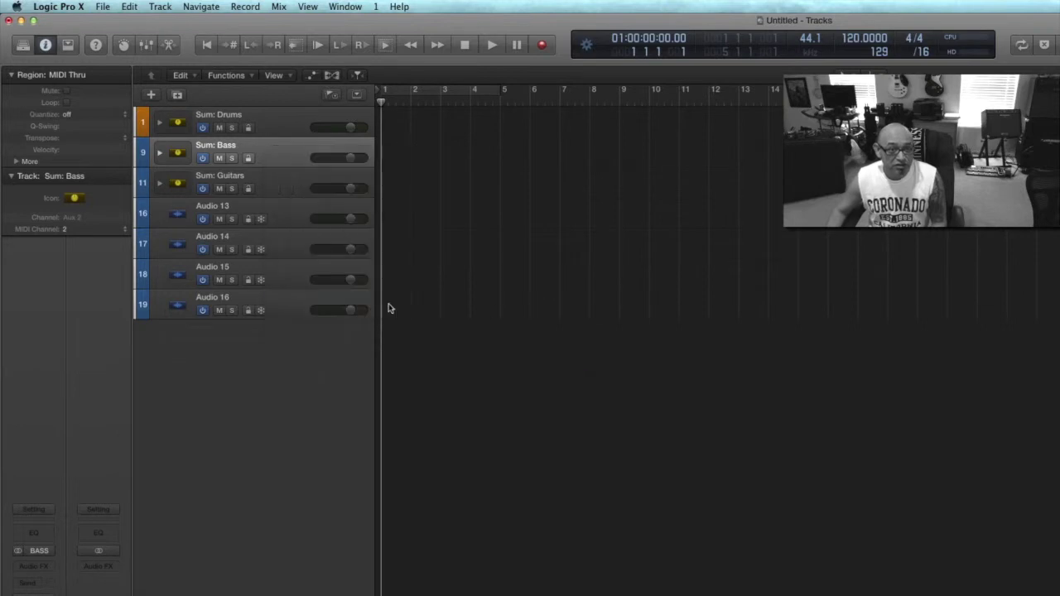
click(629, 336)
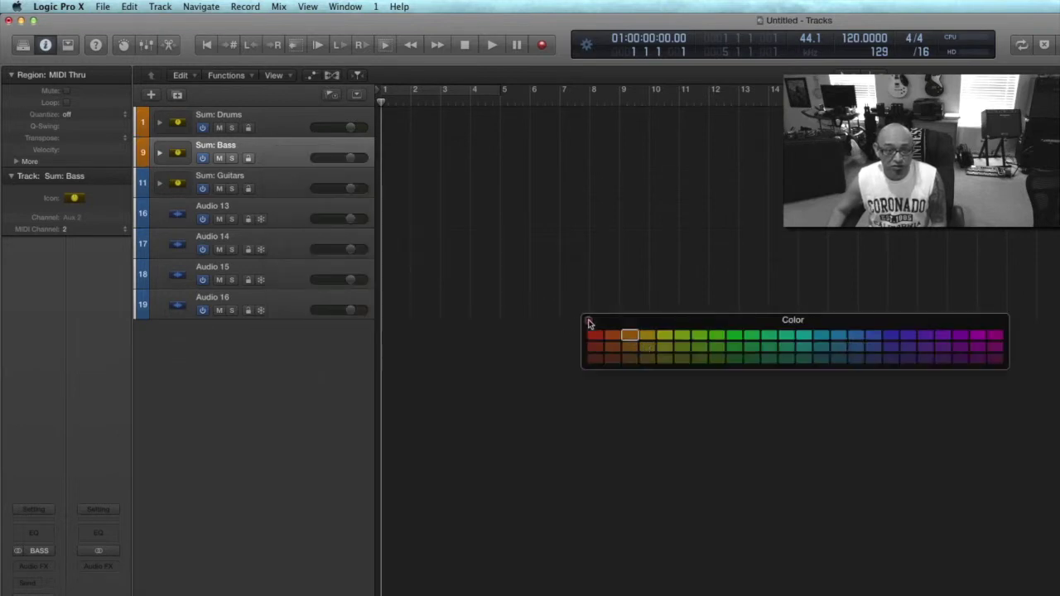
click(588, 321)
right_click(257, 176)
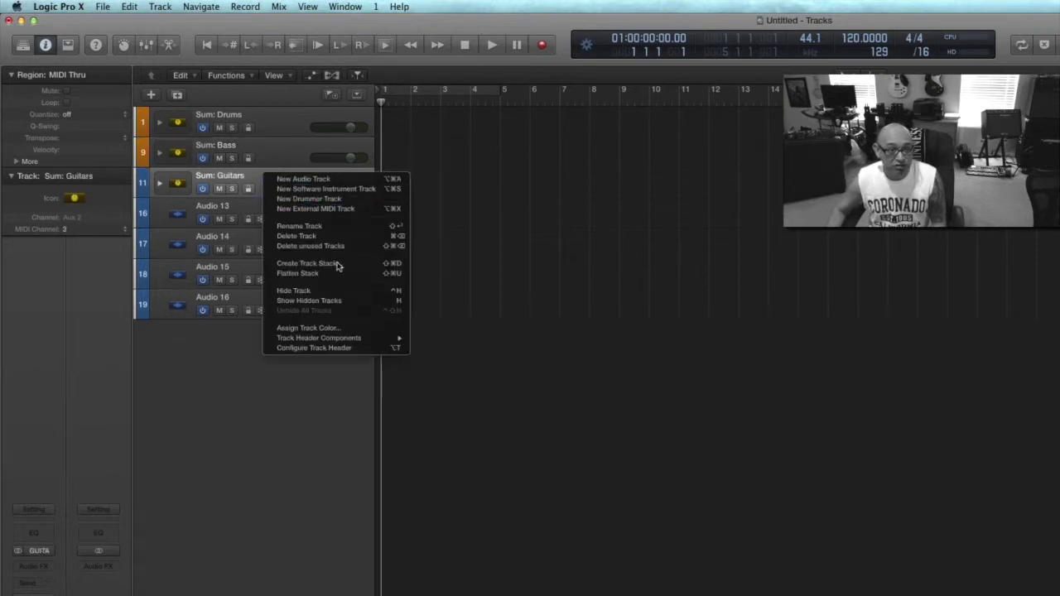
click(335, 328)
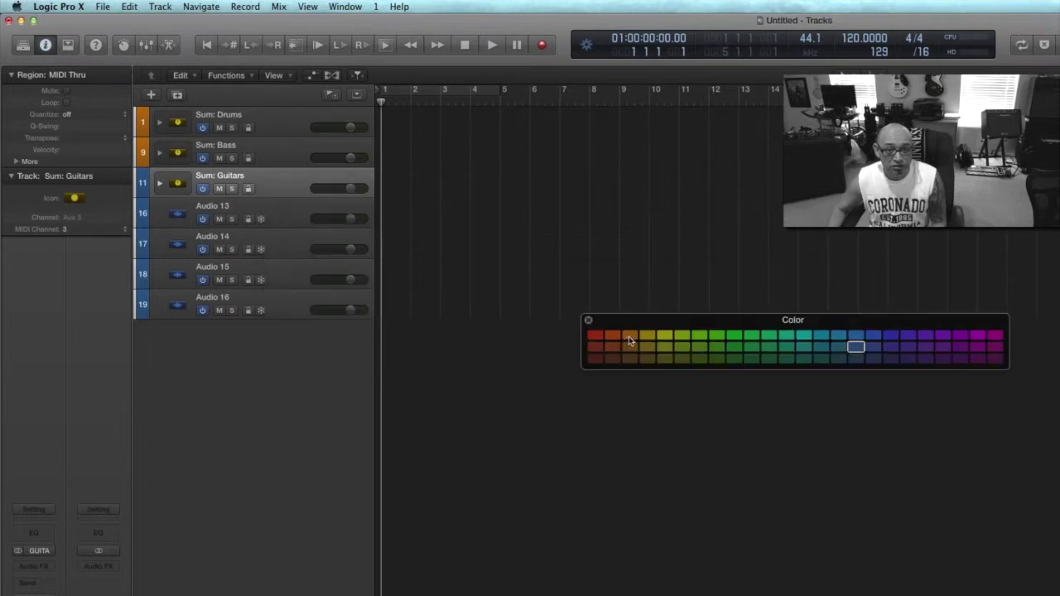
click(629, 336)
click(587, 321)
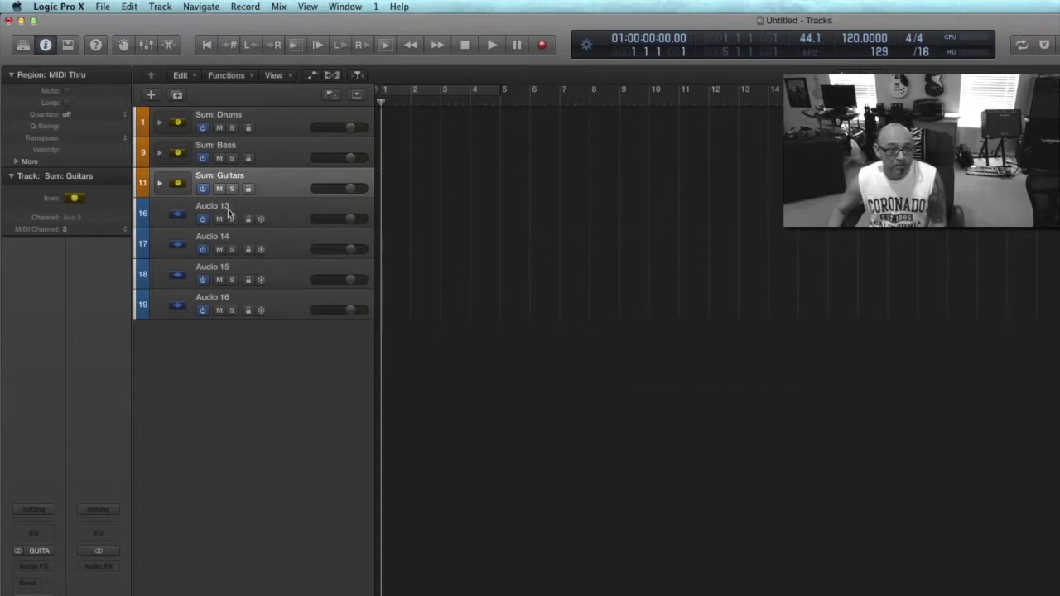
- Create a summing track stack from the Audio 13 and Audio 14 tracks
click(230, 214)
shift+click(232, 245)
right_click(247, 245)
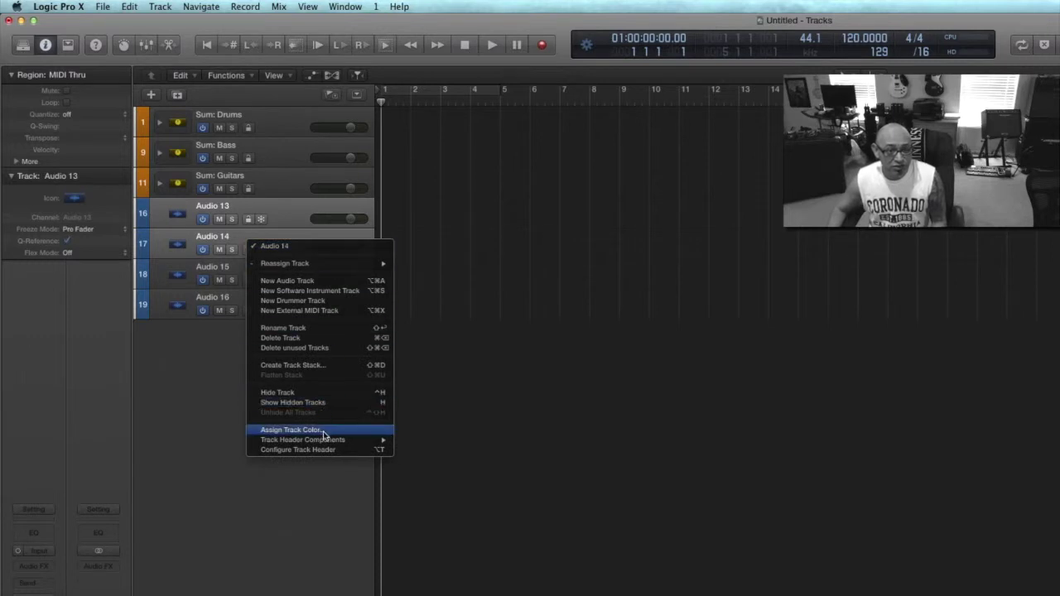
click(316, 365)
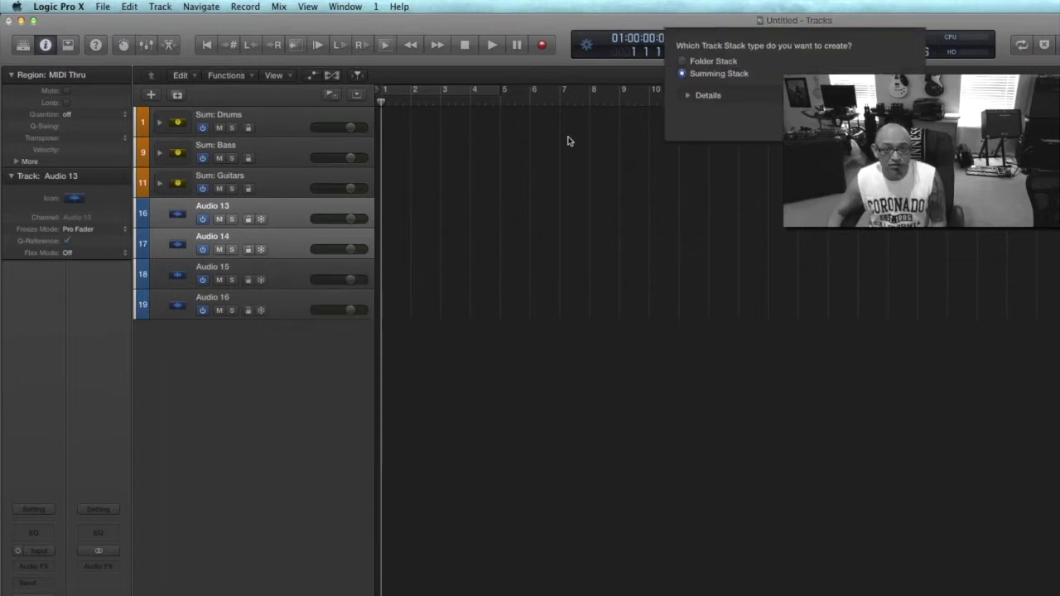
key(Return)
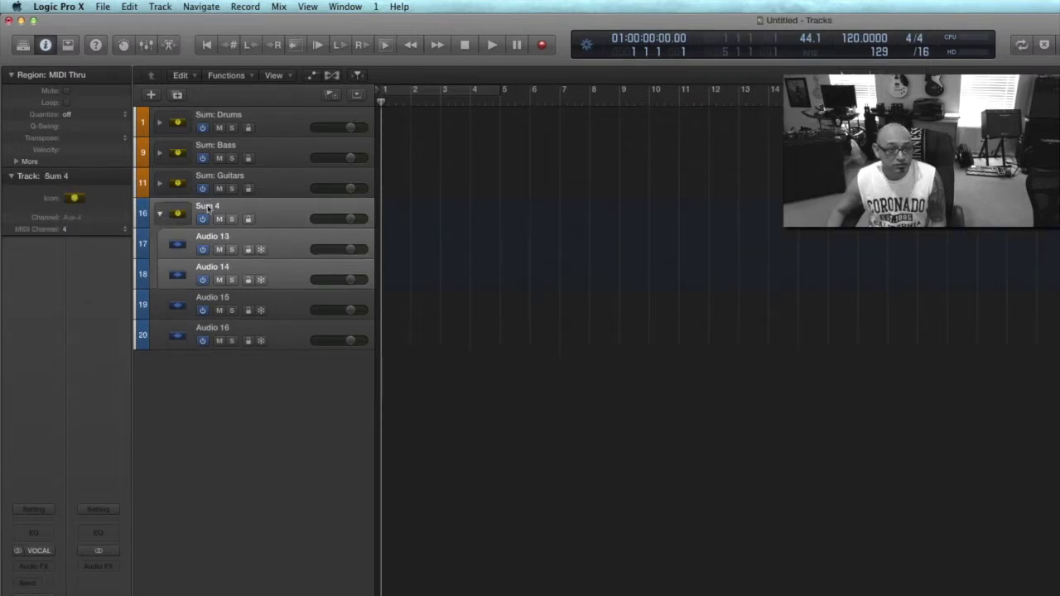
- Rename the new Sum 4 stack as Sum; Lead Vocals
text(S)
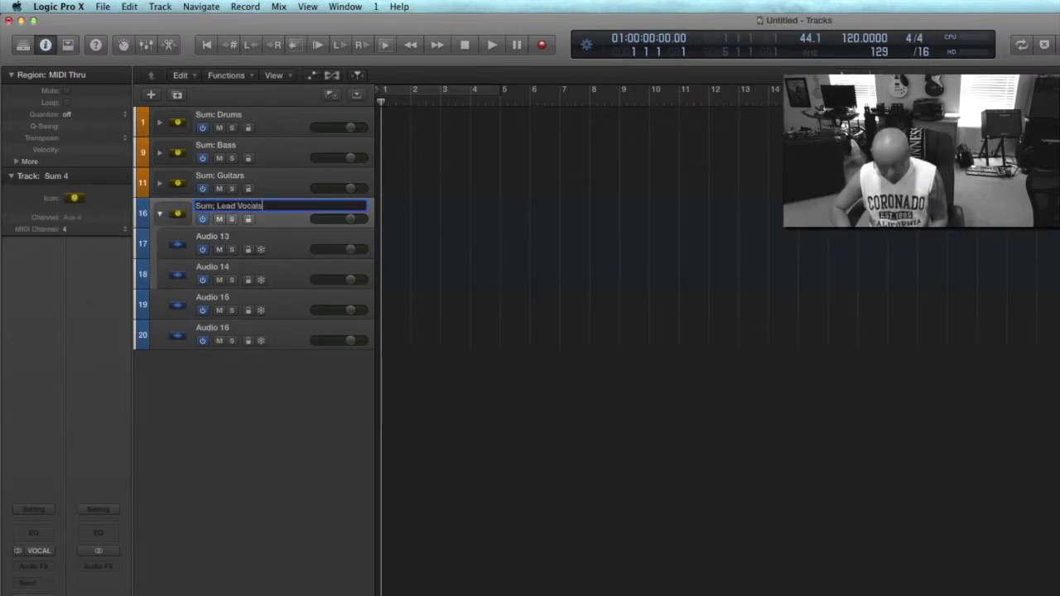
text(um: Lead Vocals)
key(Return)
- Assign the same orange track color as the other sum tracks to the Sum; Lead Vocals main track
right_click(279, 216)
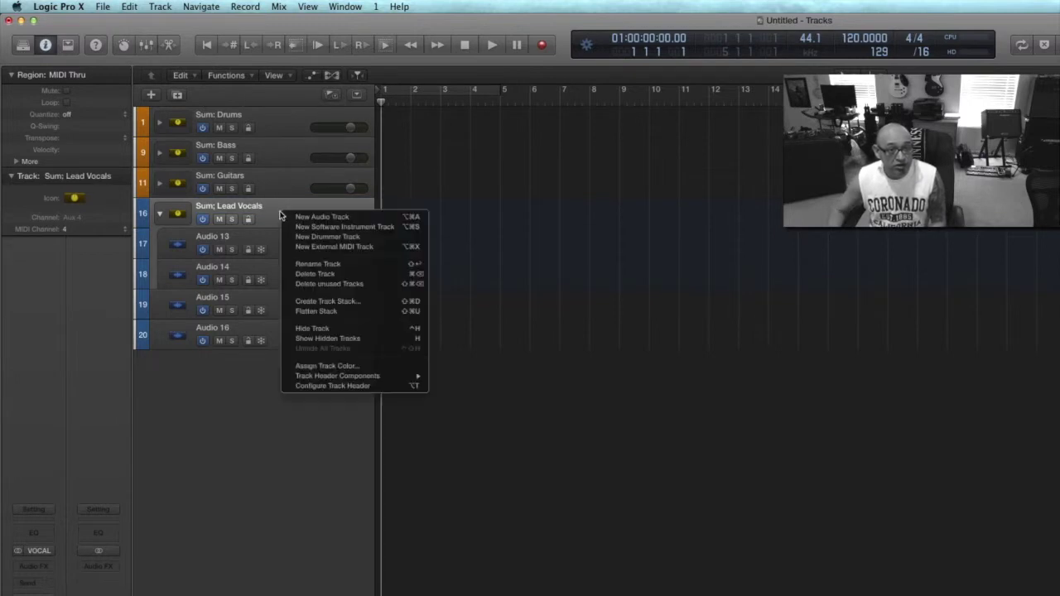
click(368, 366)
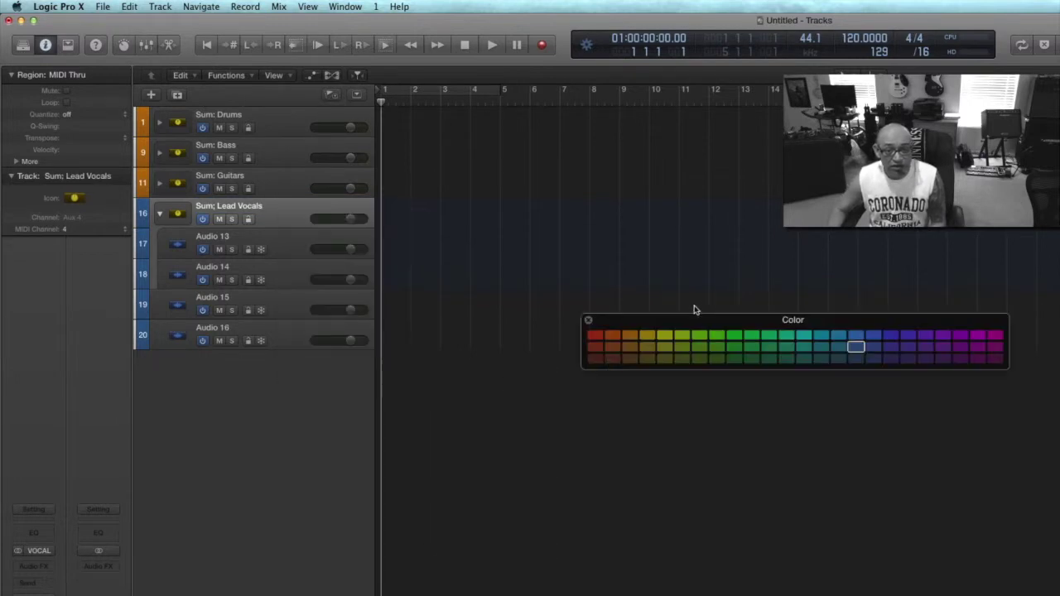
click(629, 339)
click(588, 319)
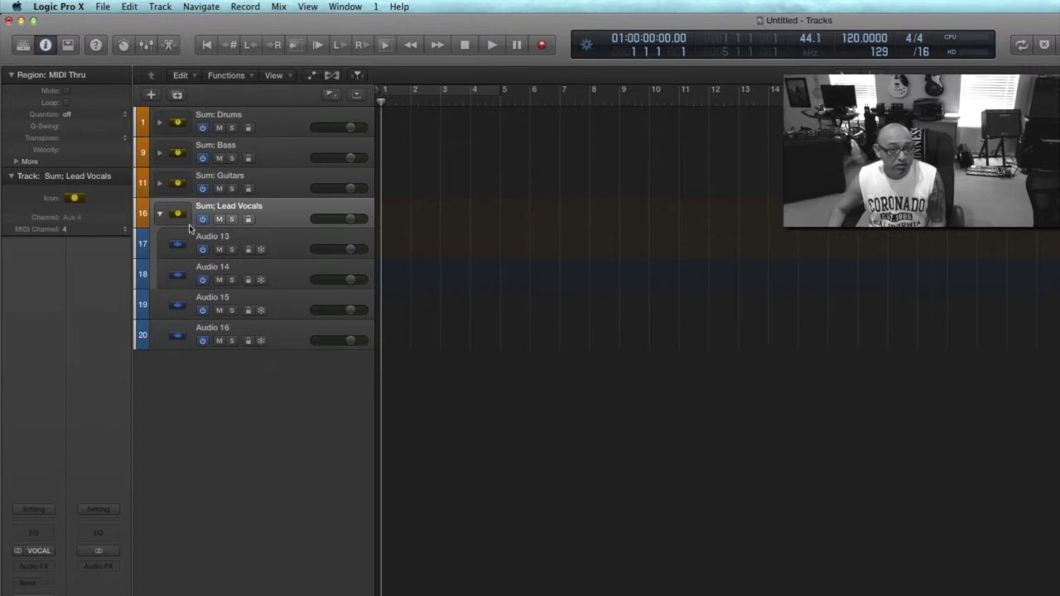
- Rename the Audio 13 and Audio 14 subtracks as Lead Vocal 1 and Lead Vocal 2
double_click(225, 237)
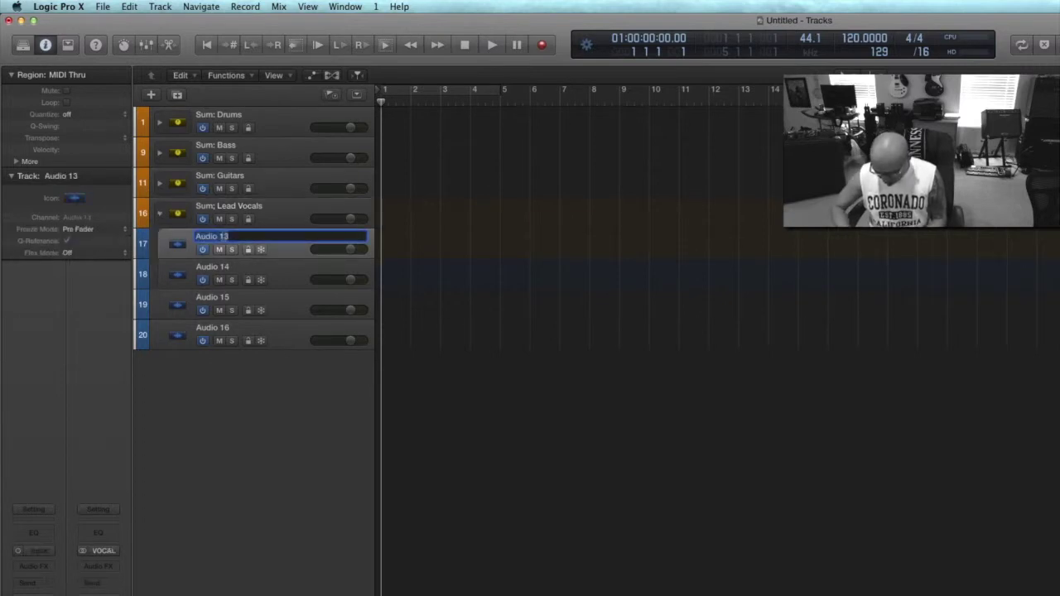
text(Lead Vocal)
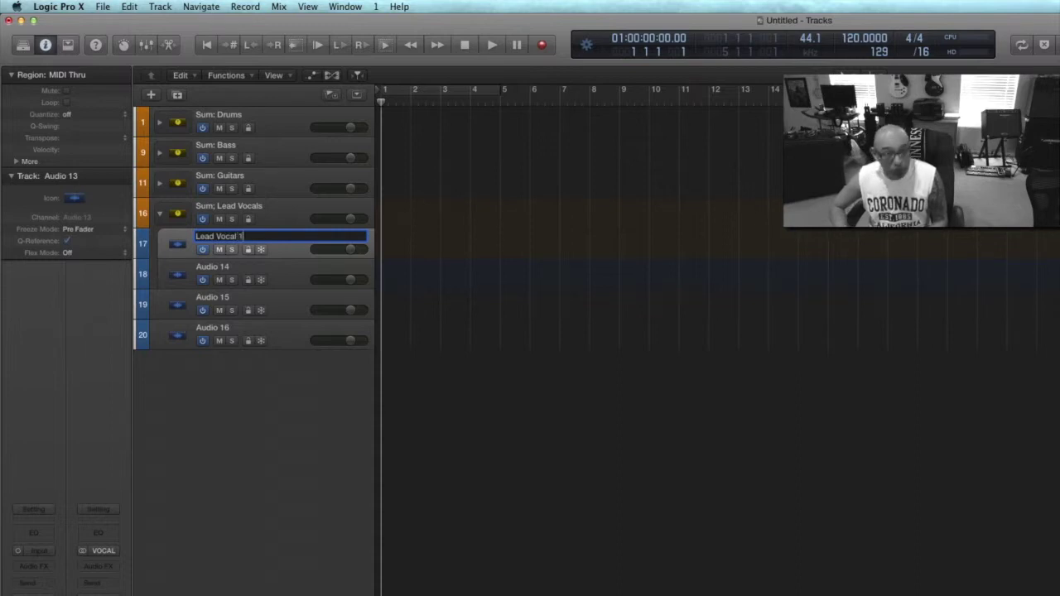
key(Return)
double_click(221, 268)
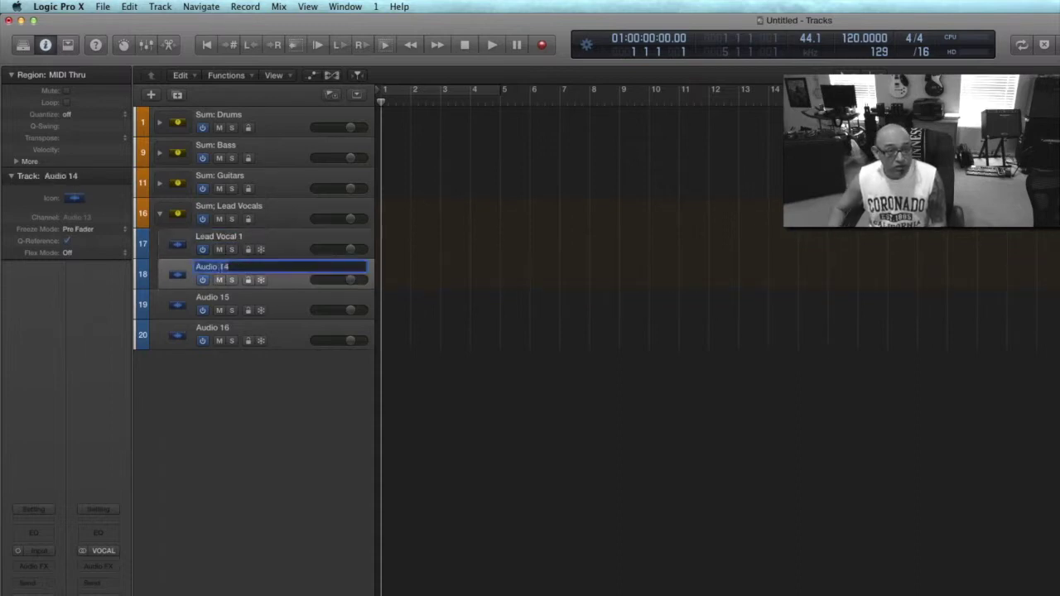
text(Lead Vocal 2)
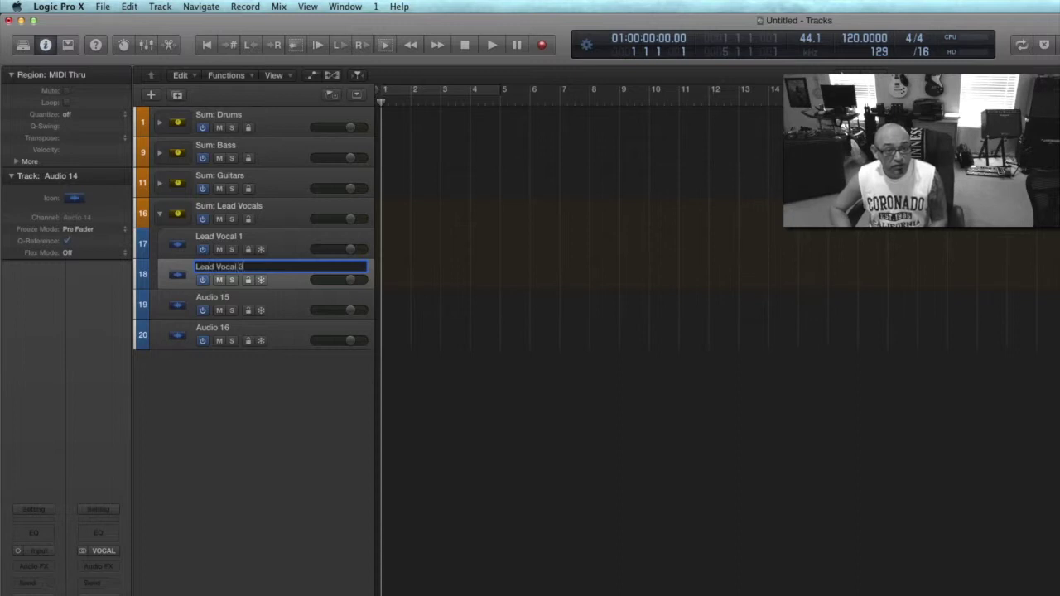
key(Return)
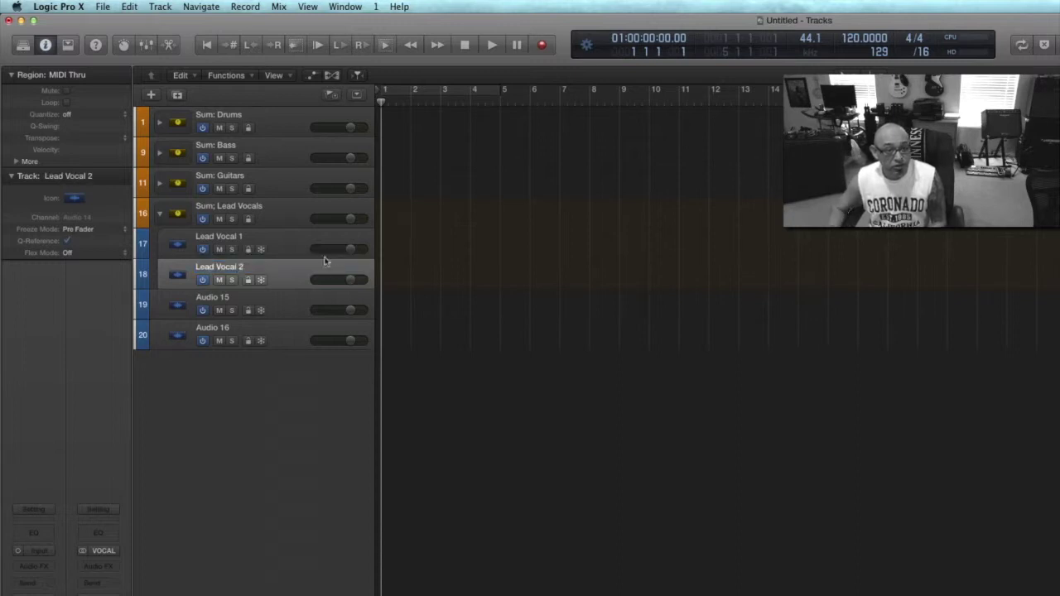
- Assign a bright red track color to the Lead Vocal 1 and Lead Vocal 2 subtracks and collapse the Sum; Lead Vocals stack
click(237, 241)
right_click(240, 238)
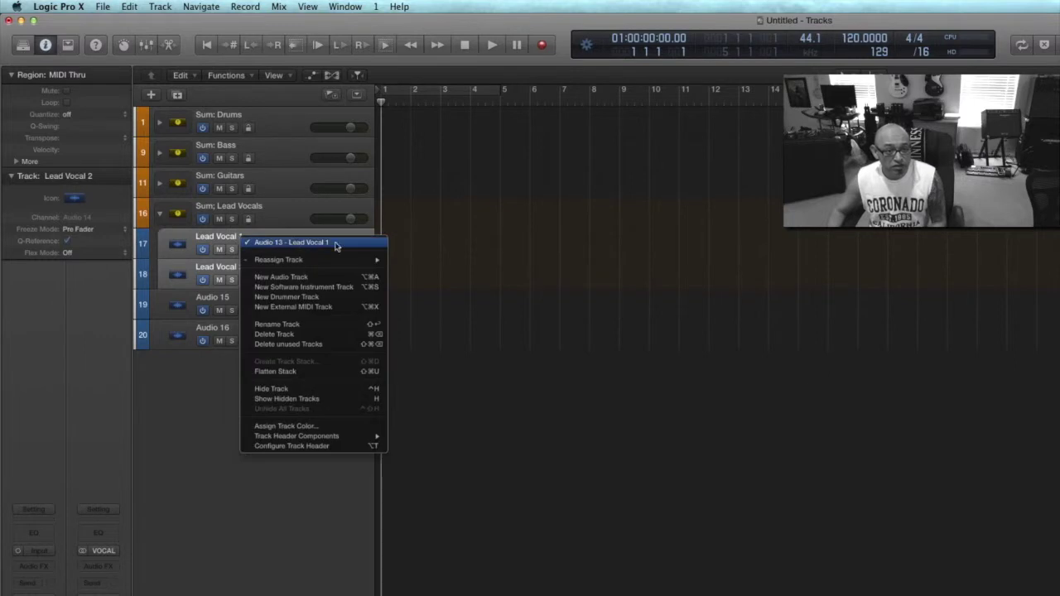
click(325, 428)
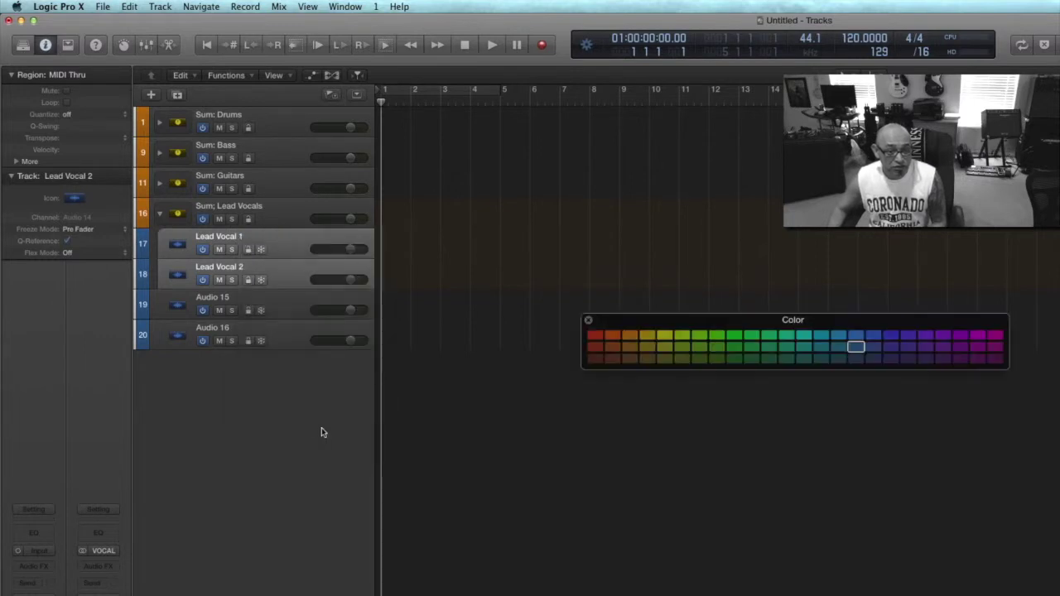
click(595, 335)
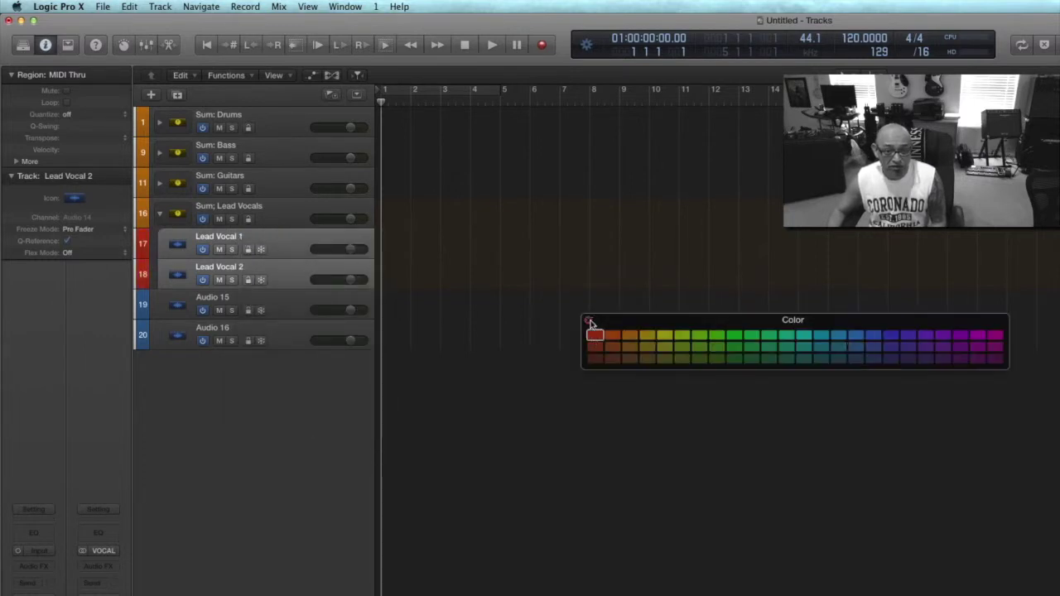
click(589, 322)
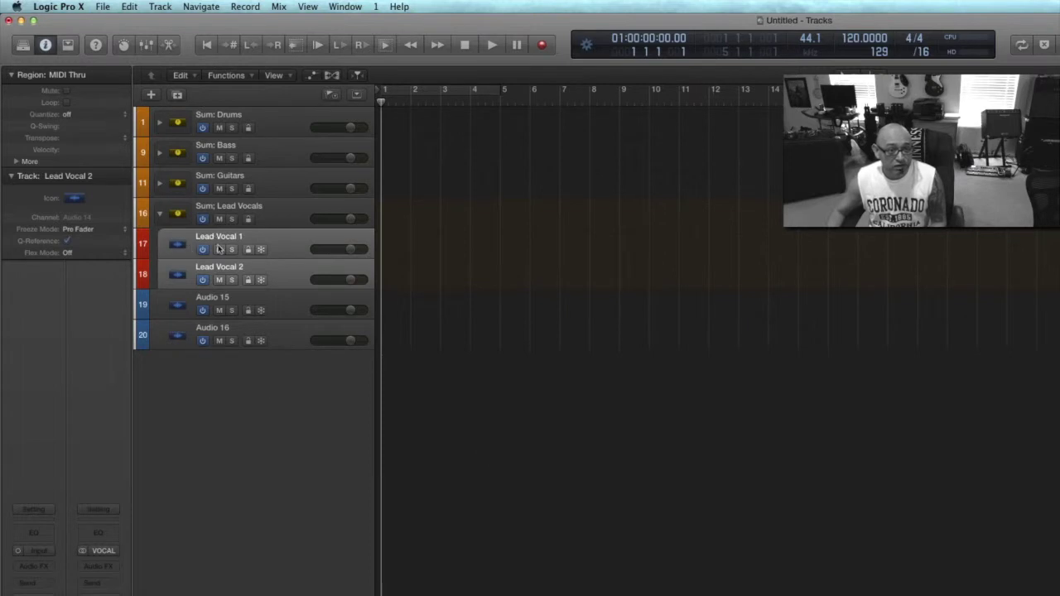
click(162, 216)
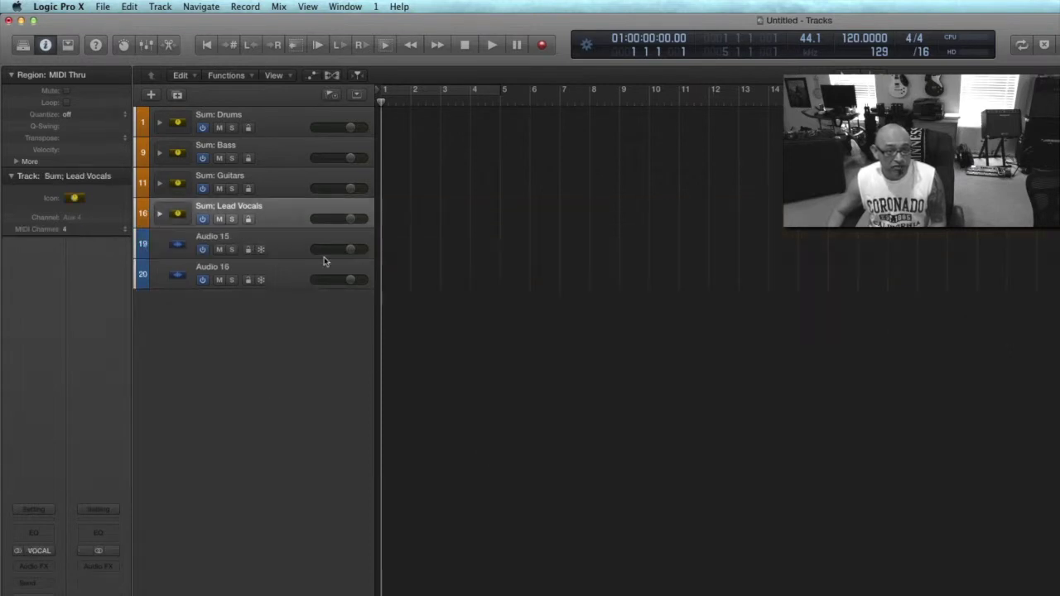
- Create a summing track stack from the remaining Audio 15 and Audio 16 tracks
click(219, 239)
shift+click(224, 267)
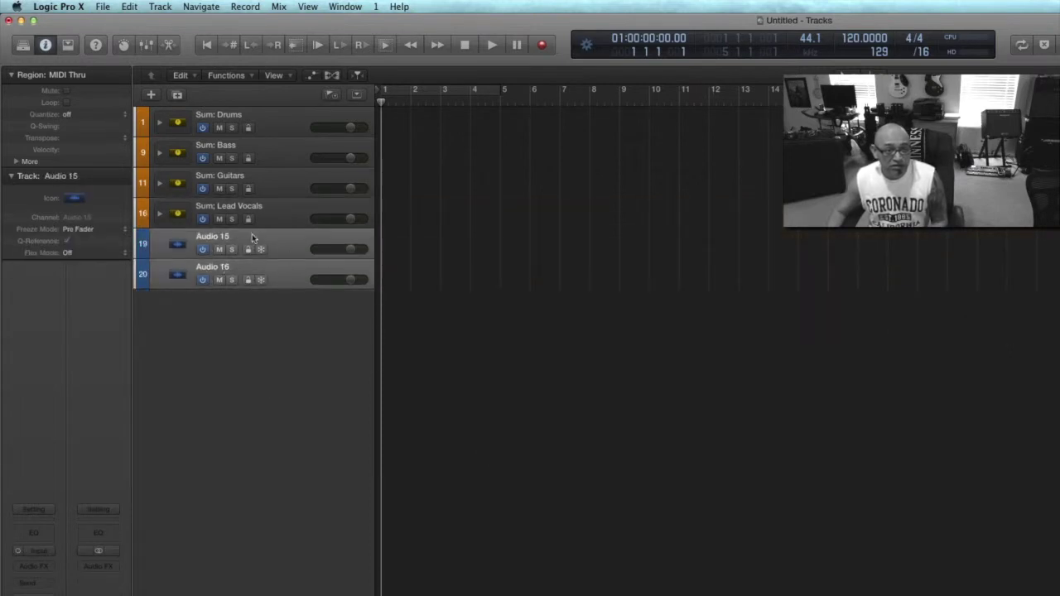
right_click(253, 238)
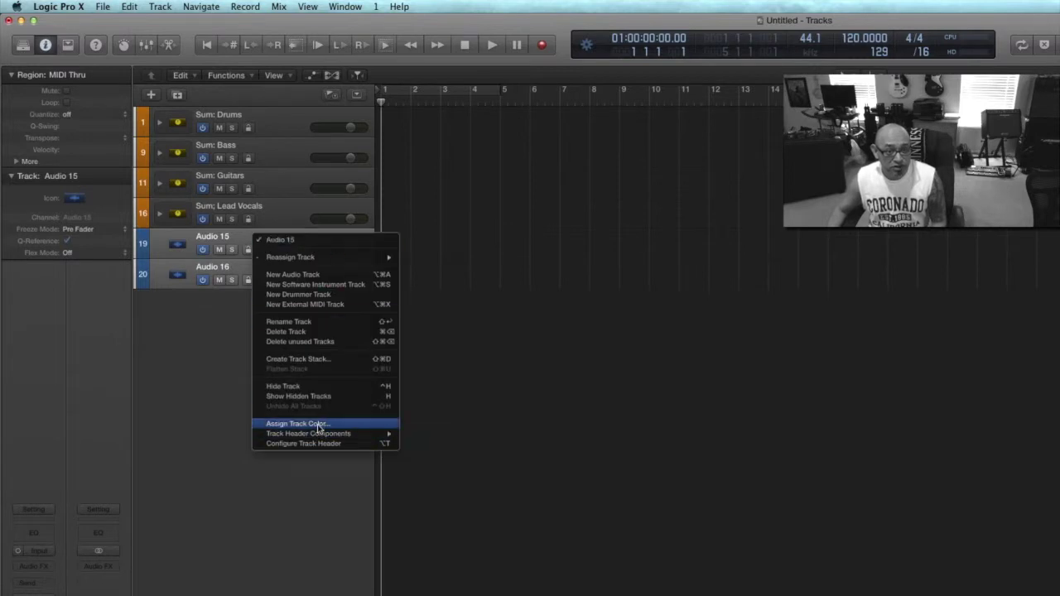
click(320, 360)
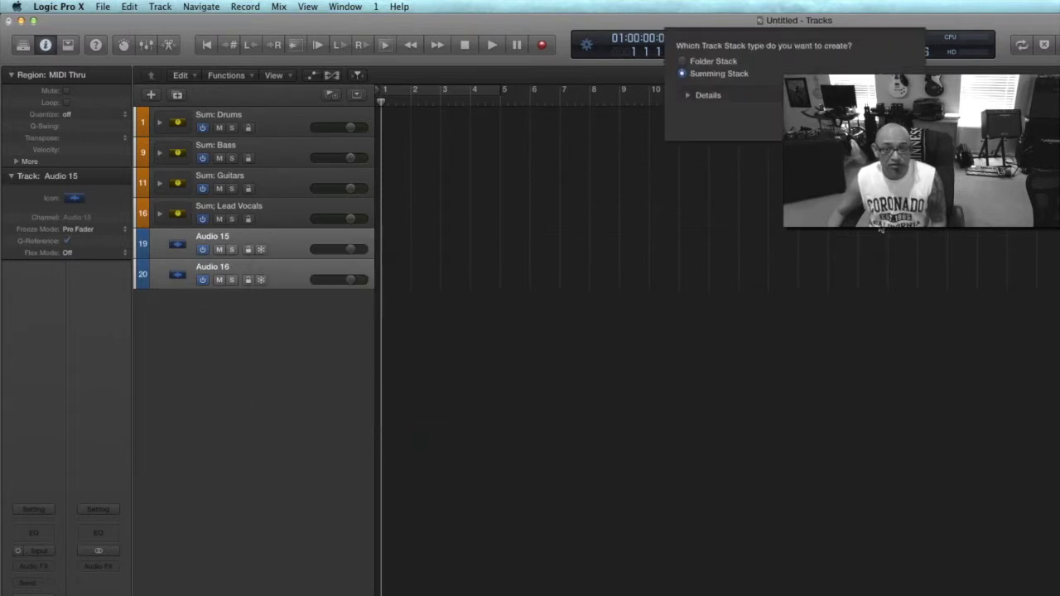
key(Return)
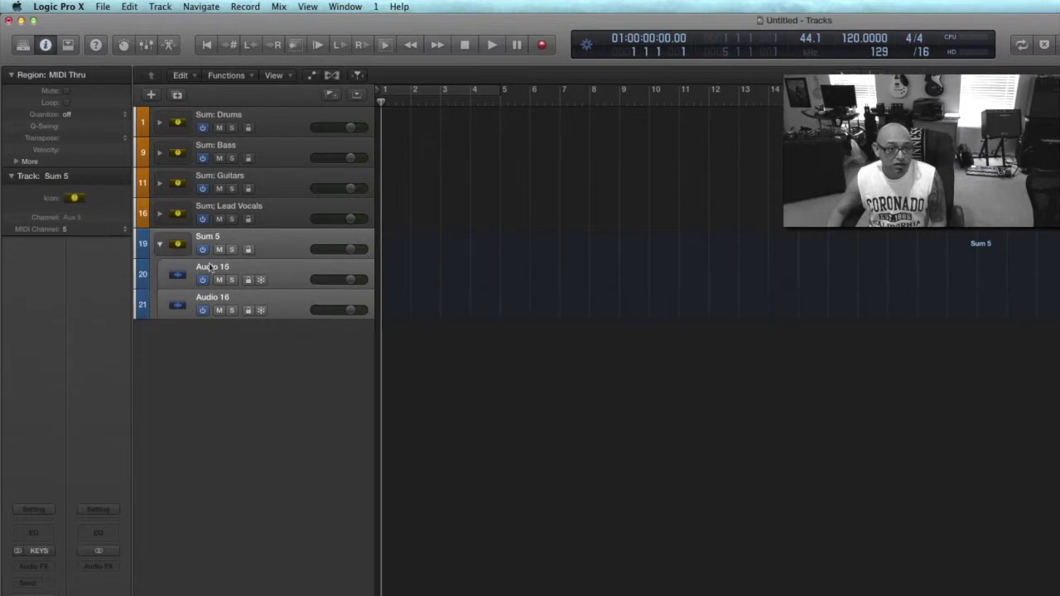
- Rename the new Sum 5 stack as Sum: Backing Vocals
double_click(209, 238)
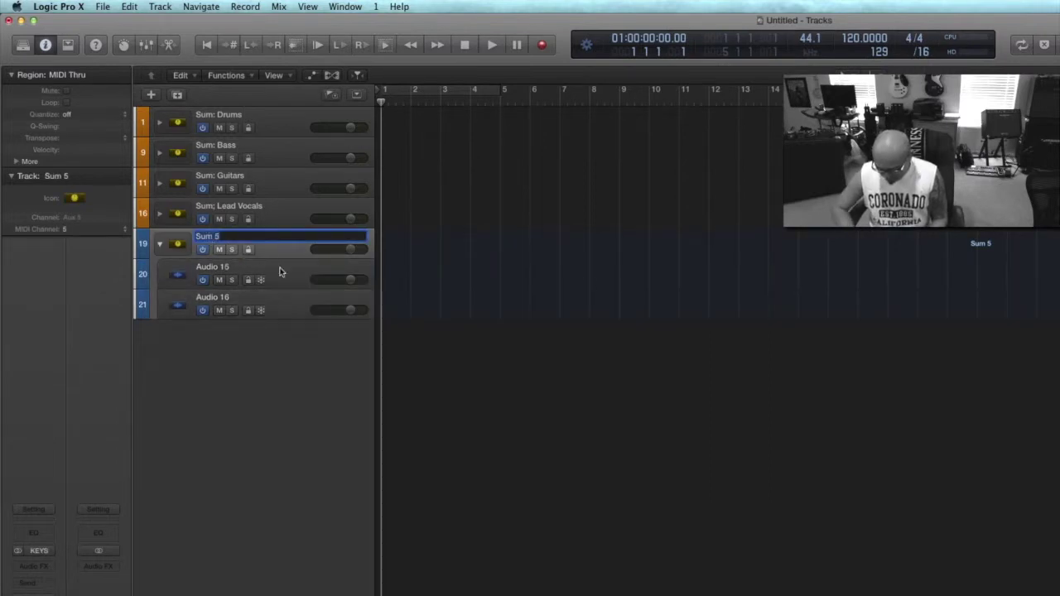
text(B)
text(Sum)
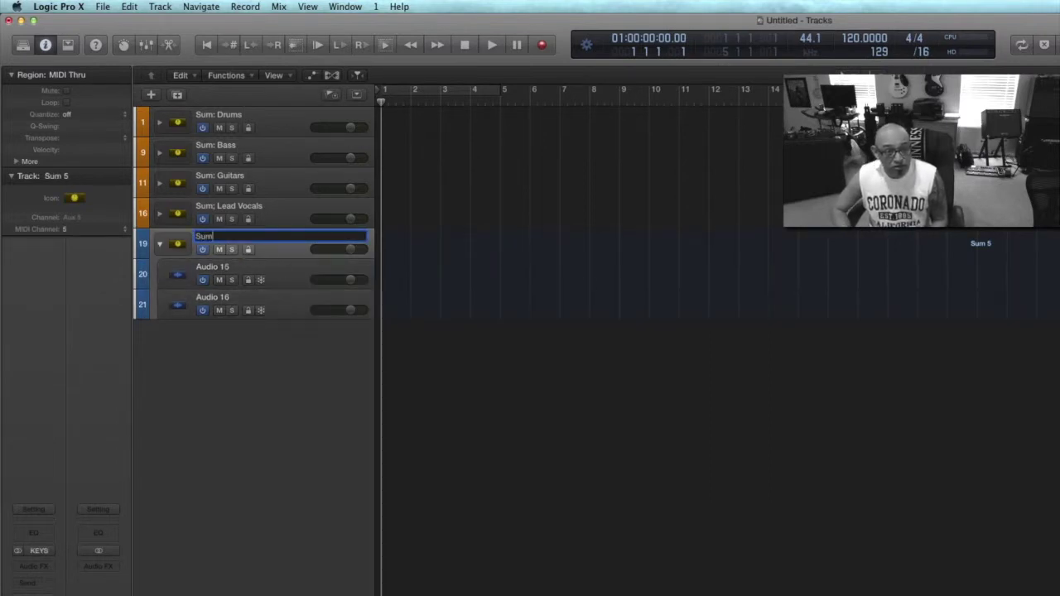
text(: Back)
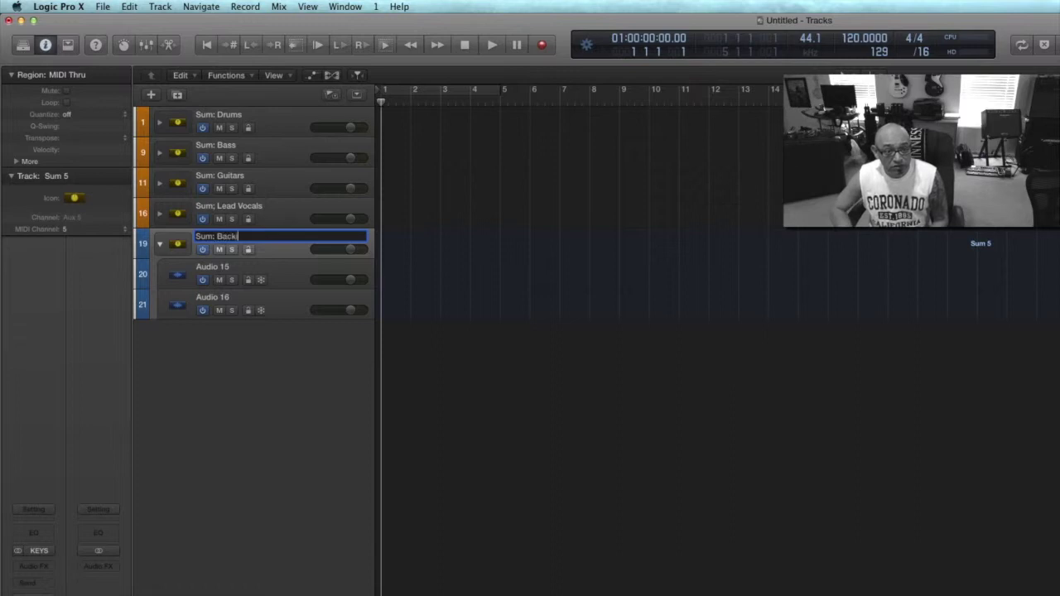
text(ing C)
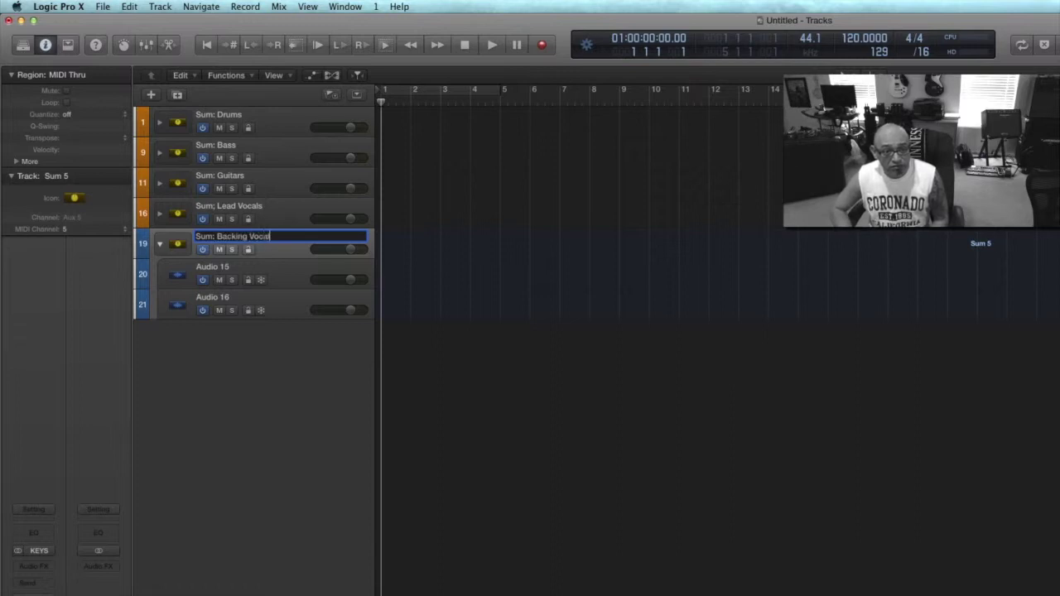
text(s)
key(Return)
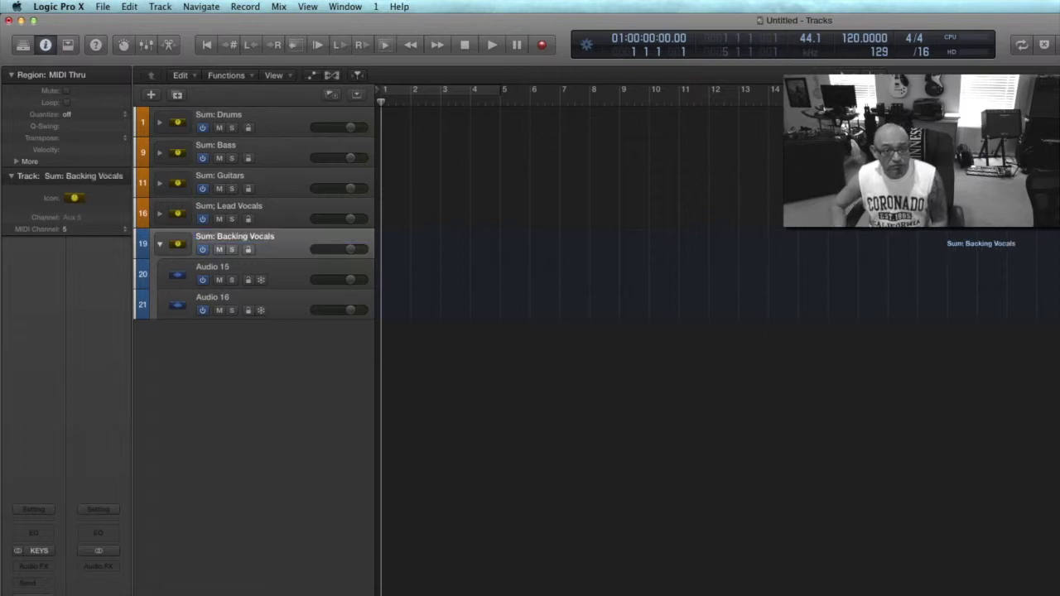
- Rename the Audio 15 and Audio 16 subtracks as Backing Vocals 1 and Backing Vocals 2
double_click(214, 266)
text(Backing Vo)
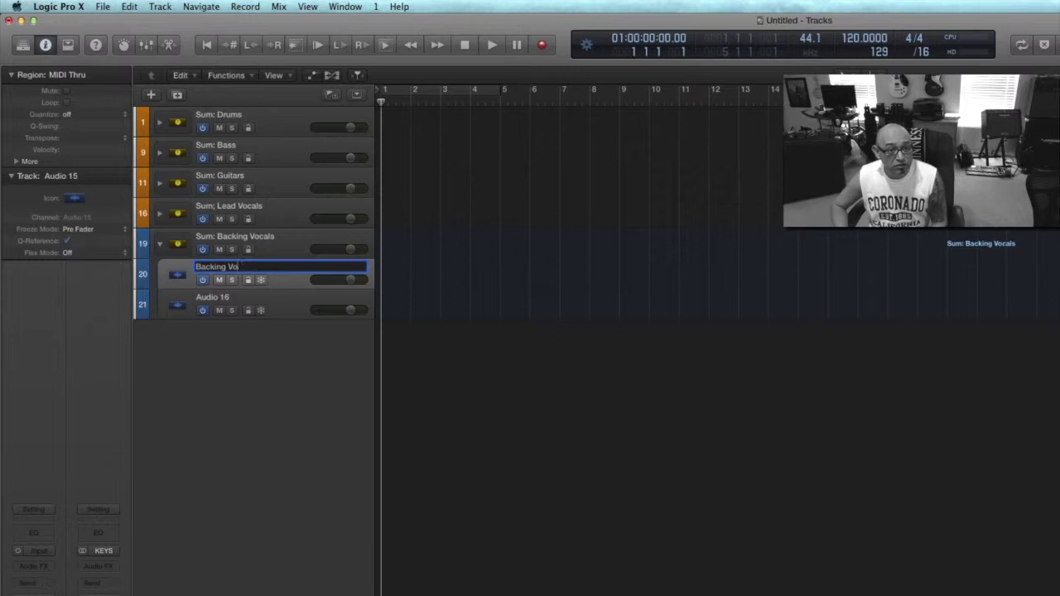
text(cals 1)
key(Return)
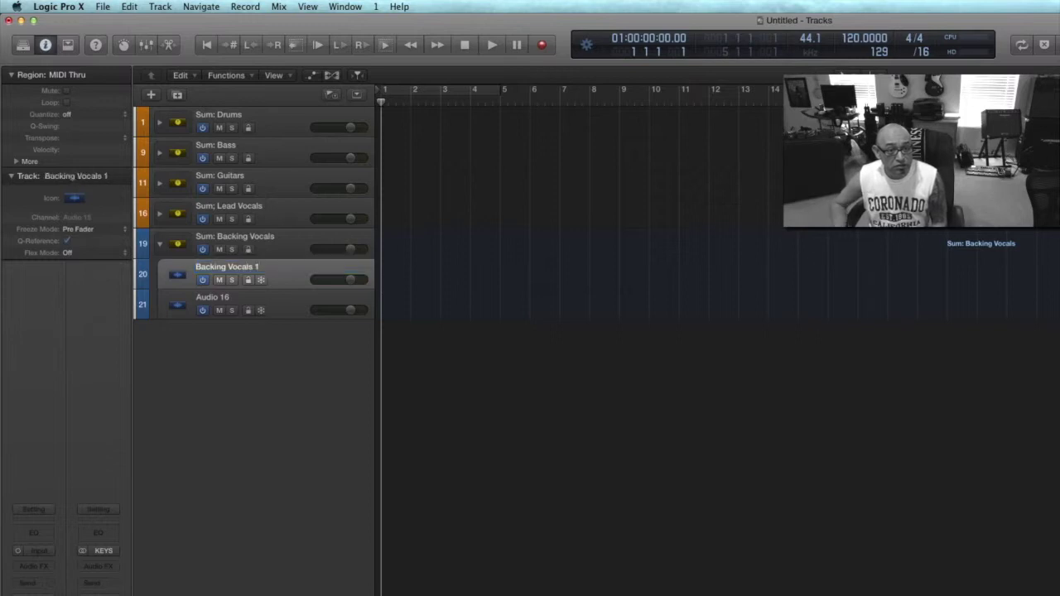
double_click(213, 297)
text(B)
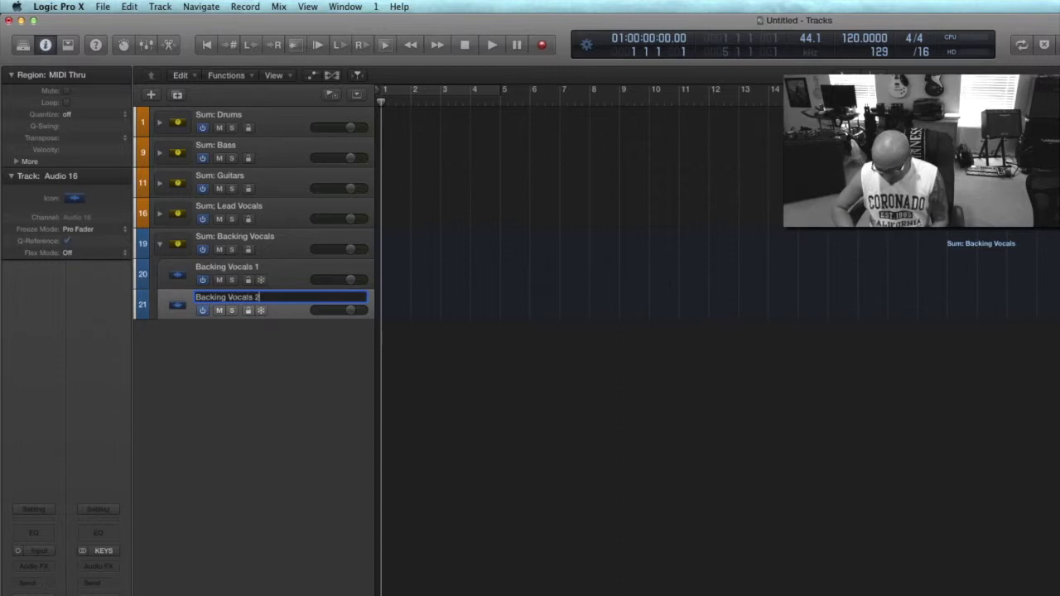
text(acking Vocals 2)
key(Return)
- Assign the darkest red track color to the Backing Vocals 1 and 2 subtracks and collapse the Sum: Backing Vocals stack
right_click(262, 274)
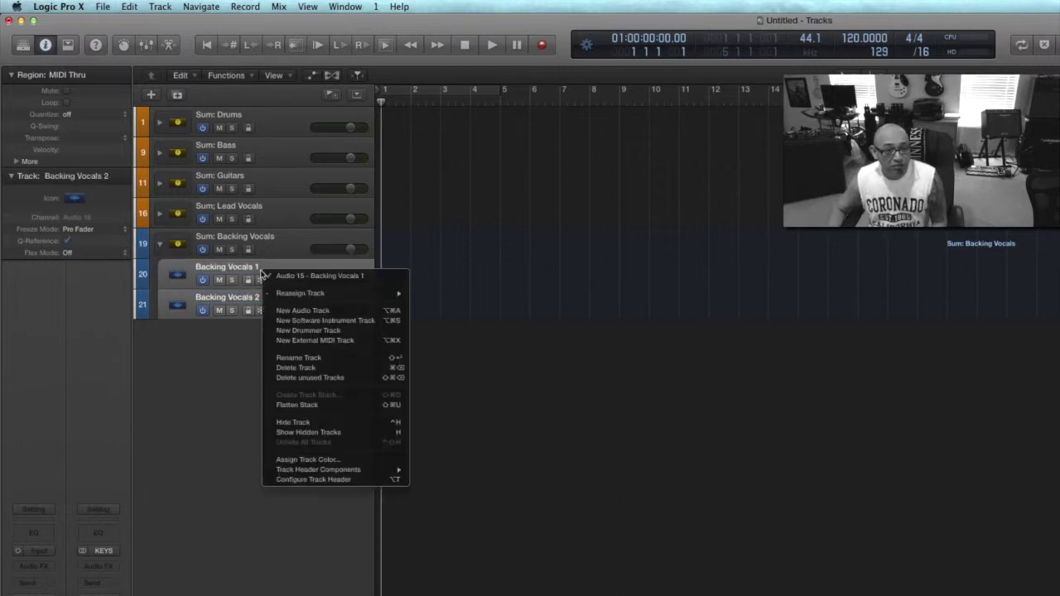
key(Escape)
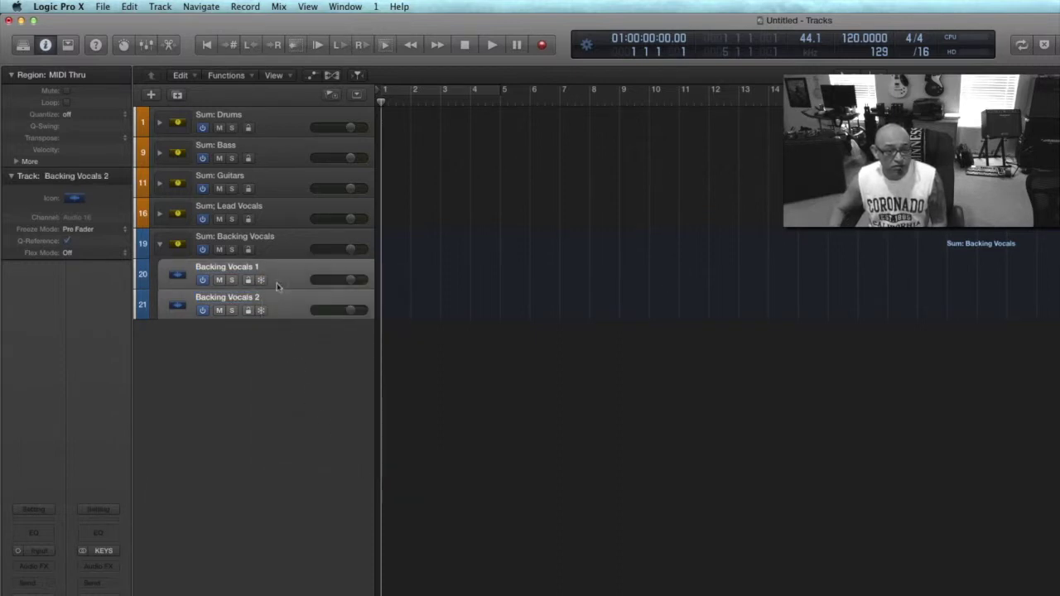
right_click(278, 285)
click(345, 462)
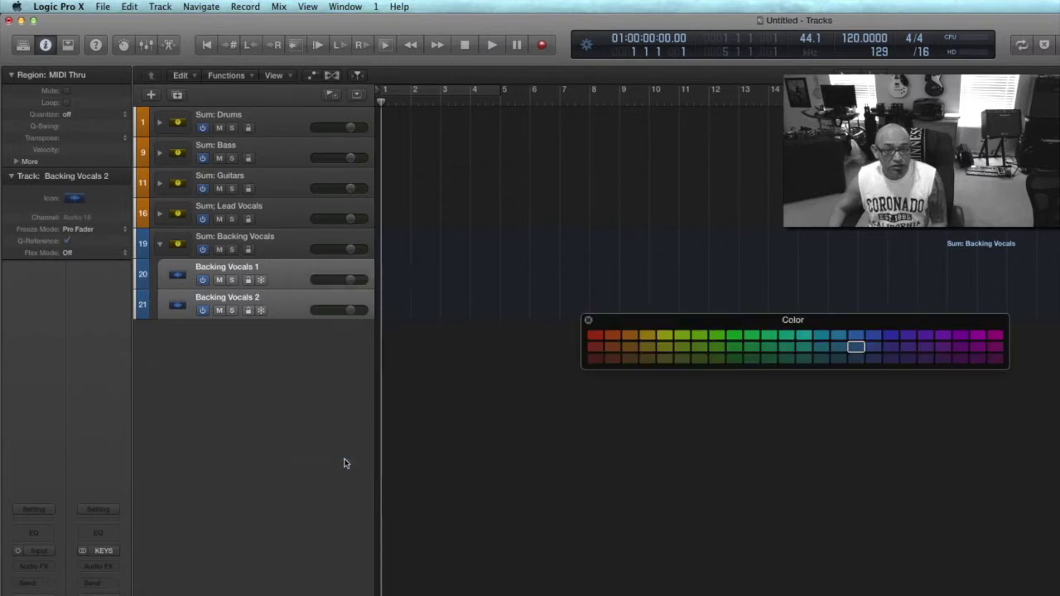
click(595, 360)
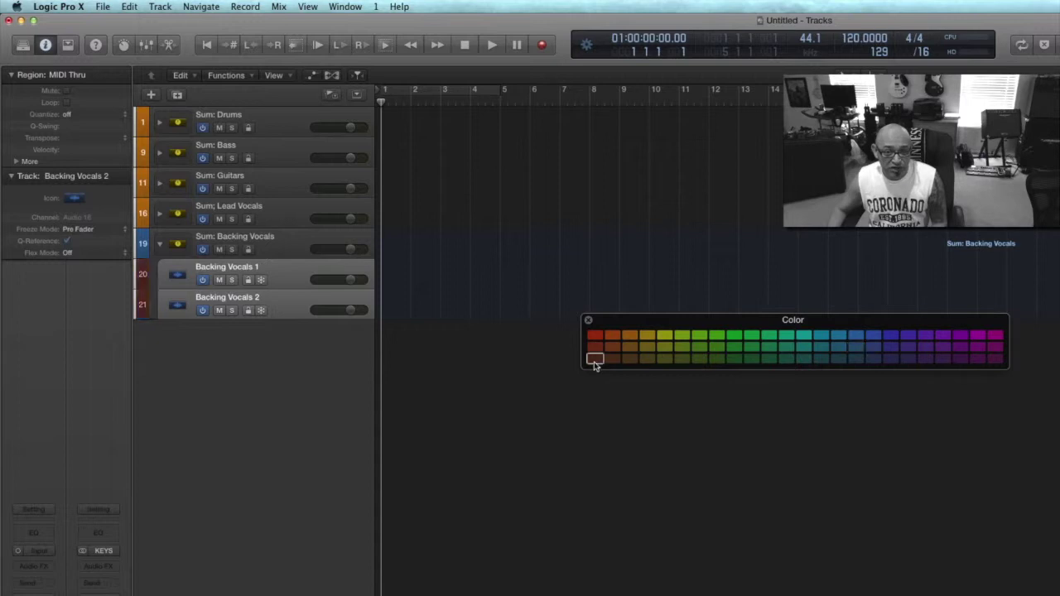
click(588, 319)
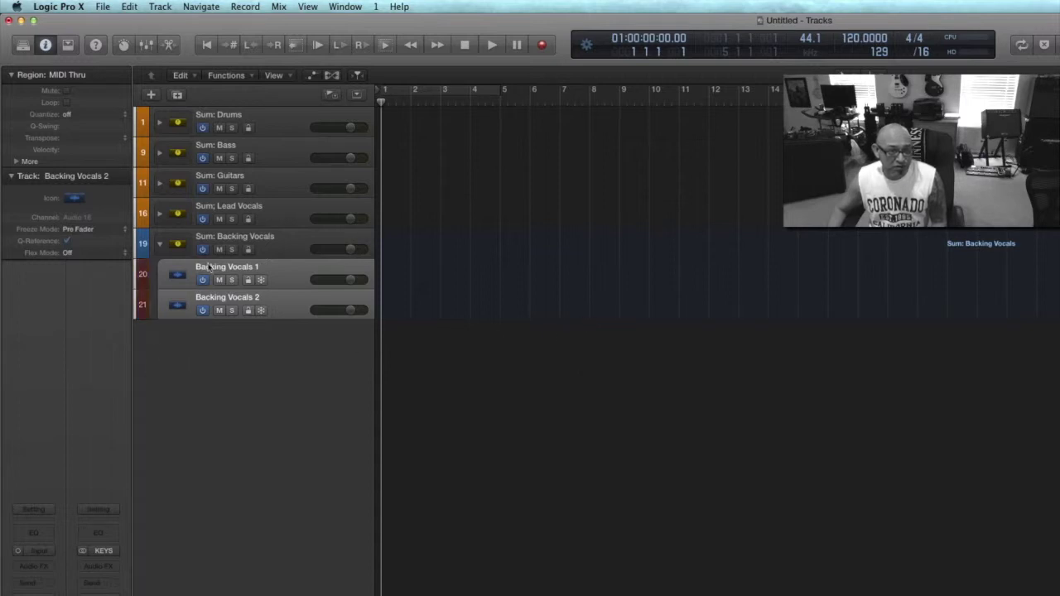
click(160, 244)
- Assign the bright orange track color to the Sum: Backing Vocals stack, matching the other summing stacks
right_click(236, 241)
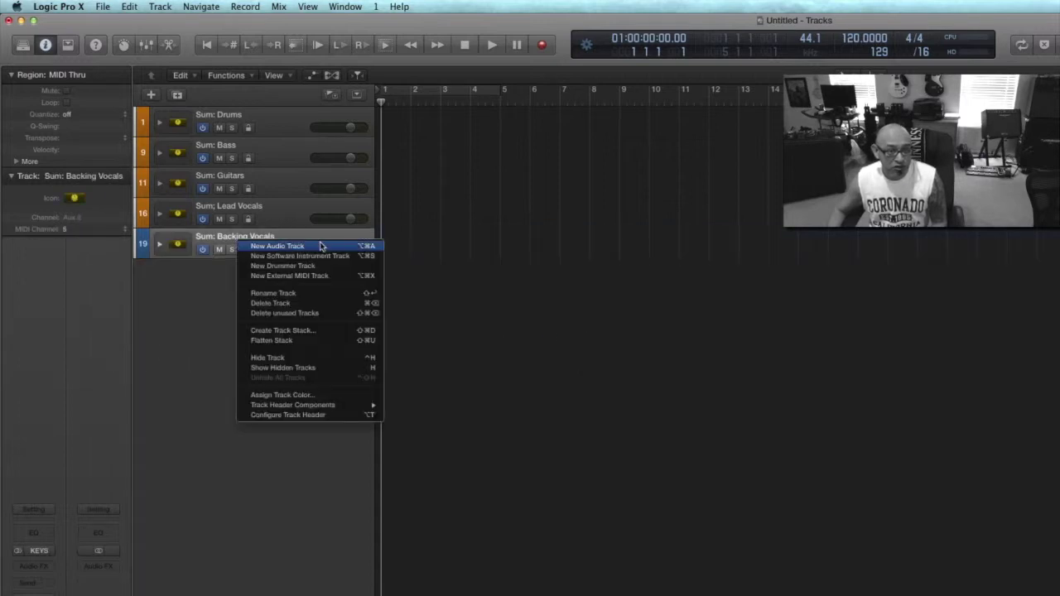
click(306, 397)
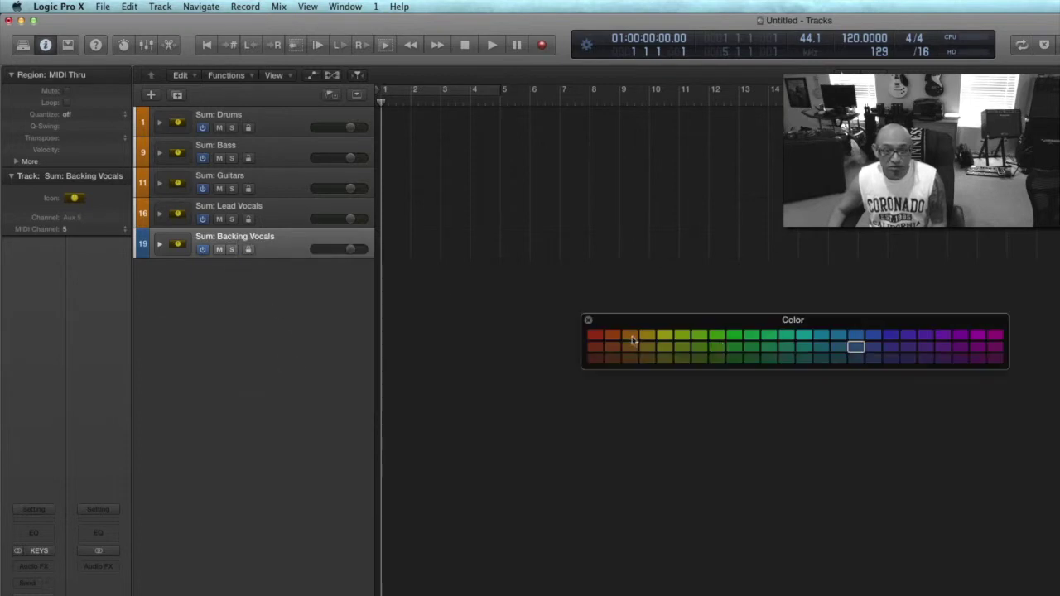
click(629, 334)
click(588, 320)
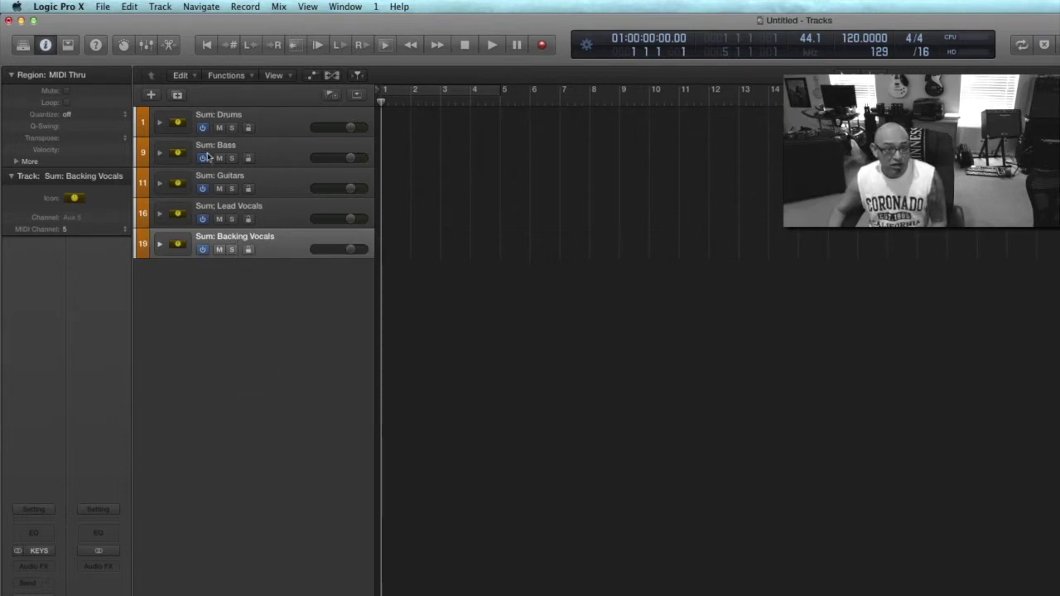
- Expand the Drums, Bass, Guitars, Lead Vocals and Backing Vocals summing stacks to show all their subtracks
click(160, 124)
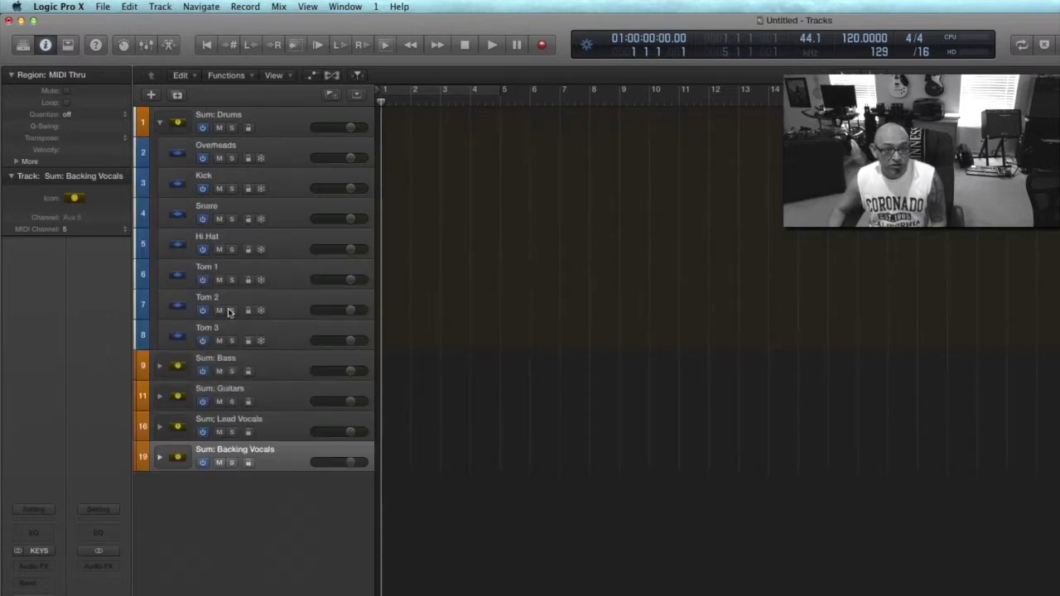
click(160, 366)
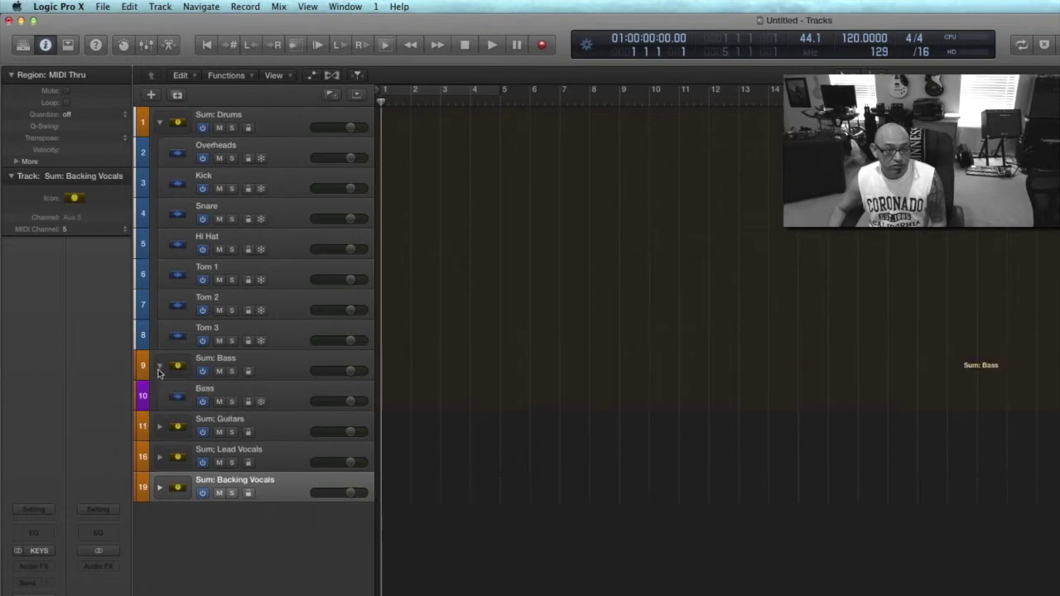
click(159, 427)
click(158, 580)
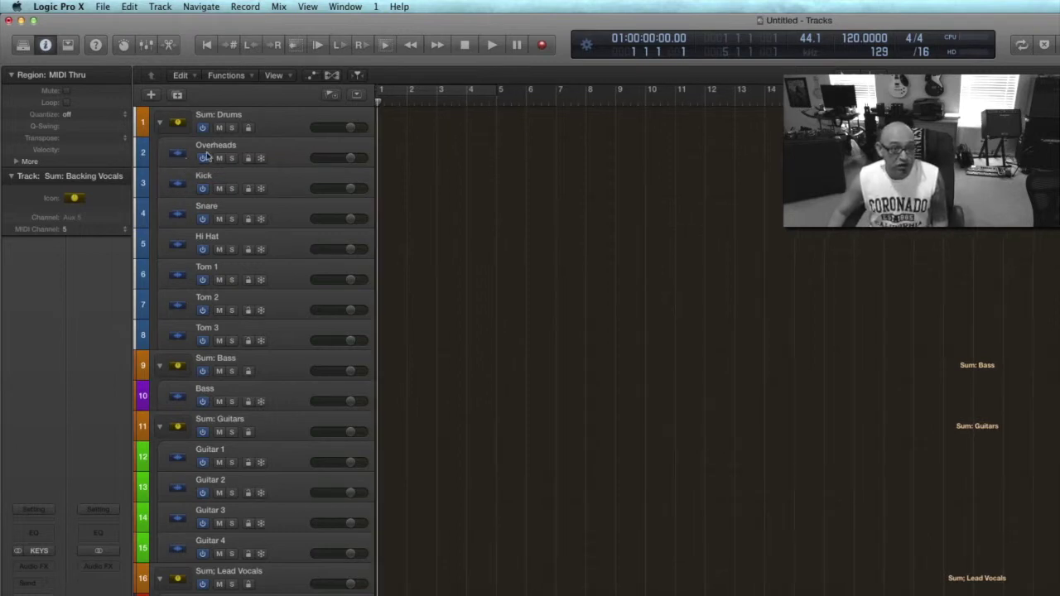
- Assign the paired condenser microphones icon to the Overheads track and the silver bass drum icon to the Kick track
ctrl+click(178, 157)
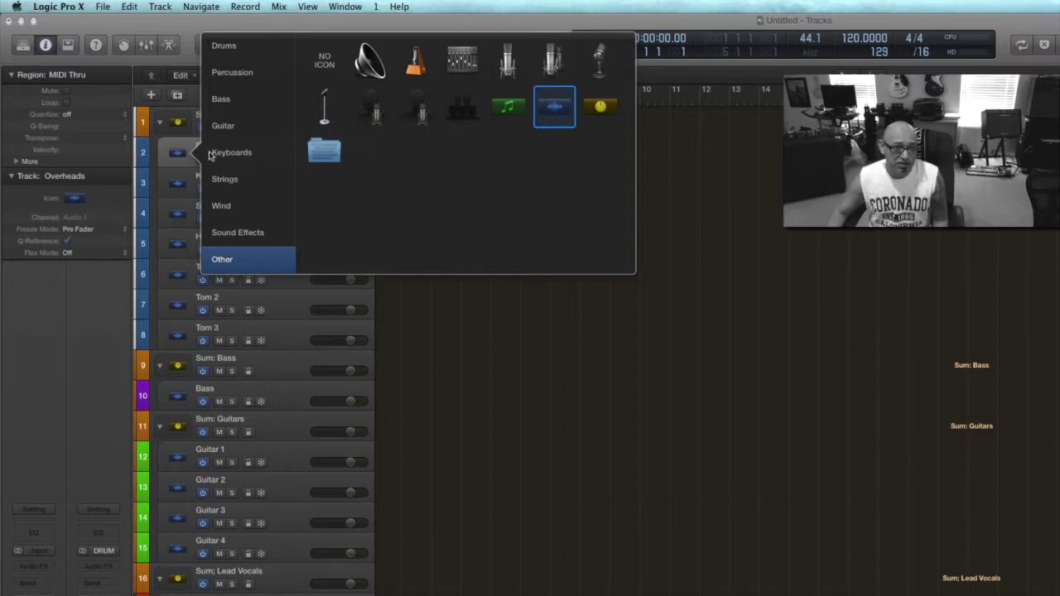
click(555, 62)
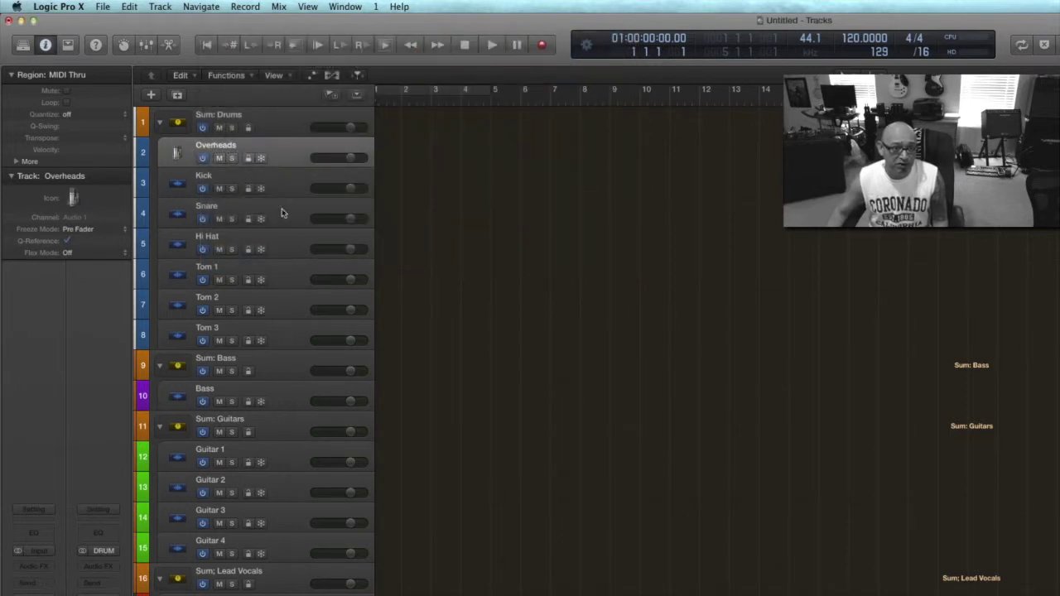
click(176, 185)
click(176, 185)
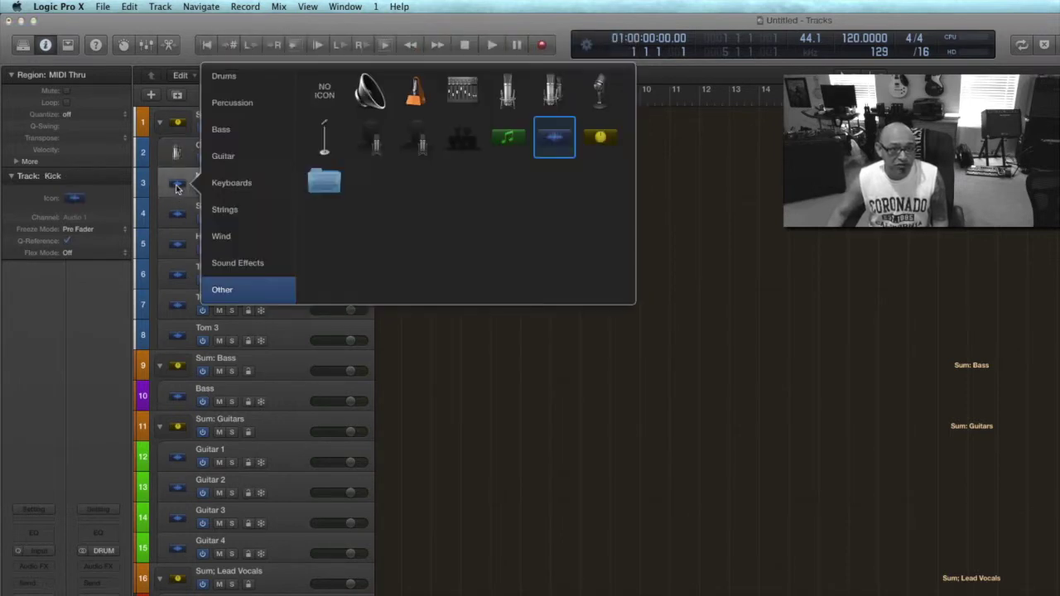
click(223, 79)
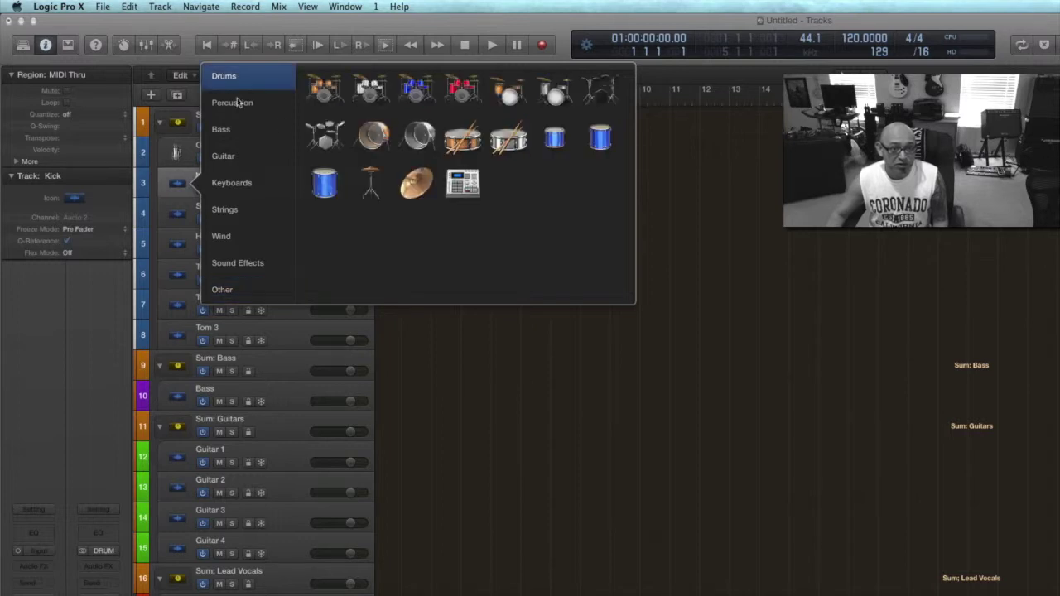
click(418, 140)
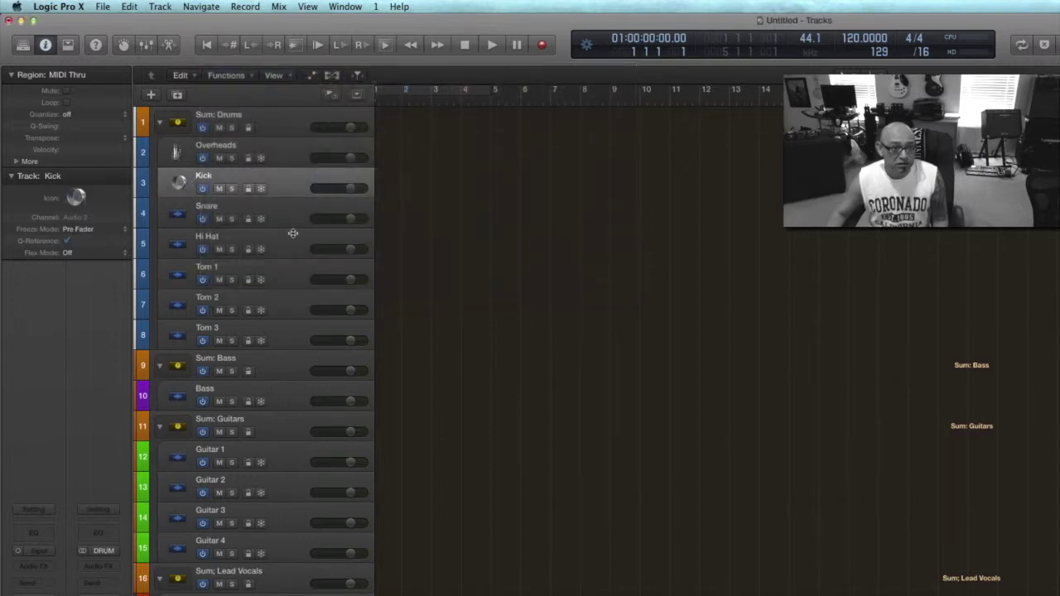
- Assign the silver snare drum with sticks icon to the Snare track and the cymbal stand icon to Hi Hat
ctrl+click(176, 218)
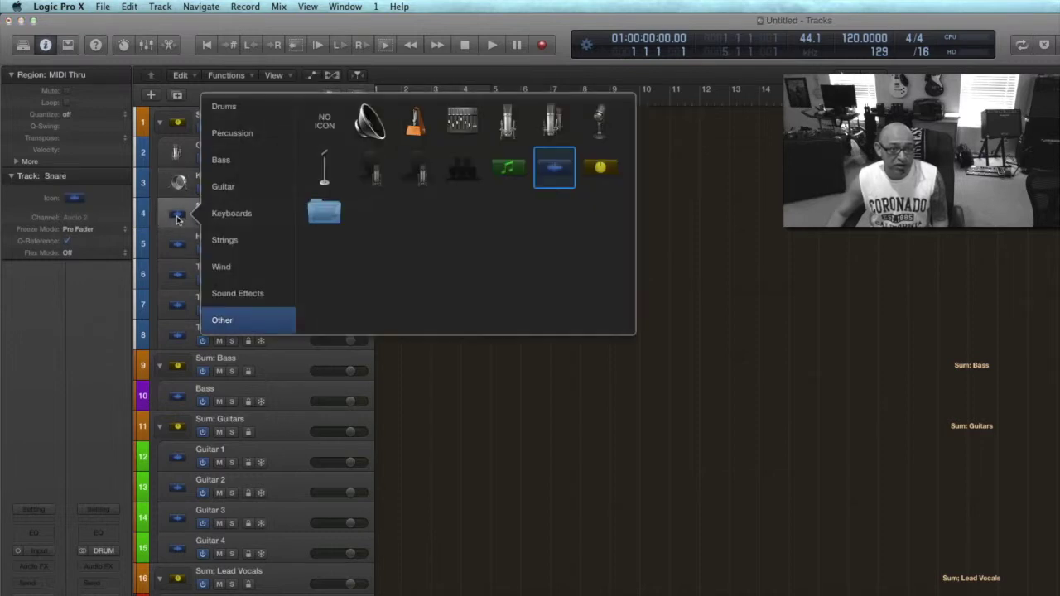
click(229, 108)
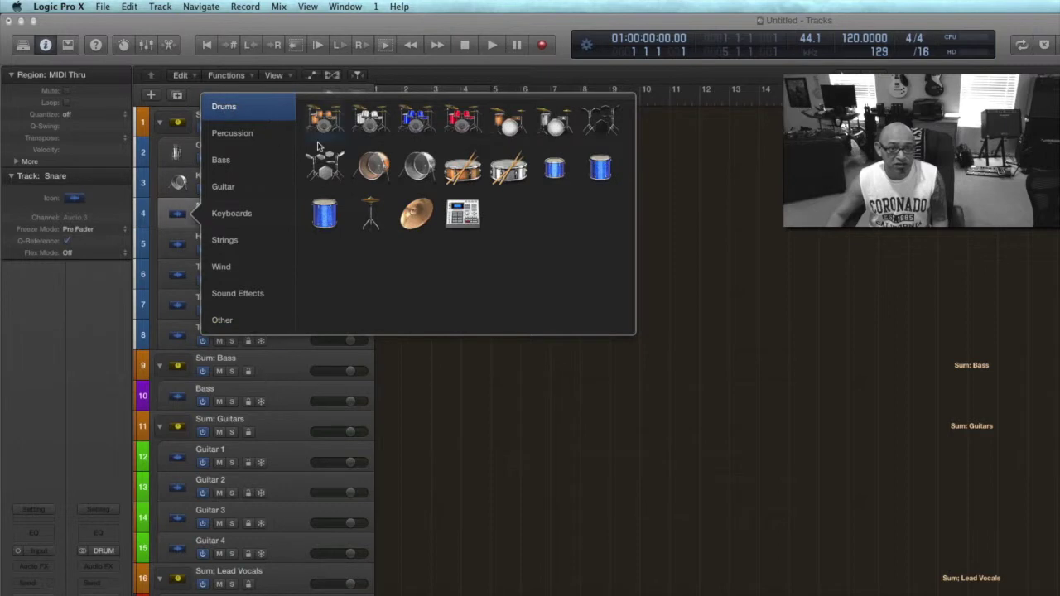
click(506, 170)
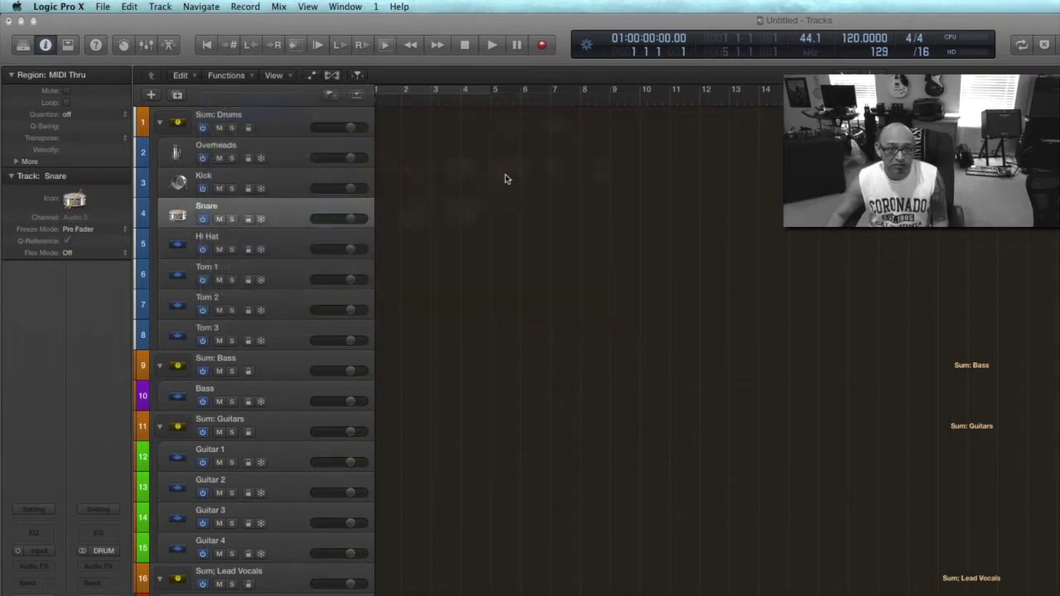
click(176, 249)
click(237, 142)
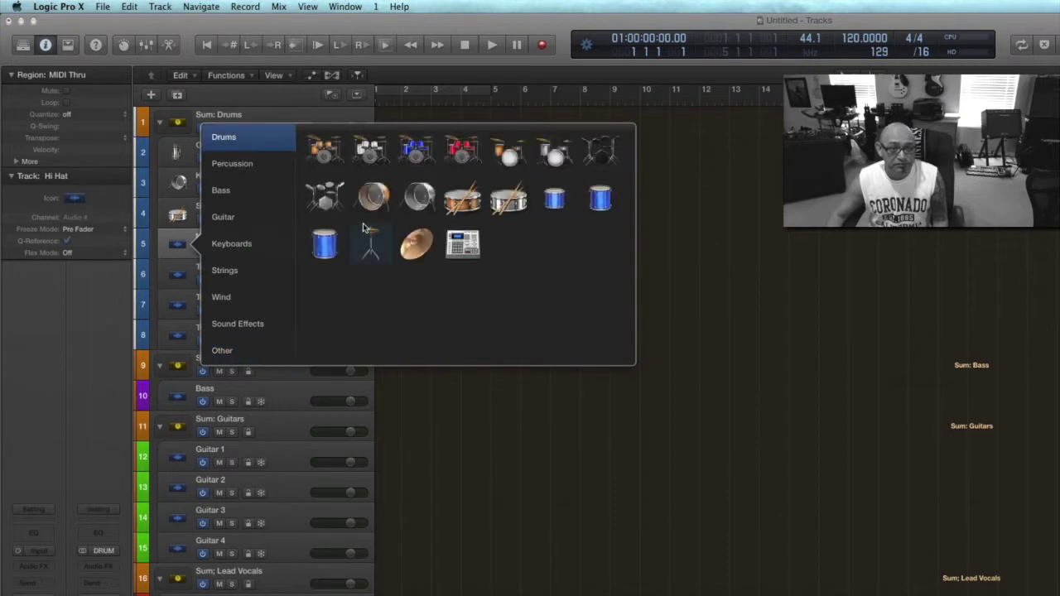
click(368, 236)
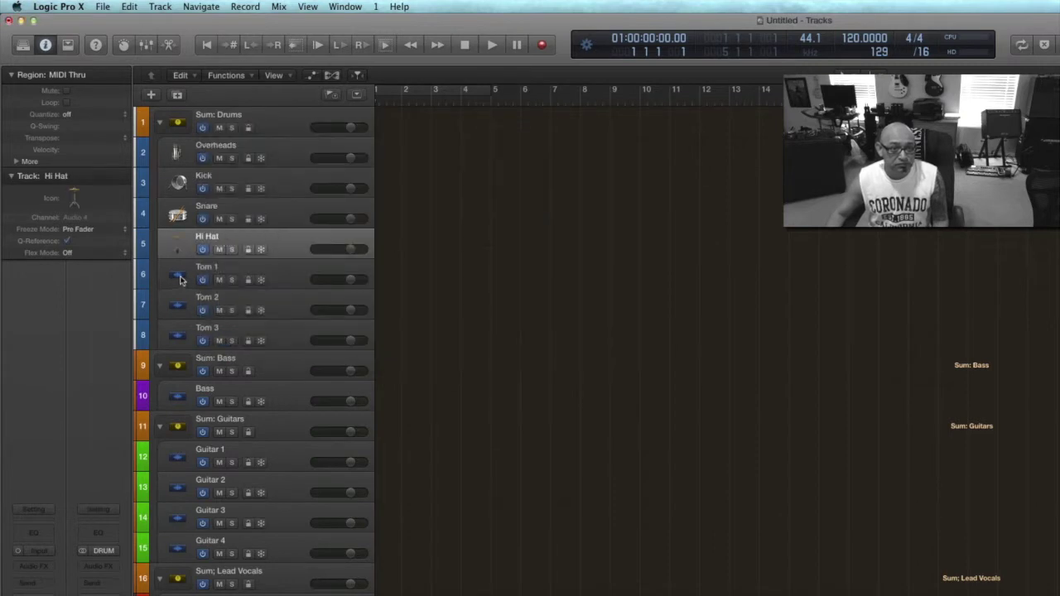
- Assign the small, medium and large blue tom drum icons to Tom 1, Tom 2 and Tom 3 respectively
click(179, 278)
click(234, 170)
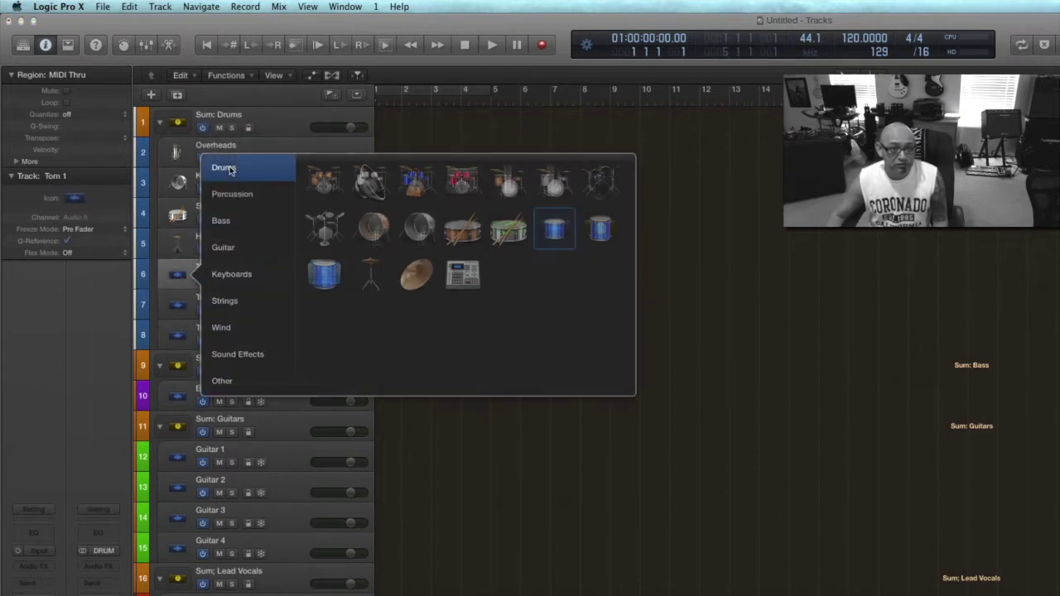
click(555, 231)
click(177, 306)
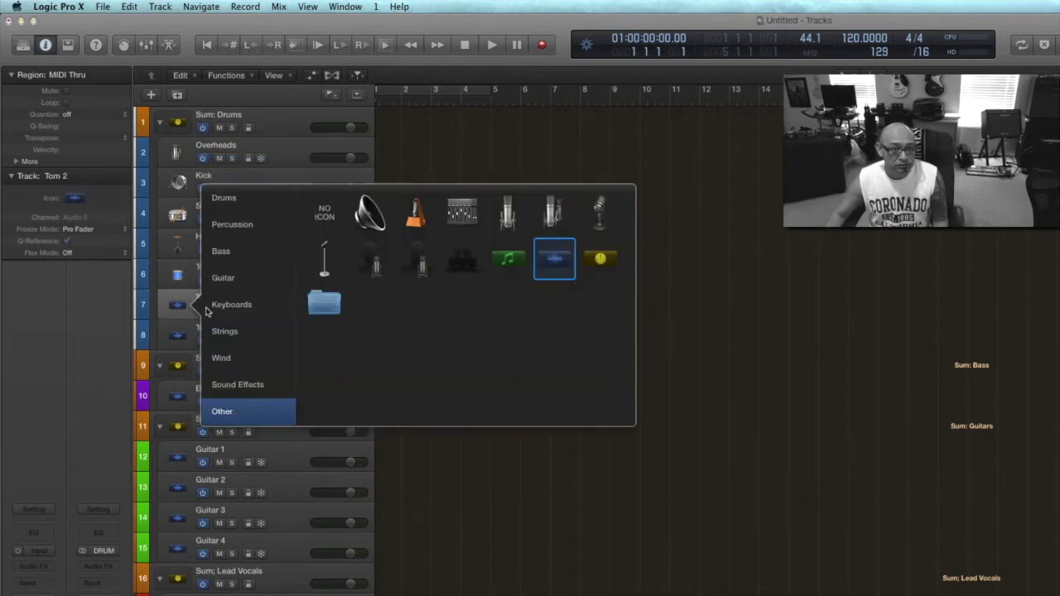
click(229, 199)
click(600, 260)
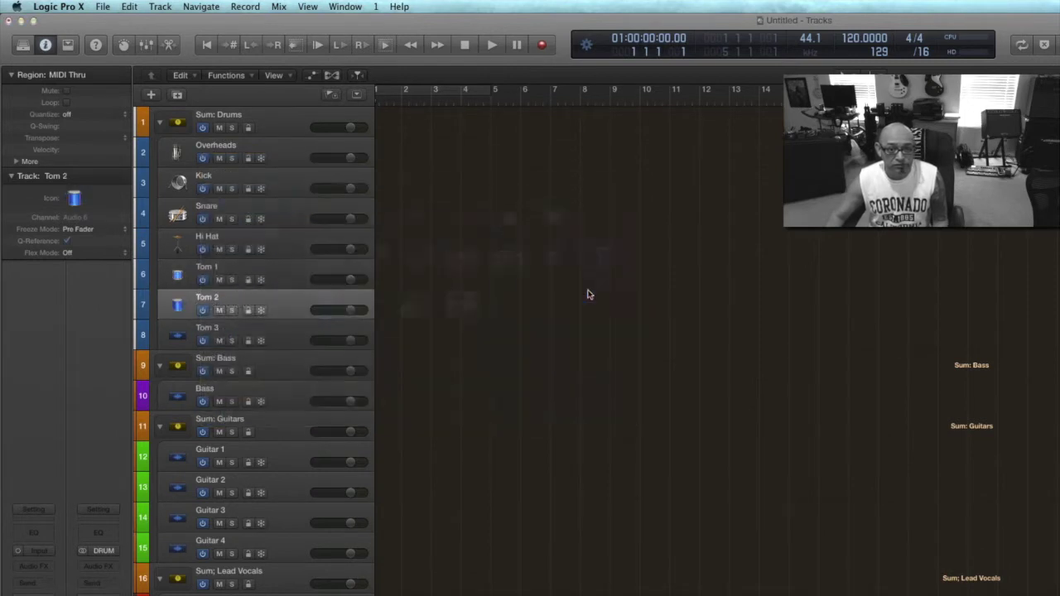
click(175, 338)
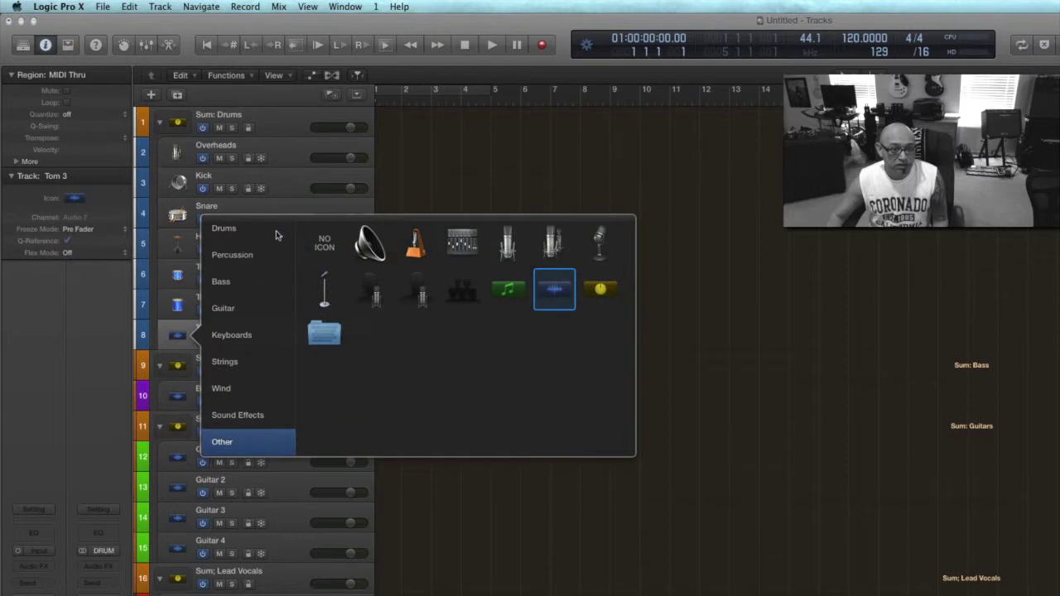
click(248, 238)
click(325, 334)
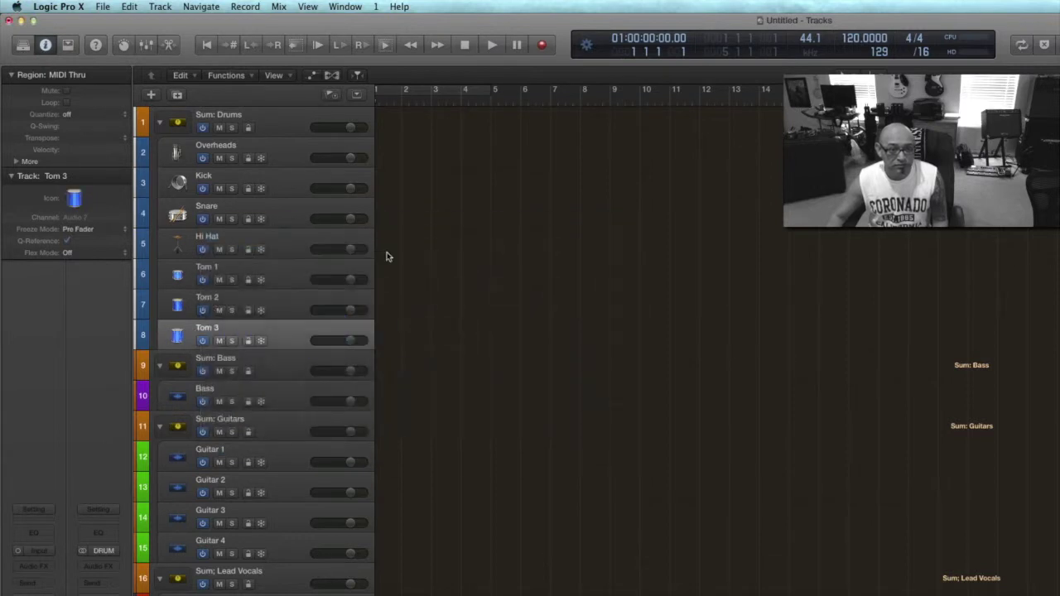
- Assign the brown electric bass icon, third in the Bass icon category, to the Bass track
click(176, 402)
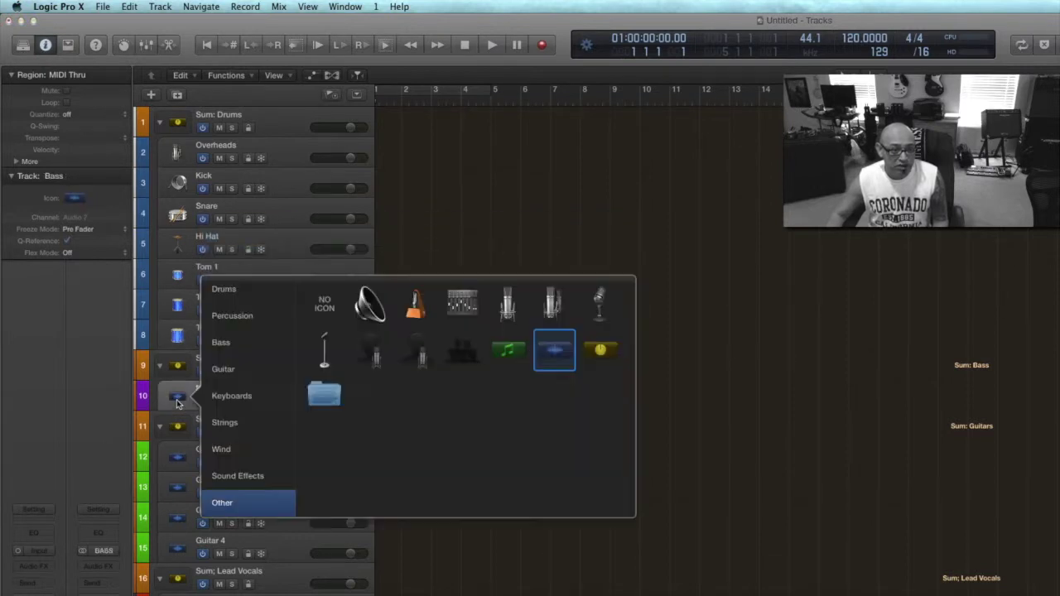
click(230, 346)
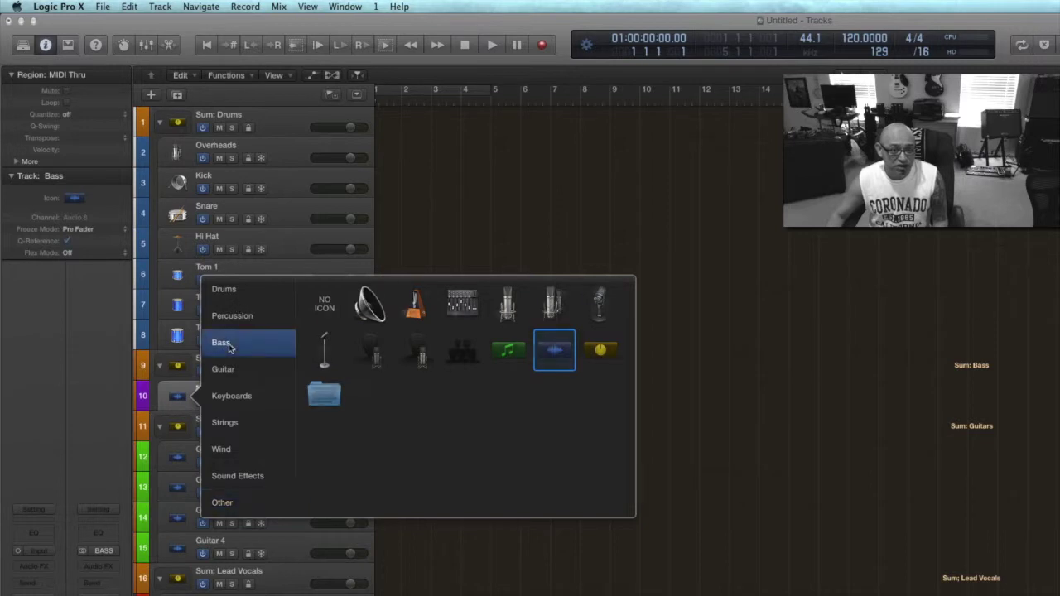
click(416, 310)
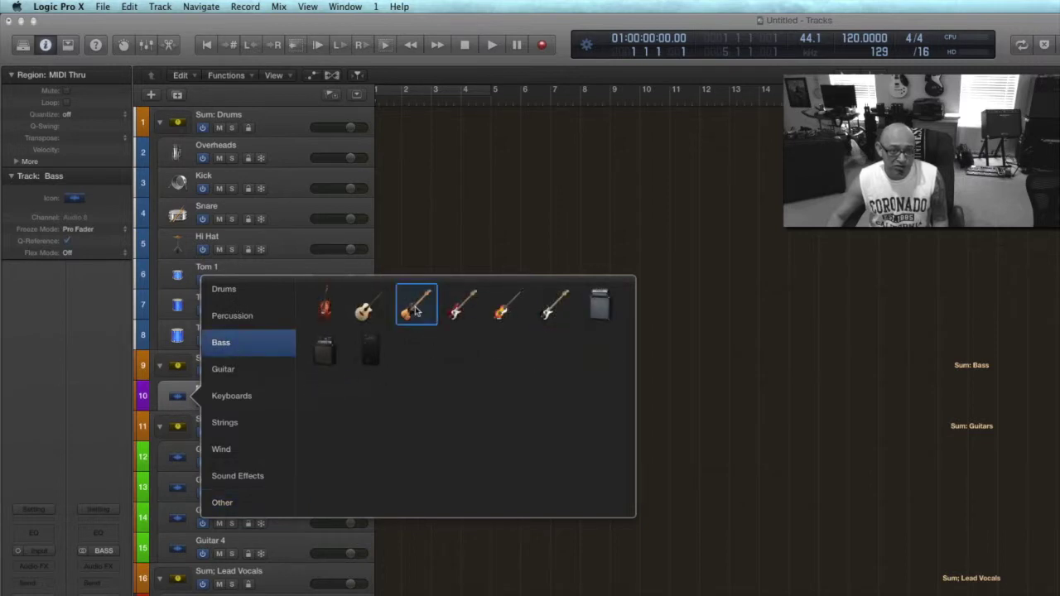
- Assign the red electric guitar icon from the Guitar icon category to the Guitar 1 and Guitar 2 tracks
ctrl+click(179, 463)
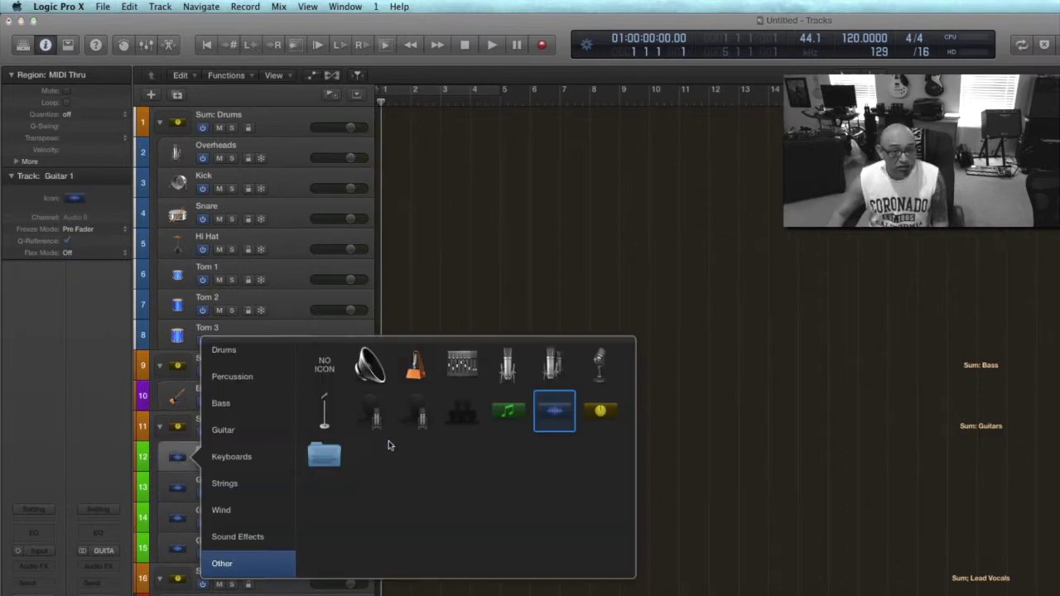
mouse_move(238, 434)
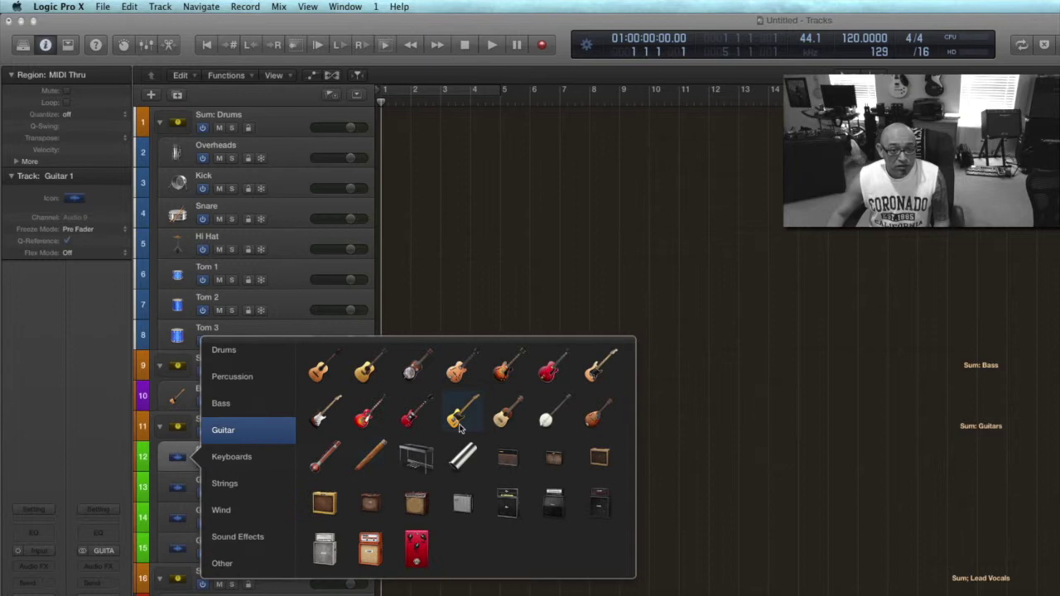
click(365, 420)
ctrl+click(179, 491)
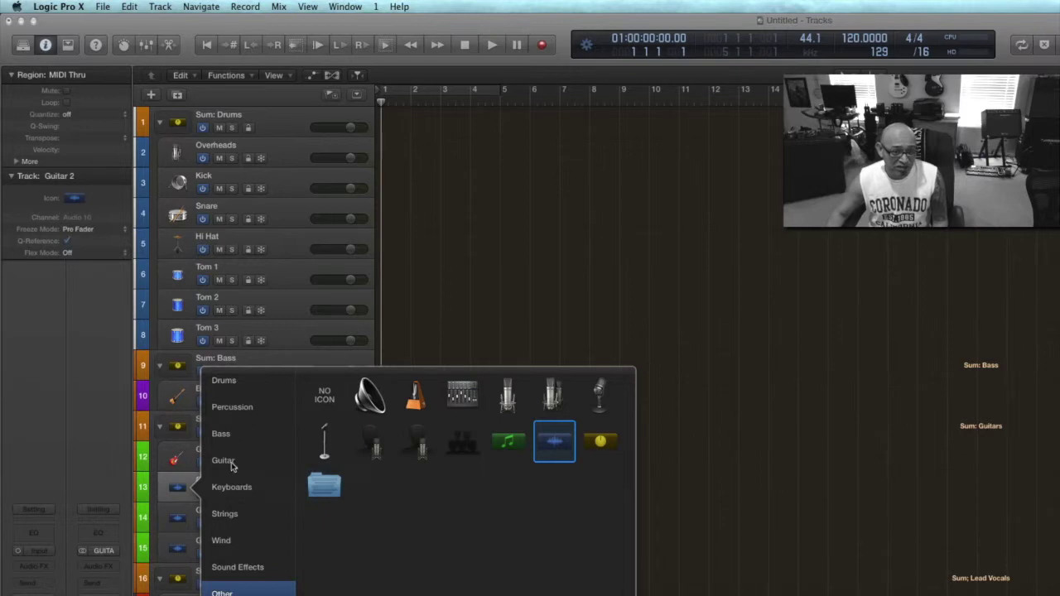
mouse_move(233, 466)
click(364, 448)
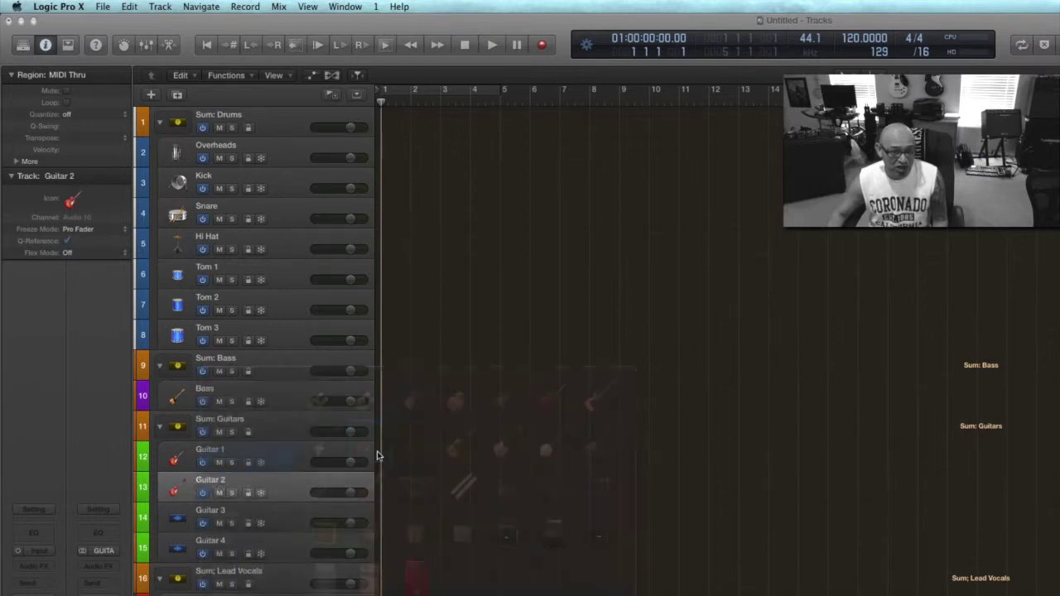
- Assign the same red electric guitar icon to the Guitar 3 and Guitar 4 tracks
ctrl+click(177, 517)
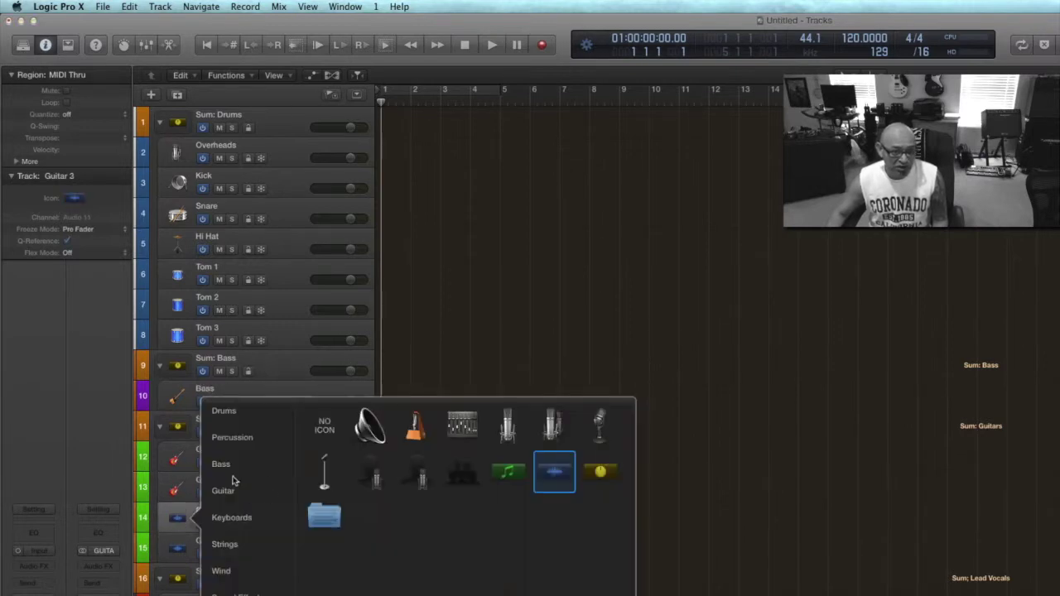
mouse_move(272, 495)
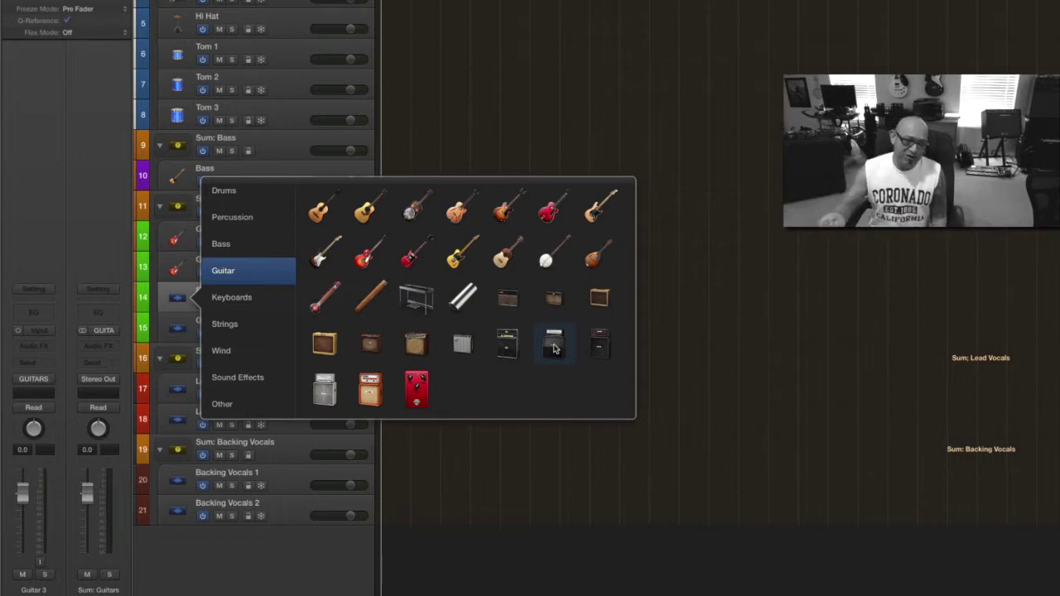
click(370, 261)
click(178, 329)
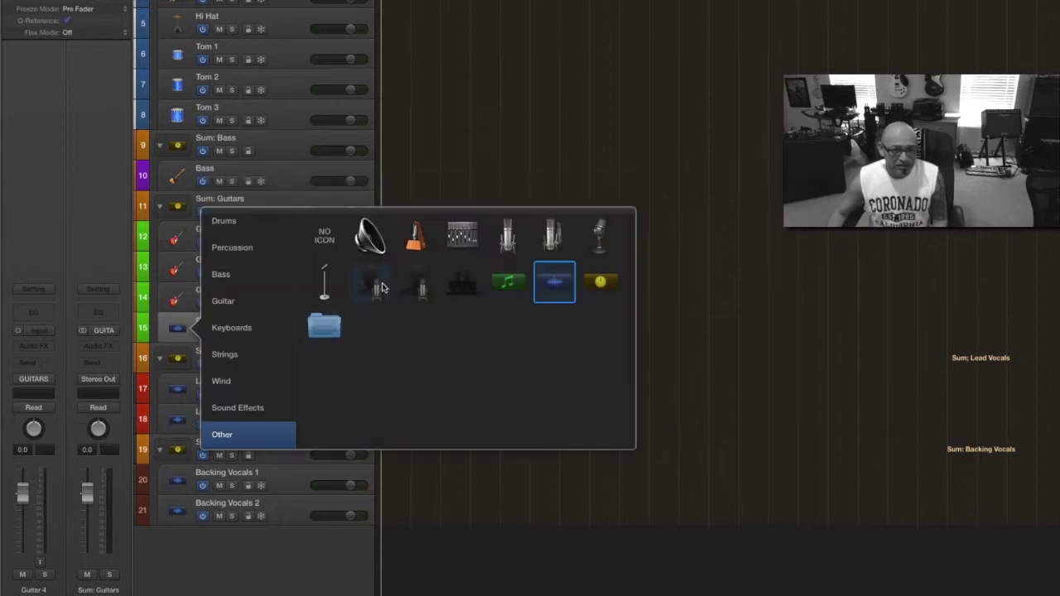
click(225, 301)
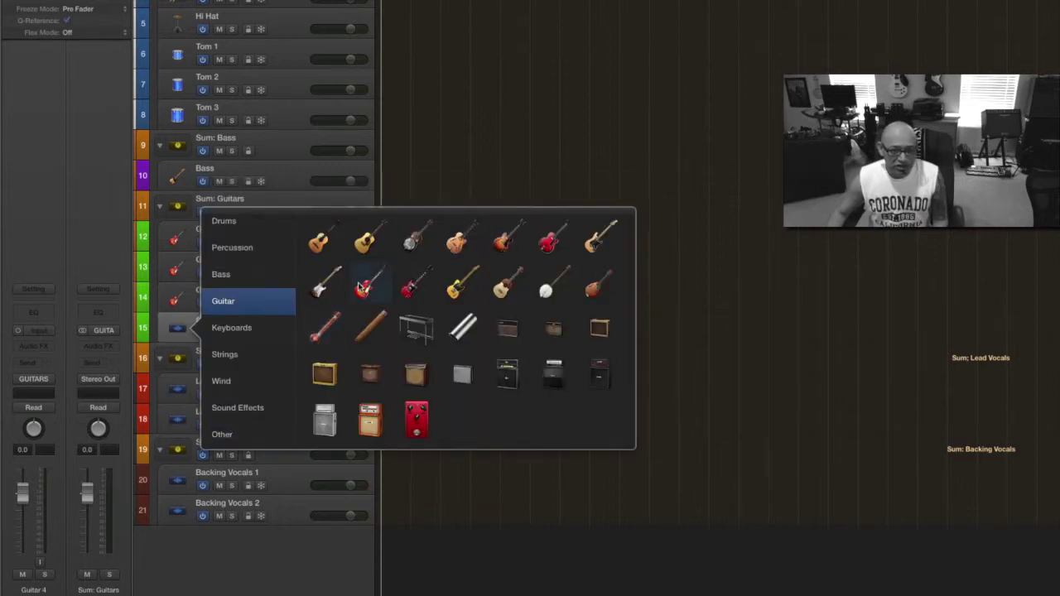
click(361, 288)
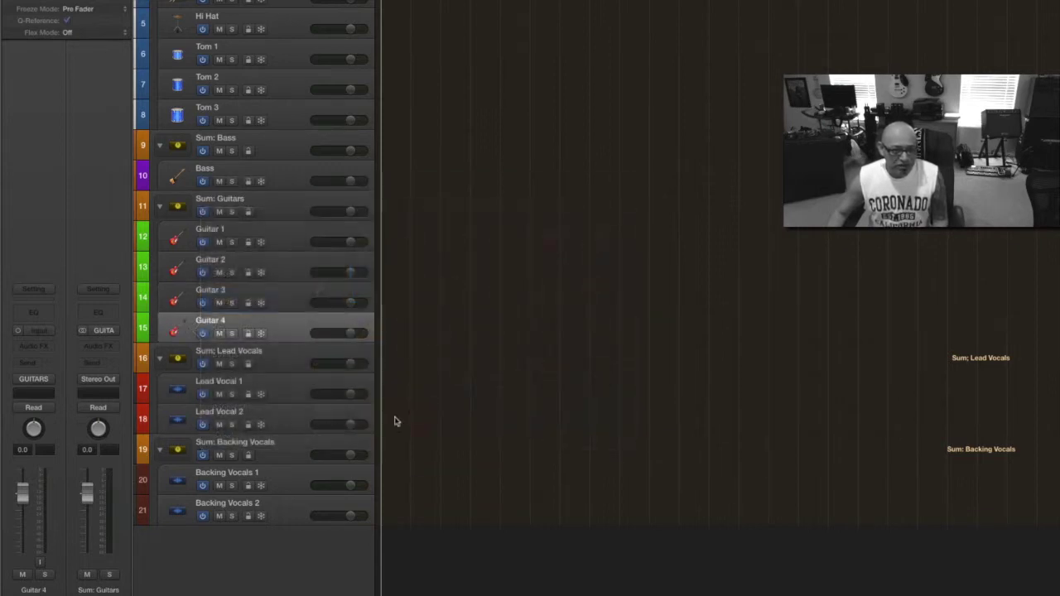
- Assign the second singer-silhouette-with-microphone icon from the Other category to the Lead Vocal 1 and Lead Vocal 2 tracks
right_click(177, 395)
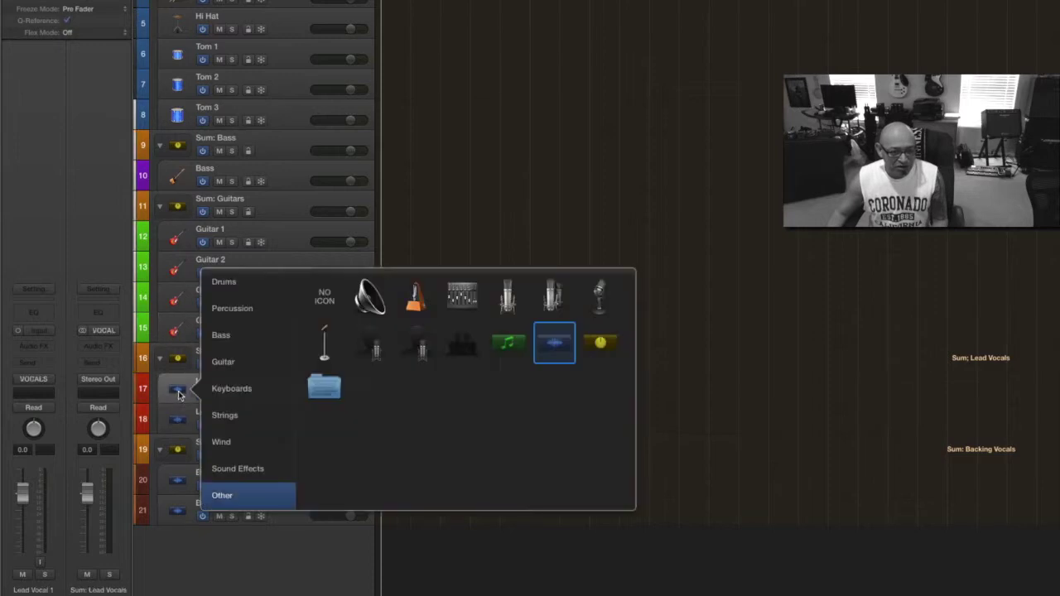
click(418, 348)
click(176, 424)
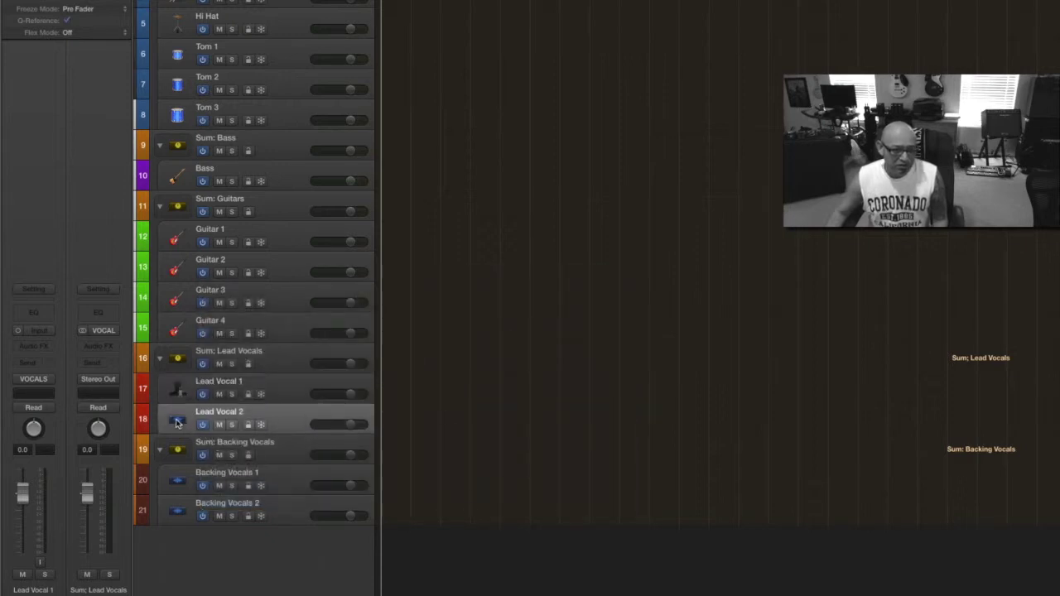
click(176, 423)
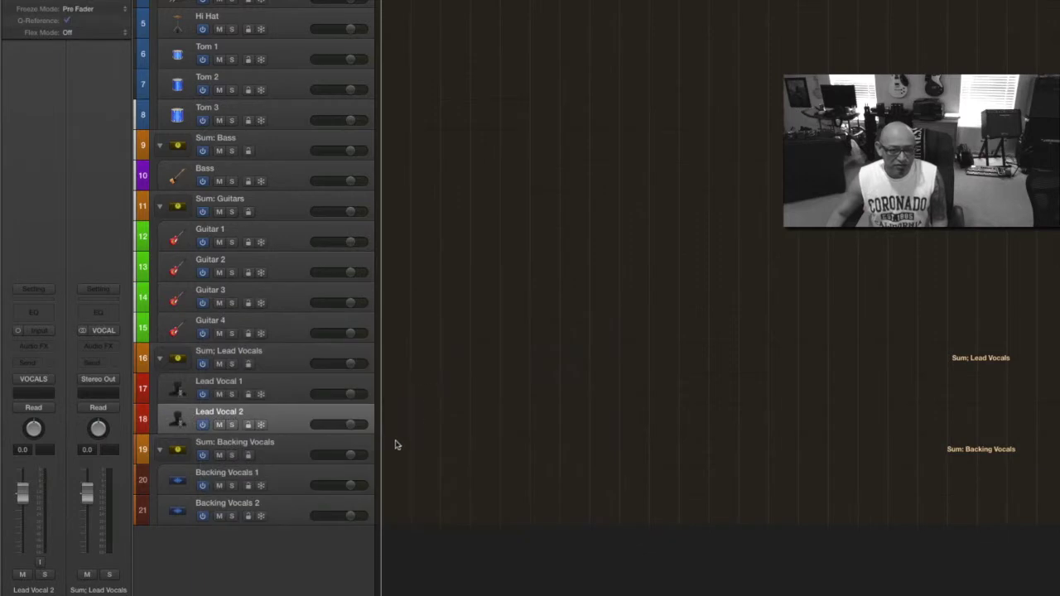
- Assign the second silver condenser microphone icon from the Other category to the Backing Vocals 1 and Backing Vocals 2 tracks
click(176, 483)
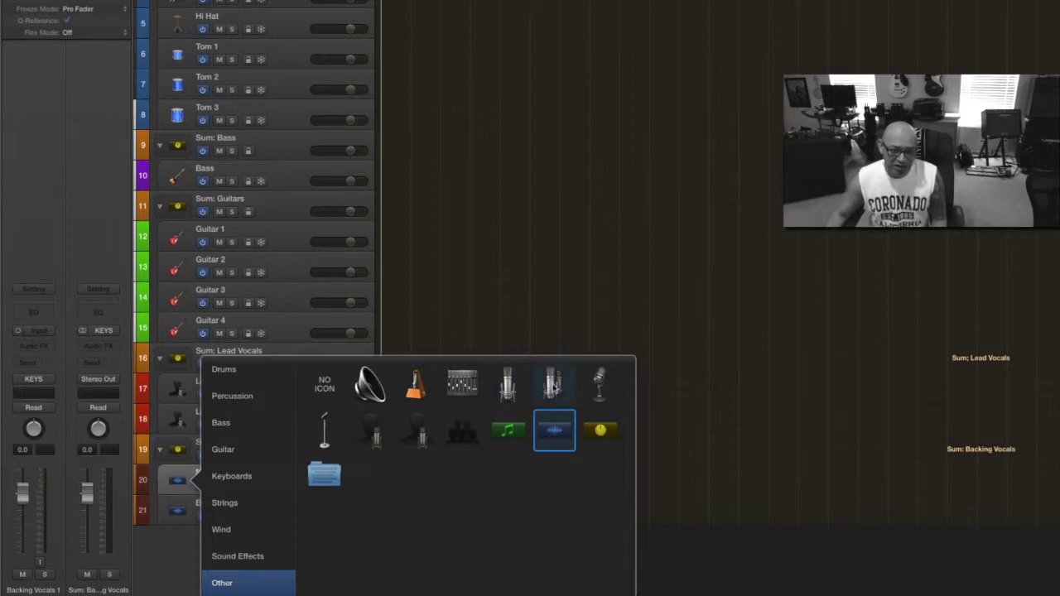
click(554, 386)
right_click(177, 511)
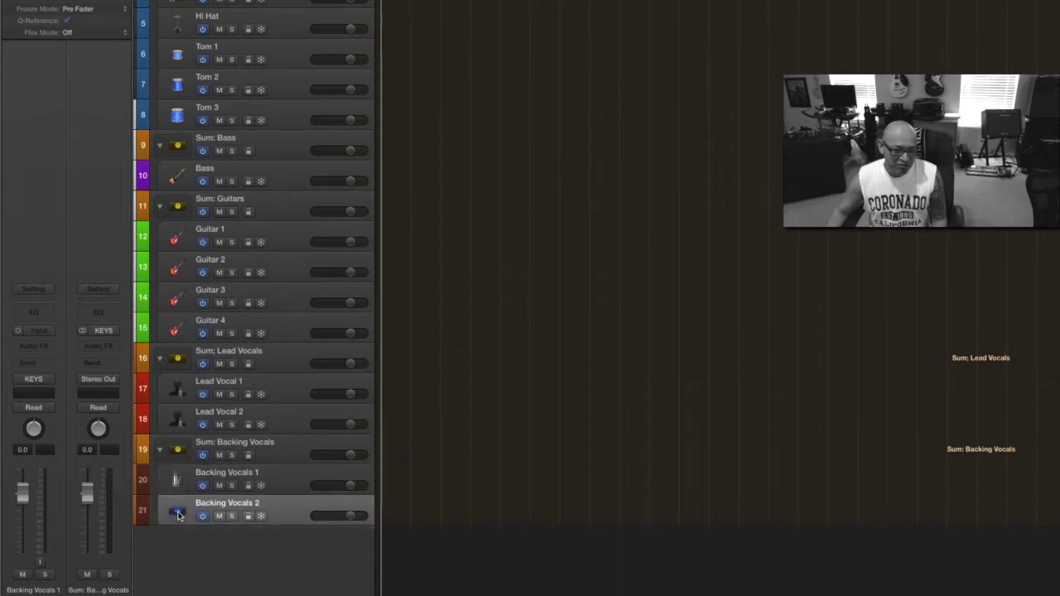
click(551, 386)
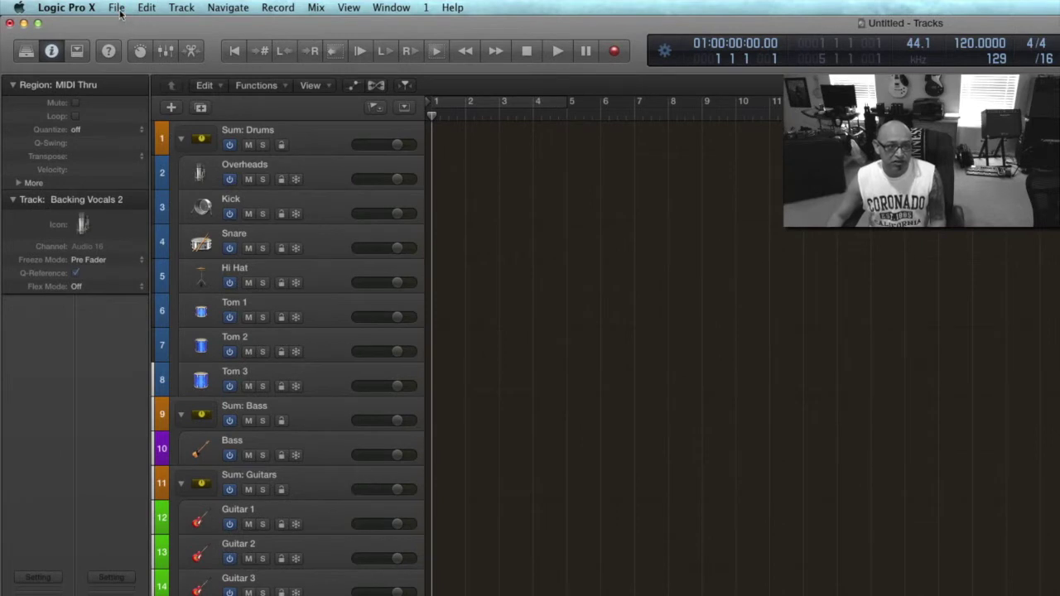
- Save the project as a template named Longshot Session in the Project Templates folder
click(117, 8)
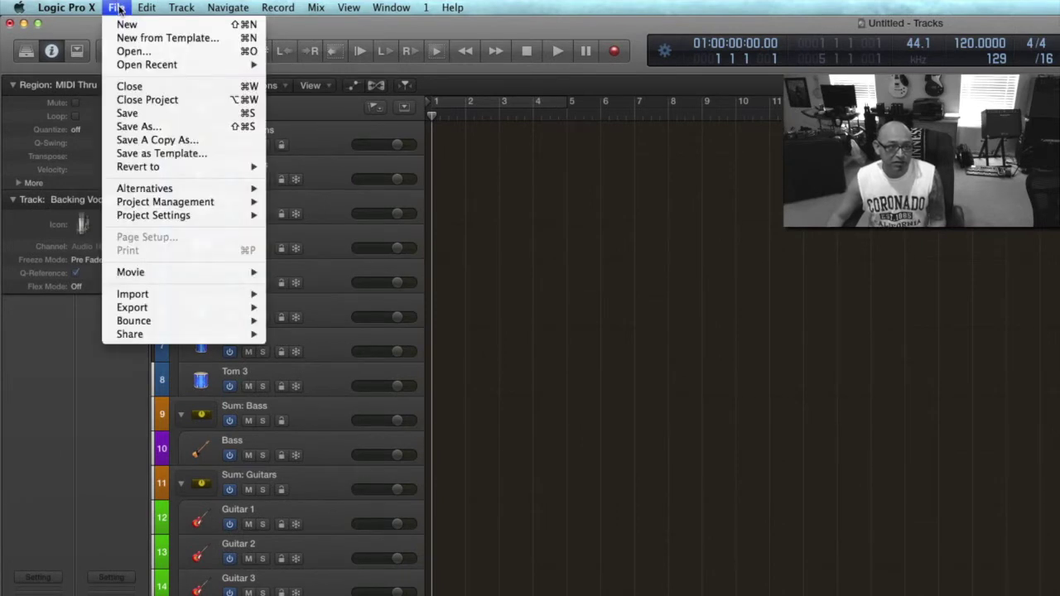
click(159, 156)
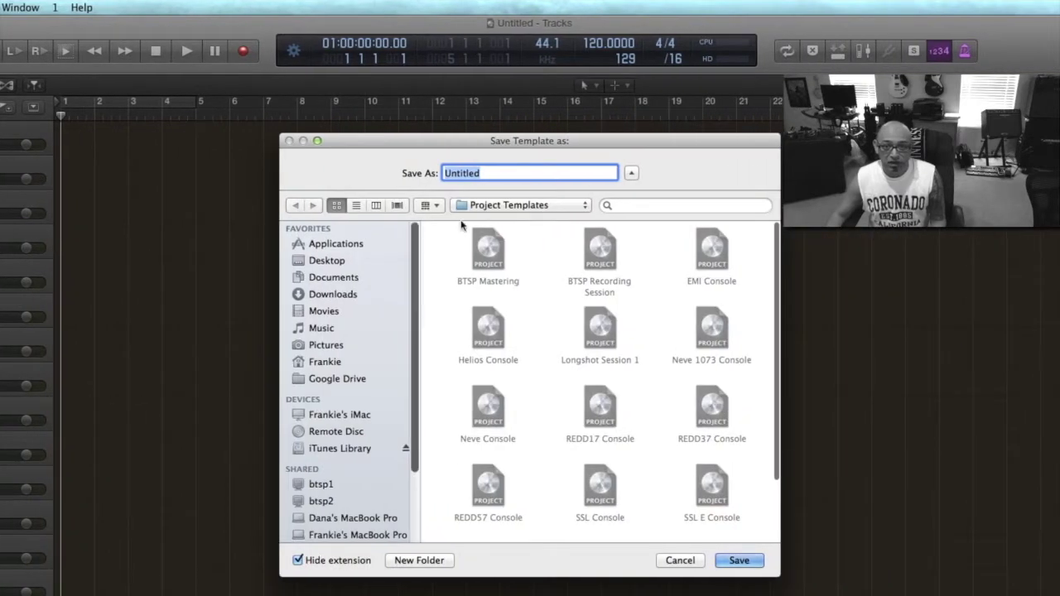
text(Long)
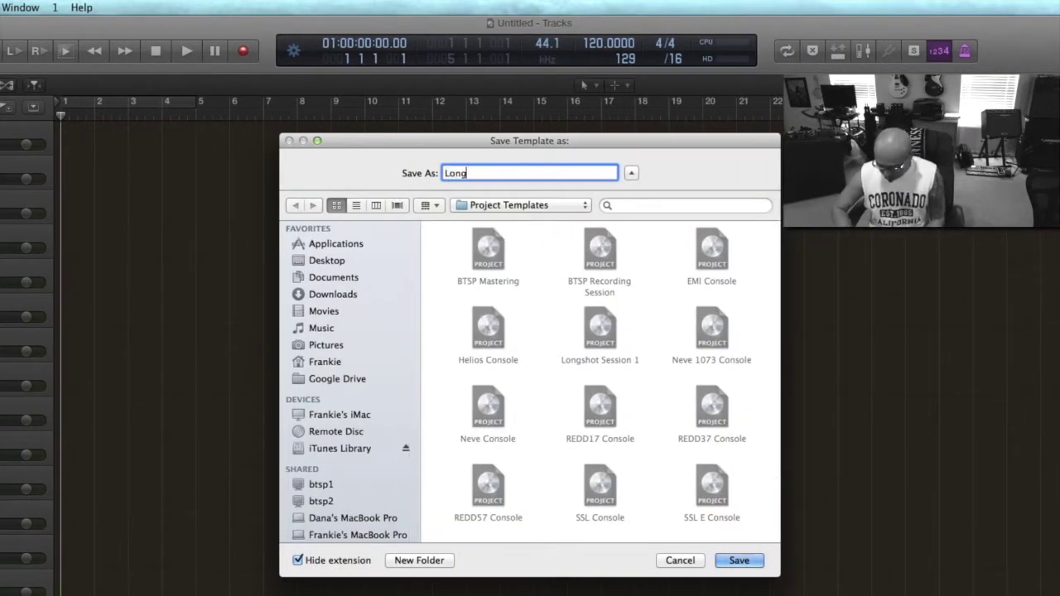
text(shot Session)
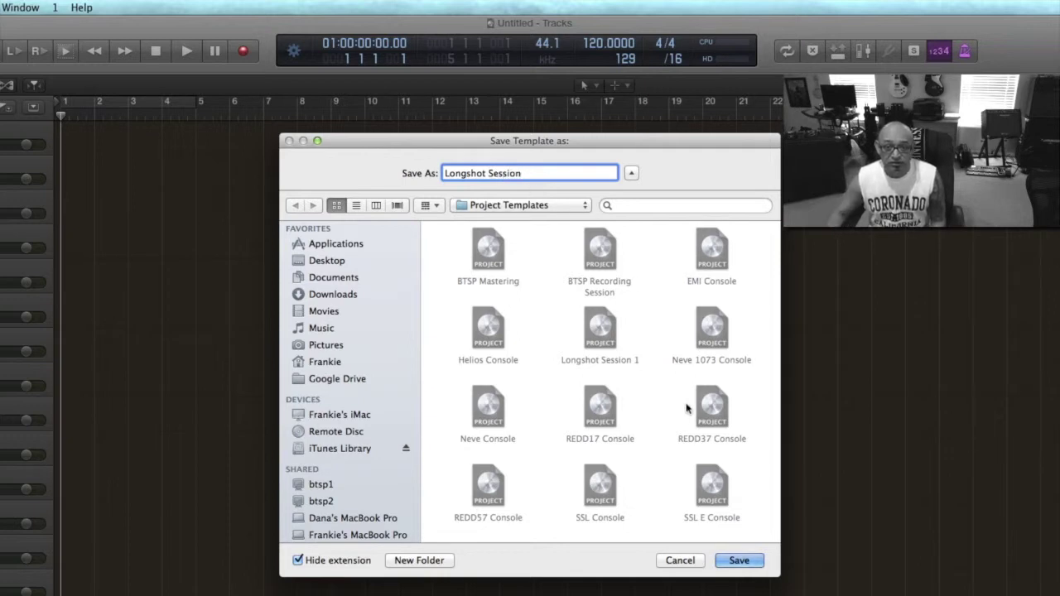
click(740, 560)
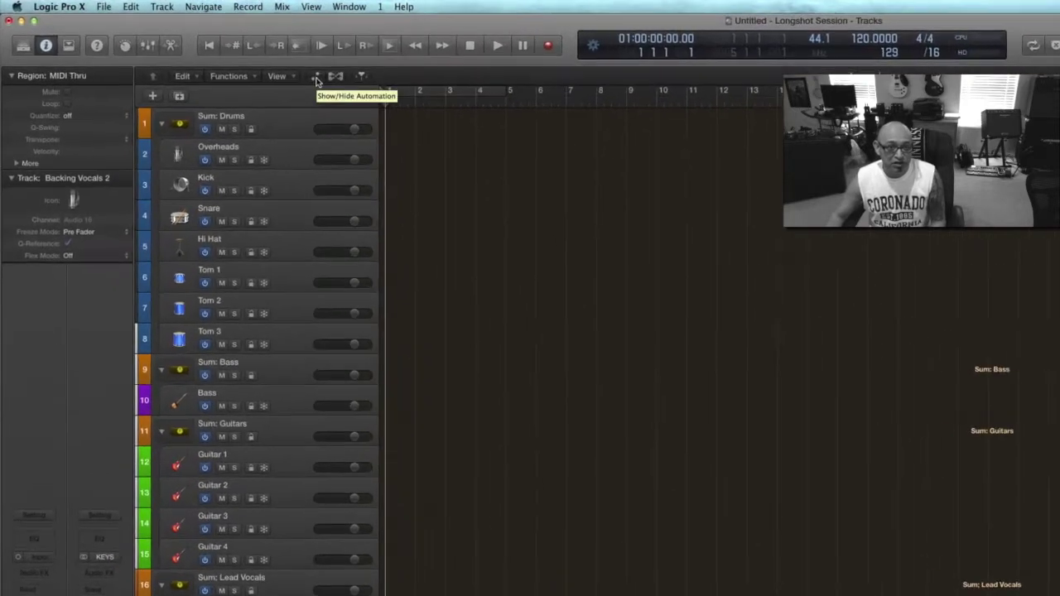
- Show automation lanes on all tracks and turn on Catch Playhead, leaving the playhead at the project start
click(316, 78)
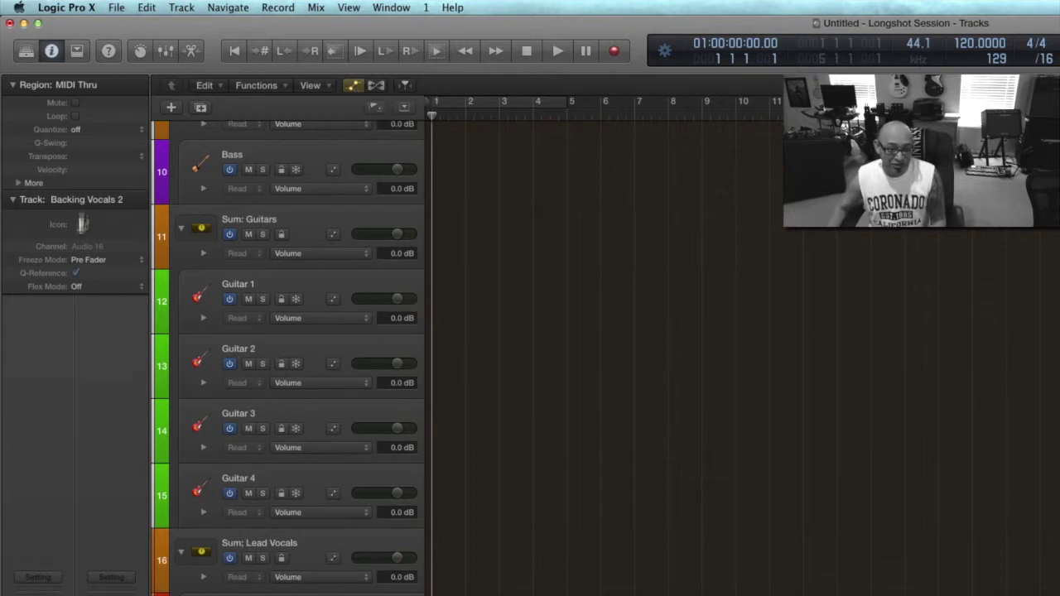
scroll(364, 286, up, 10)
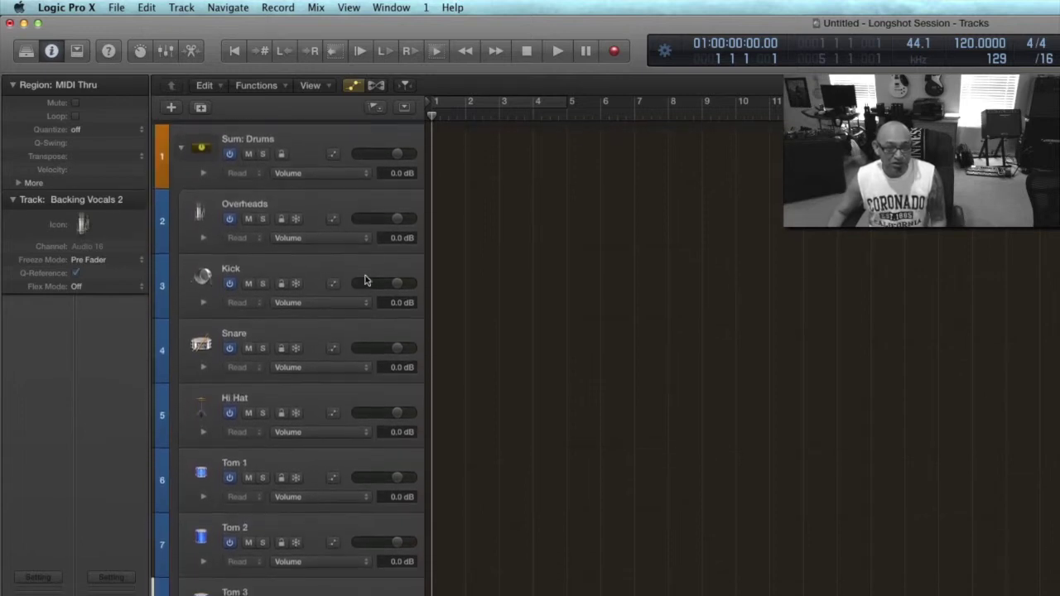
click(405, 86)
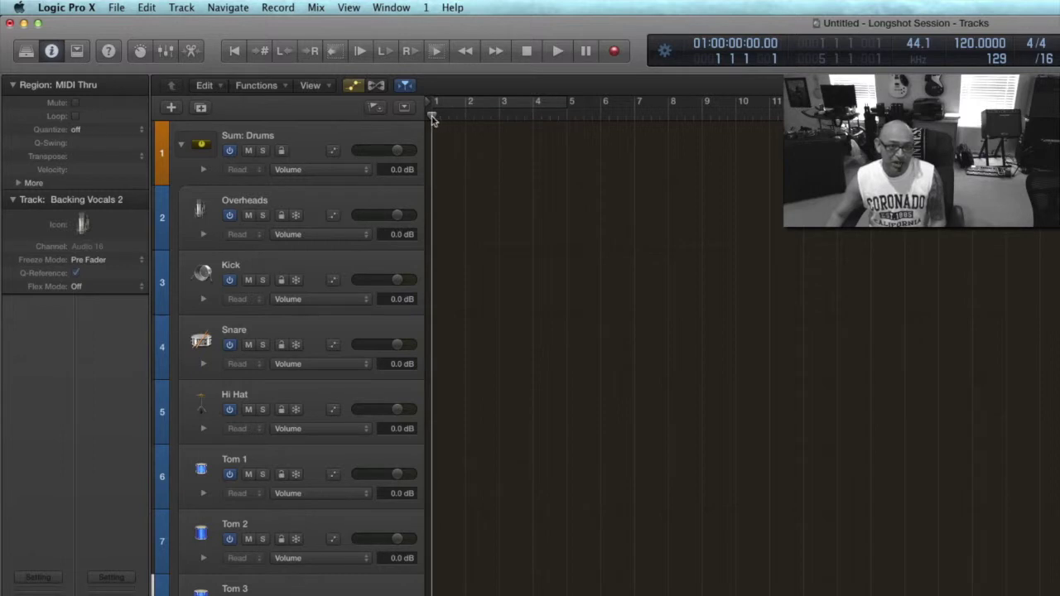
click(457, 116)
drag(457, 117, 429, 110)
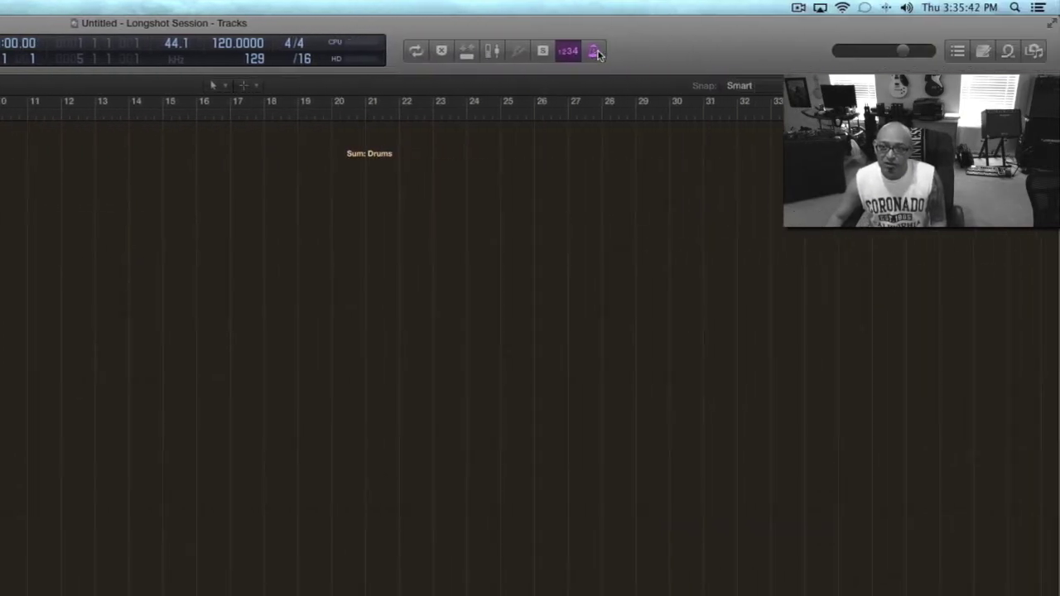
- Turn off the metronome's Click While Recording option
right_click(598, 54)
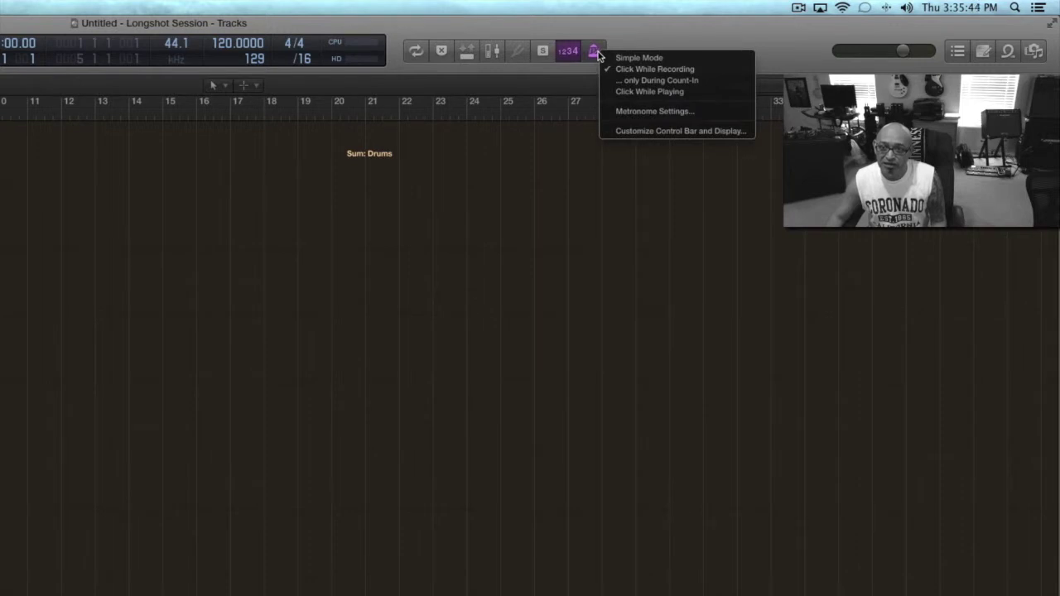
click(665, 71)
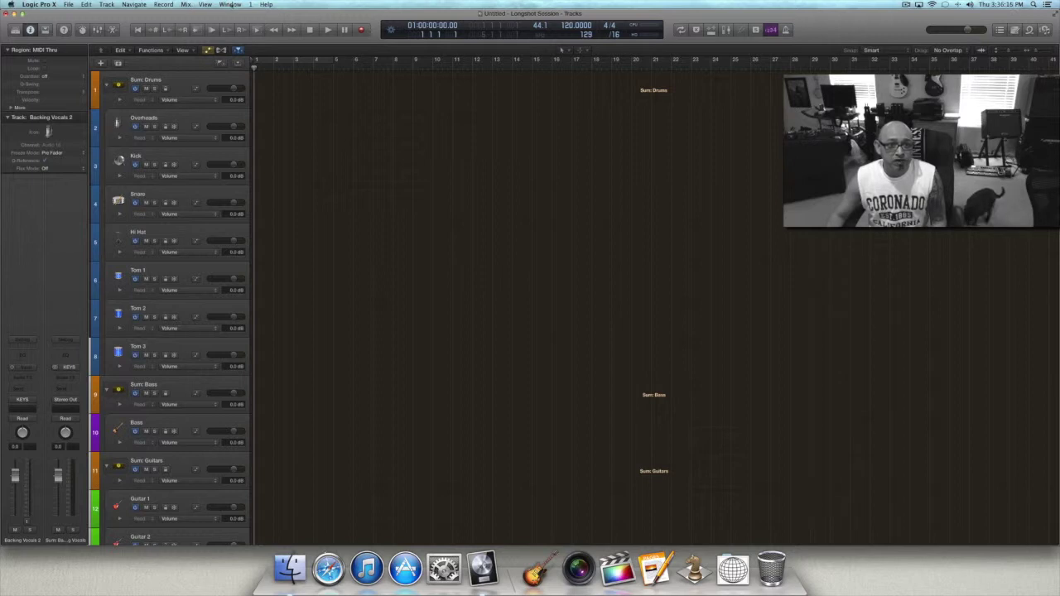
- Open the Mixer in its own window, enlarged to the full screen and showing wide channel strips
click(231, 5)
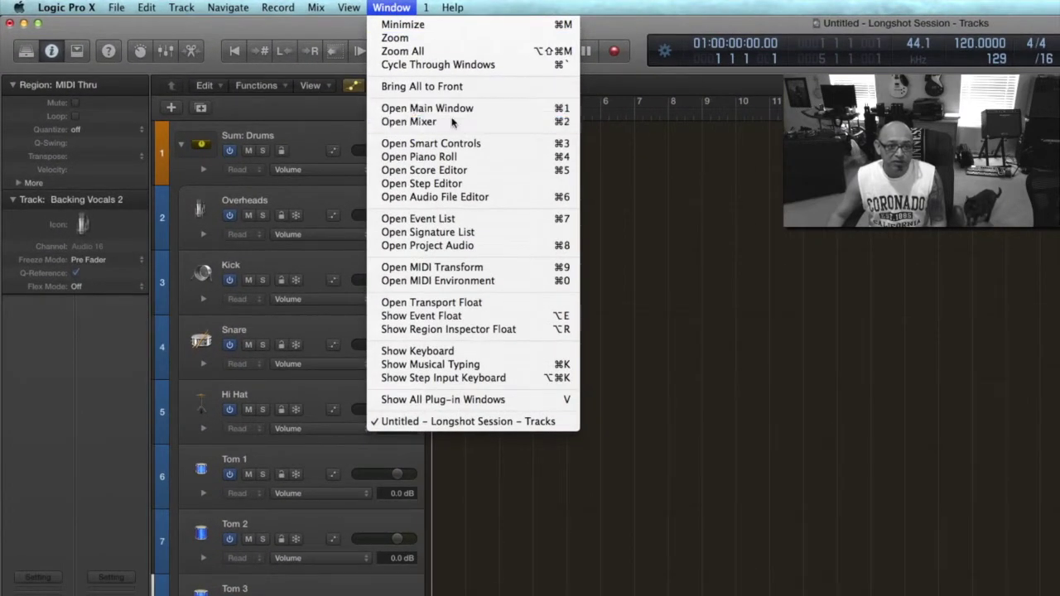
click(419, 122)
mouse_move(391, 34)
mouse_down()
mouse_move(398, 18)
mouse_move(381, 18)
mouse_up()
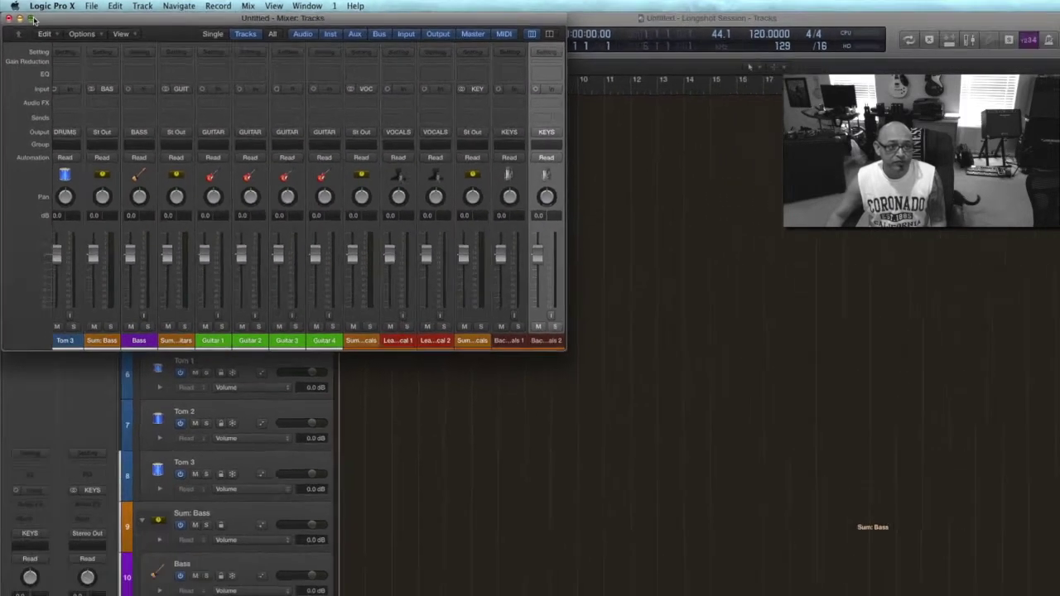
click(31, 18)
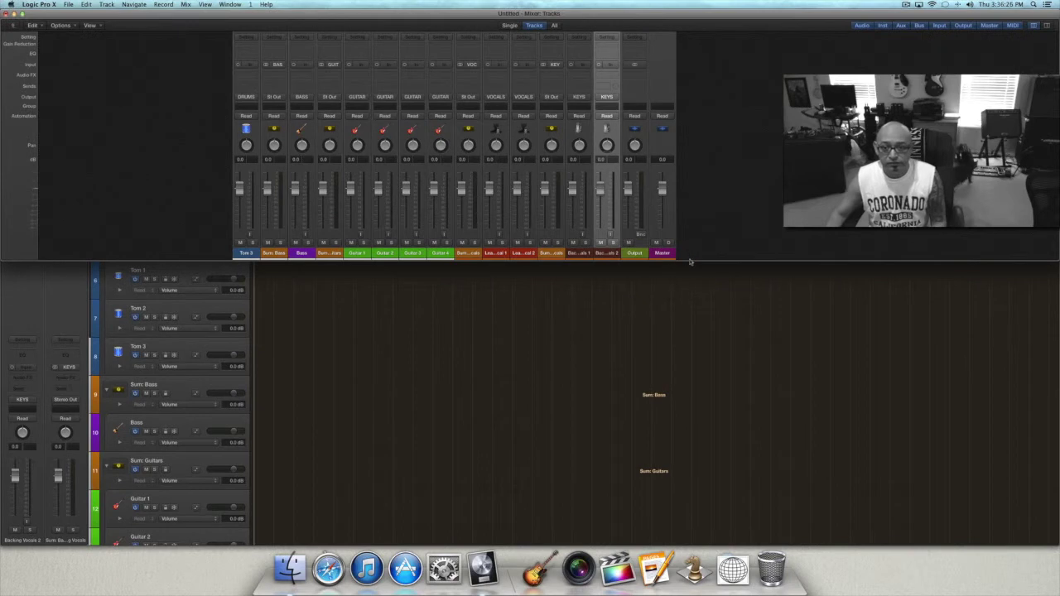
drag(689, 262, 688, 546)
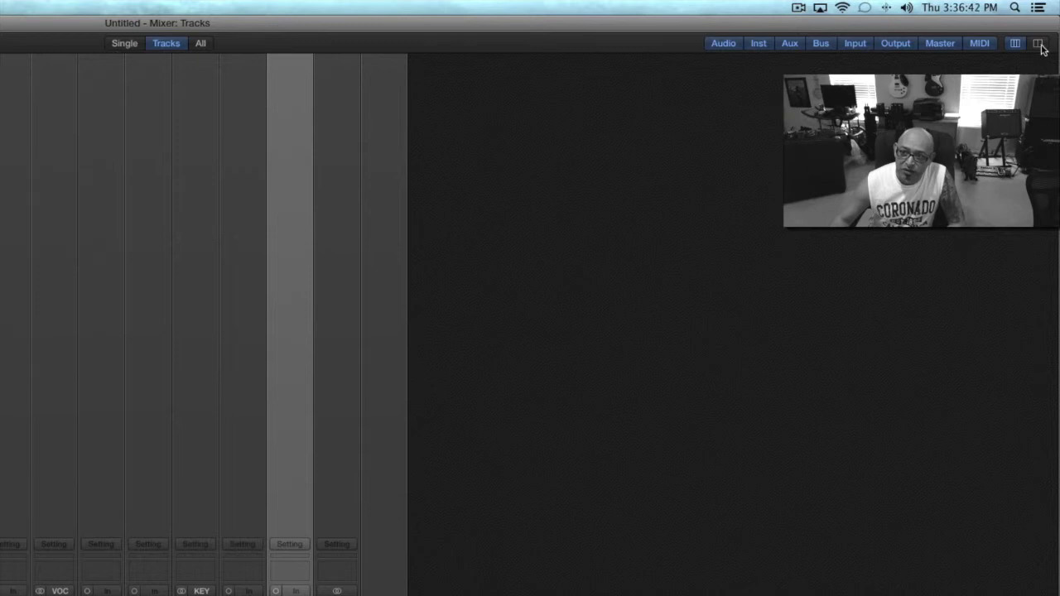
click(1040, 46)
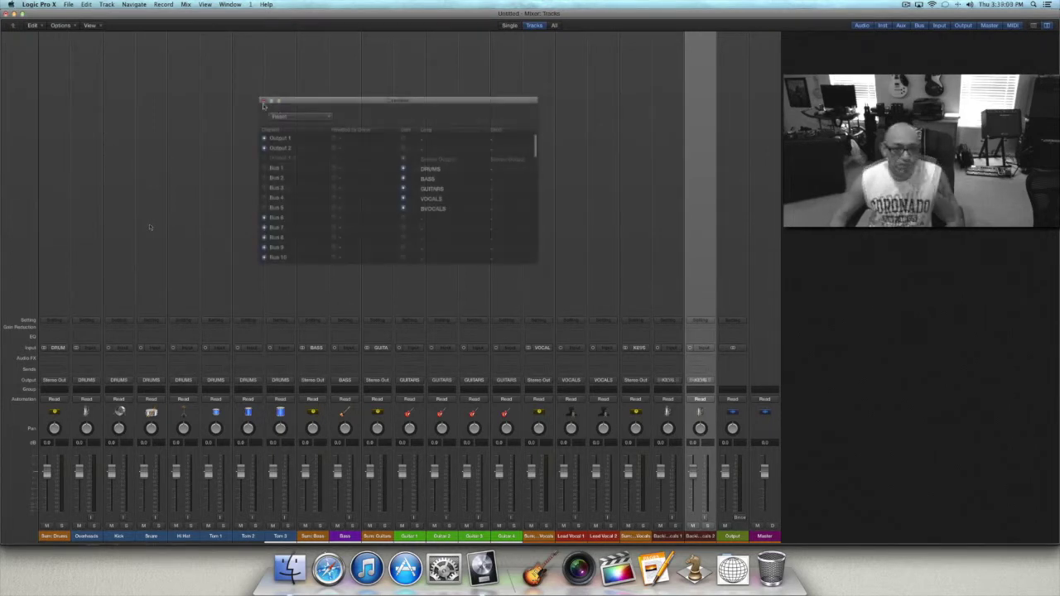
- Close the I/O Labels window and add four new auxiliary channel strips to the Mixer
click(263, 102)
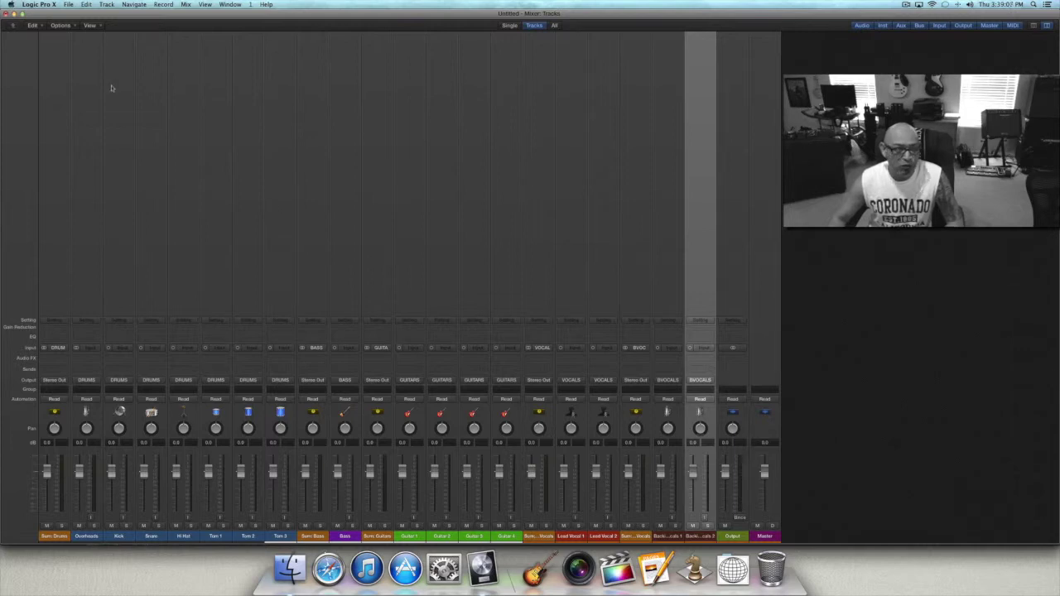
click(70, 26)
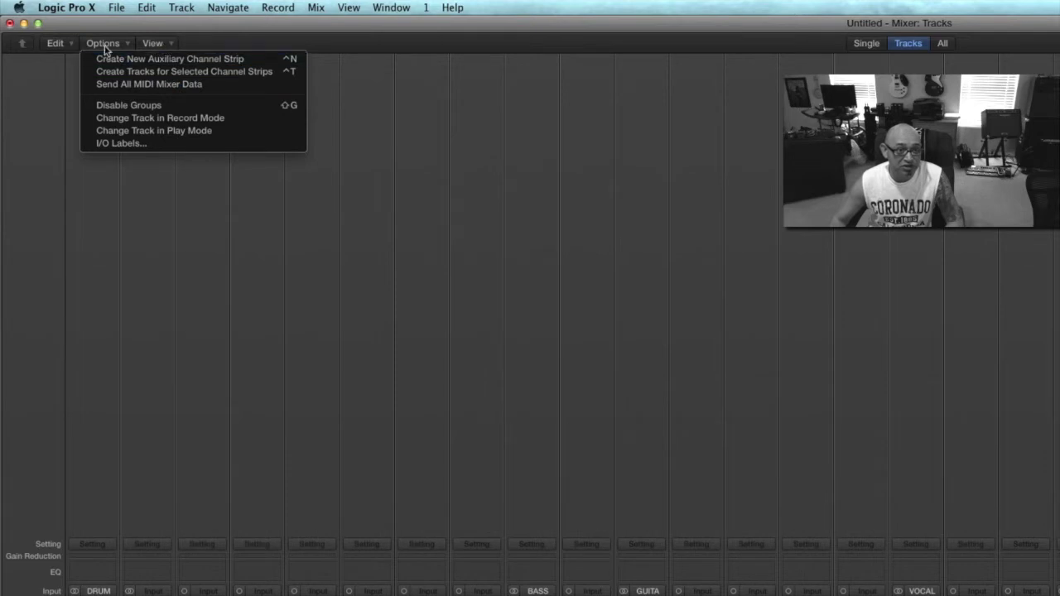
click(171, 43)
click(118, 46)
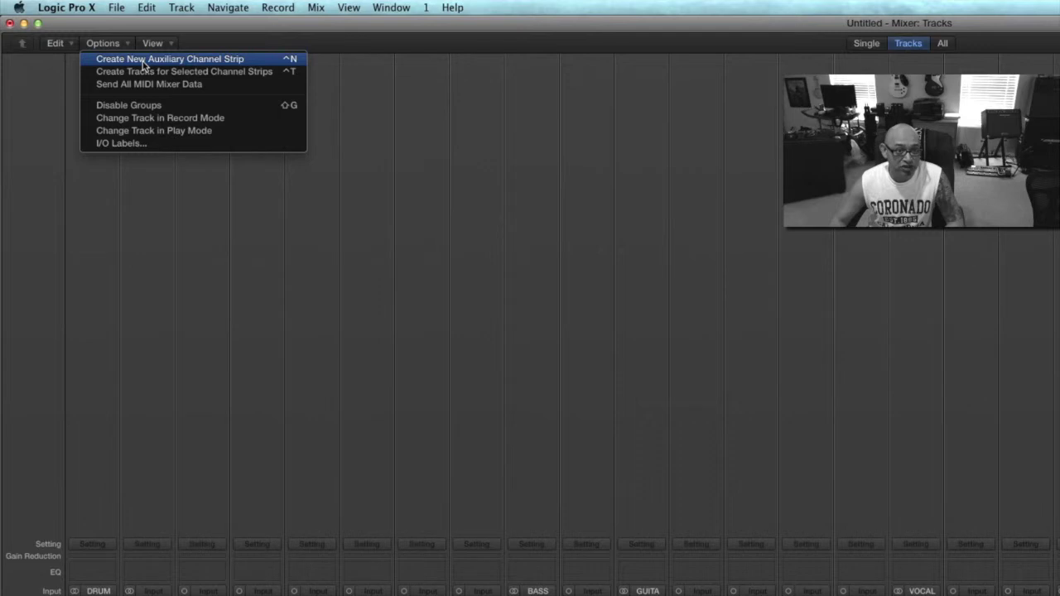
click(143, 60)
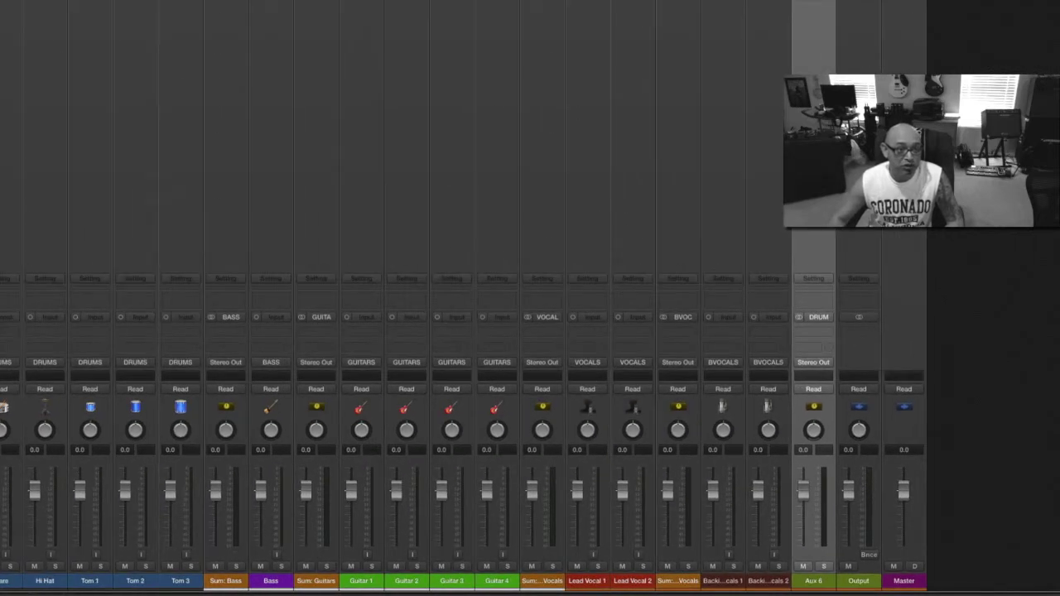
key(super+d)
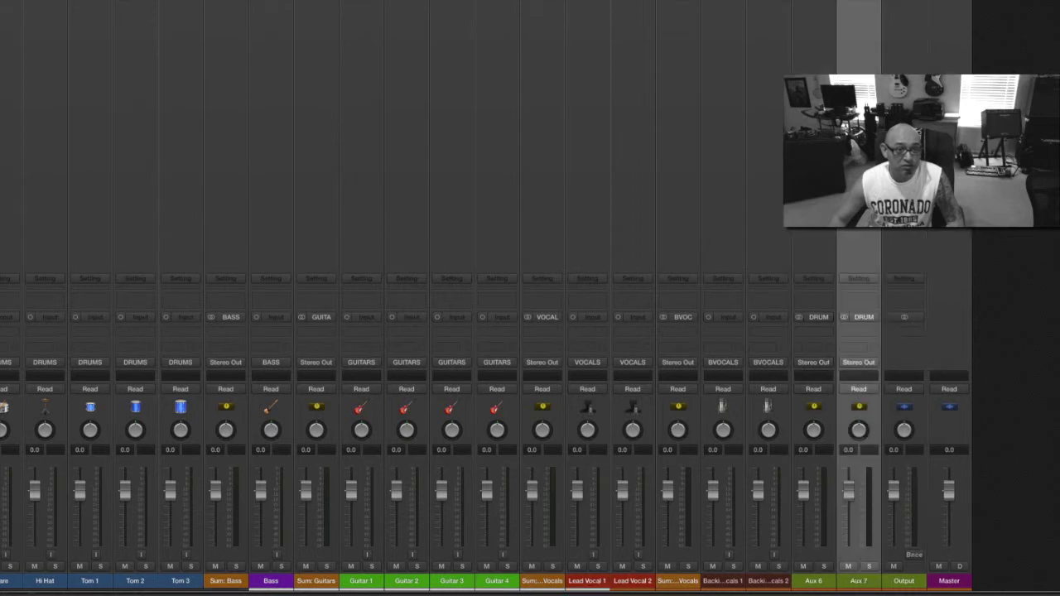
key(super+d)
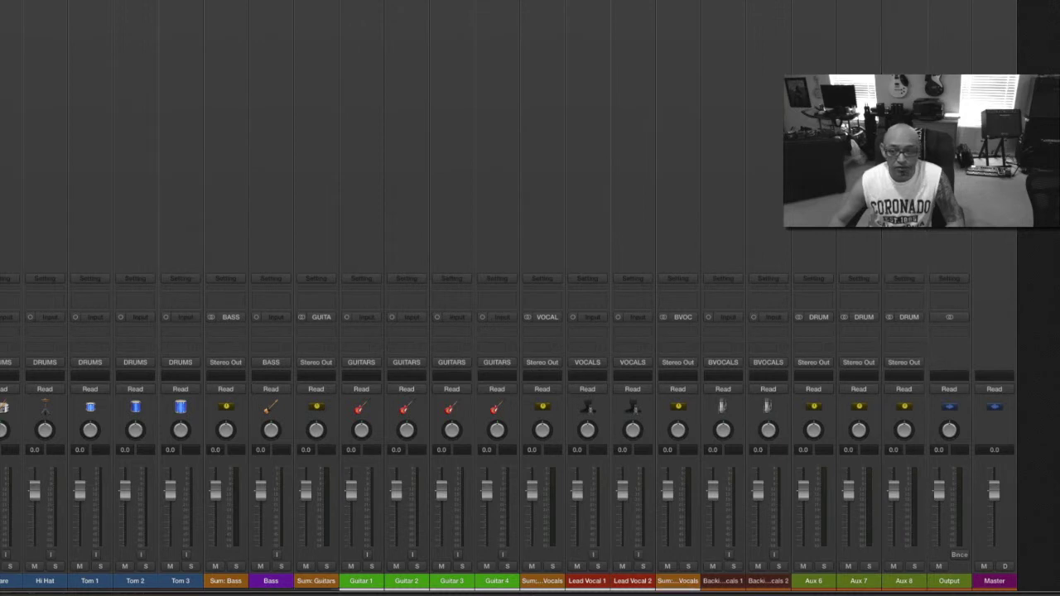
key(super+d)
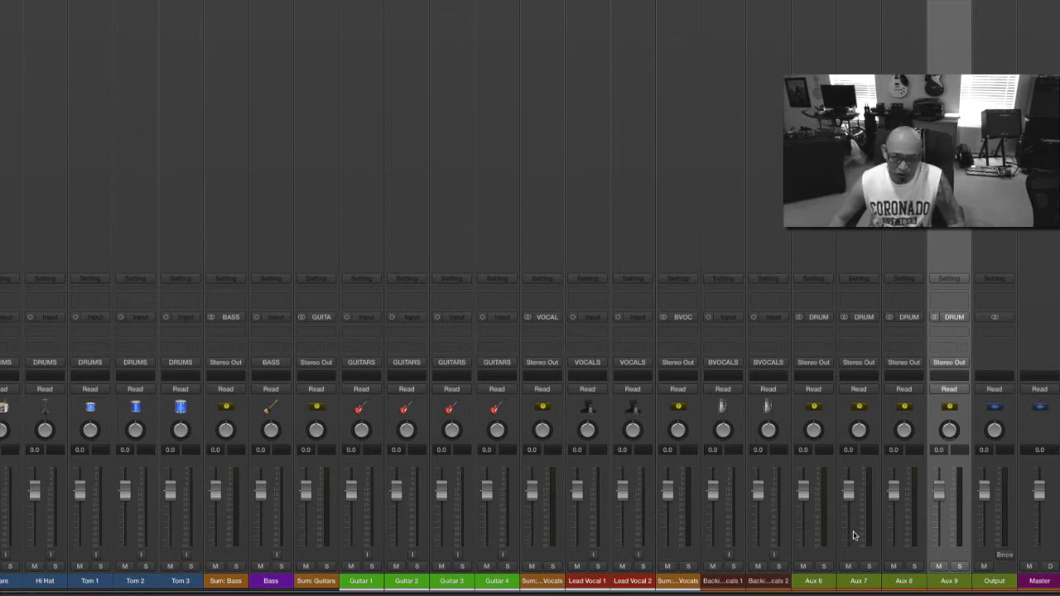
- Set the input of the Aux 6 strip to Bus 10 and the input of Aux 7 to Bus 11
click(819, 318)
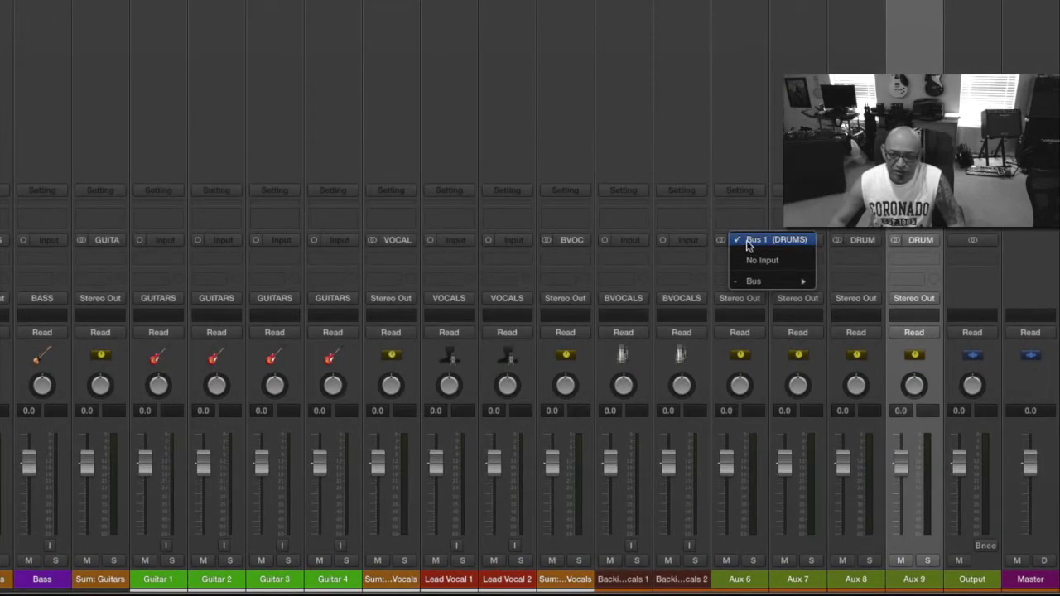
mouse_move(783, 282)
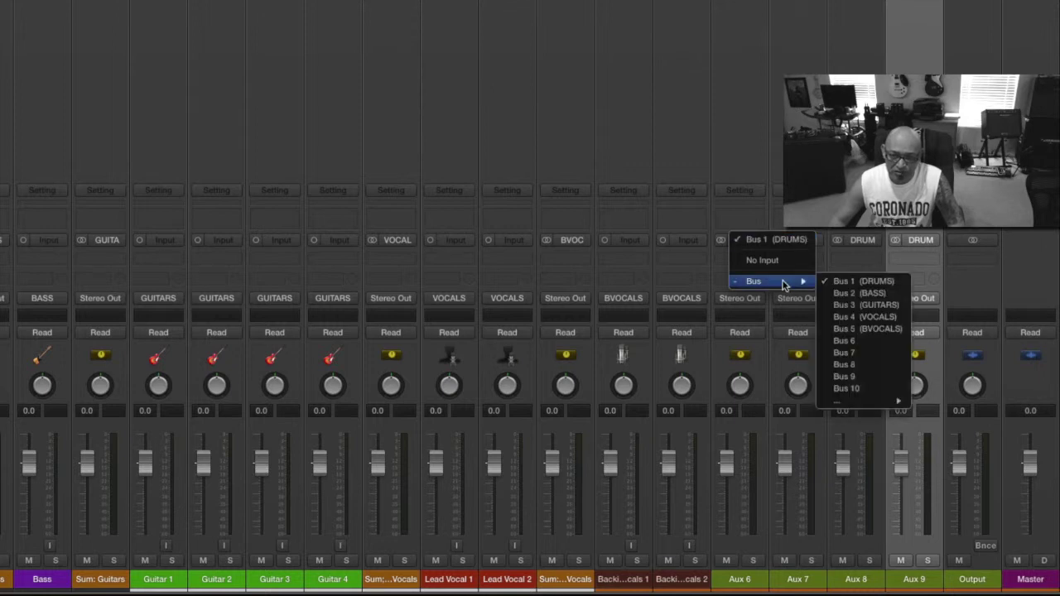
click(865, 389)
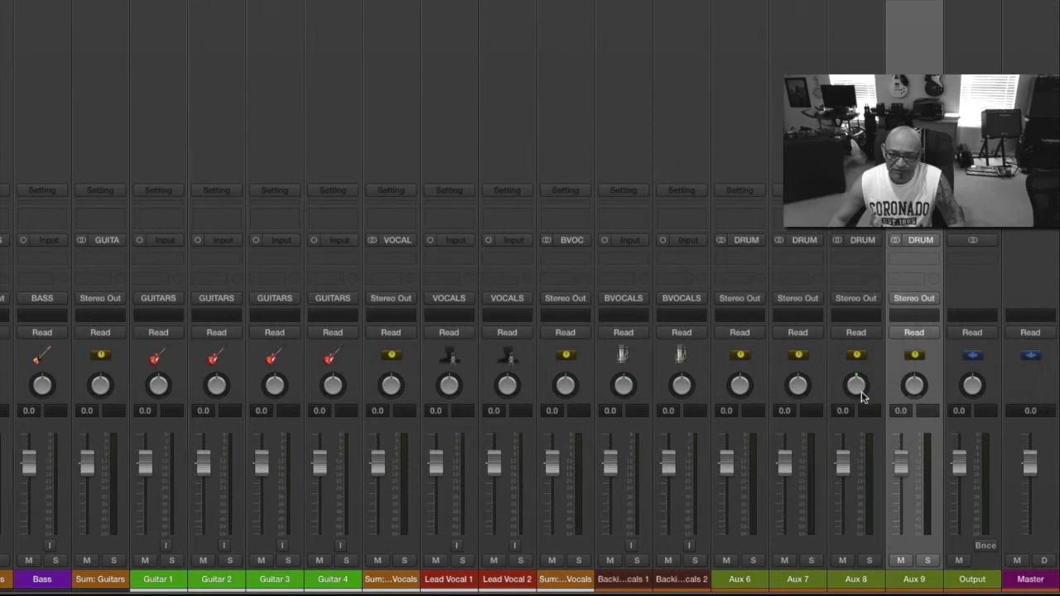
click(803, 241)
mouse_move(828, 282)
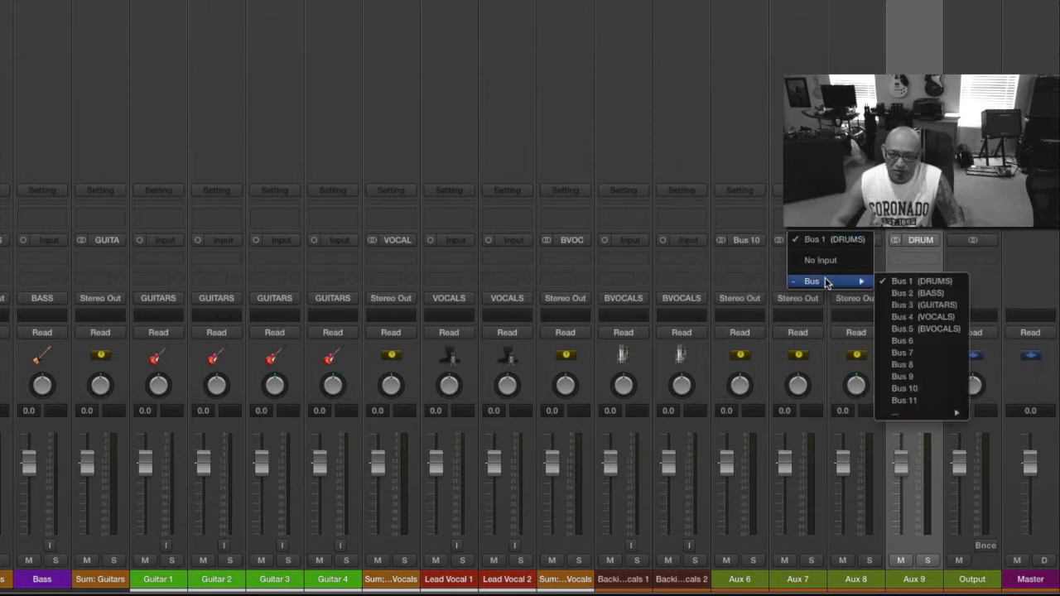
click(914, 400)
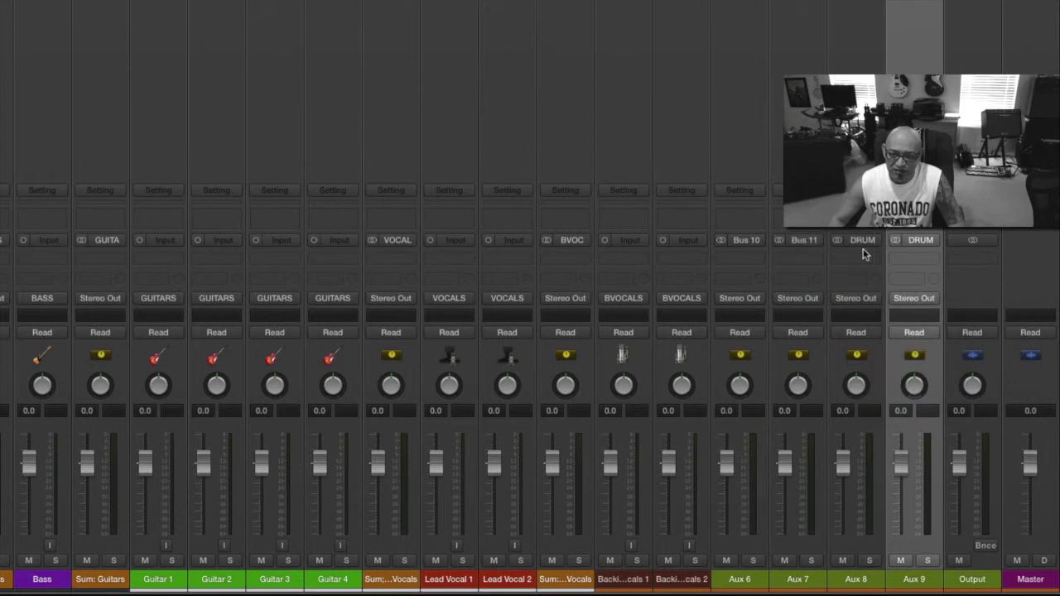
- Set the input of the Aux 8 strip to Bus 12 and the input of Aux 9 to Bus 13
click(857, 240)
mouse_move(899, 281)
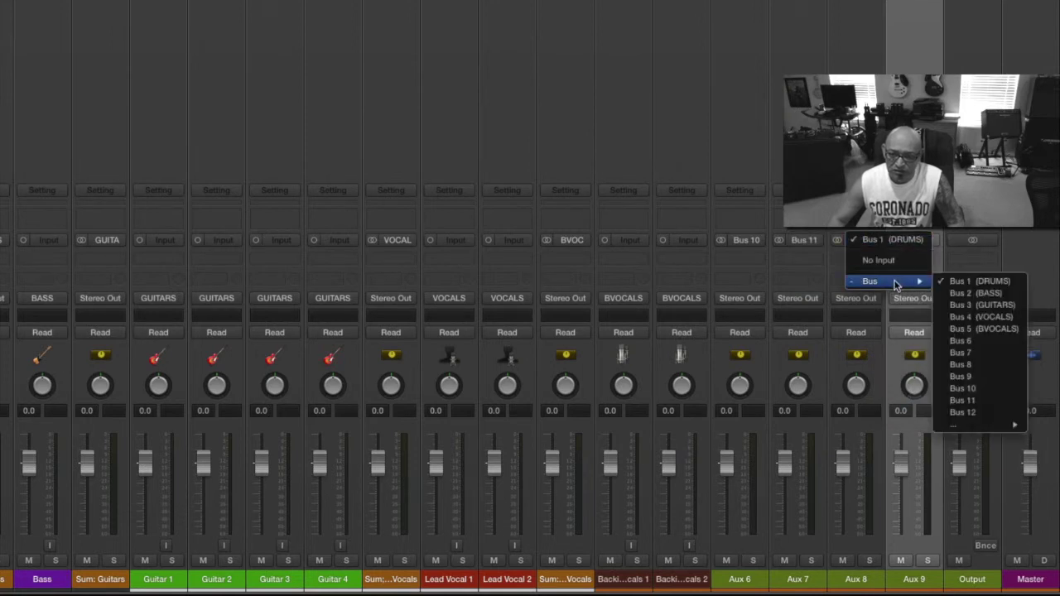
click(968, 412)
click(920, 240)
mouse_move(960, 283)
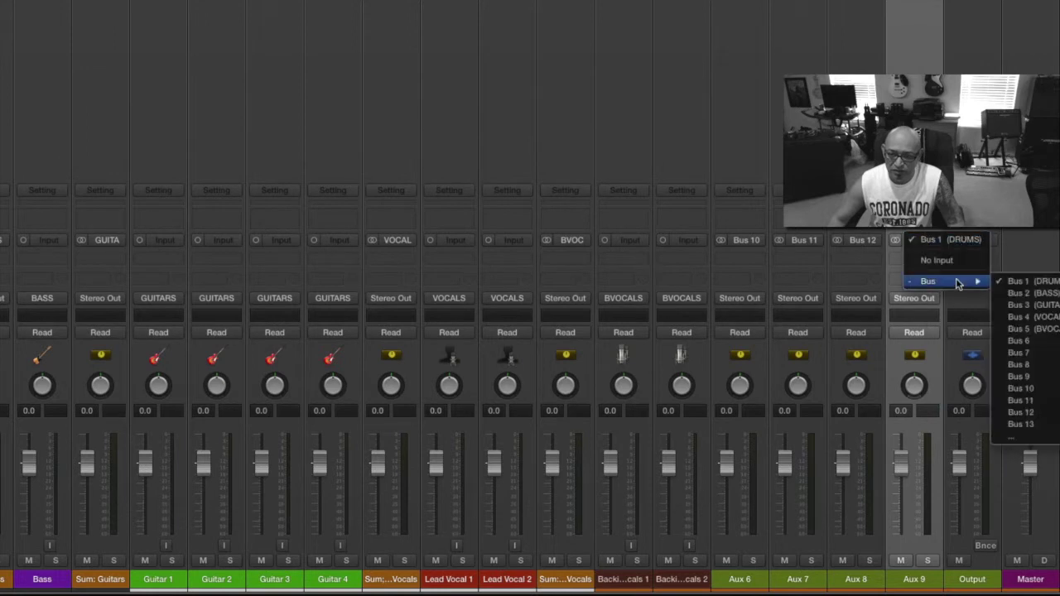
click(1020, 424)
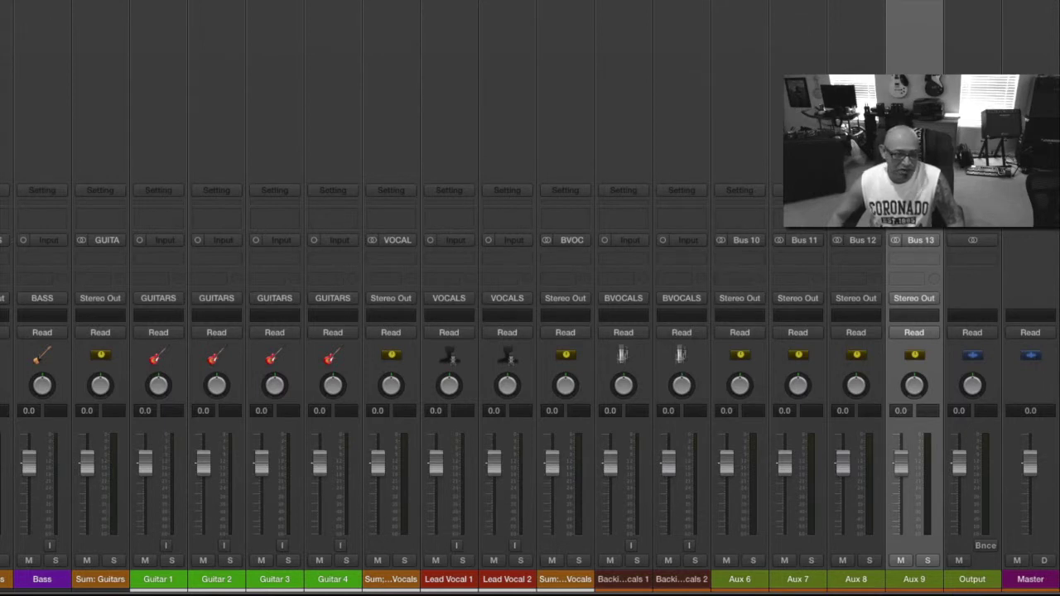
- Insert a stereo Space Designer reverb on the Aux 6 strip and bring its plug-in window fully into view
click(763, 263)
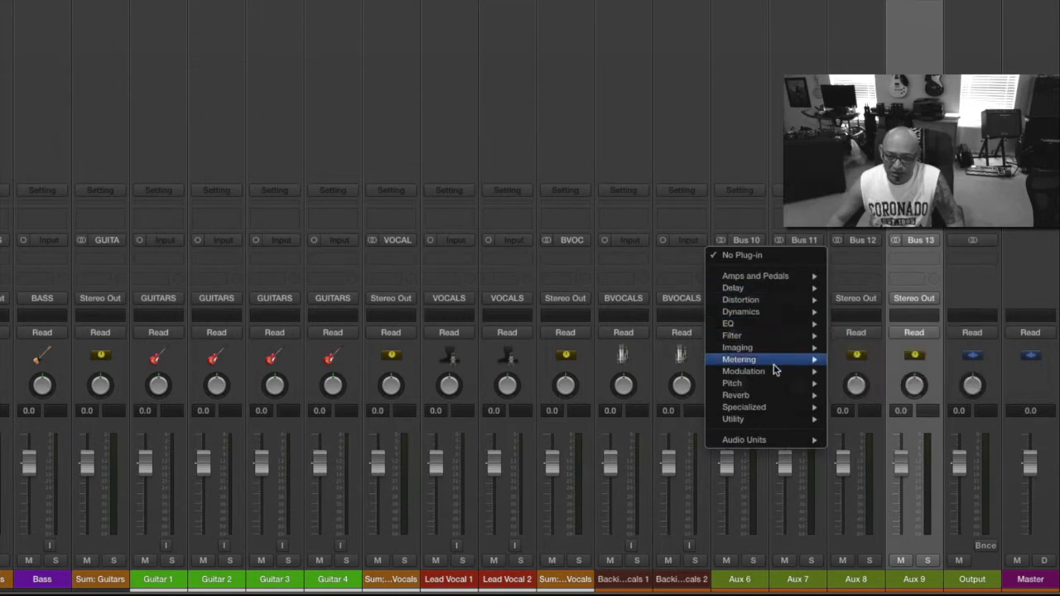
mouse_move(769, 400)
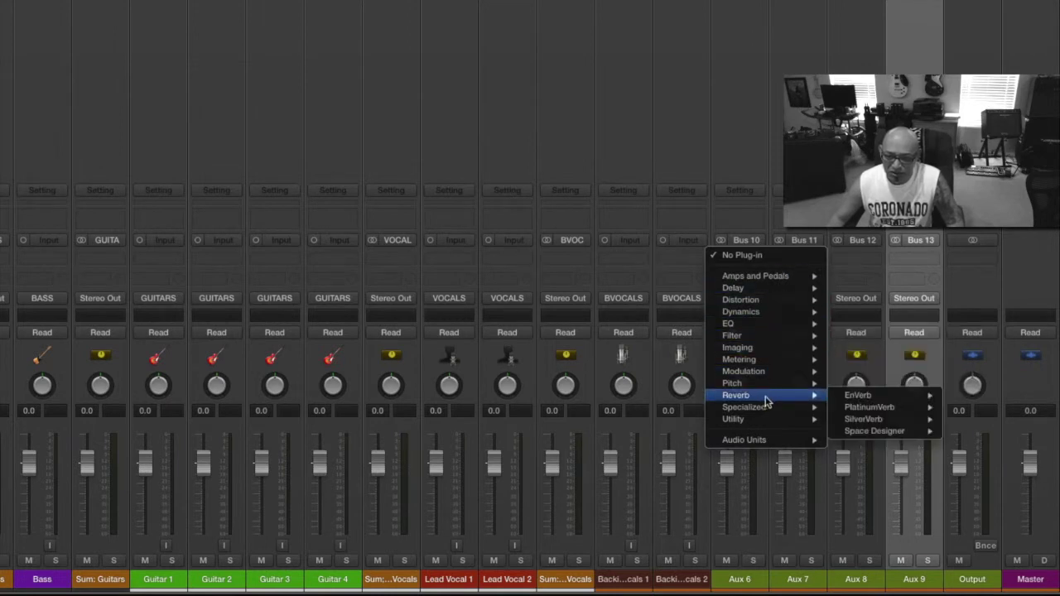
mouse_move(880, 409)
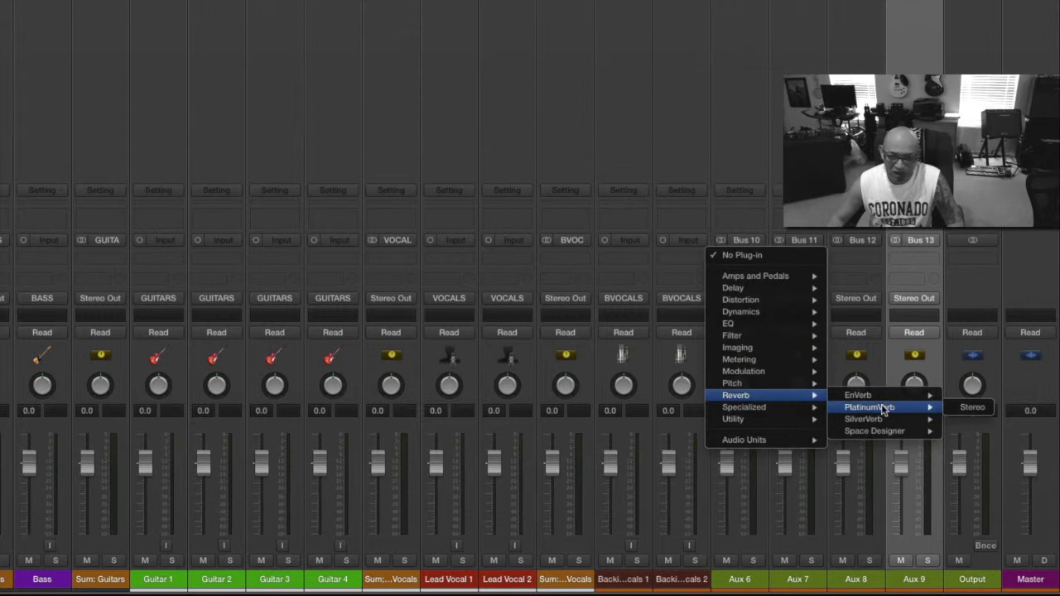
mouse_move(882, 436)
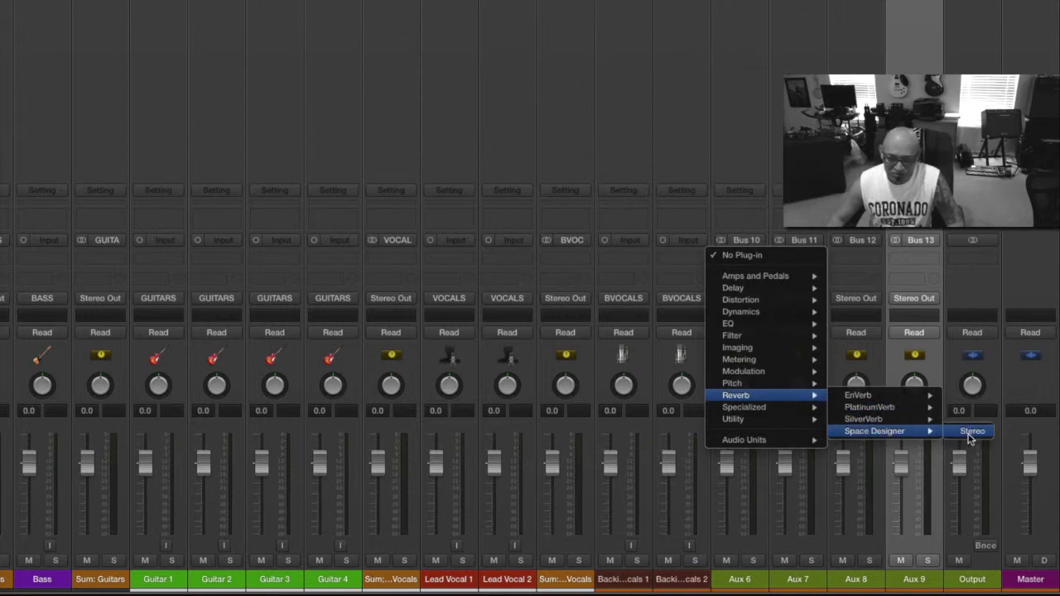
click(969, 432)
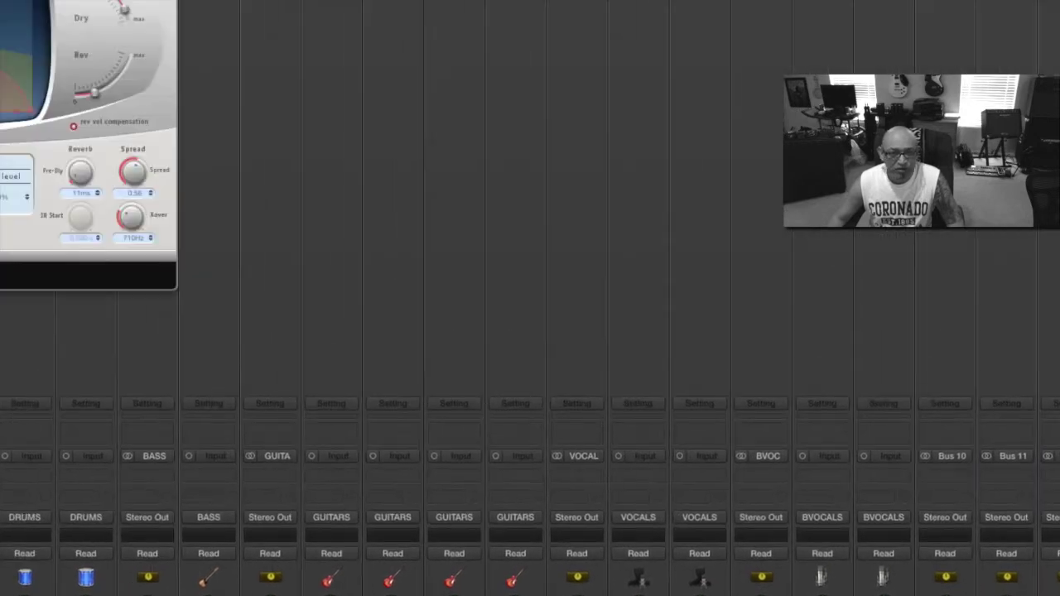
drag(0, 2, 527, 94)
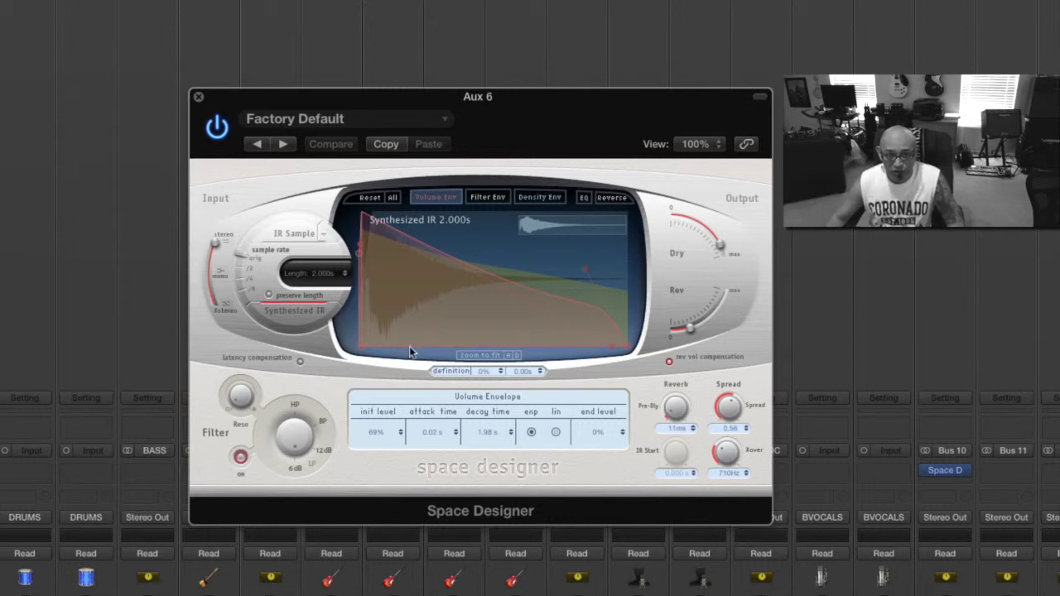
- Load the 0.9s Warm Club preset from the small indoor spaces into Aux 6's Space Designer
click(444, 123)
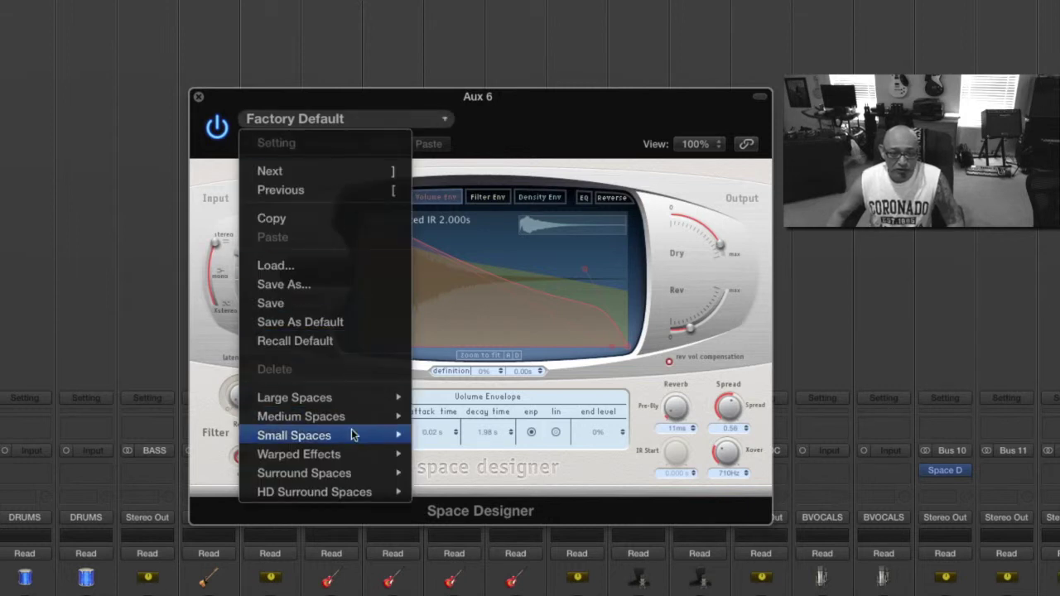
mouse_move(347, 436)
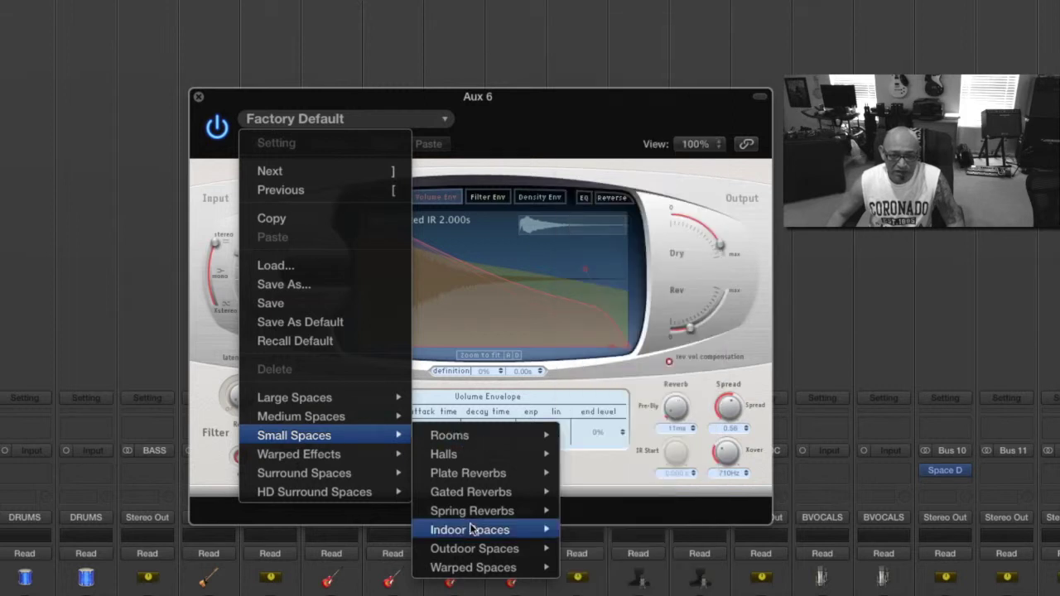
mouse_move(474, 537)
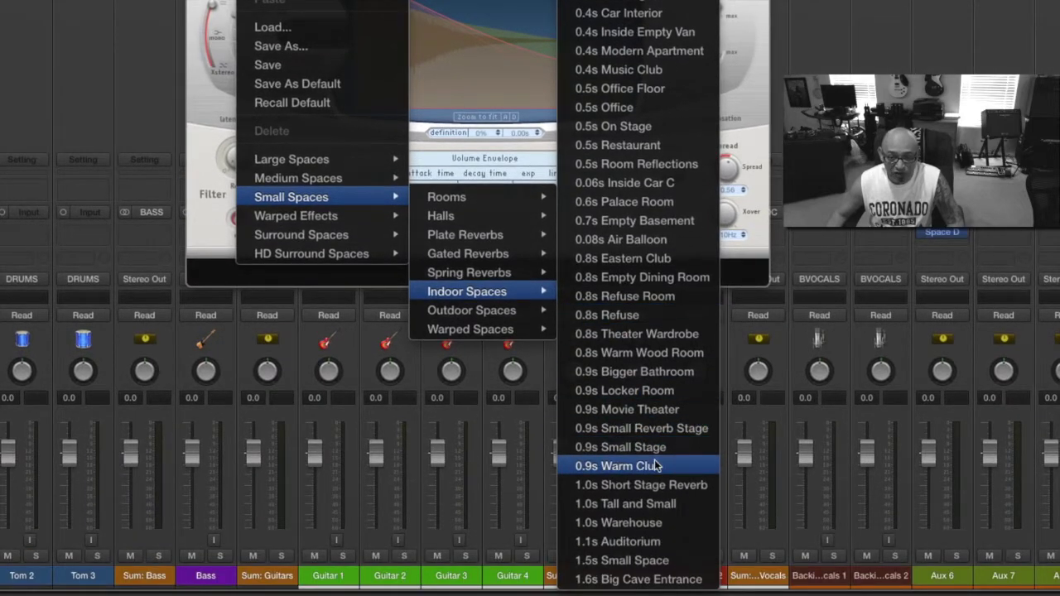
click(660, 467)
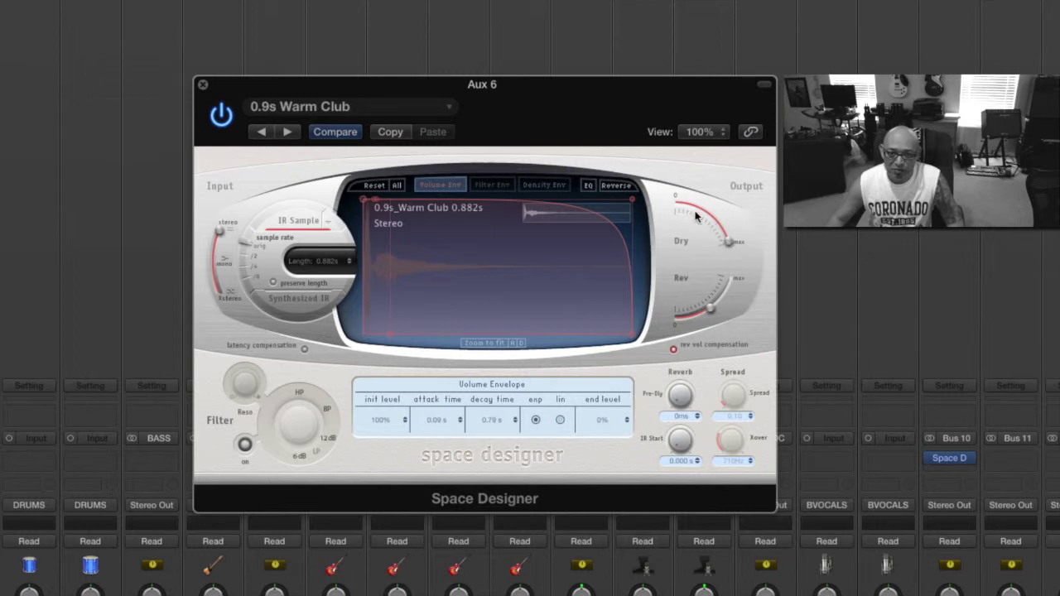
- Set Aux 6's Space Designer to Dry 0, Rev maximum and a 20 ms pre-delay, and close the plug-in window
drag(731, 240, 656, 196)
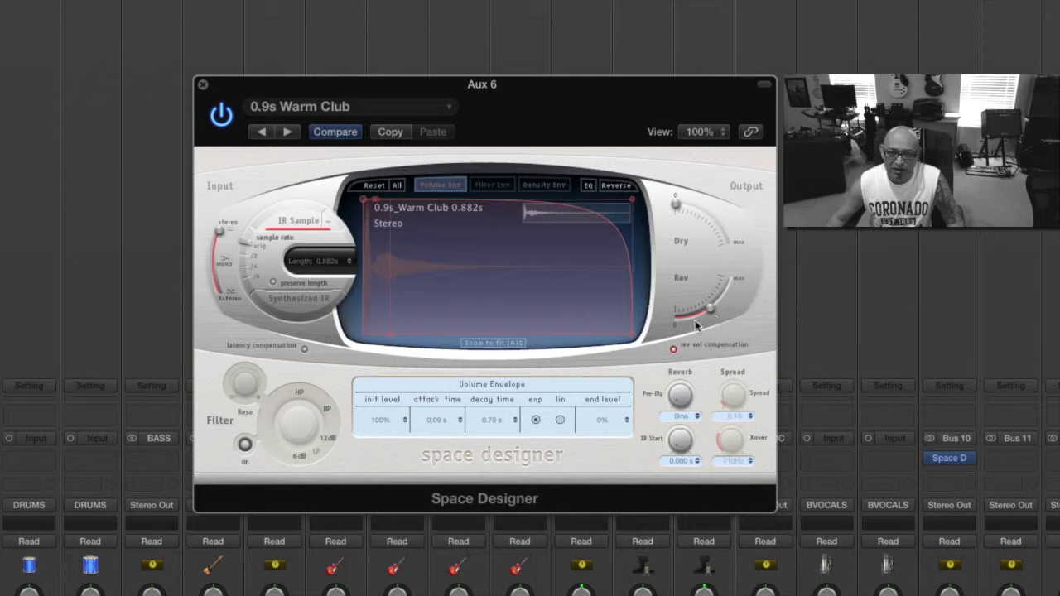
drag(707, 306, 749, 261)
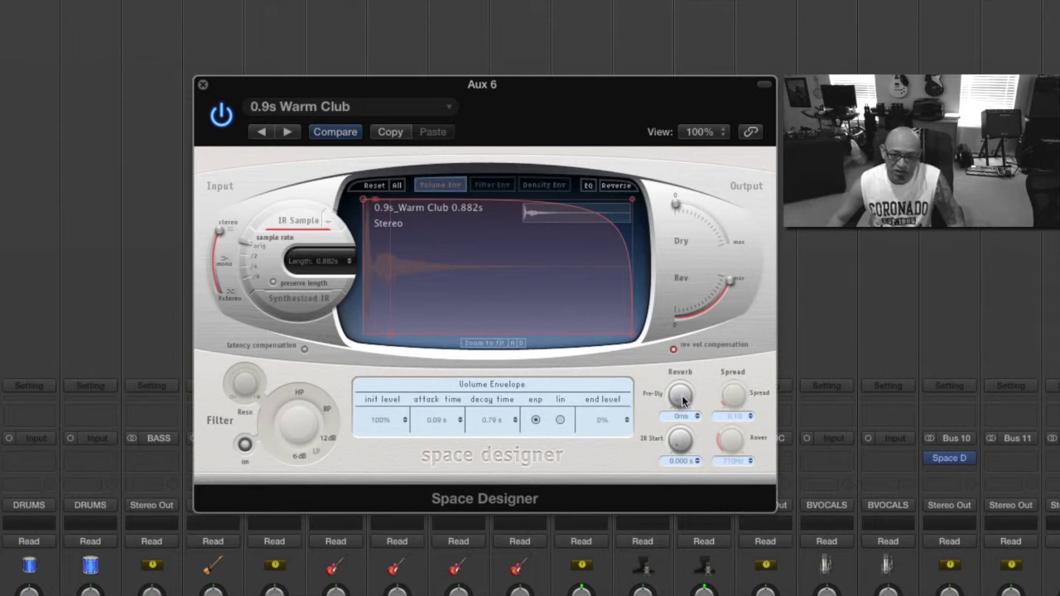
drag(683, 399, 683, 395)
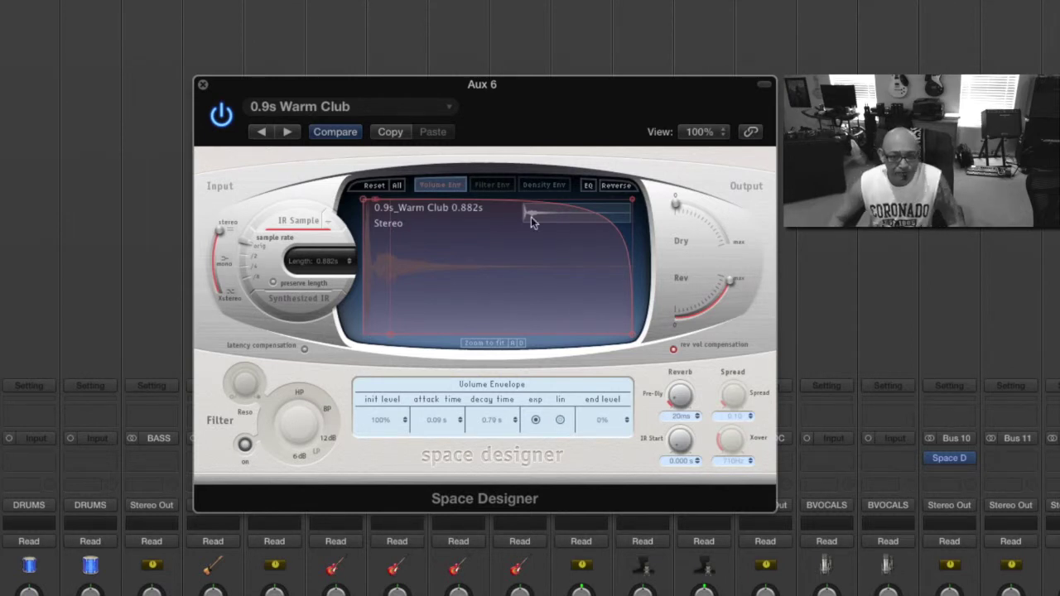
click(203, 86)
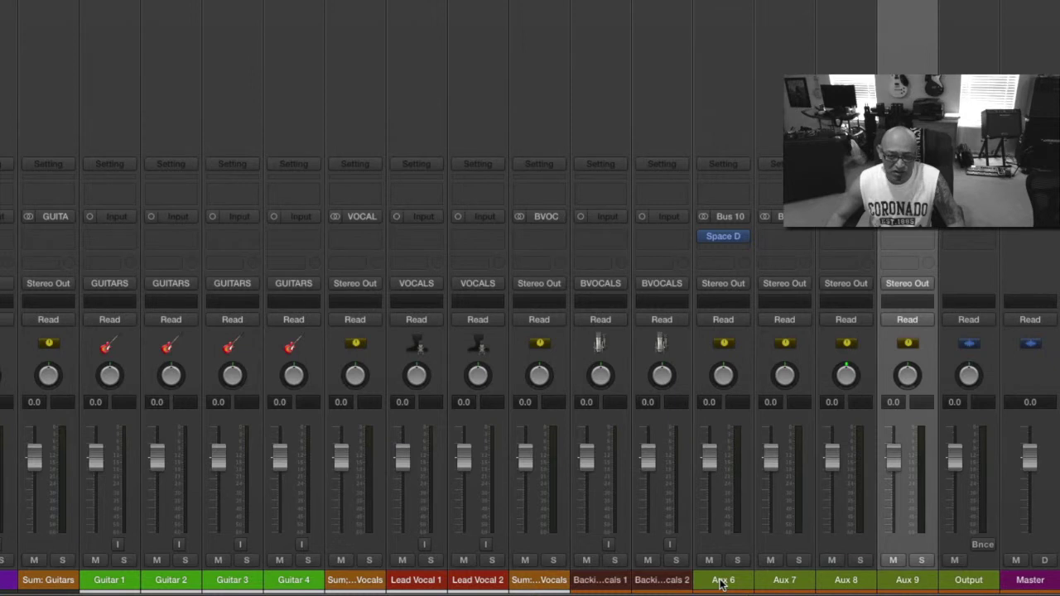
- Rename the Aux 6 channel strip as REV S
double_click(721, 581)
text(Re)
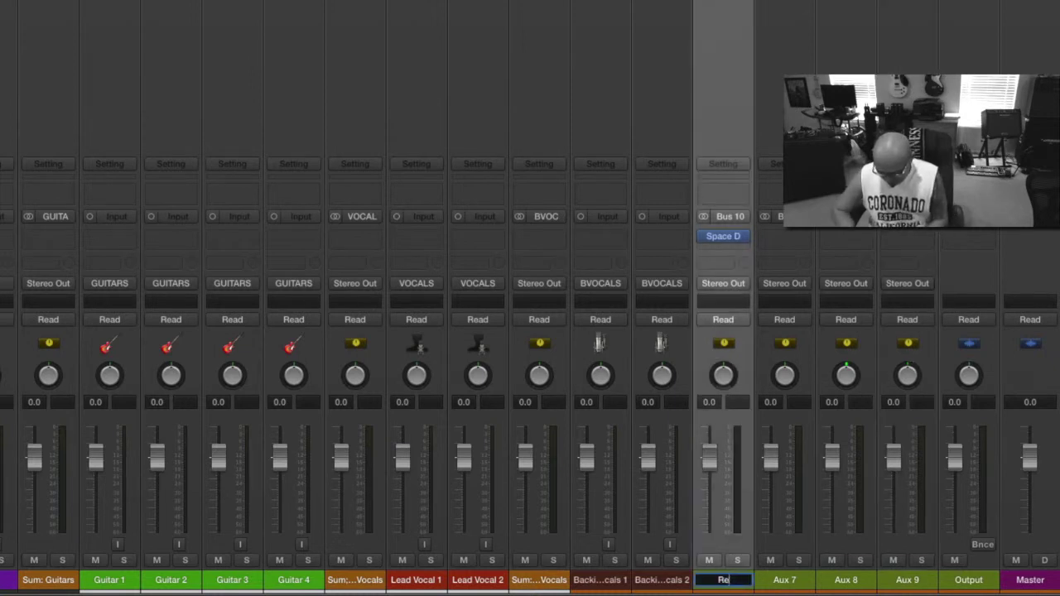
text(v:)
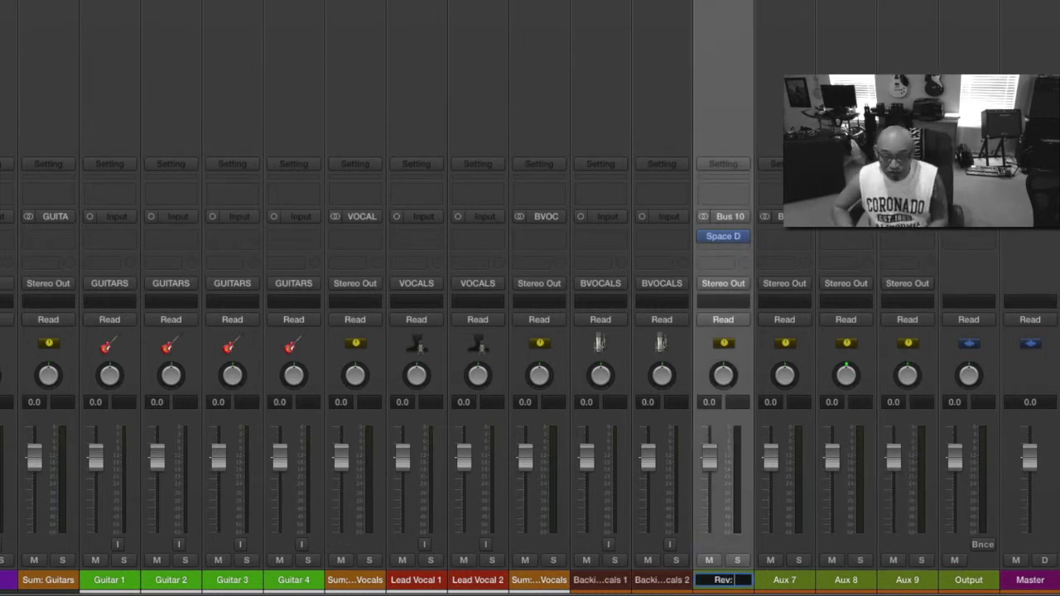
text( S)
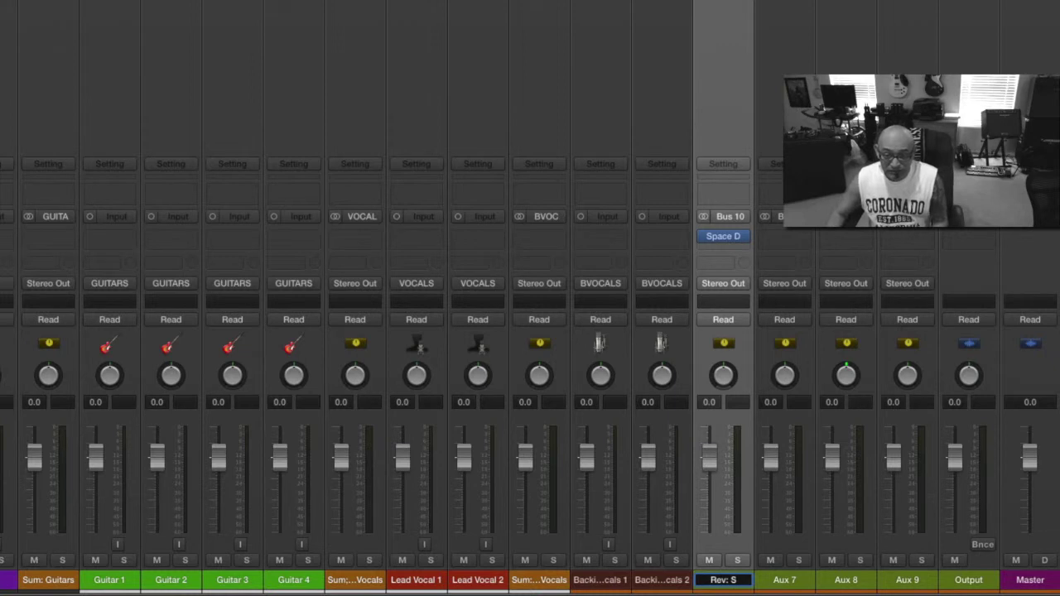
key(BackSpace)
key(BackSpace)
key(BackSpace)
key(BackSpace)
key(BackSpace)
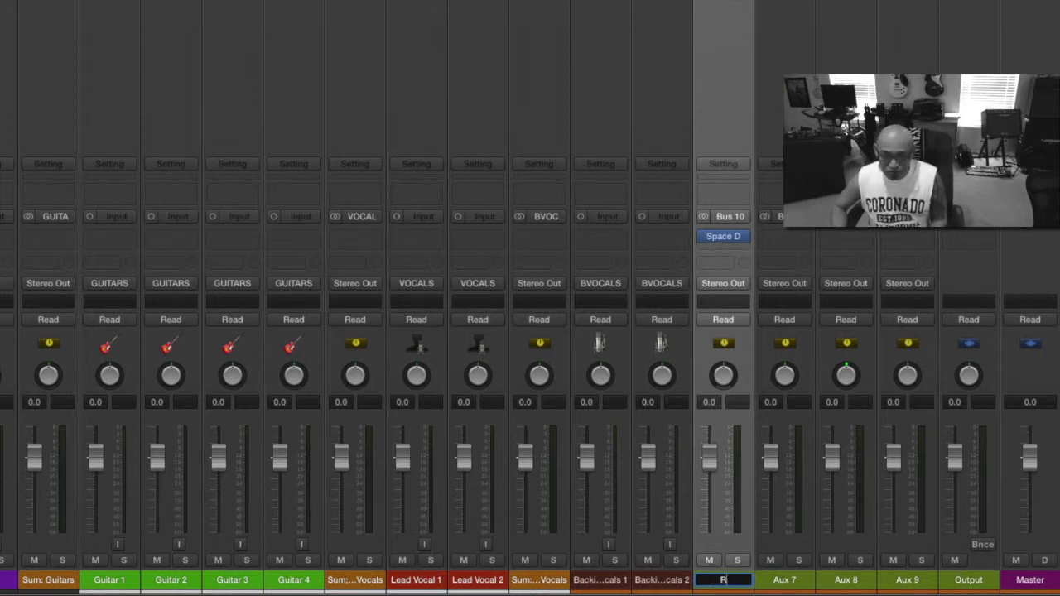
text(EVS)
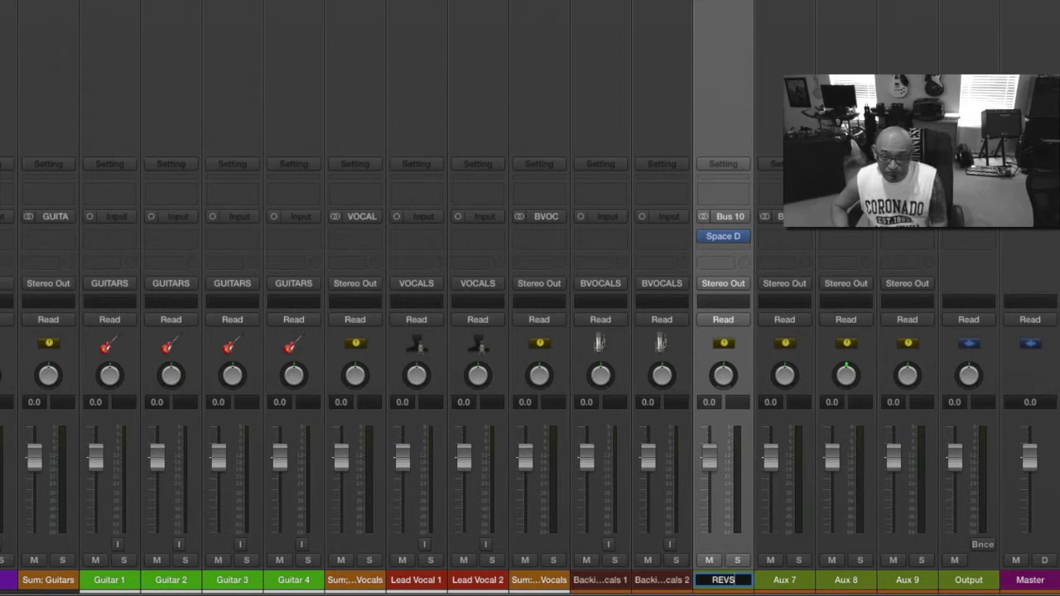
key(BackSpace)
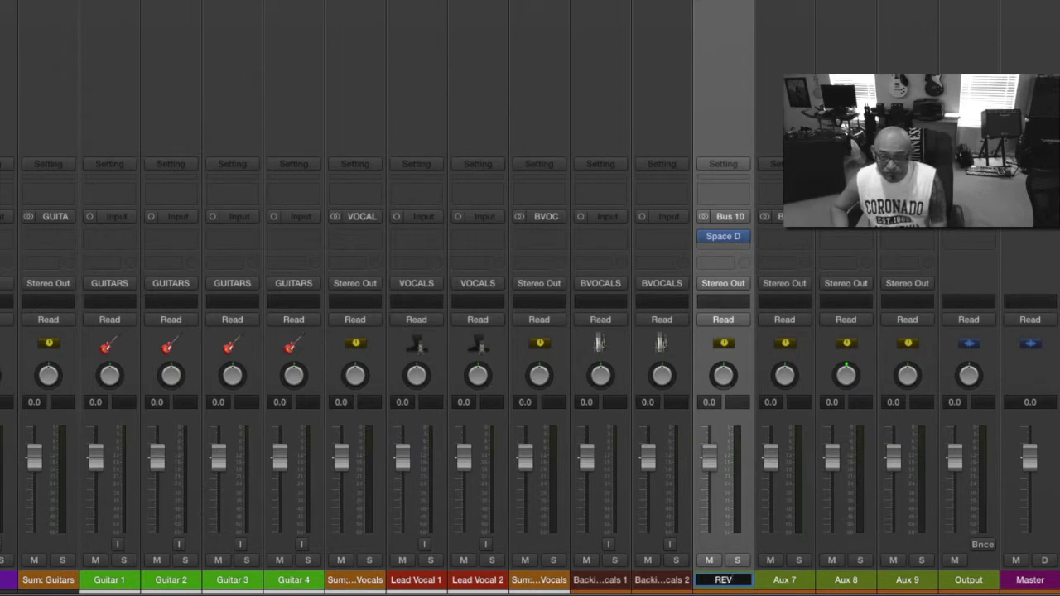
text(S)
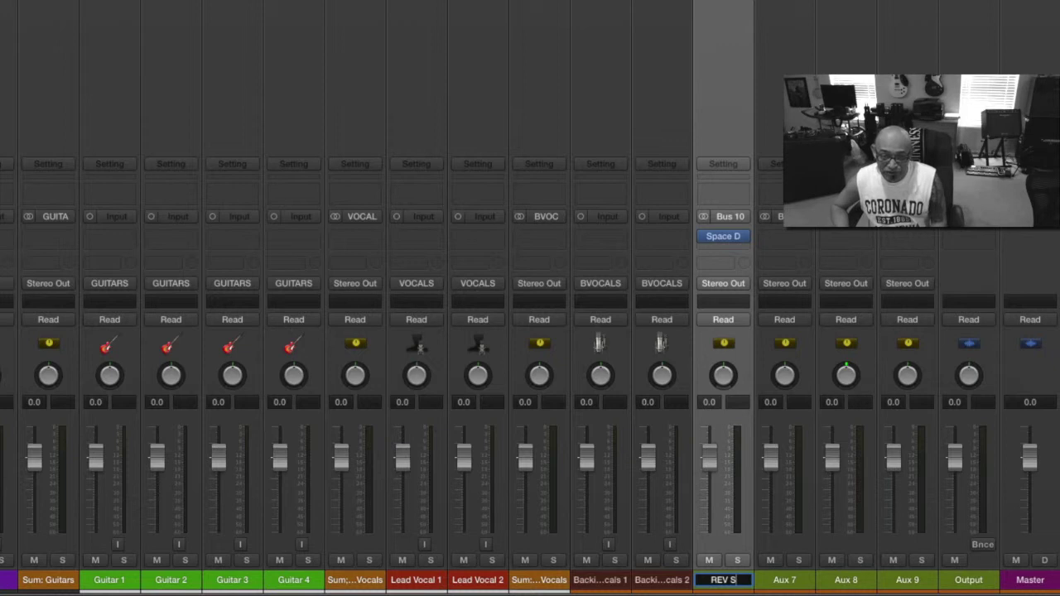
key(Return)
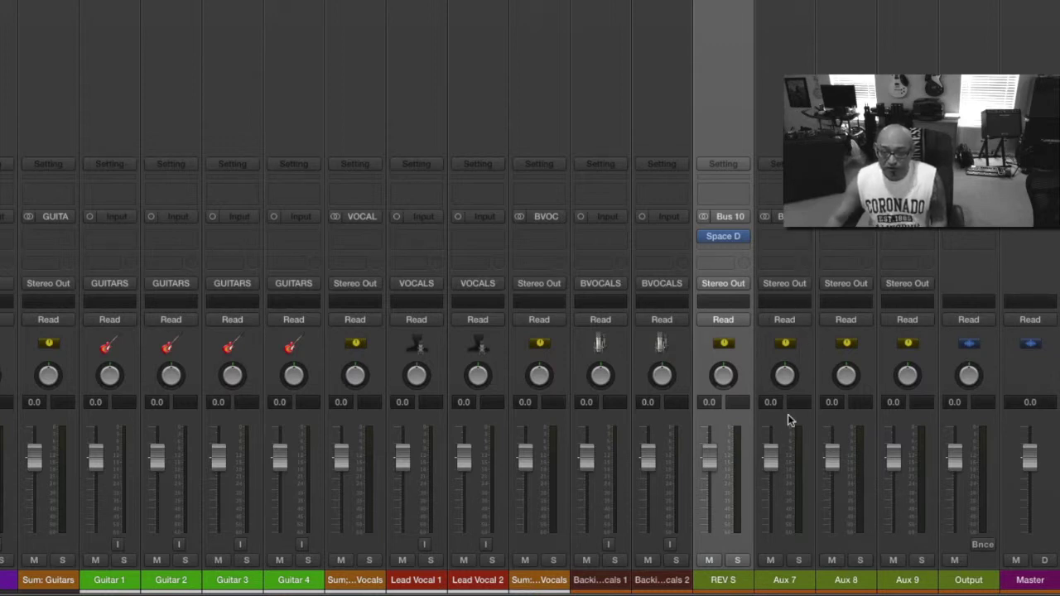
- Insert a stereo Space Designer reverb on the Aux 7 strip
click(800, 237)
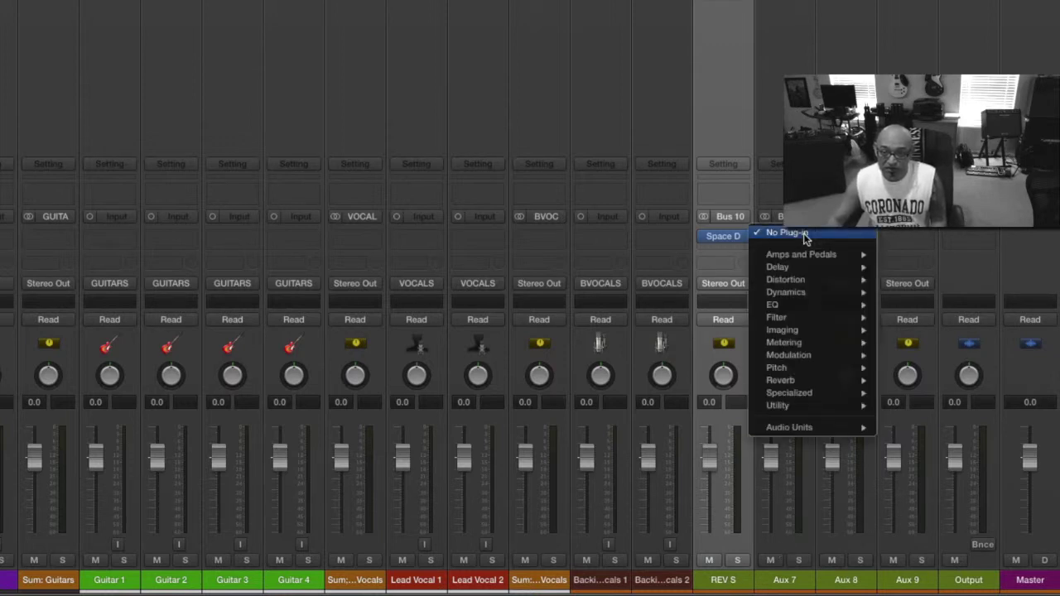
mouse_move(826, 381)
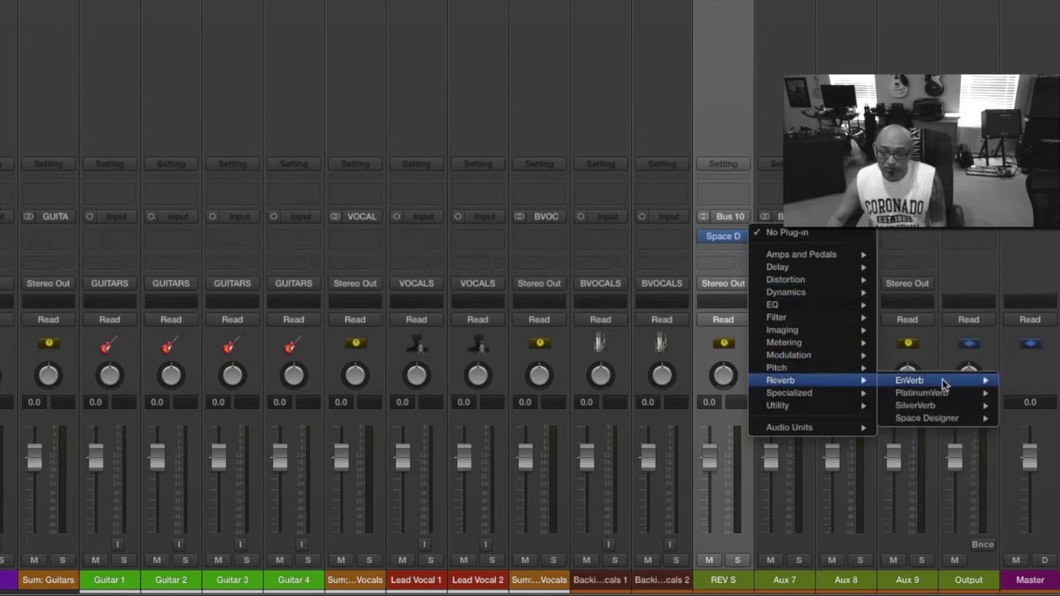
mouse_move(941, 420)
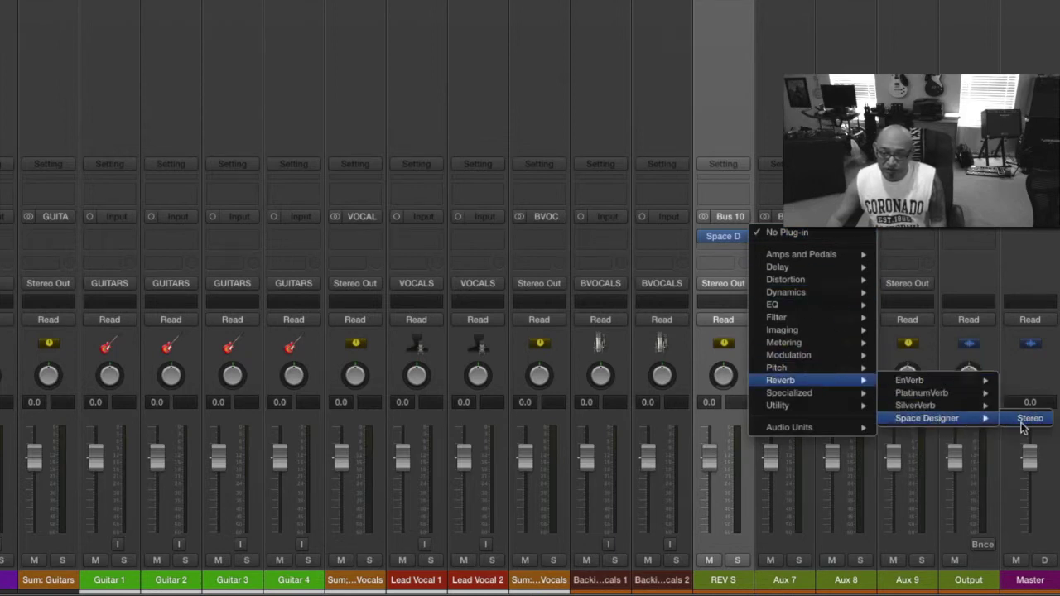
click(1027, 423)
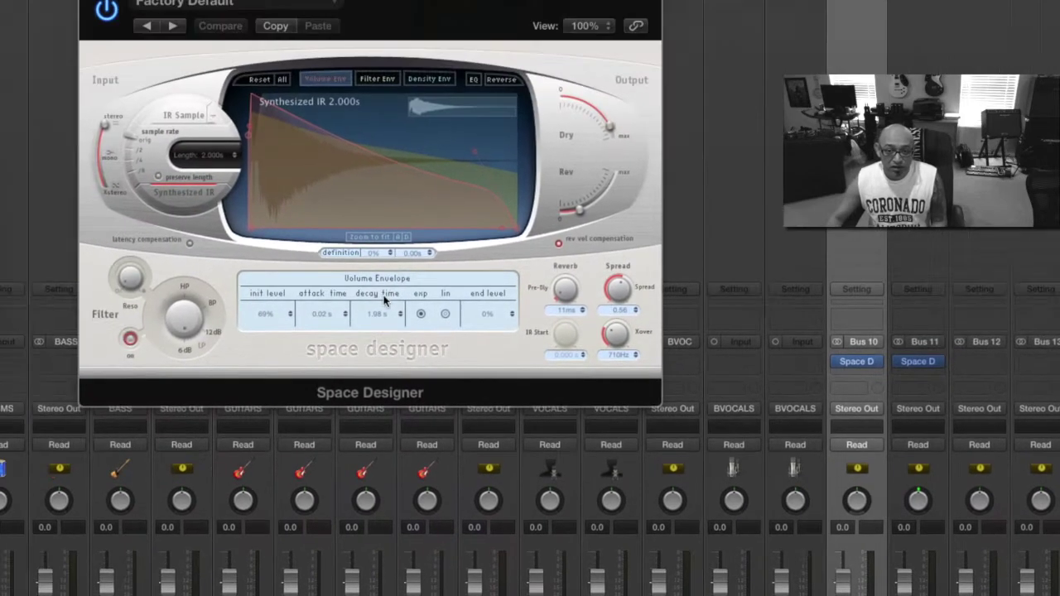
- Load the 03.9s Train Station preset from the large indoor spaces into Aux 7's Space Designer
click(311, 5)
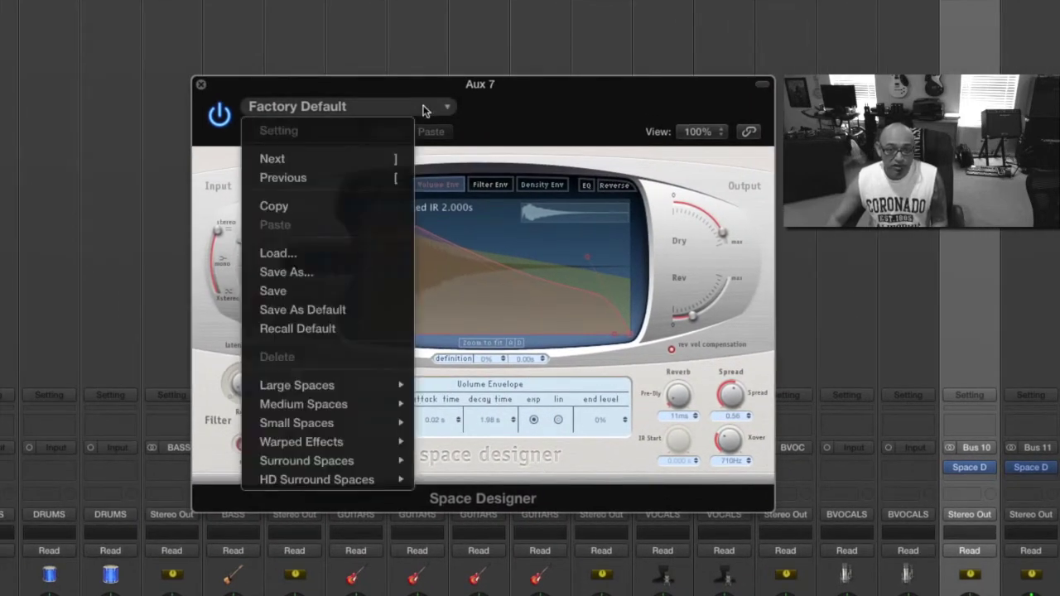
mouse_move(334, 386)
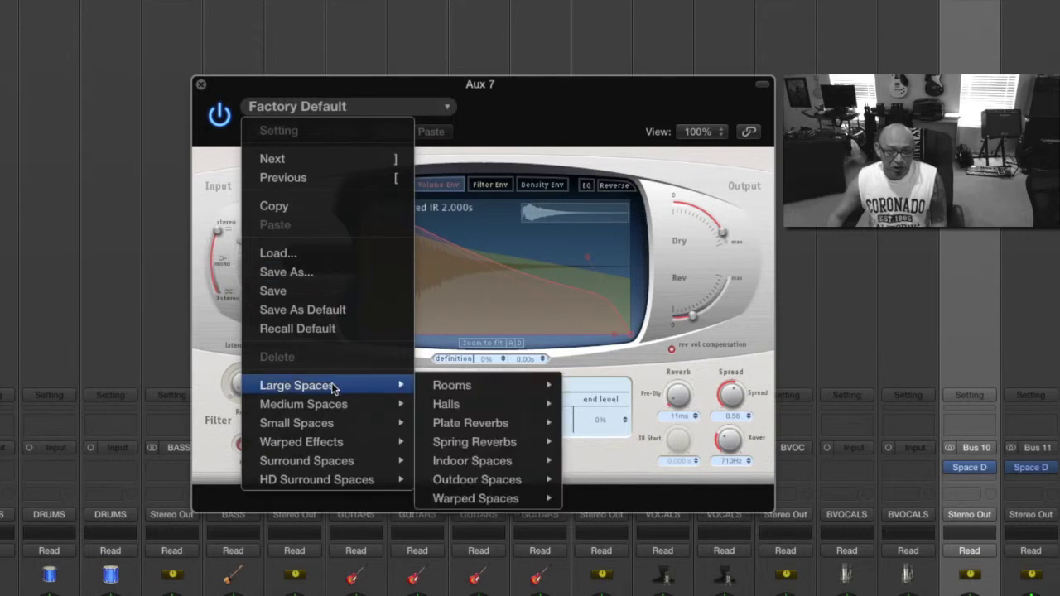
mouse_move(485, 464)
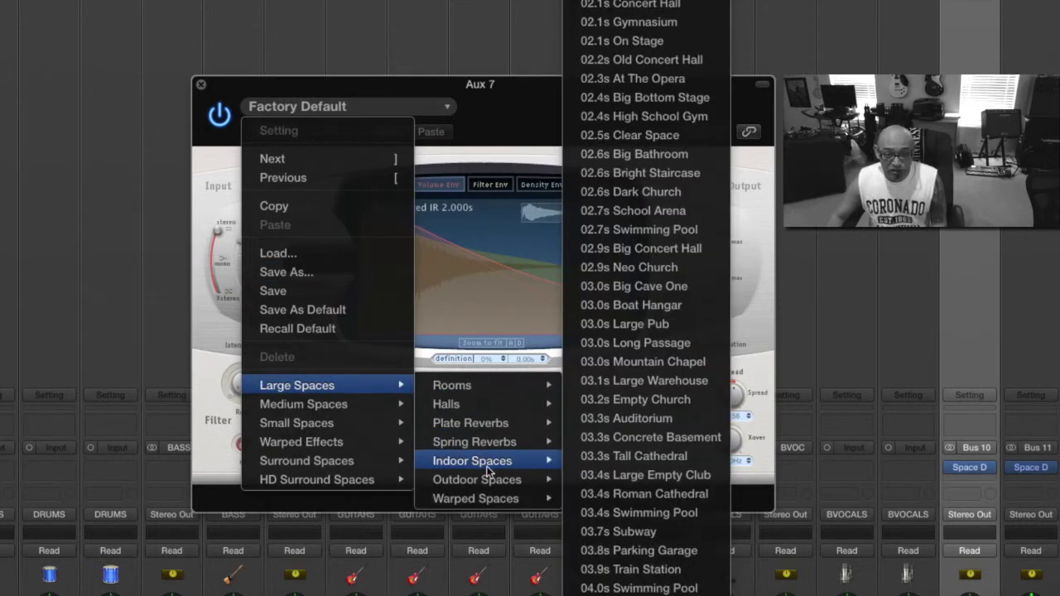
click(653, 572)
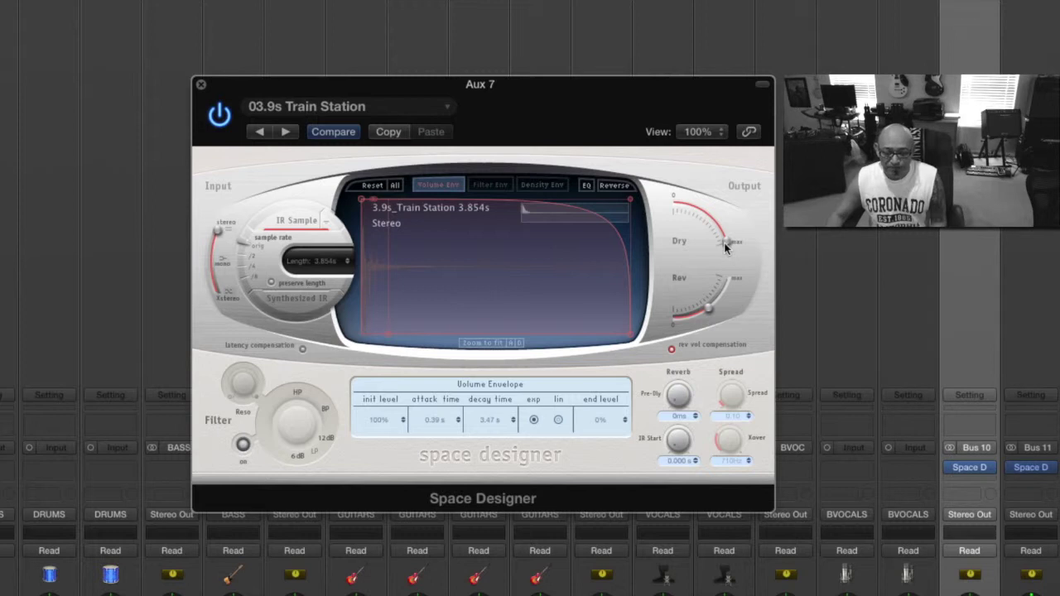
- Set Aux 7's Space Designer to Dry 0, Rev maximum and a 30 ms pre-delay, and close the plug-in window
mouse_move(725, 240)
mouse_down()
mouse_move(725, 277)
mouse_move(720, 242)
mouse_up()
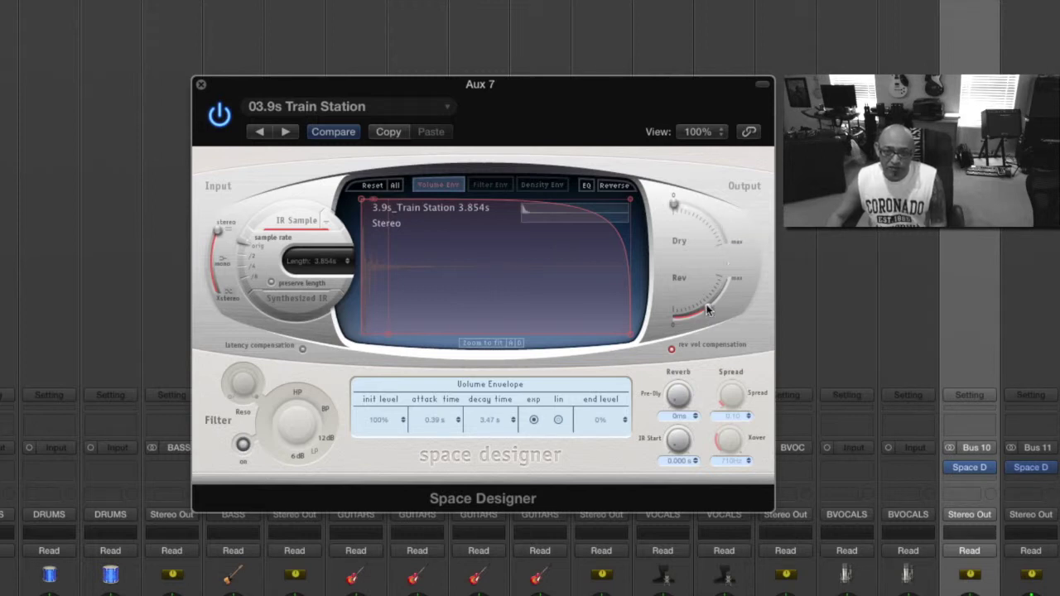
drag(710, 312, 740, 279)
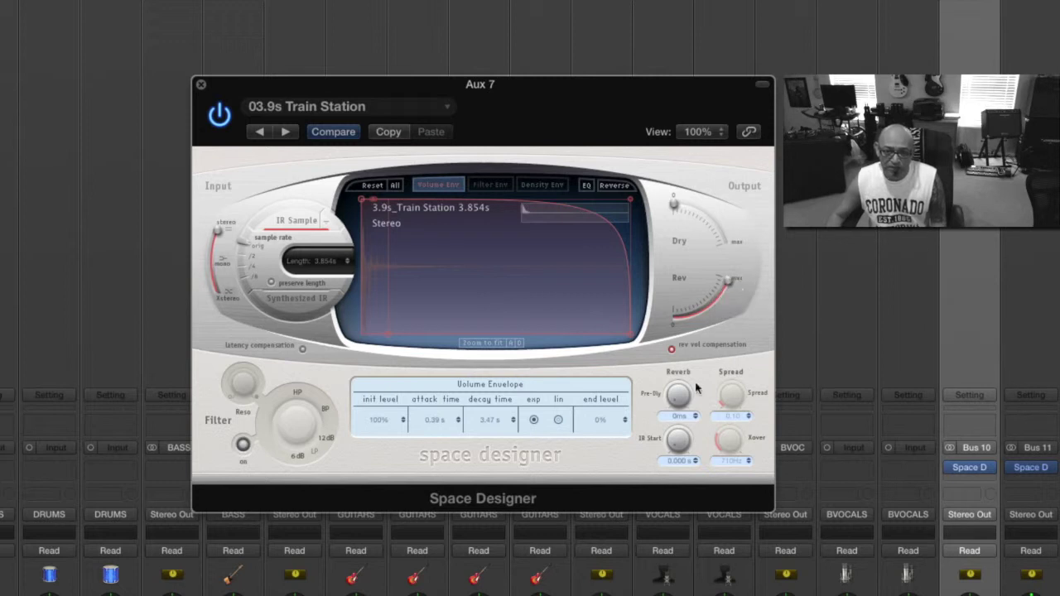
drag(679, 397, 679, 396)
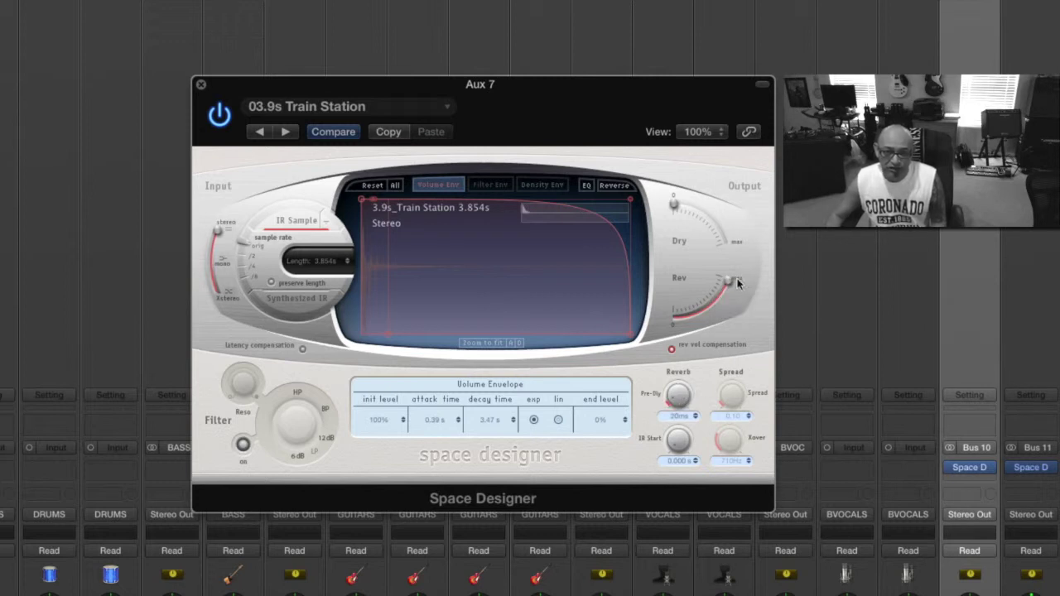
click(201, 85)
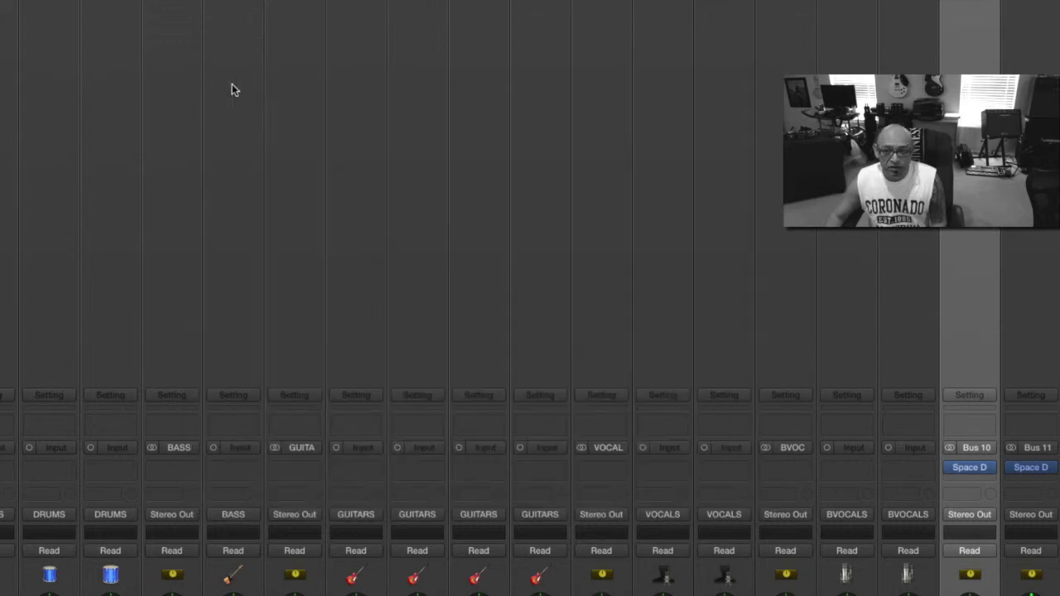
- Rename the Aux 7 channel strip as REV L
scroll(480, 331, down, 5)
scroll(579, 415, right, 7)
click(726, 580)
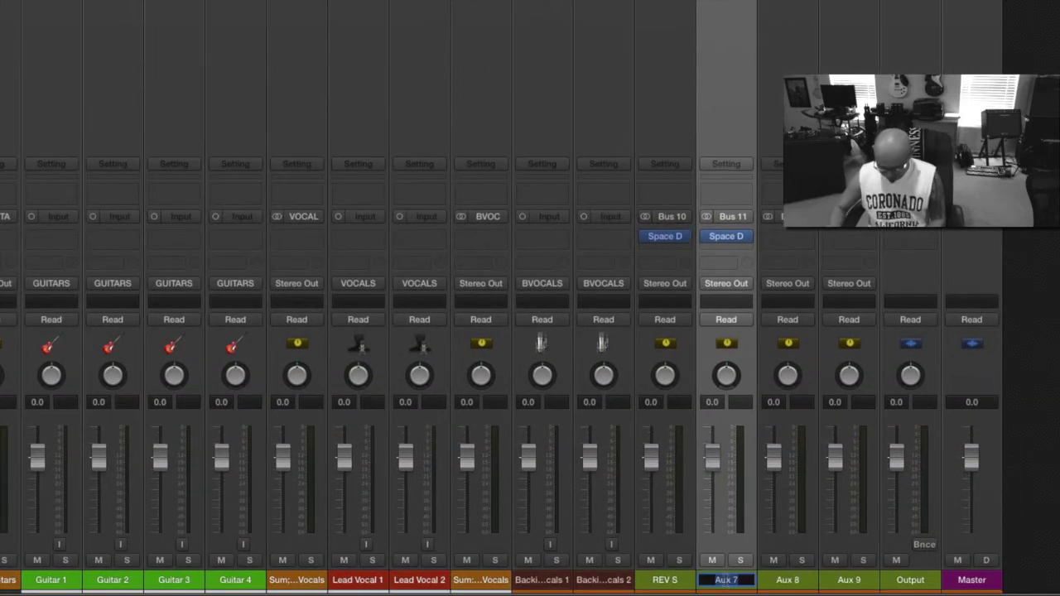
text(REV L)
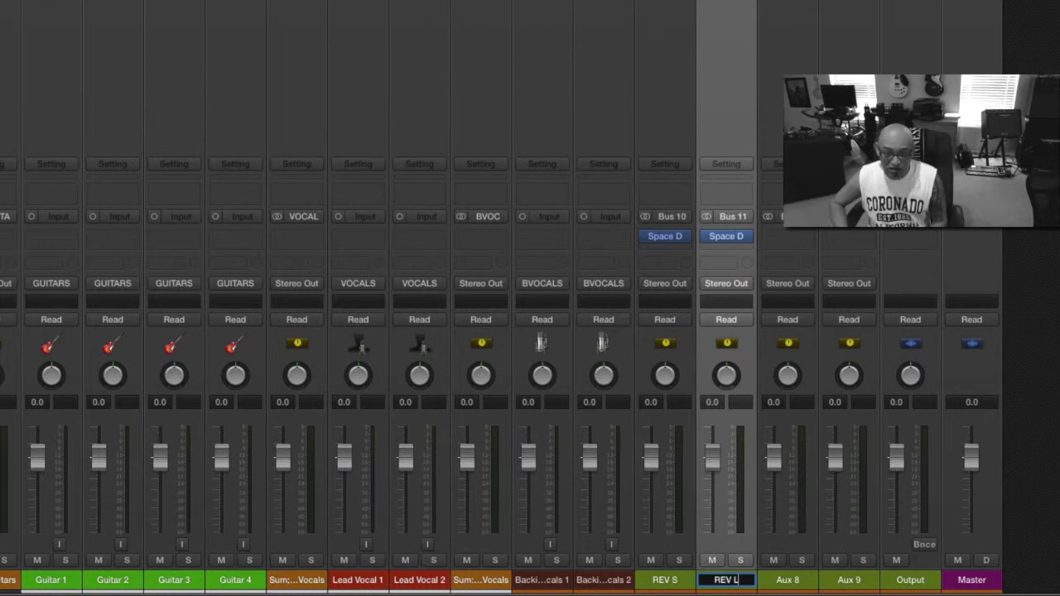
key(Return)
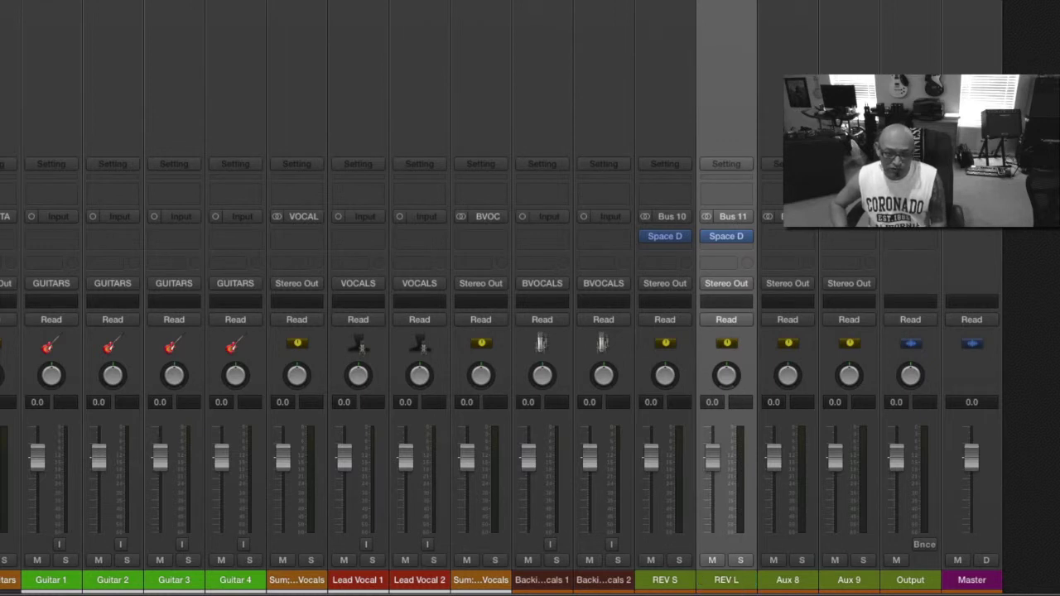
- Insert the stereo Waves Aphex Vintage Exciter Audio Unit on the Aux 8 strip
click(806, 240)
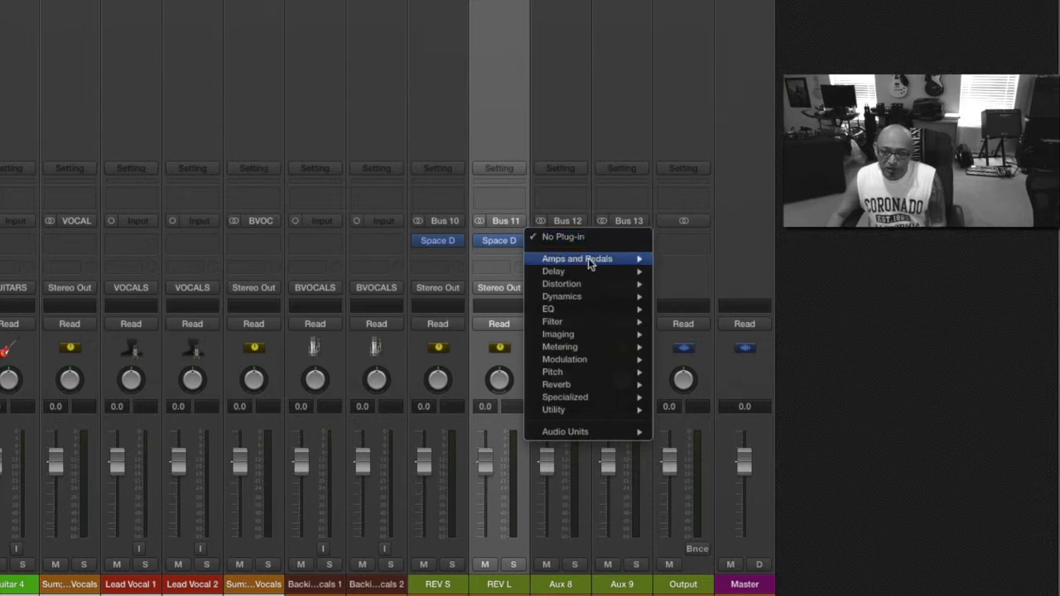
mouse_move(595, 434)
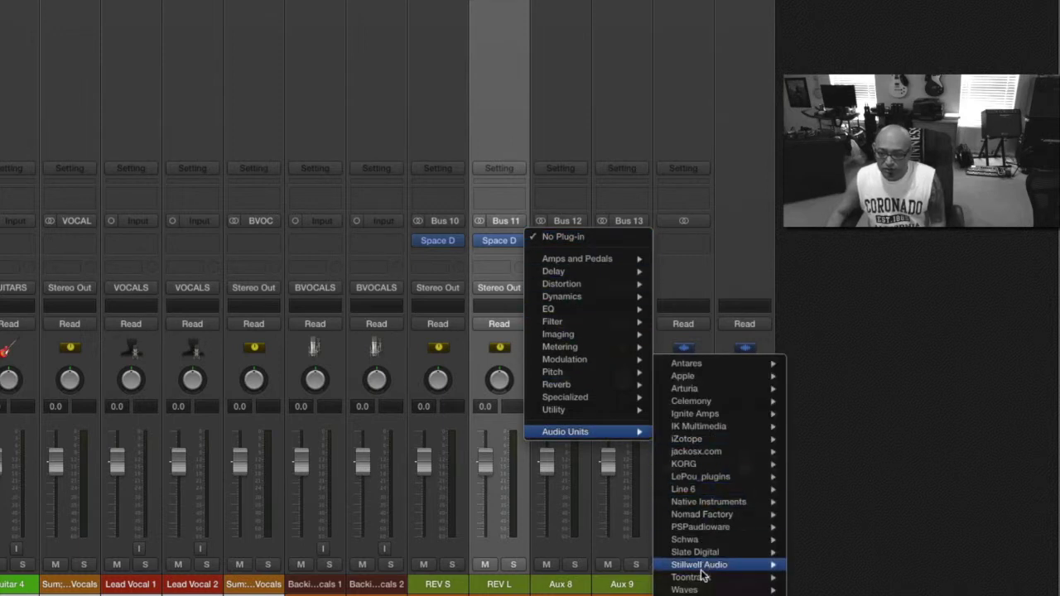
mouse_move(698, 590)
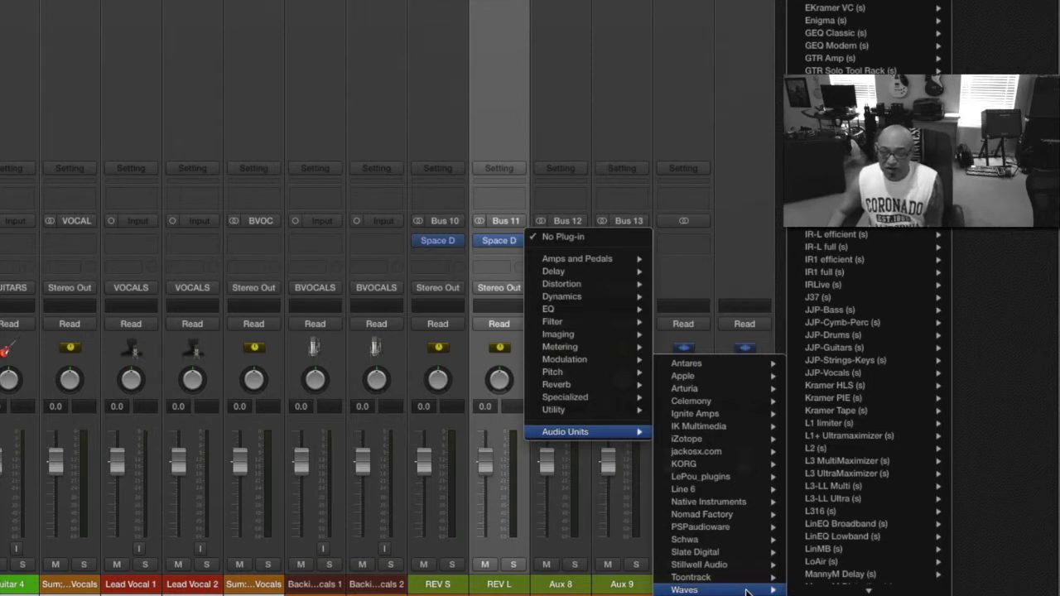
scroll(868, 436, up, 10)
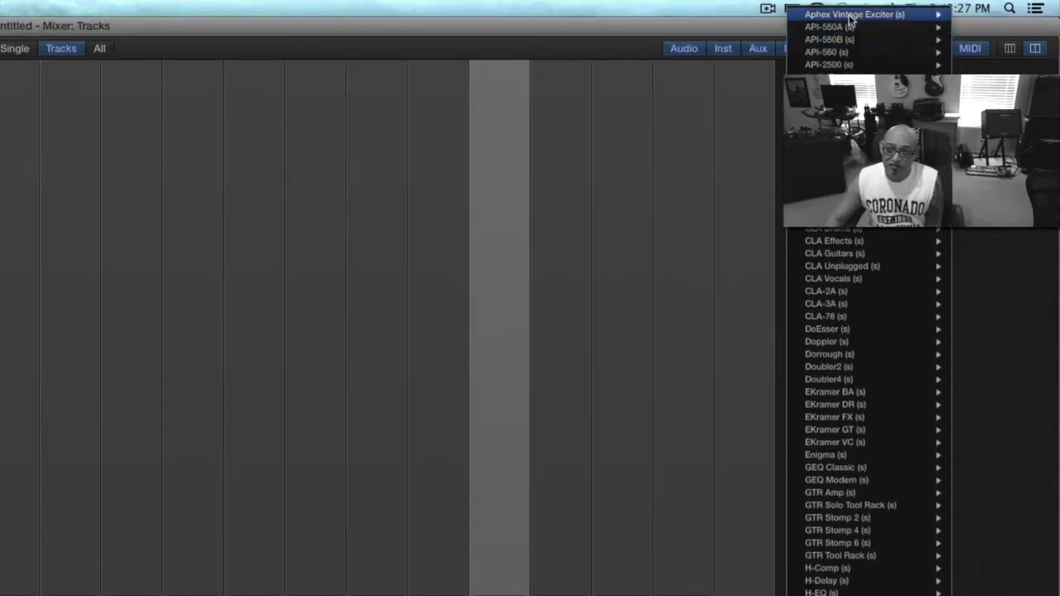
mouse_move(928, 17)
click(974, 18)
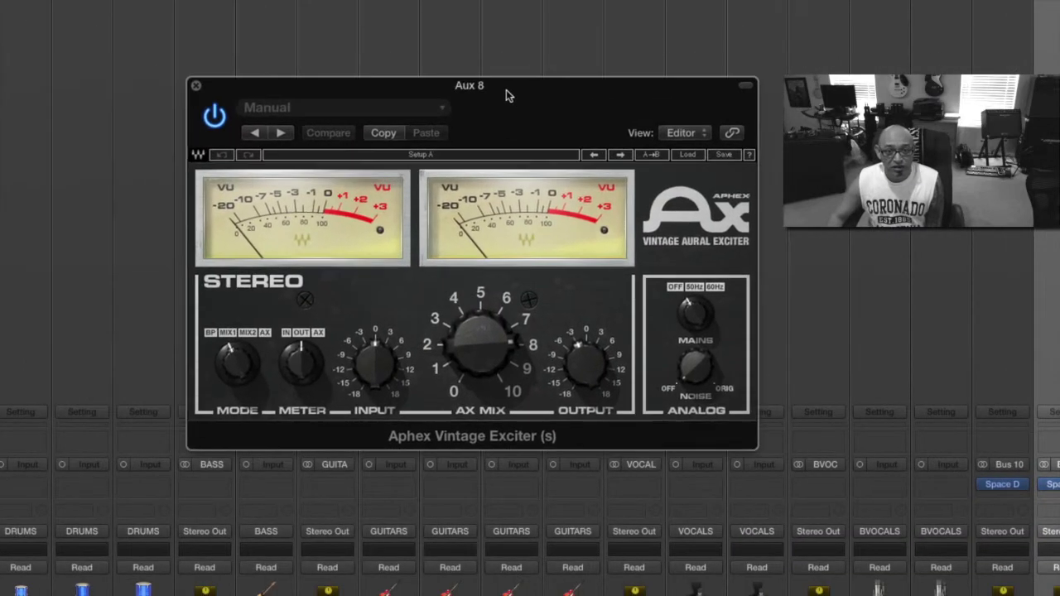
- Set Aux 8's Aphex exciter to AX mode with output at 0 and analog noise off, and close the plug-in window
drag(505, 94, 516, 94)
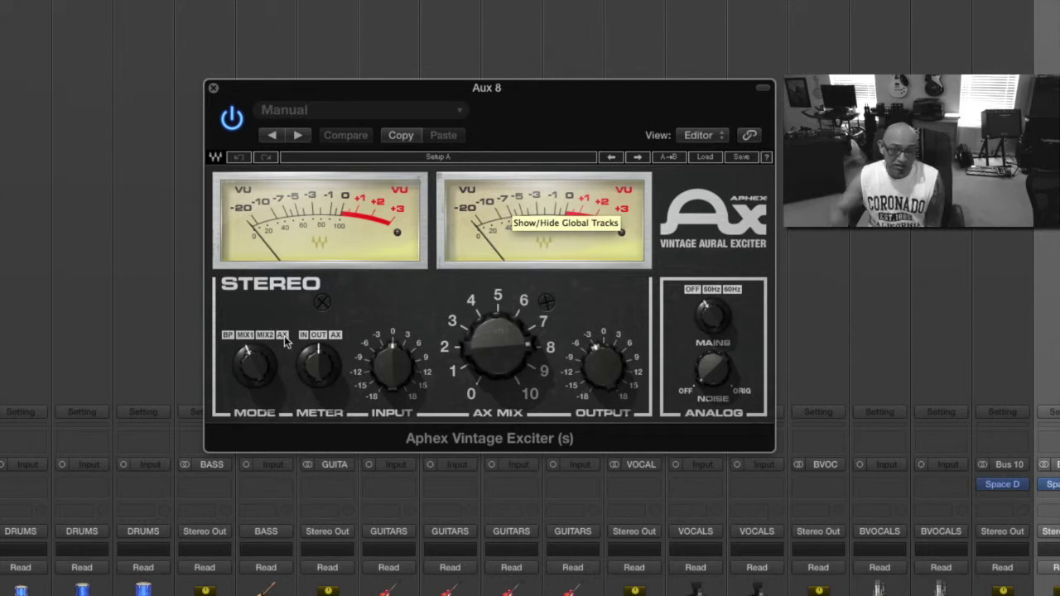
click(254, 366)
drag(254, 366, 257, 377)
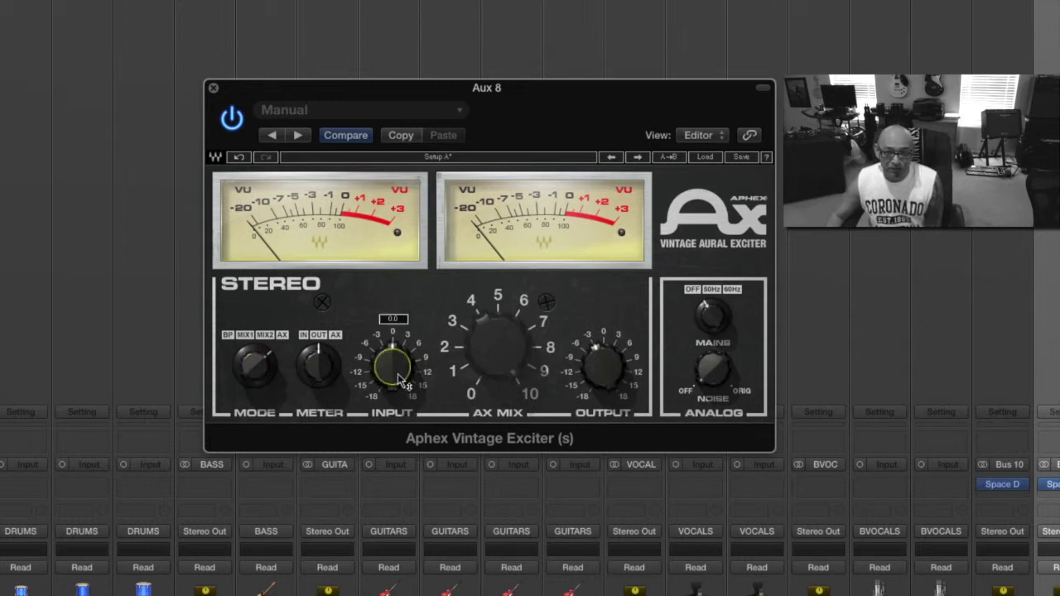
mouse_move(602, 369)
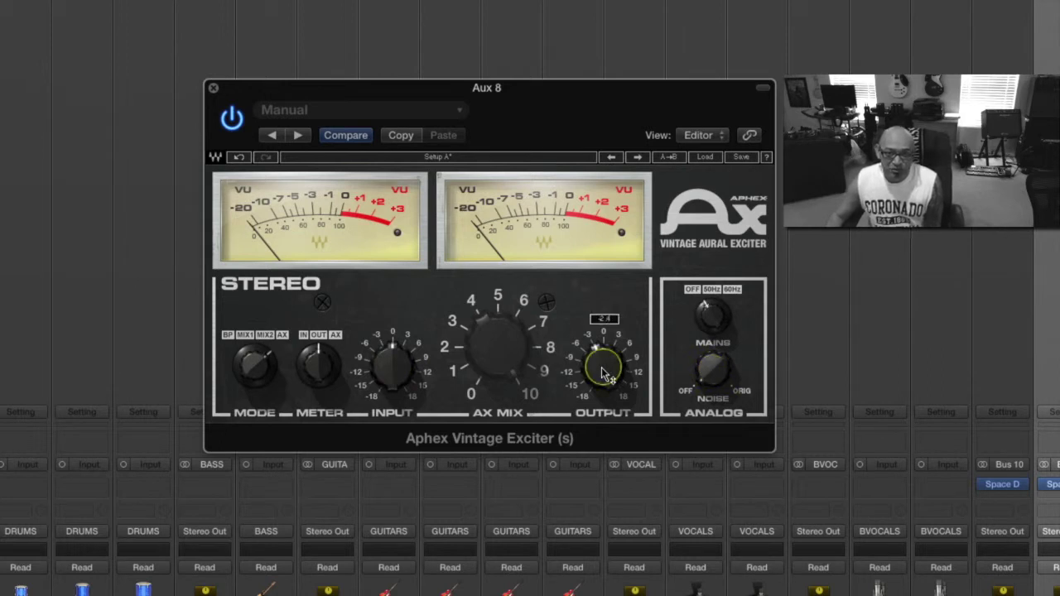
drag(607, 375, 607, 363)
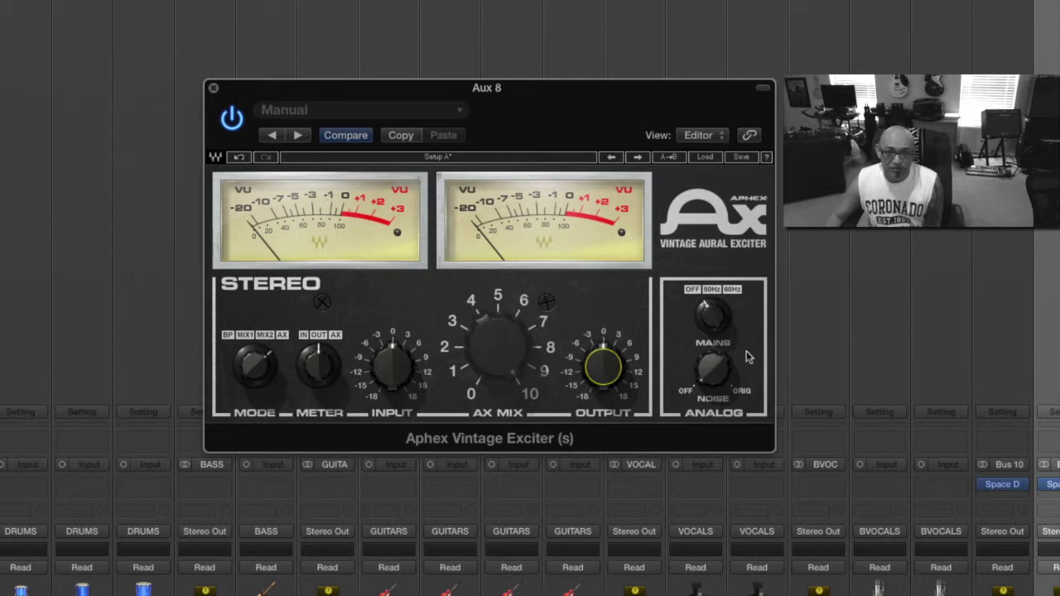
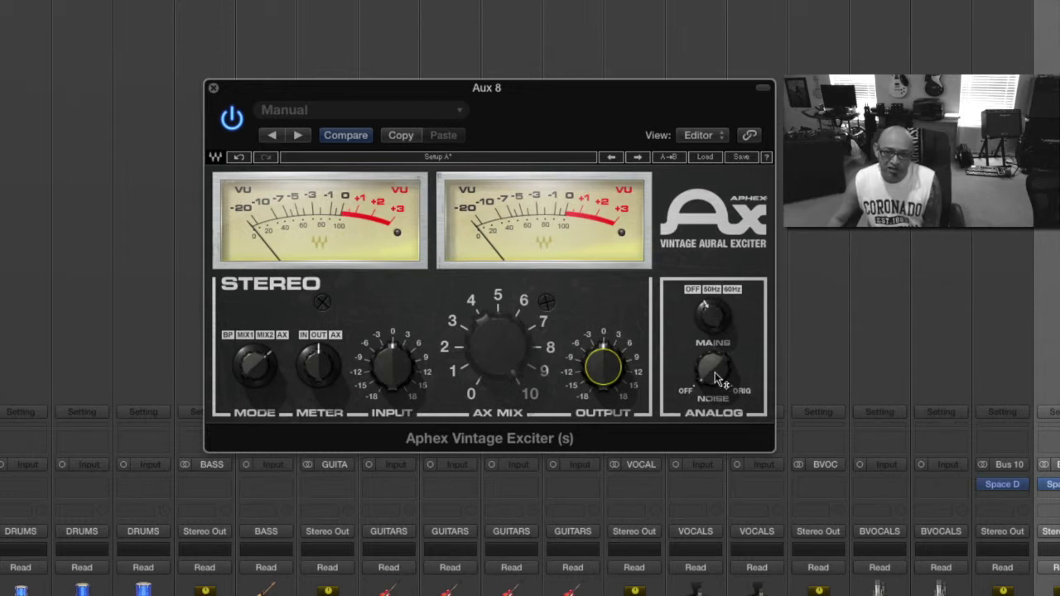
drag(715, 372, 711, 376)
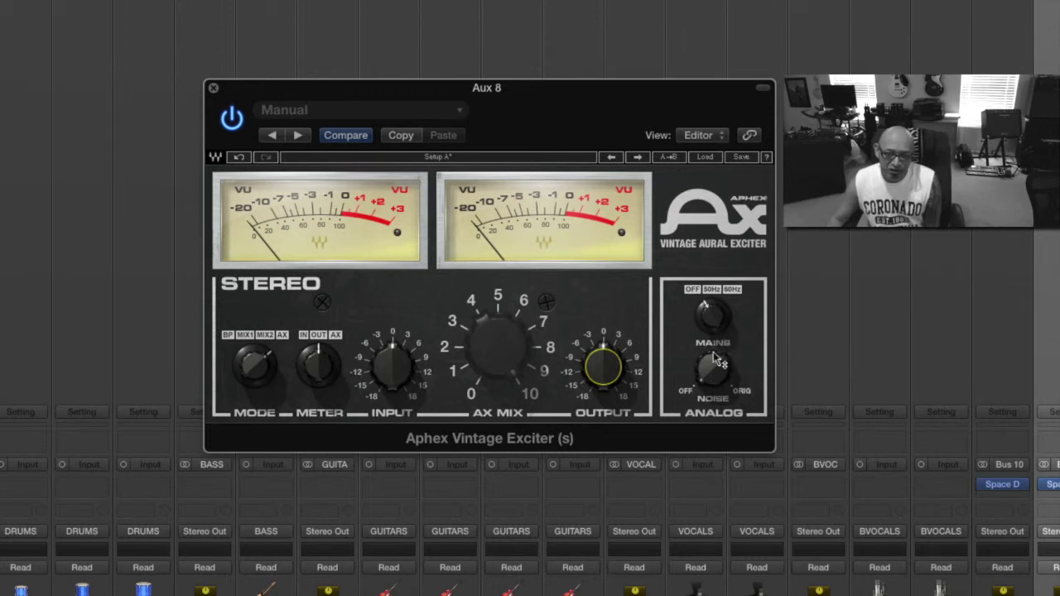
mouse_move(717, 360)
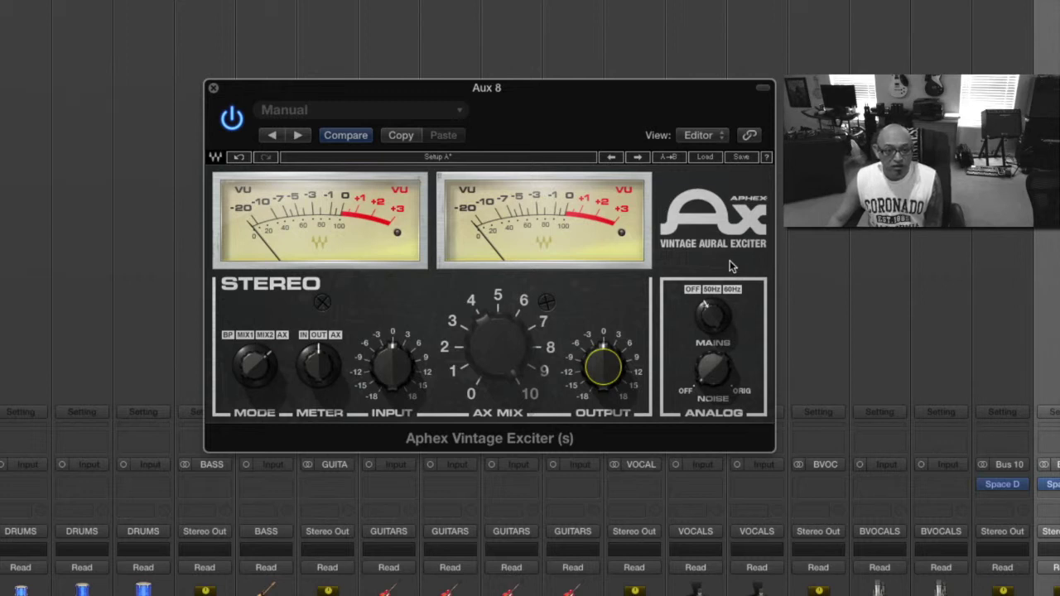
click(214, 90)
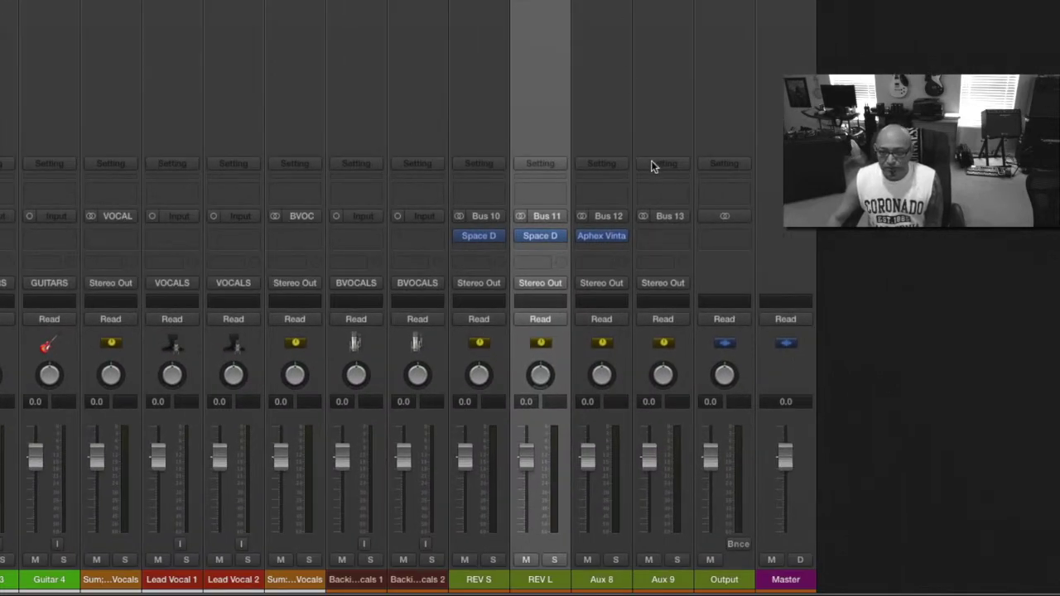
- Rename the Aux 8 channel strip as APHEX
double_click(599, 580)
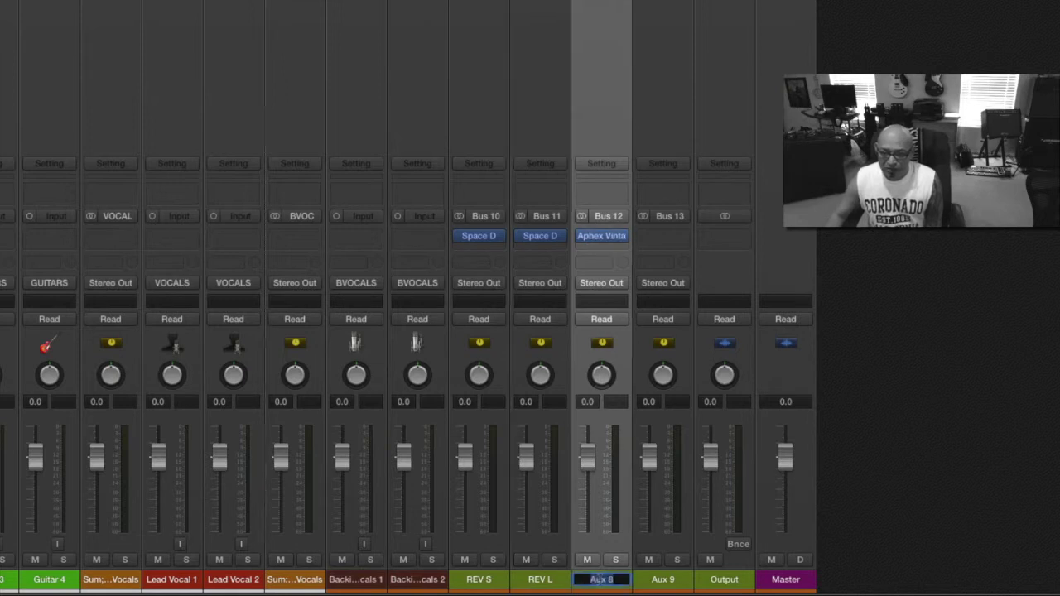
text(APHEX)
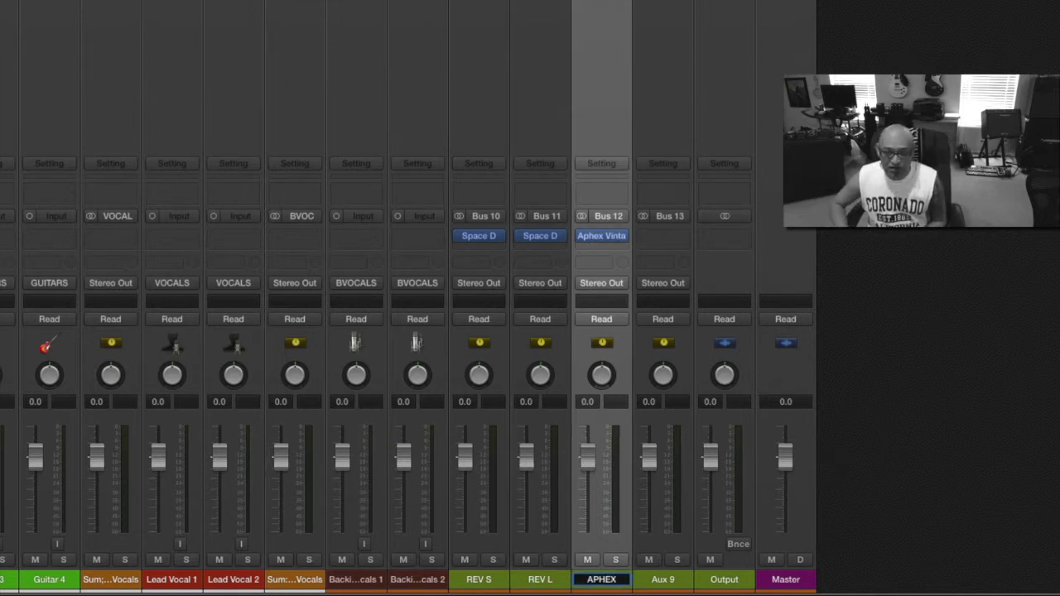
key(Return)
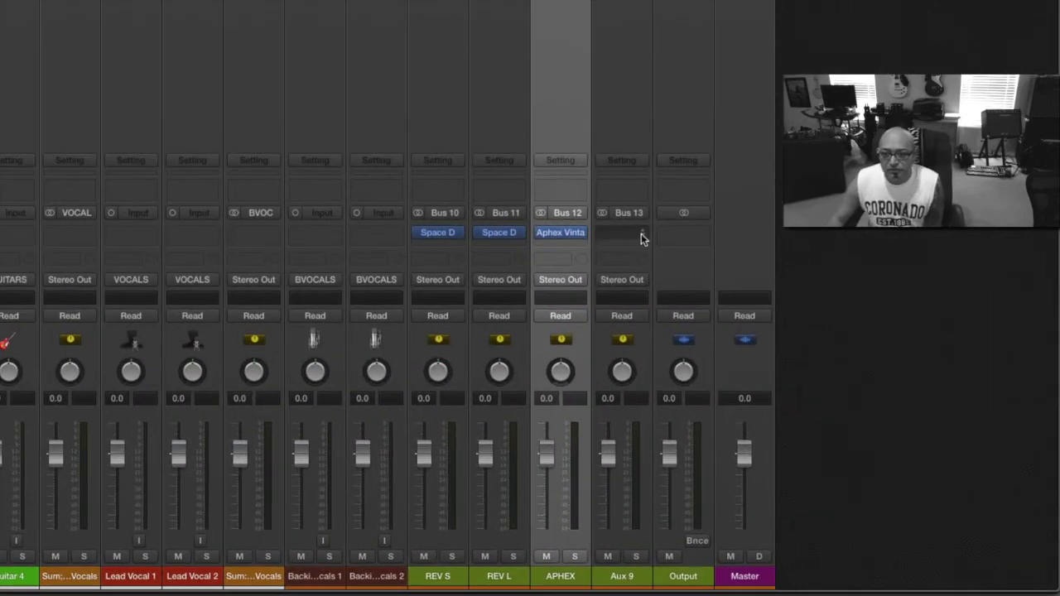
- Insert the stereo Waves Reel ADT Audio Unit on the Aux 9 strip fed by Bus 13
click(642, 236)
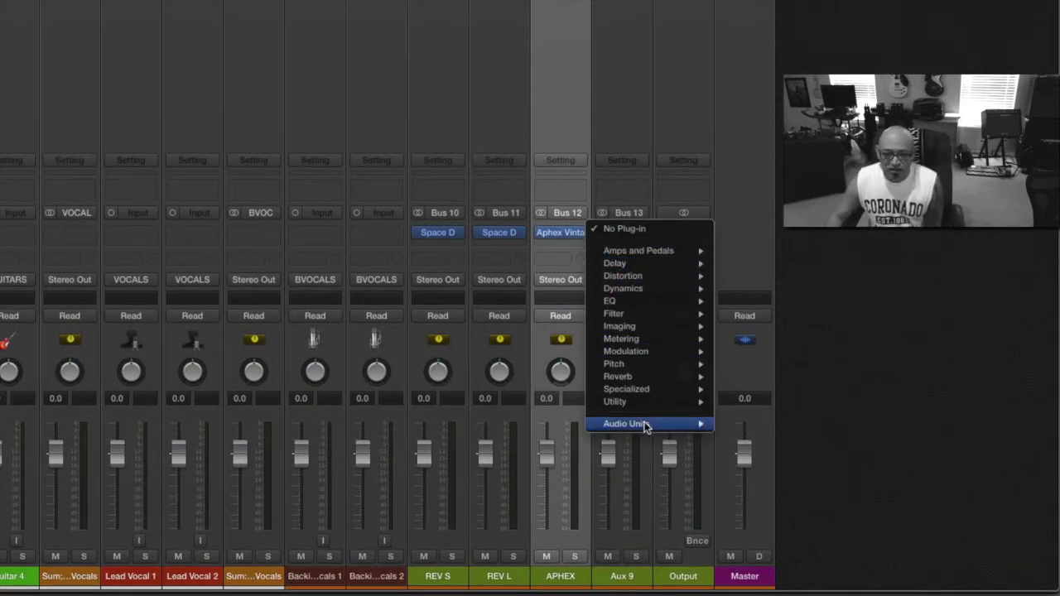
mouse_move(646, 425)
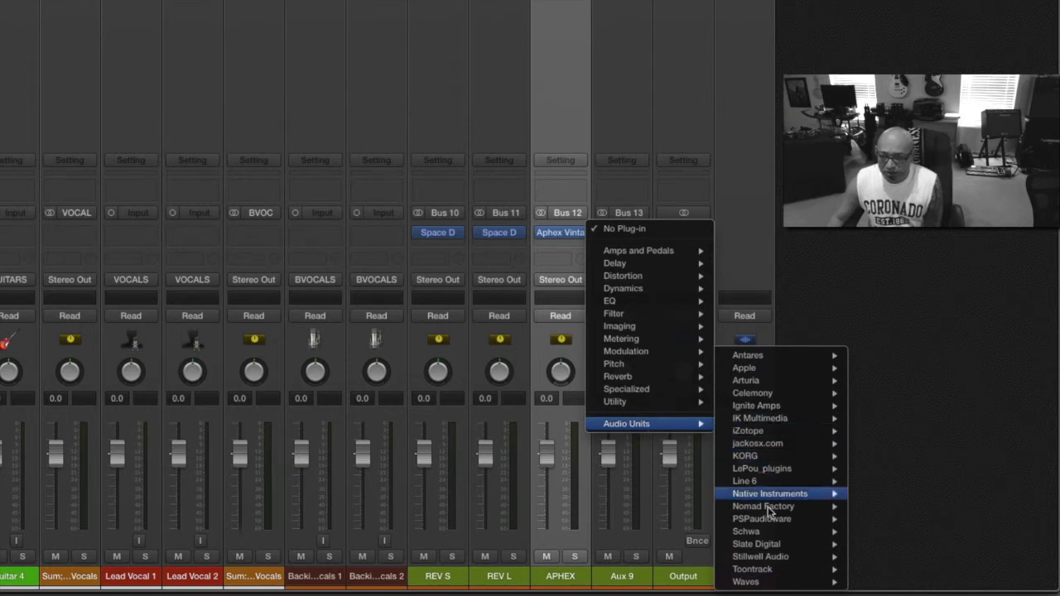
mouse_move(771, 582)
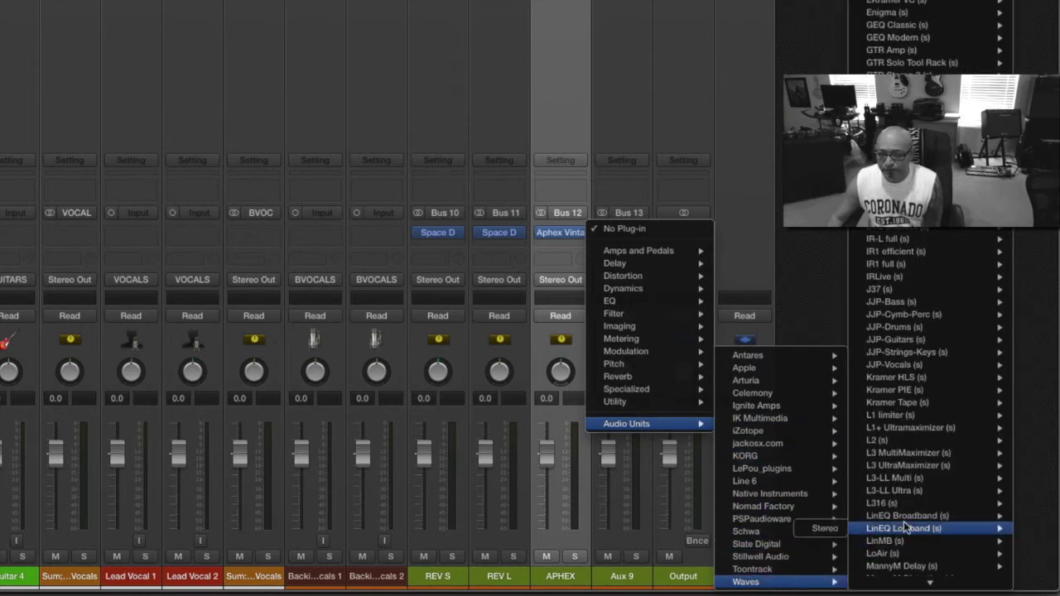
scroll(899, 530, down, 10)
scroll(905, 527, down, 12)
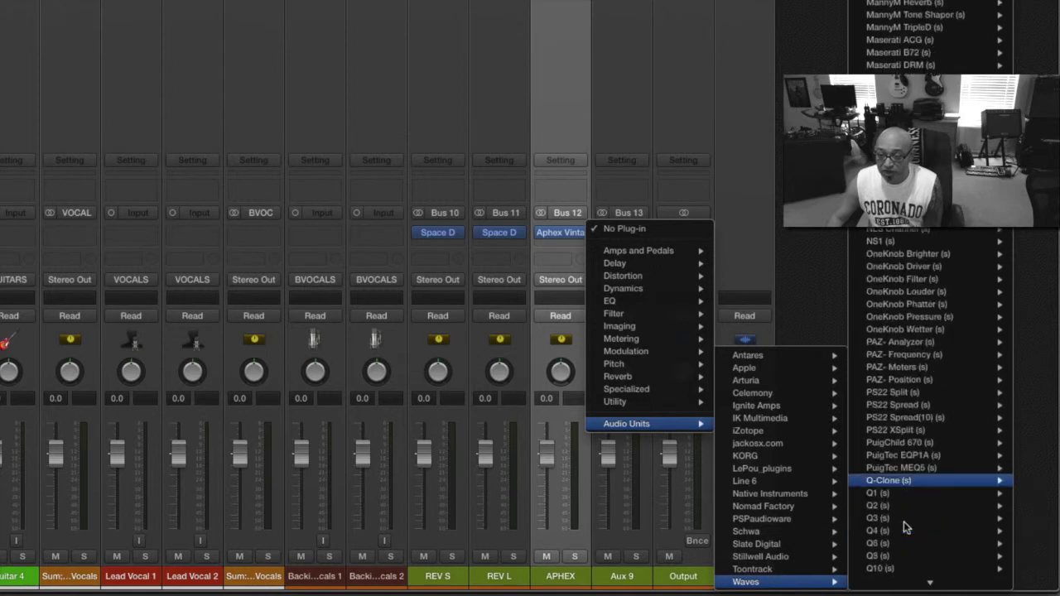
scroll(906, 527, down, 4)
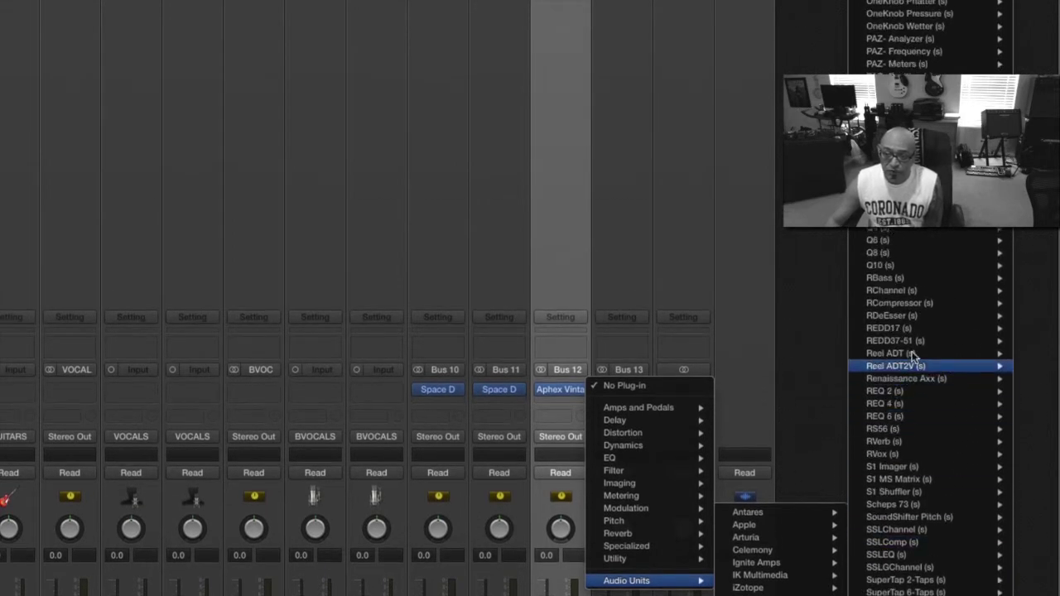
mouse_move(911, 353)
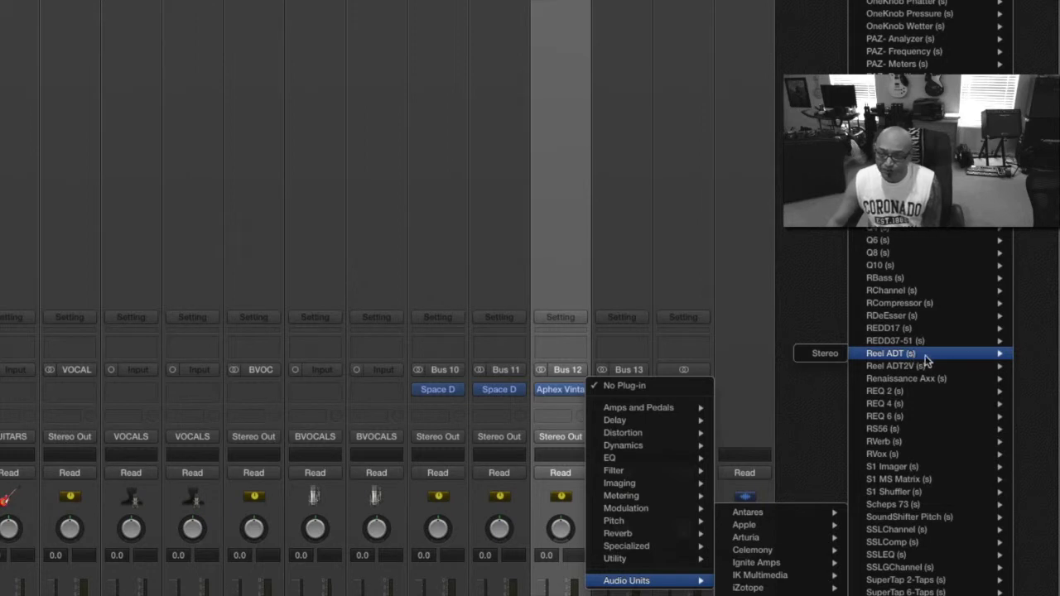
click(824, 355)
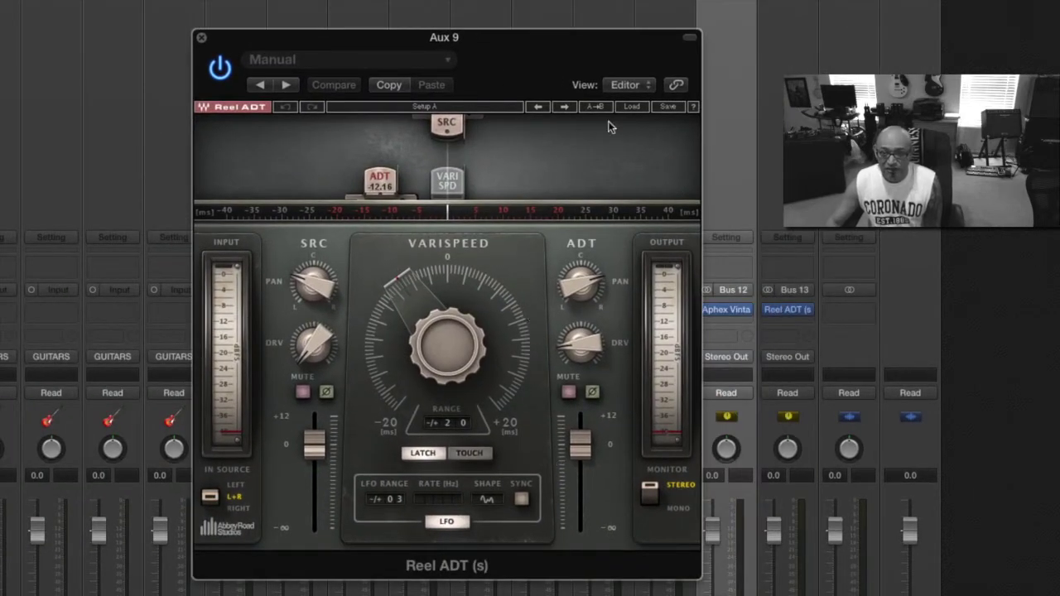
- Load the Classic Vocal ADT factory preset into Aux 9's Reel ADT and close the plug-in window
click(630, 107)
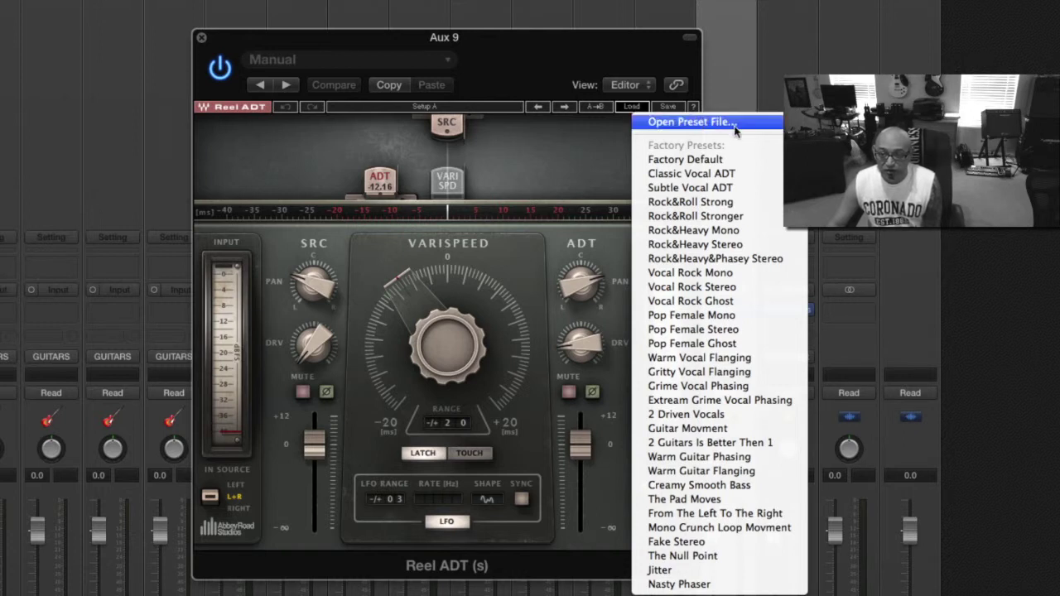
click(739, 179)
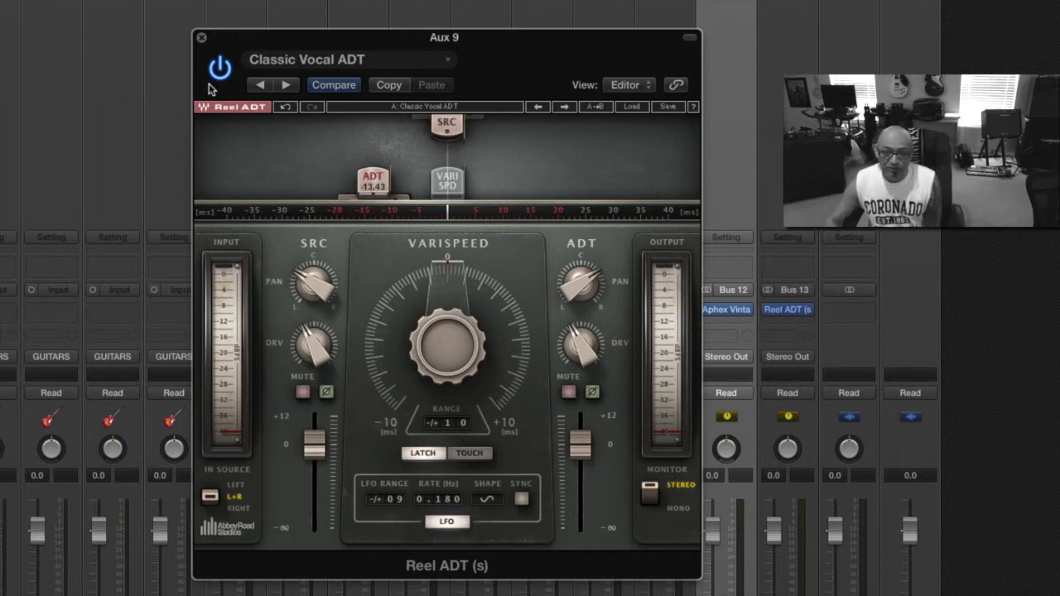
click(201, 38)
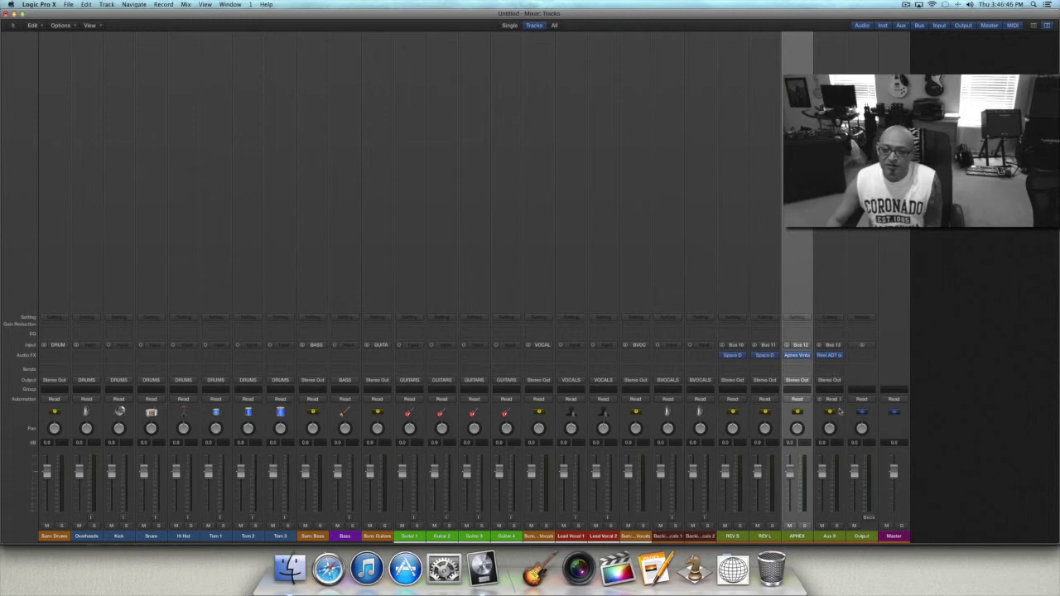
- Rename the Aux 9 channel strip as RADT
click(829, 537)
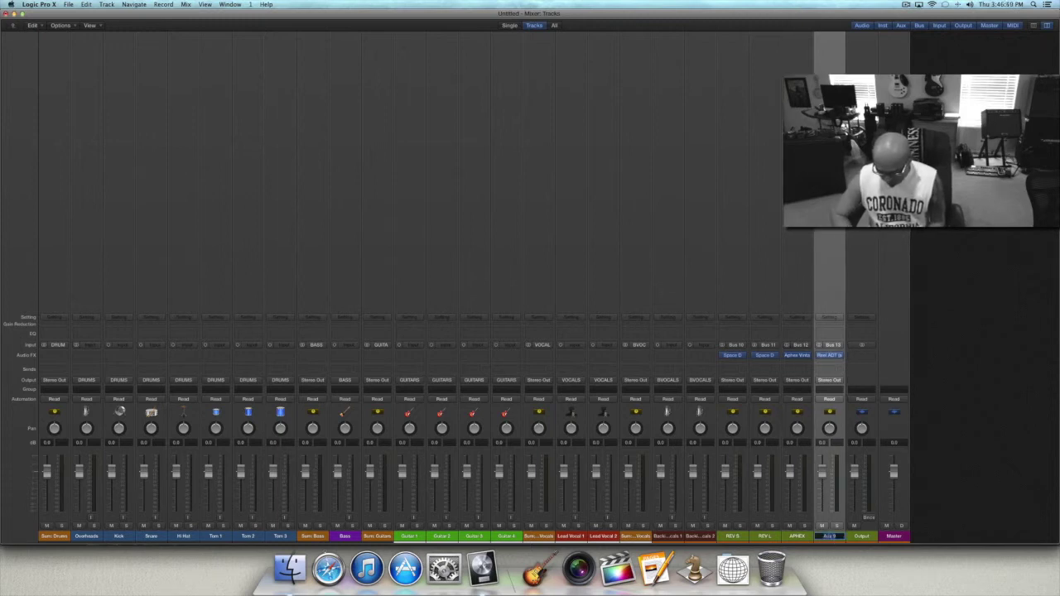
text(RADT)
key(Return)
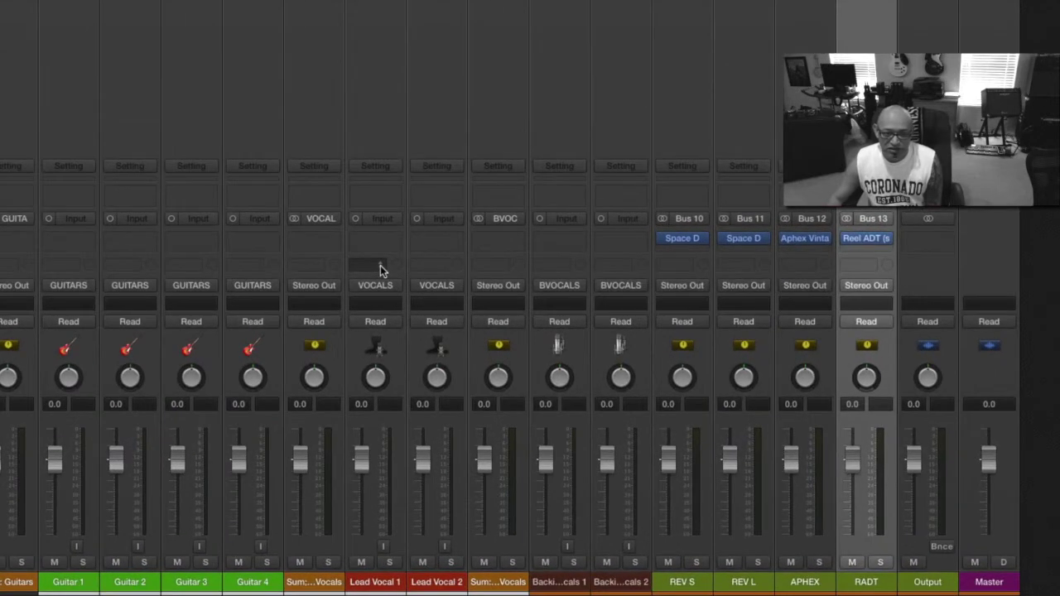
- Try out a Bus 10 (REV S) send and its level control on Lead Vocal 1, and remove the send
click(380, 265)
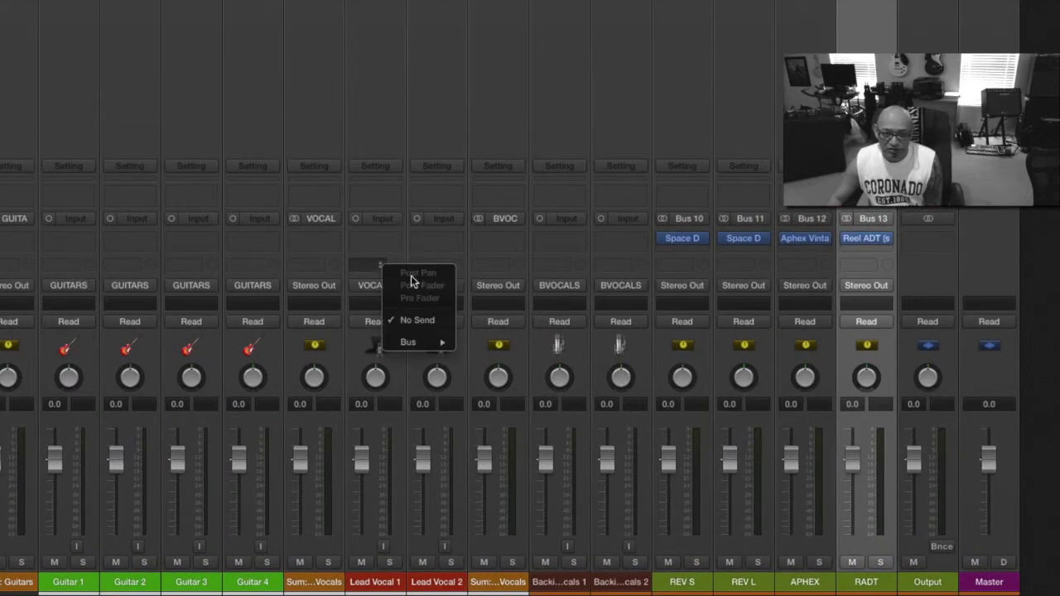
mouse_move(407, 347)
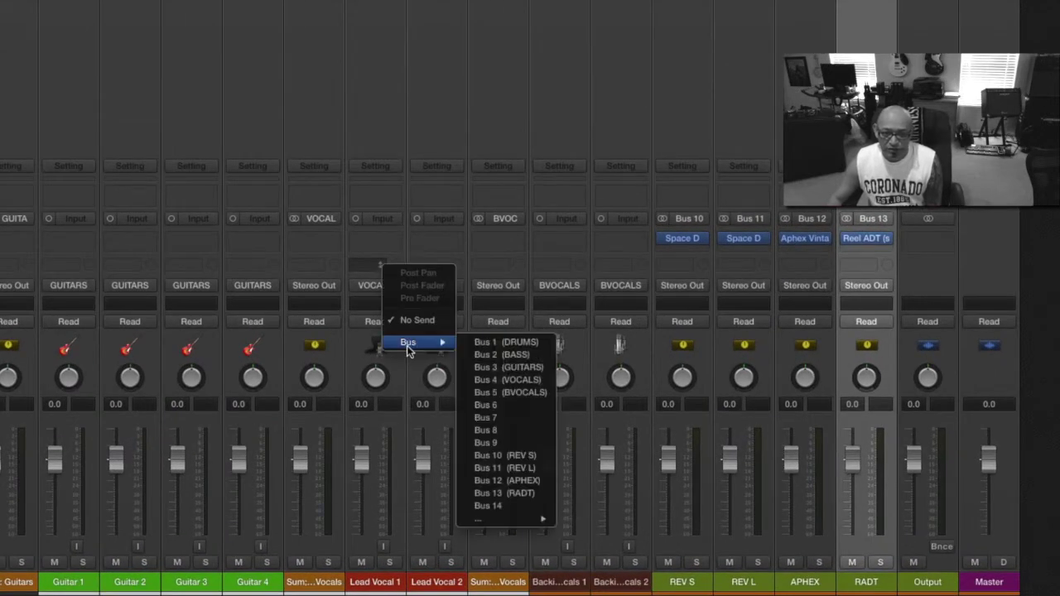
click(546, 458)
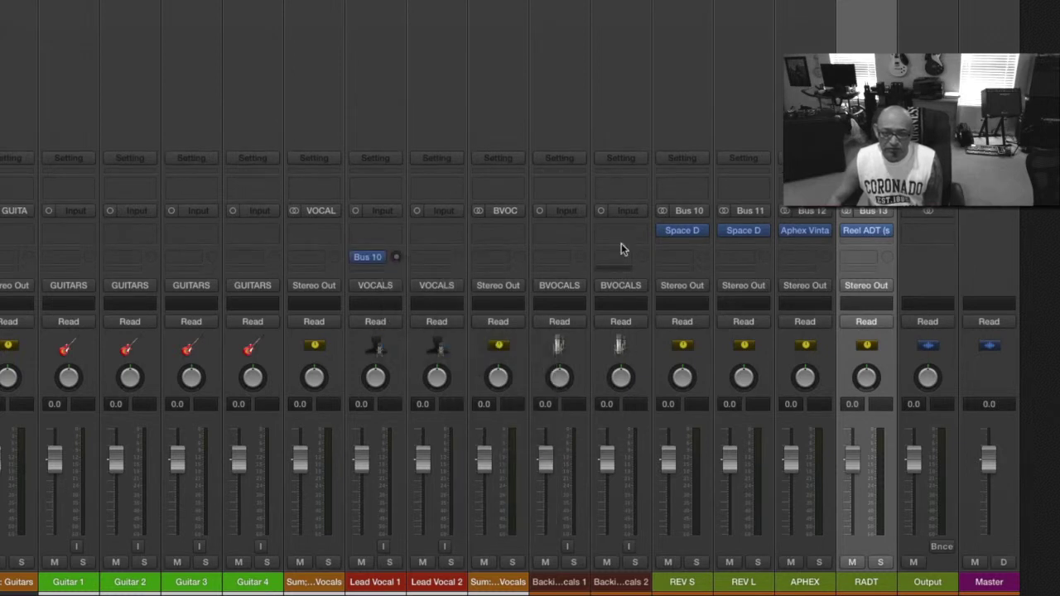
mouse_move(377, 263)
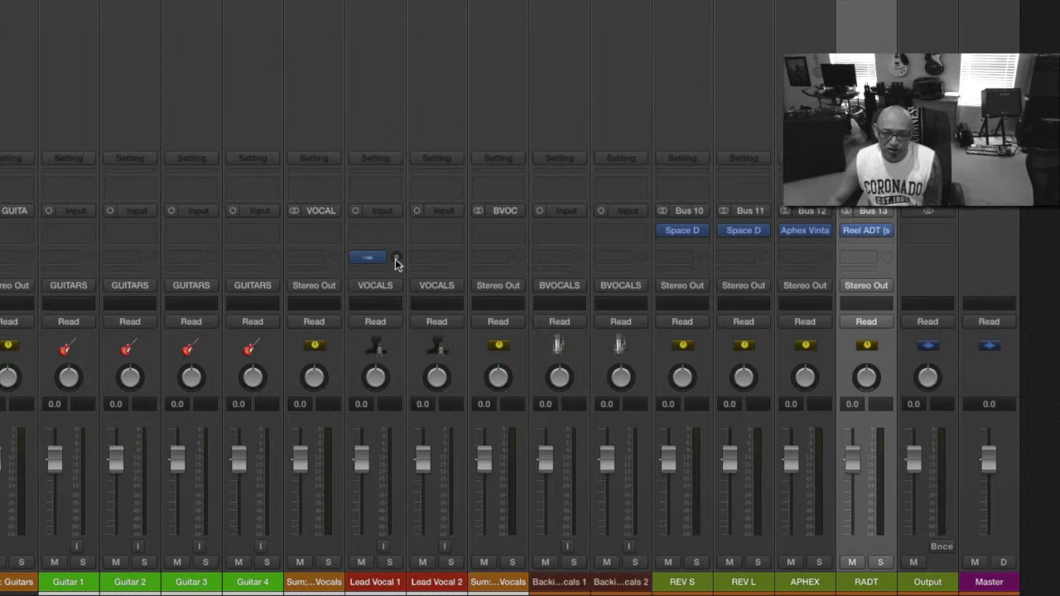
drag(396, 262, 416, 302)
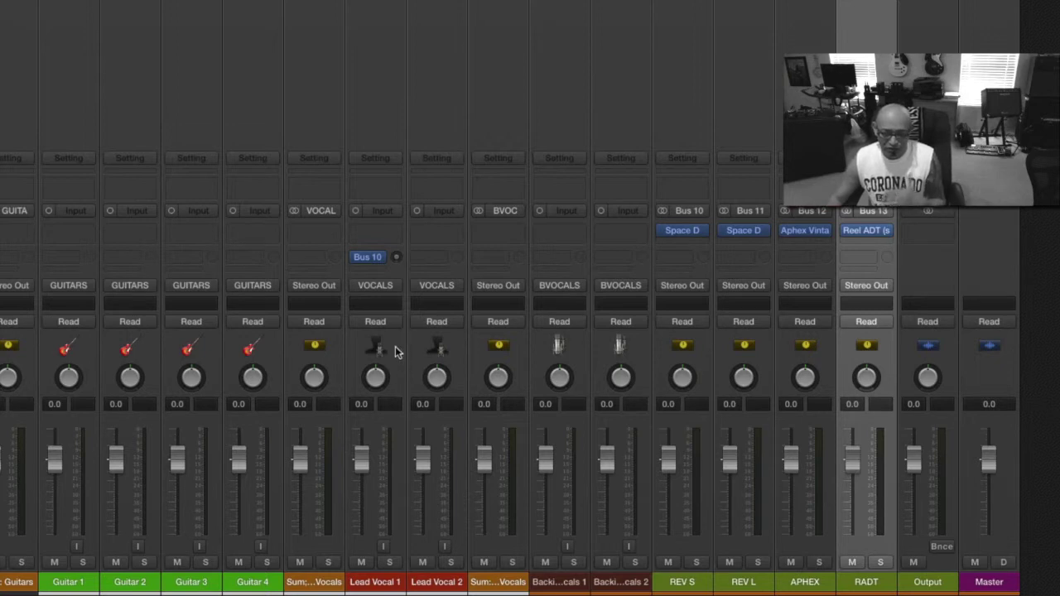
click(379, 259)
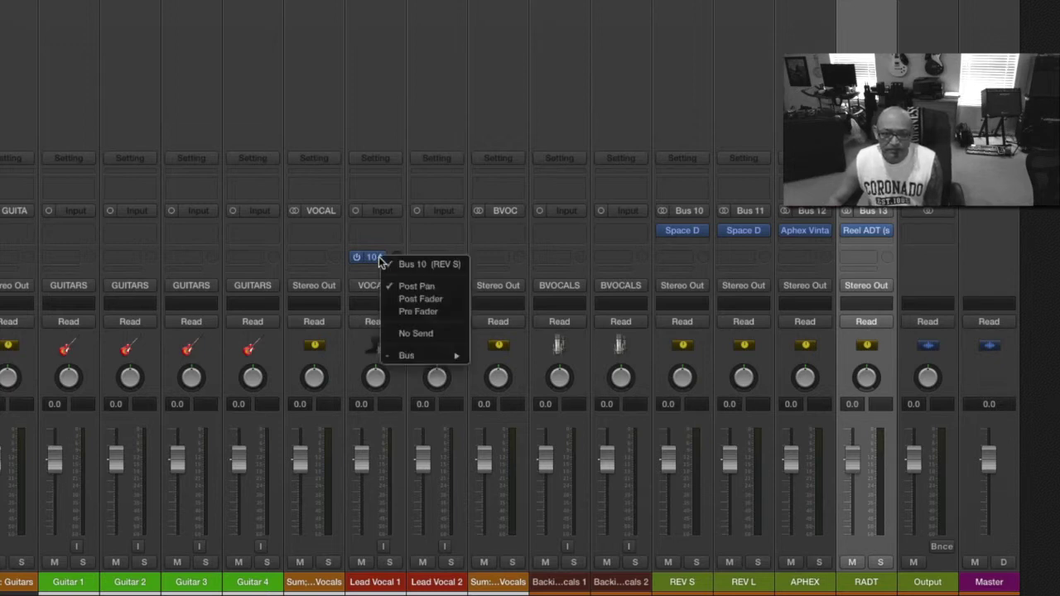
click(417, 334)
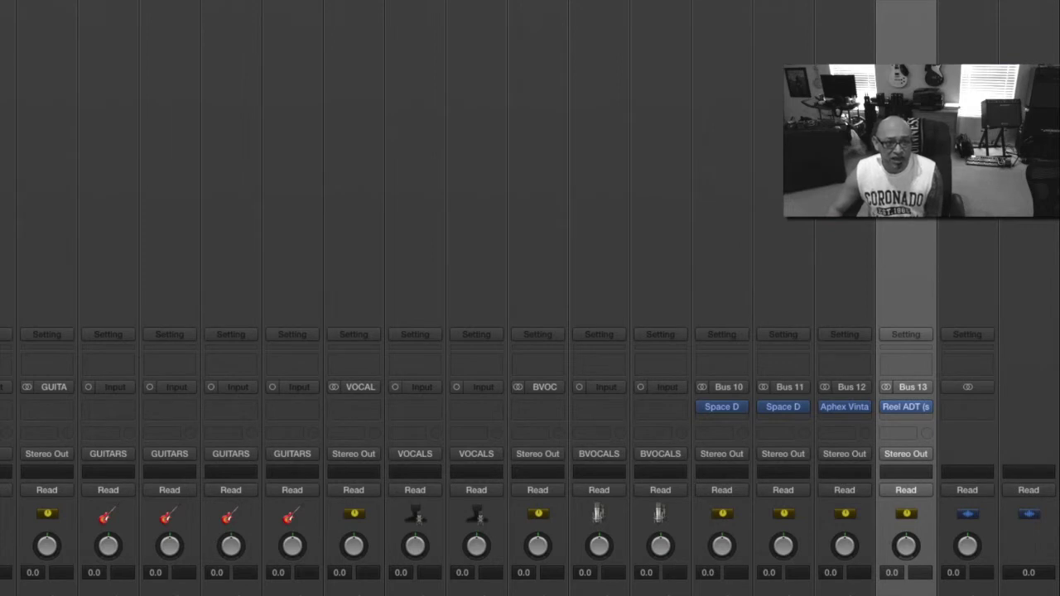
- In the I/O Labels window, give Bus 10 the user-defined long label REV S
drag(143, 0, 517, 45)
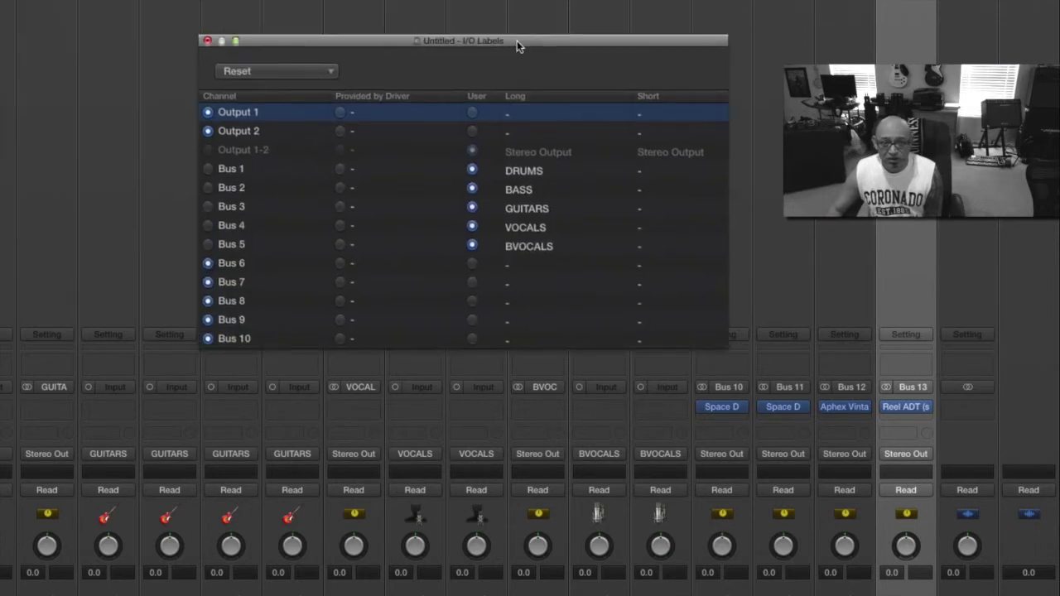
scroll(346, 274, down, 5)
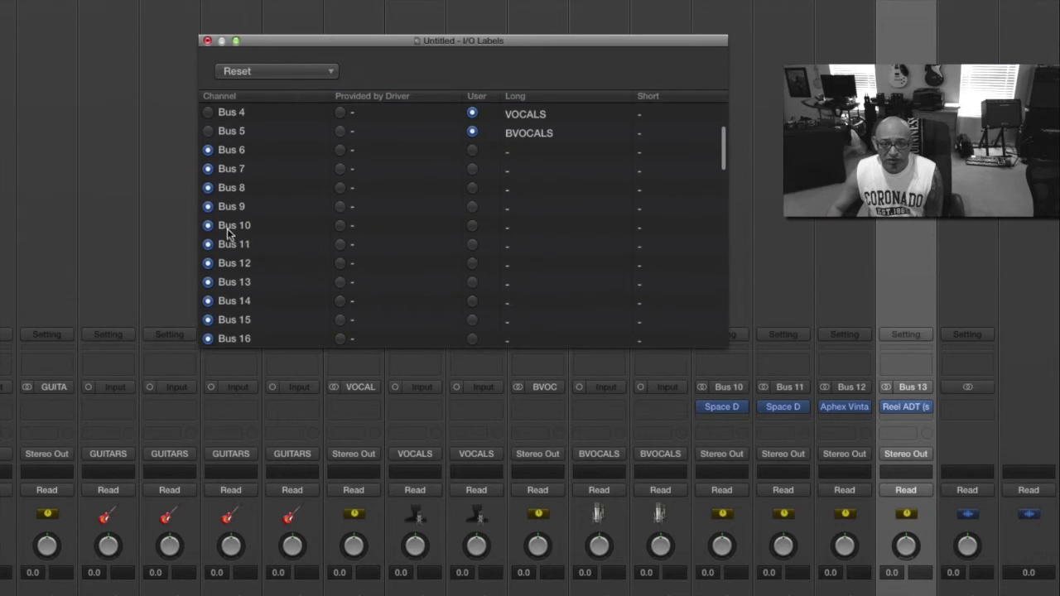
click(472, 227)
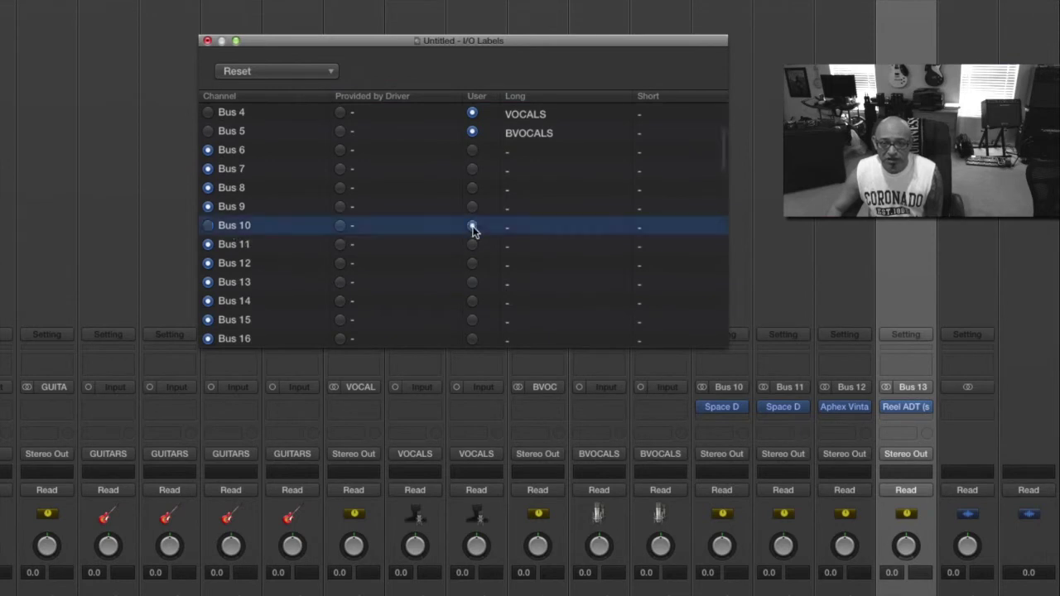
double_click(521, 227)
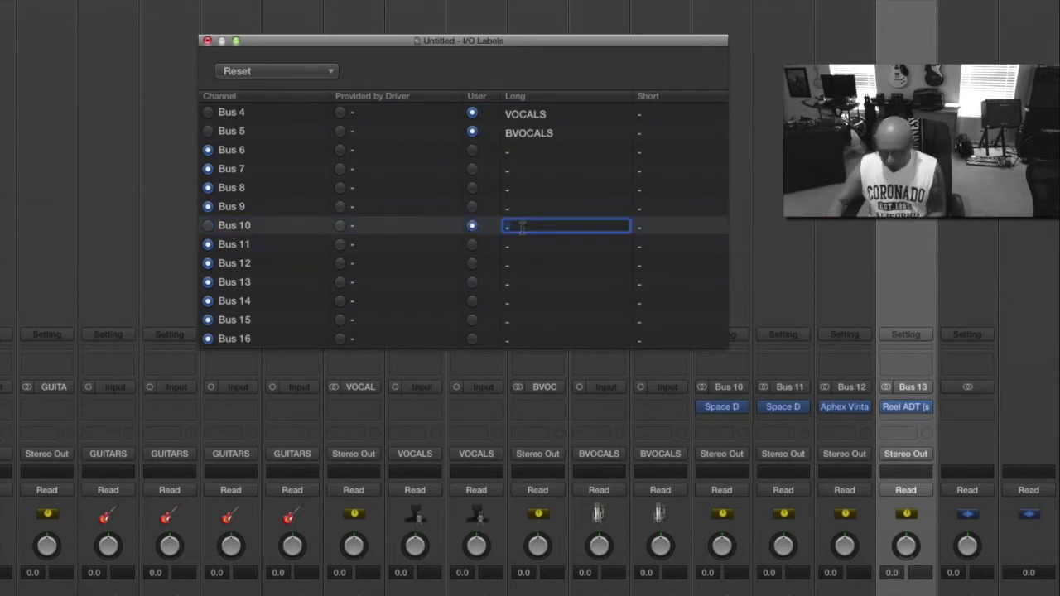
text(REv S)
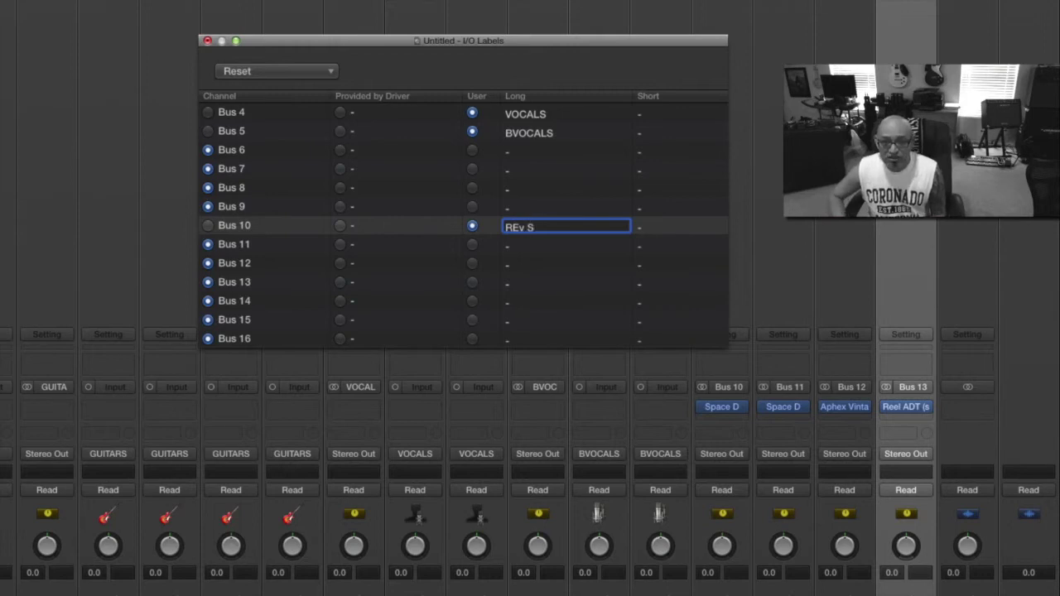
key(BackSpace)
key(BackSpace)
key(BackSpace)
text(V)
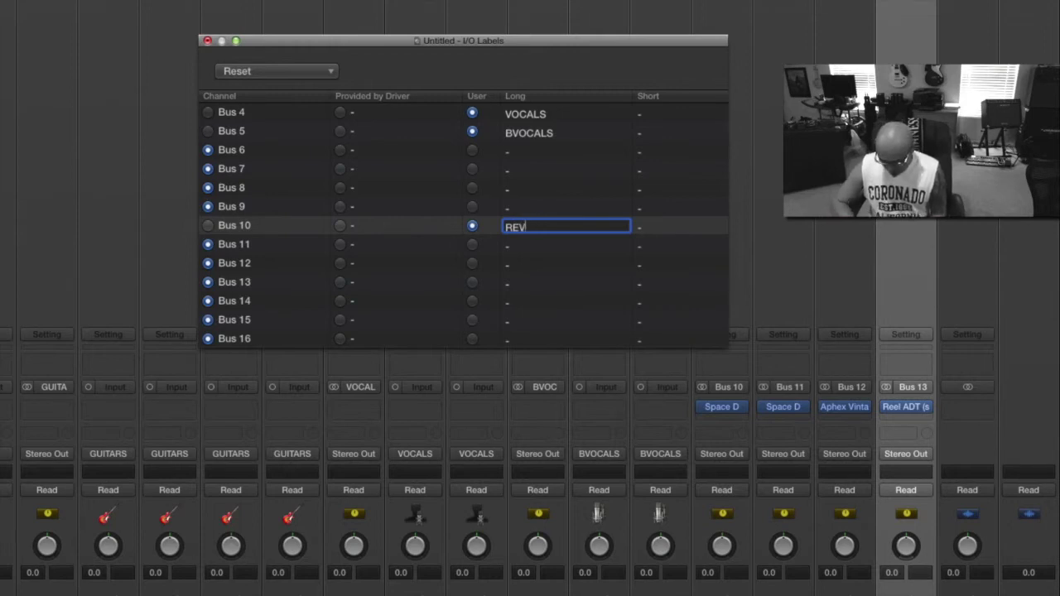
text( S)
key(Return)
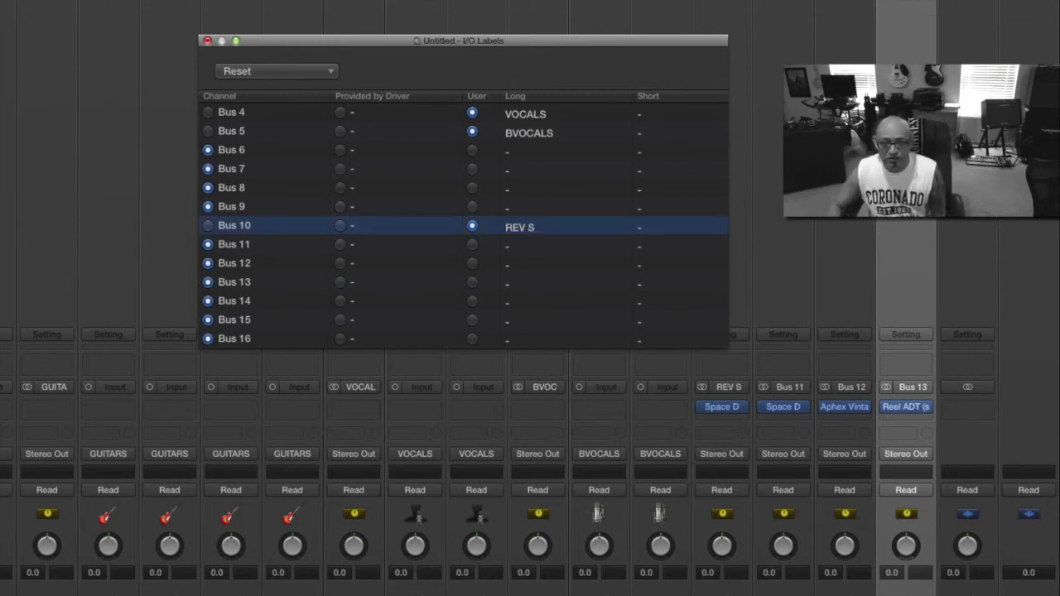
- Enable the user label for Bus 11 and set its long name to REV L
mouse_move(739, 415)
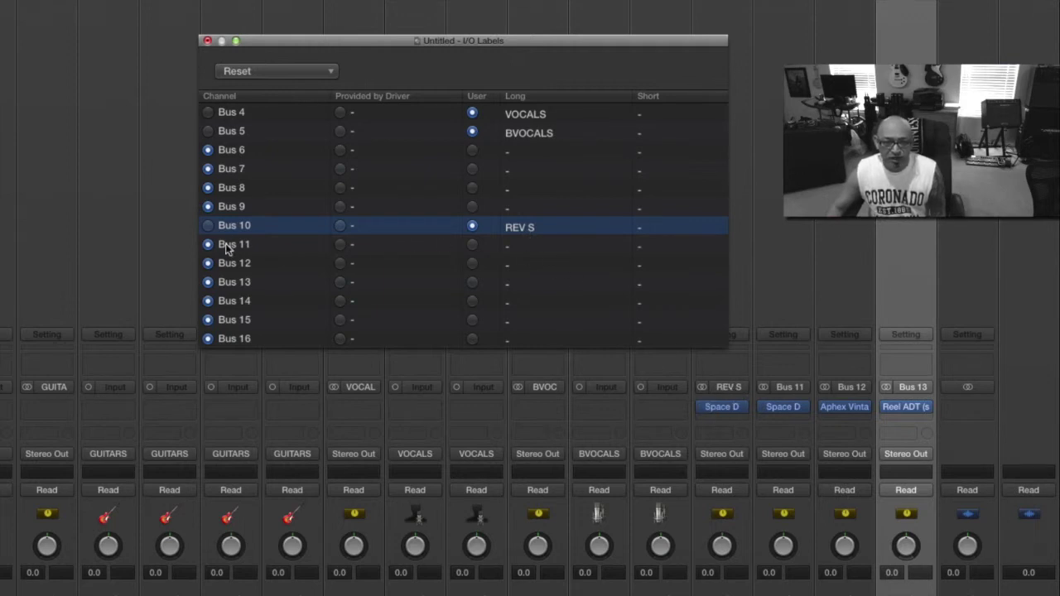
click(473, 245)
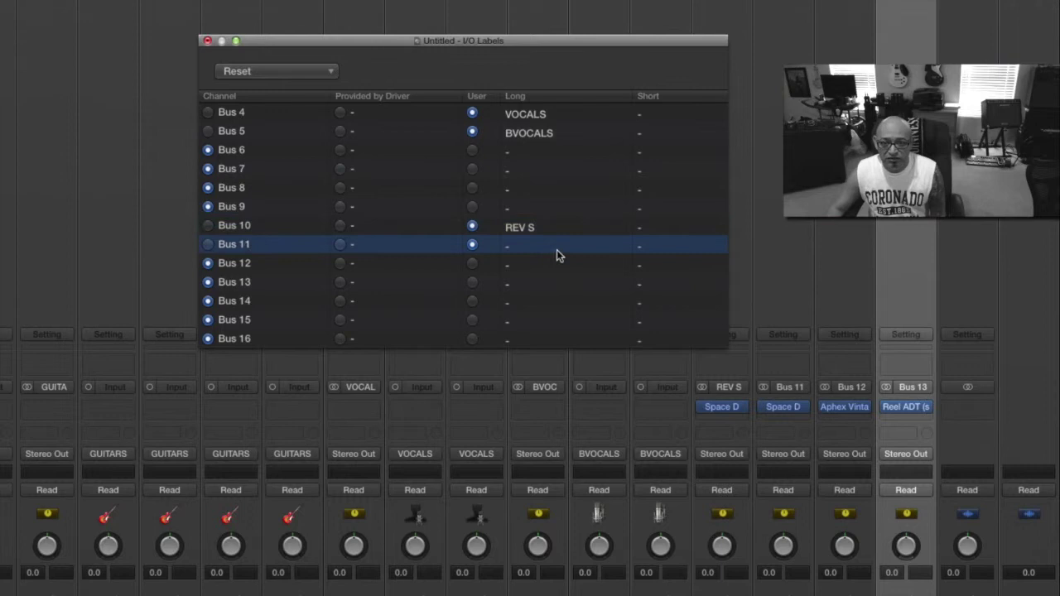
double_click(515, 247)
text(REV L)
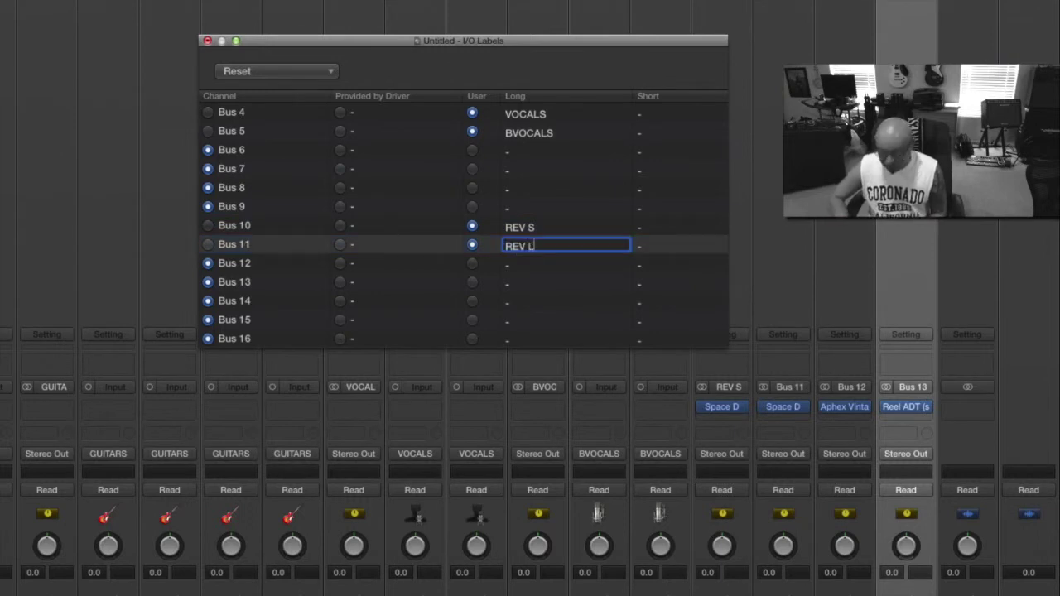
key(Return)
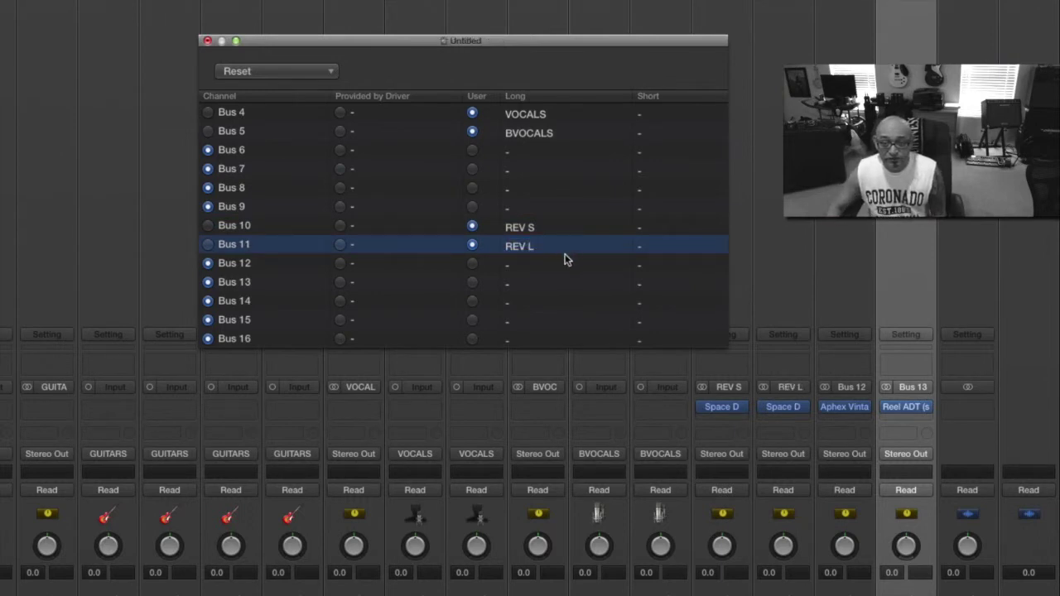
- Label Bus 12 as APHEX and Bus 13 as RADT, and close the I/O Labels window
double_click(520, 263)
text(APHEX)
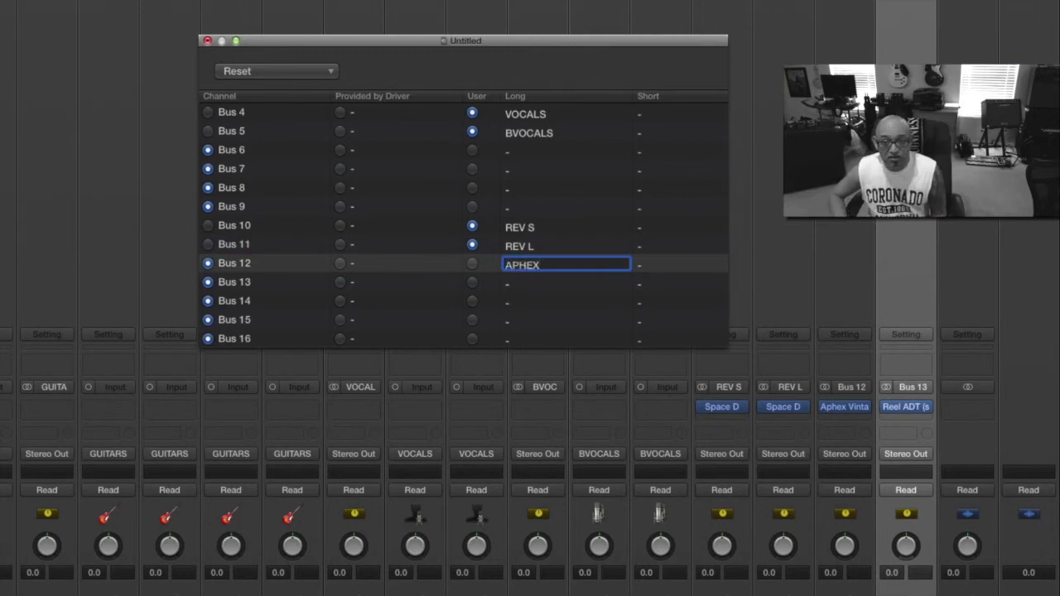
key(Return)
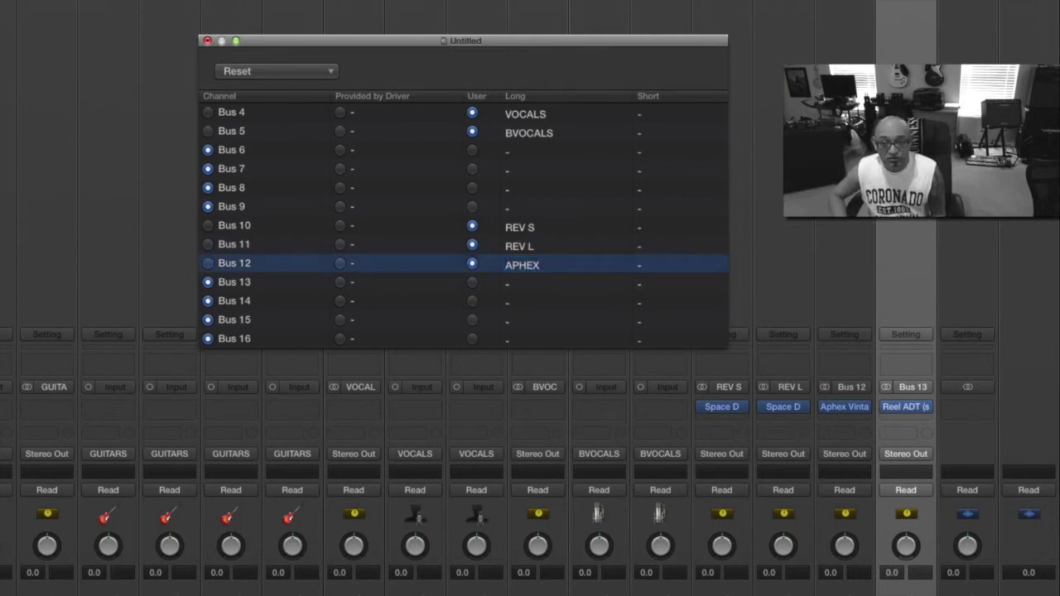
click(521, 284)
click(521, 286)
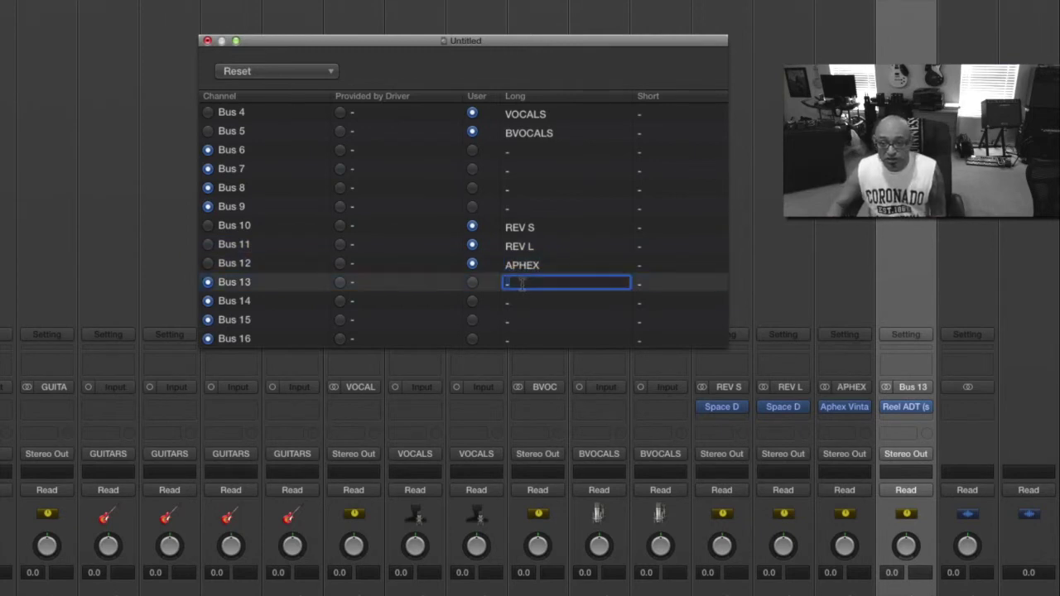
text(RADT)
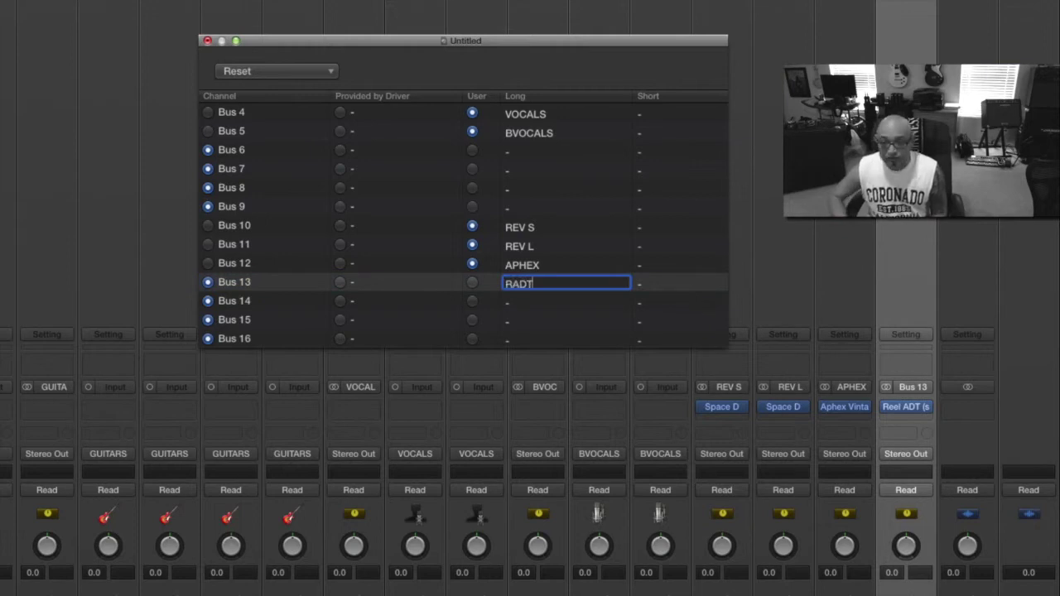
key(Return)
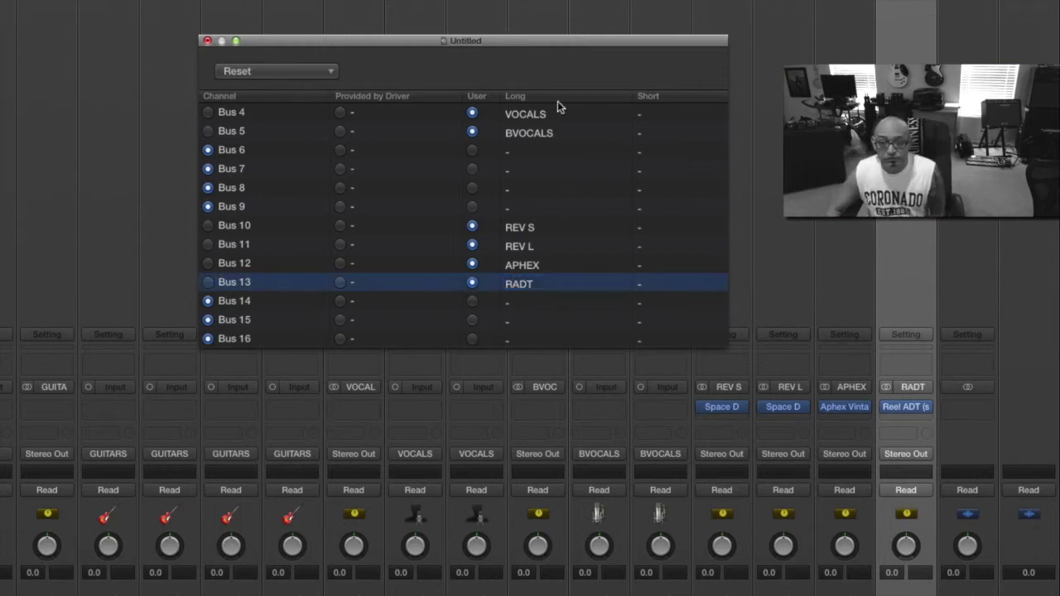
click(207, 42)
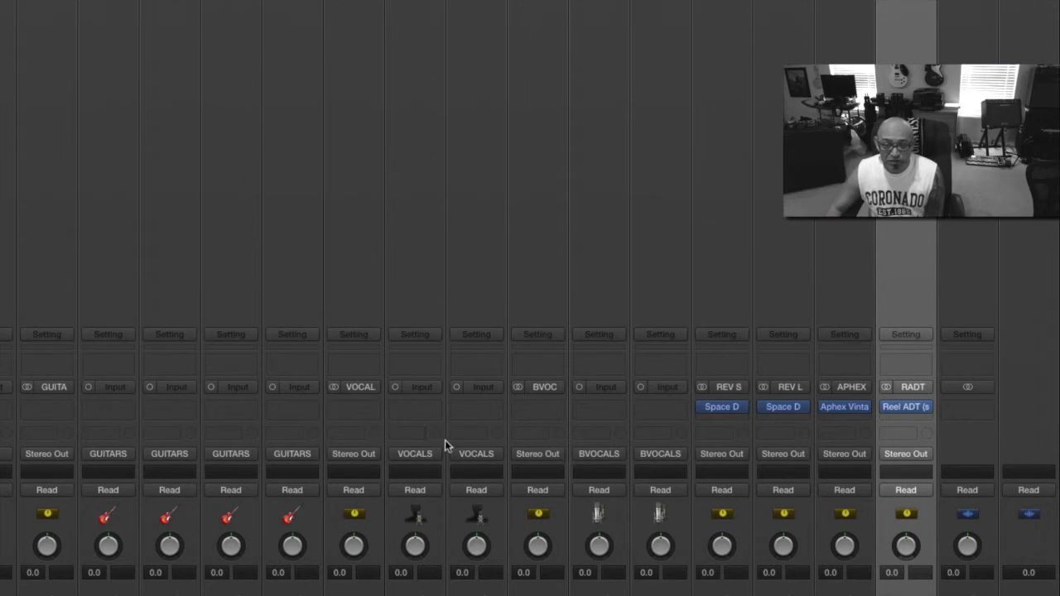
- Assign Lead Vocal 1's send to the labelled REV S bus as a test, and set it back to No Send
click(419, 434)
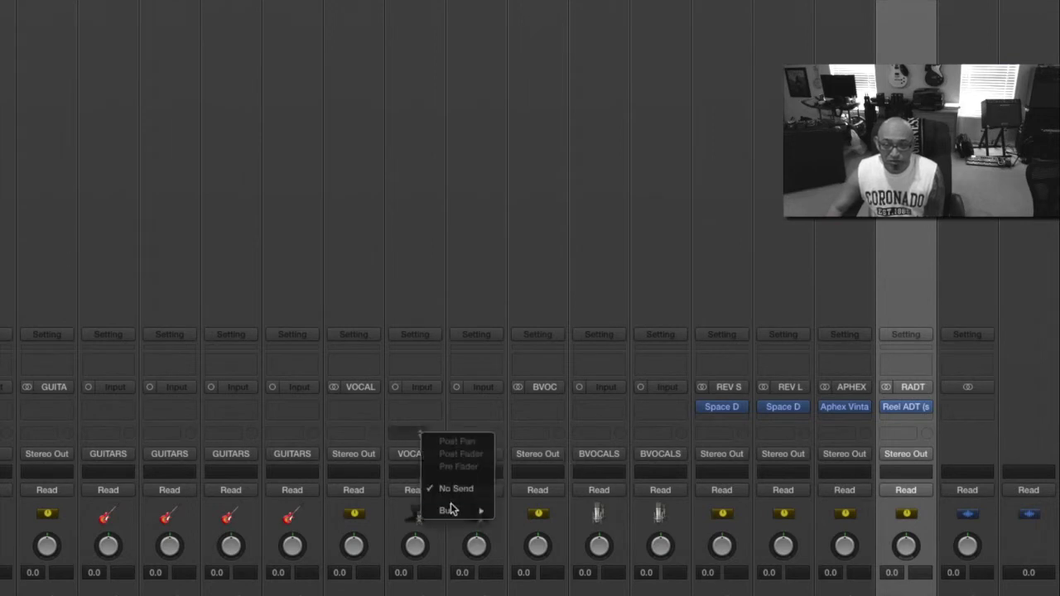
mouse_move(449, 513)
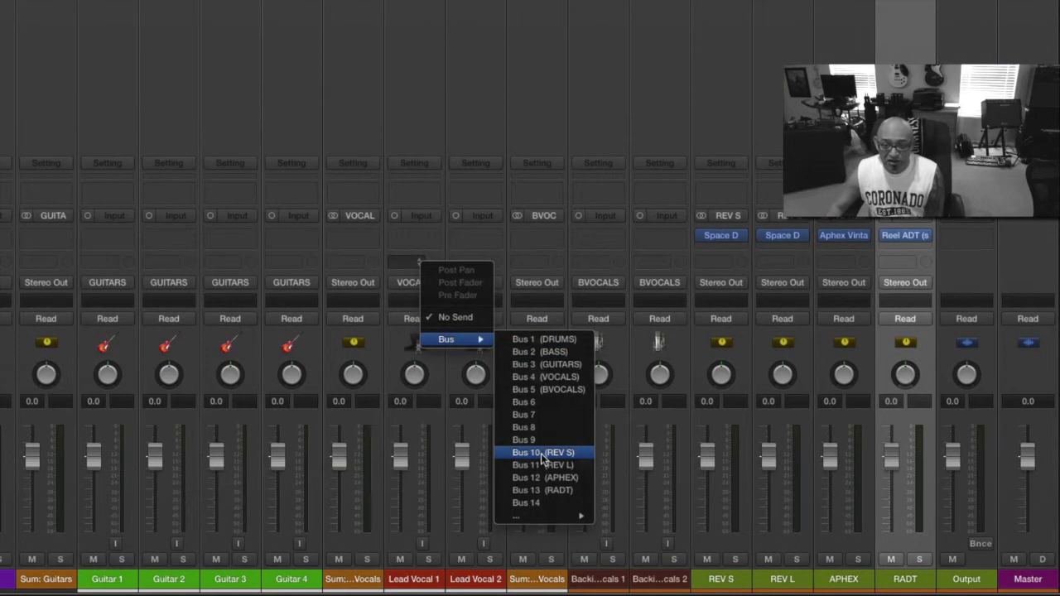
click(540, 454)
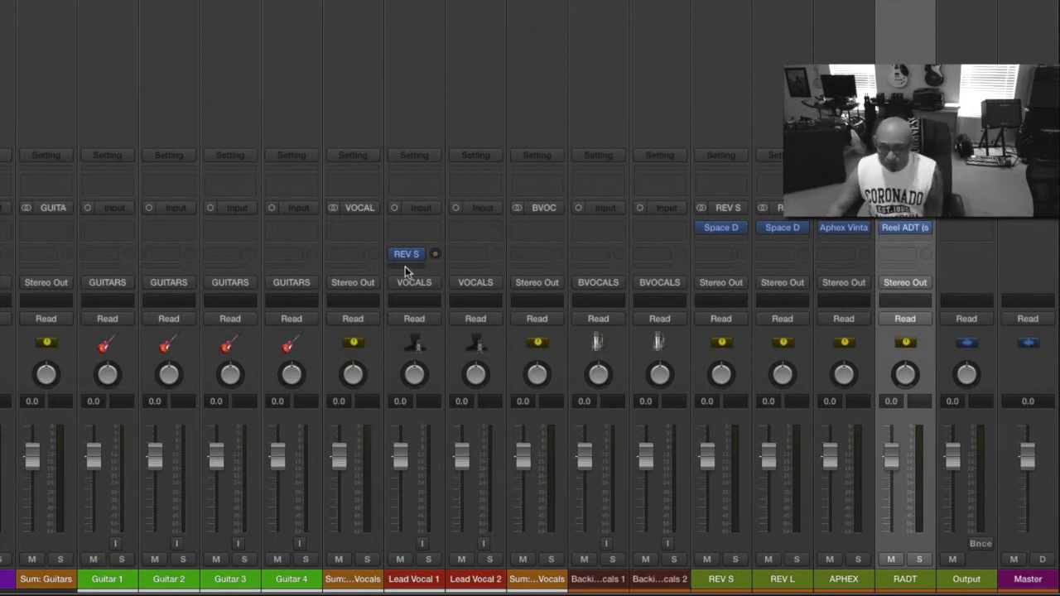
click(420, 262)
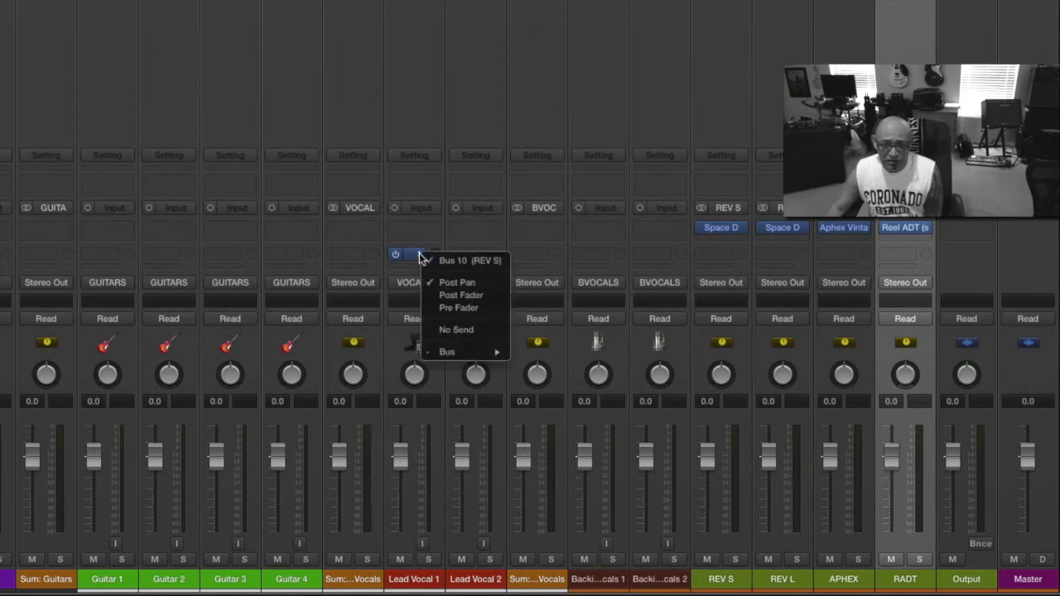
click(462, 330)
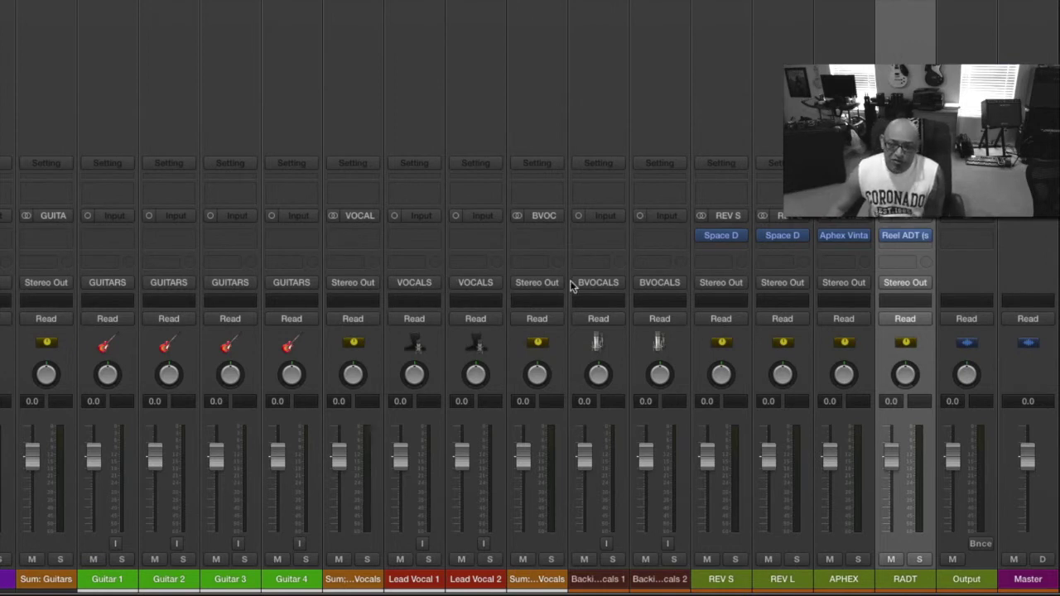
- Insert a stereo Gain plug-in in the first audio effect slot of the Output channel strip
scroll(901, 245, right, 3)
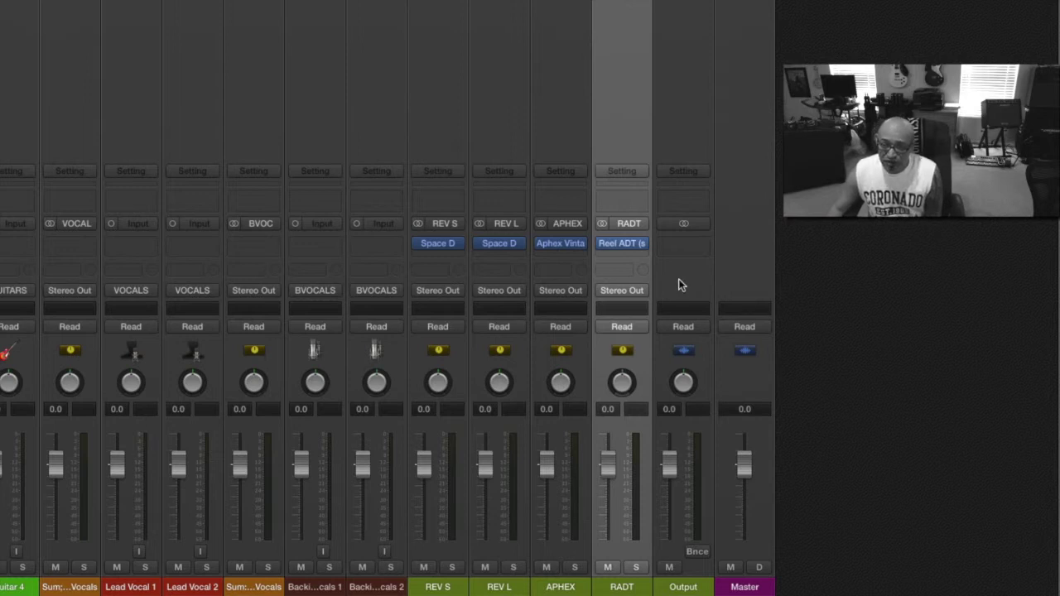
click(701, 245)
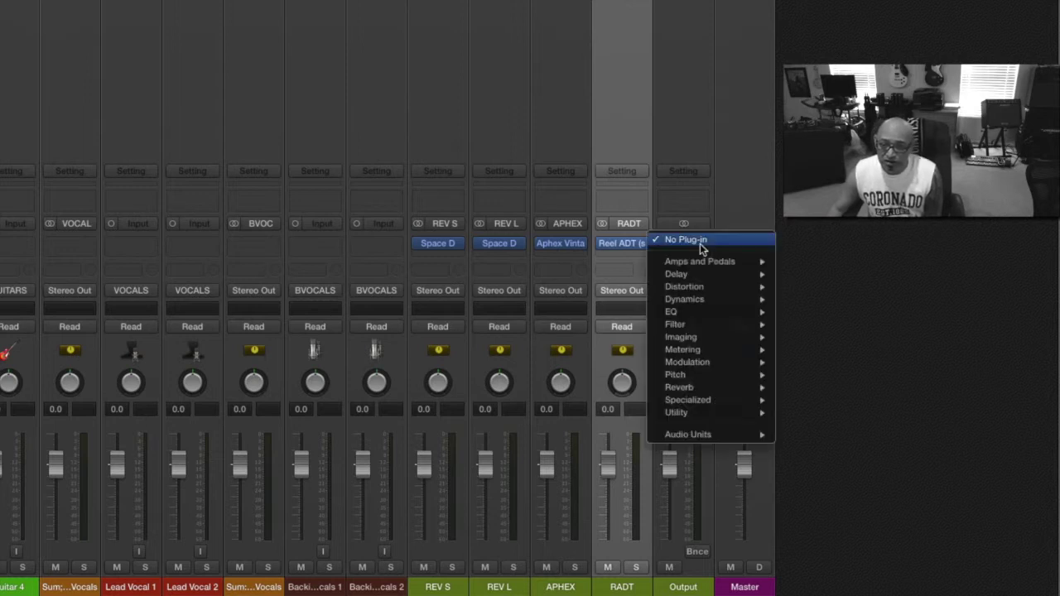
mouse_move(722, 397)
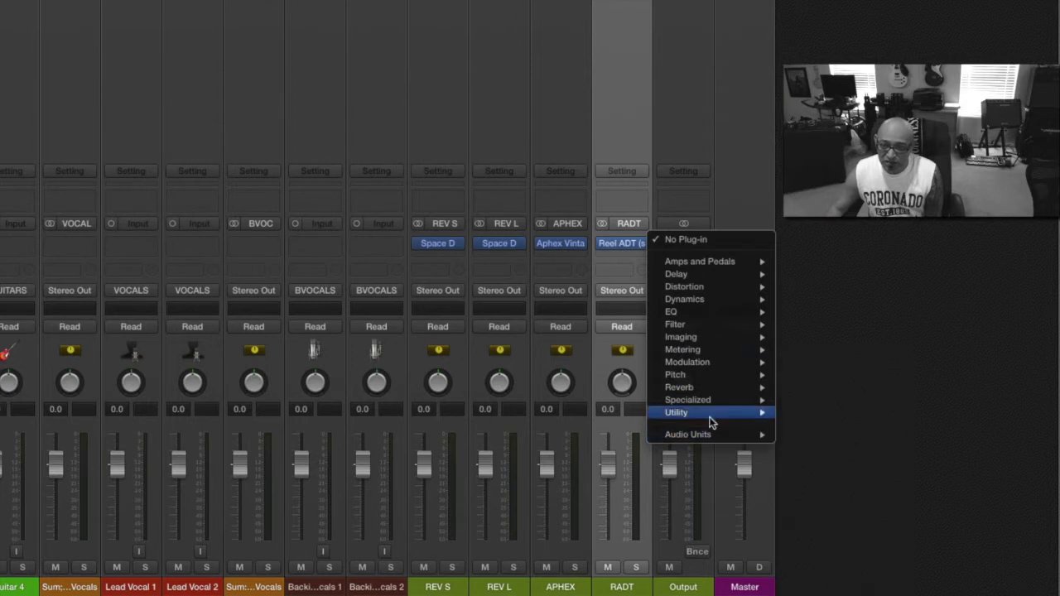
mouse_move(719, 354)
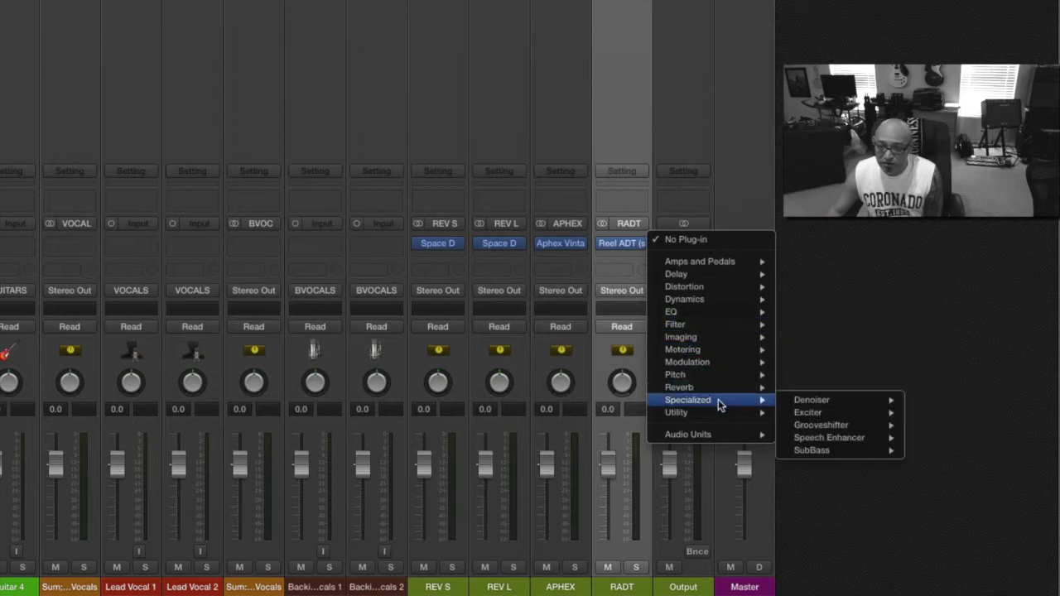
mouse_move(702, 418)
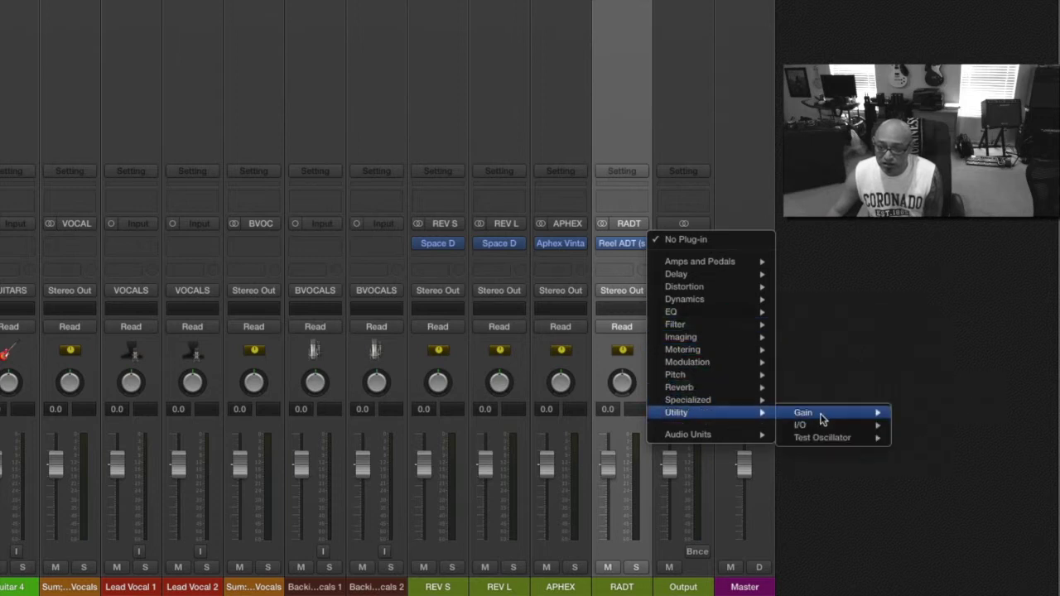
mouse_move(833, 419)
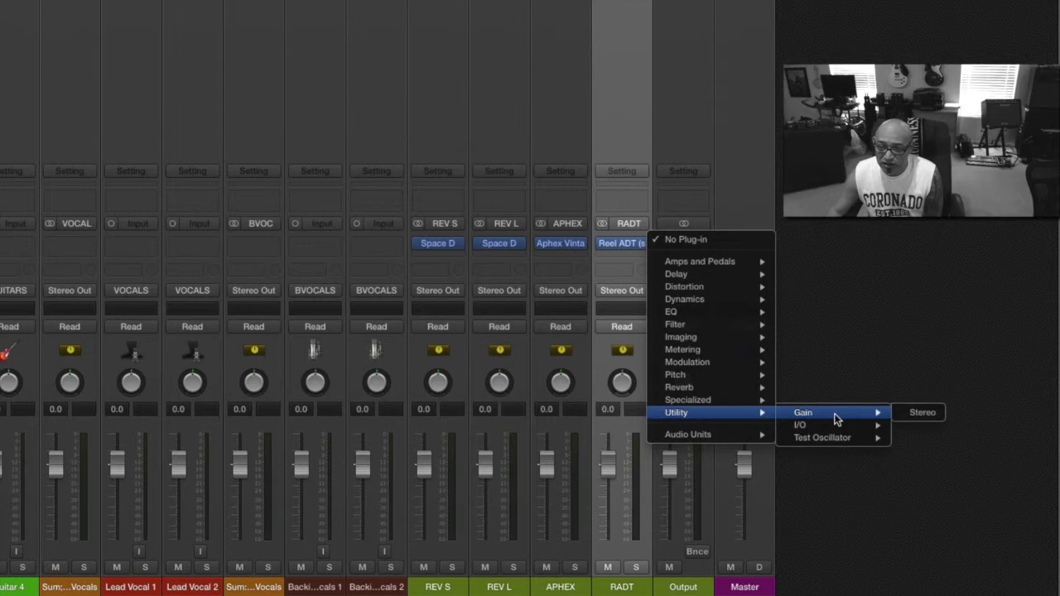
click(925, 414)
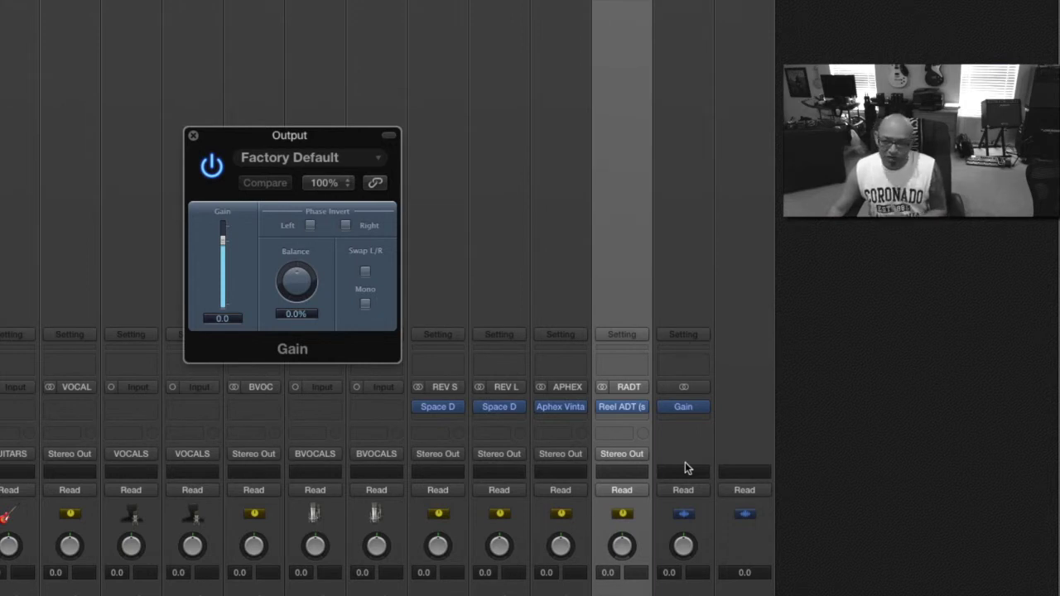
- Test the Gain plug-in's Mono option on and off, leave it off, and close the plug-in window
click(366, 304)
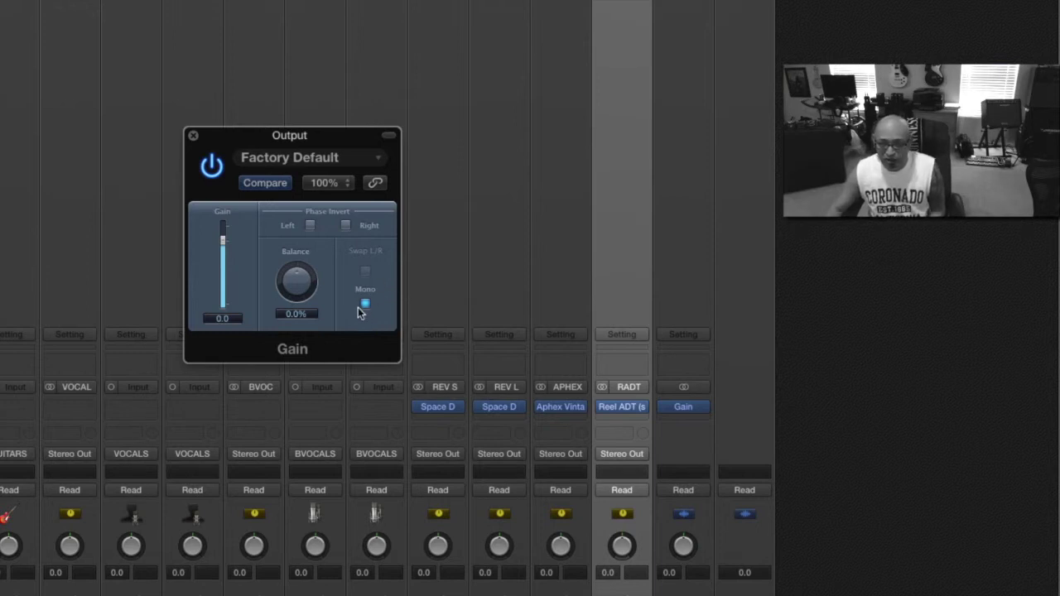
click(366, 305)
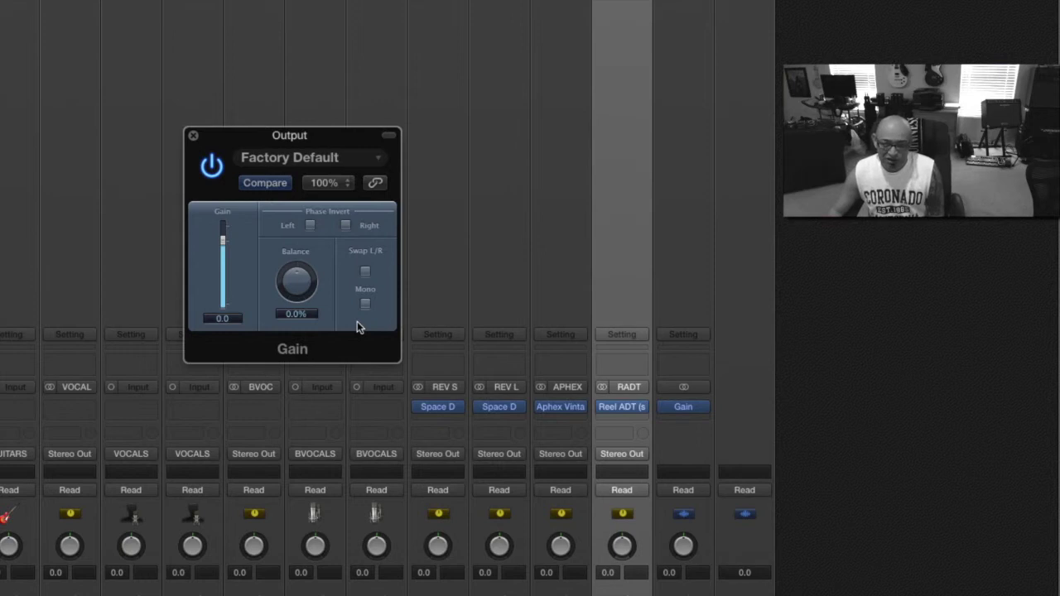
click(365, 304)
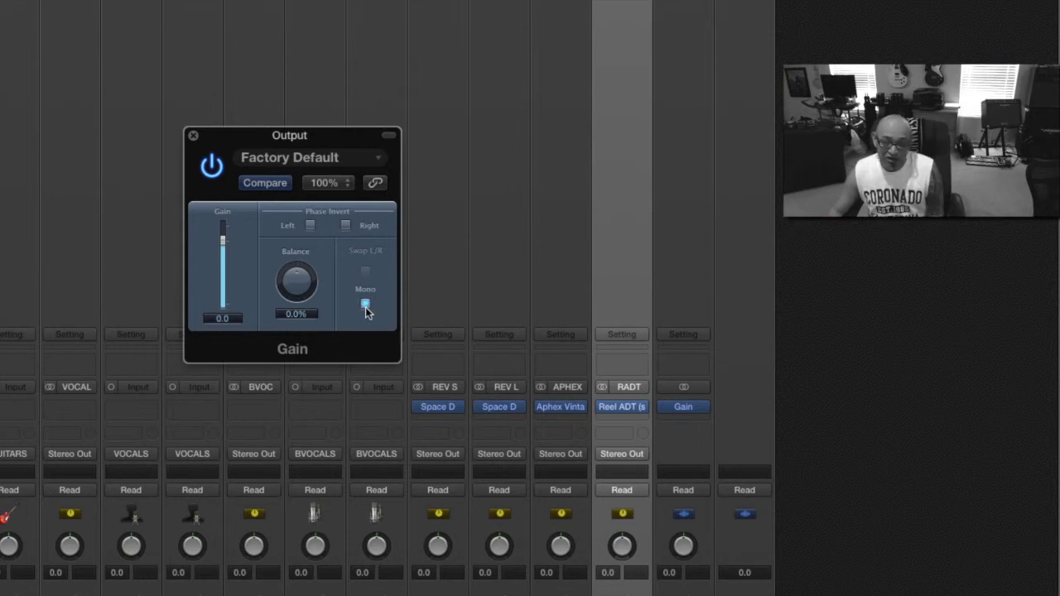
click(365, 304)
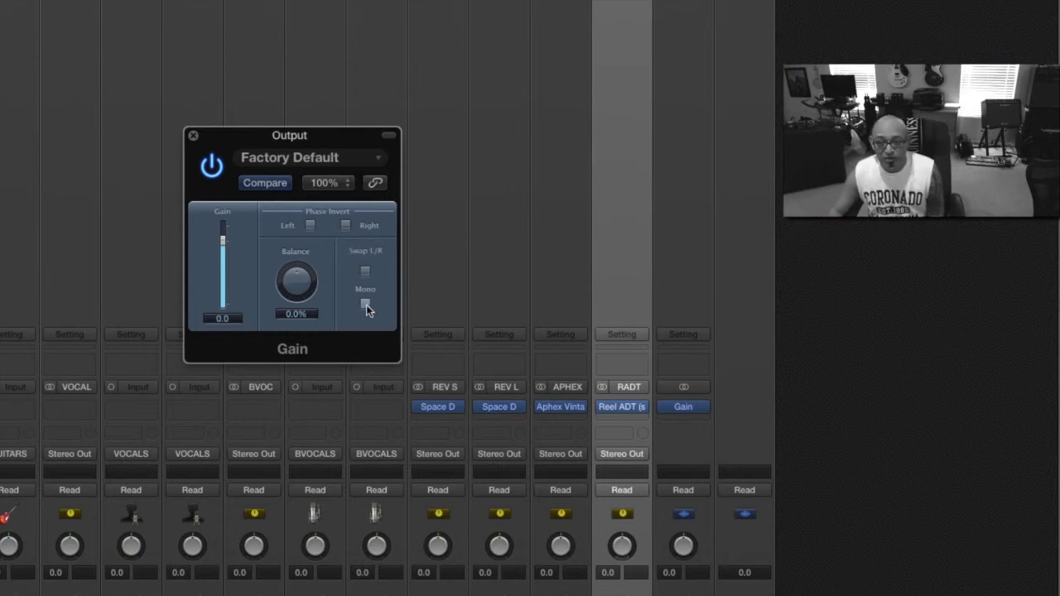
click(193, 135)
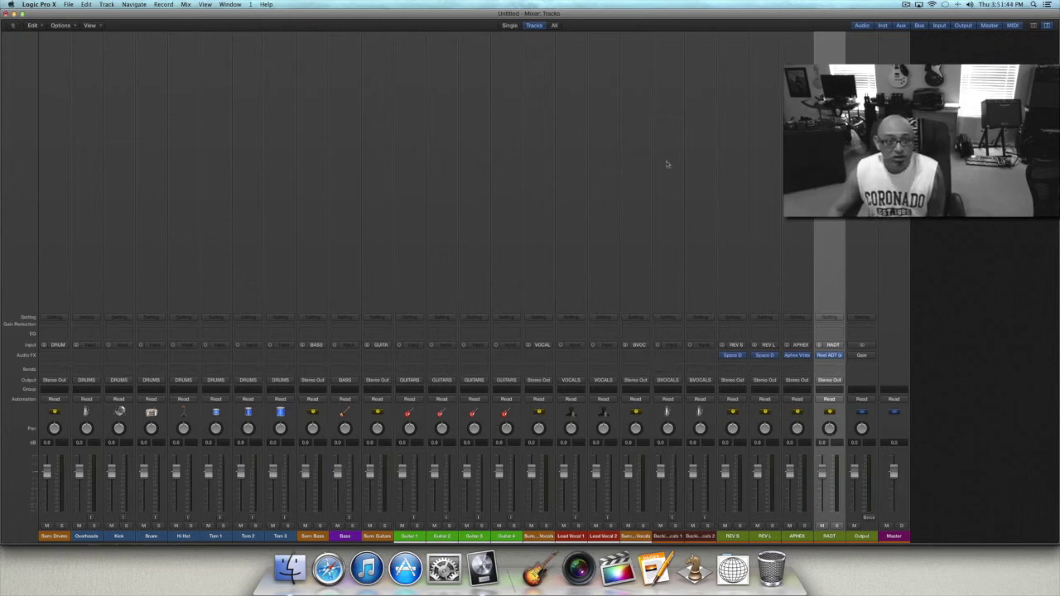
- Close the mixer and save the project as the template Longshot Session, replacing the existing one
click(6, 13)
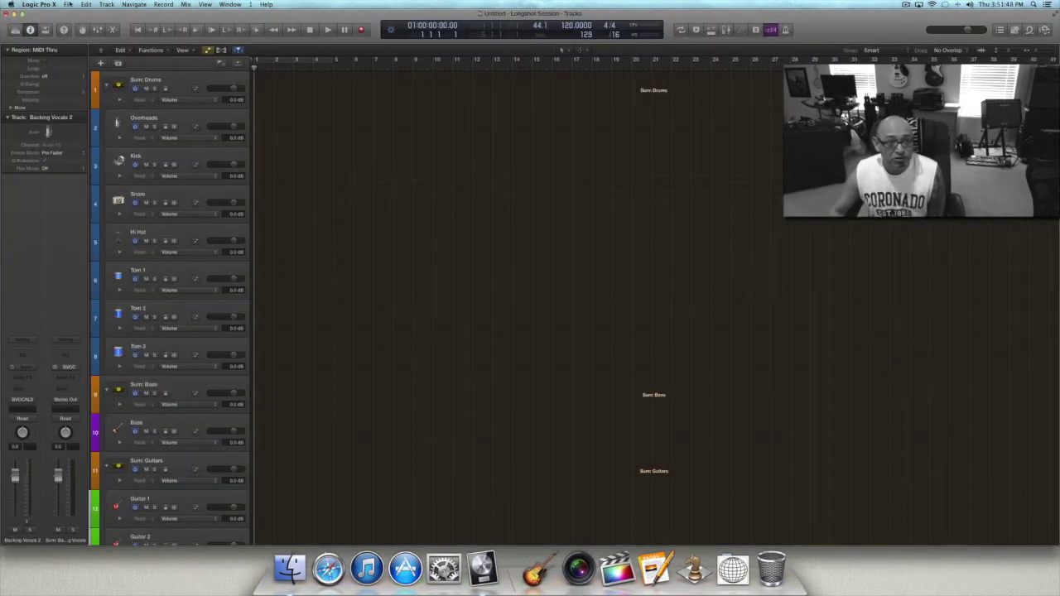
click(68, 4)
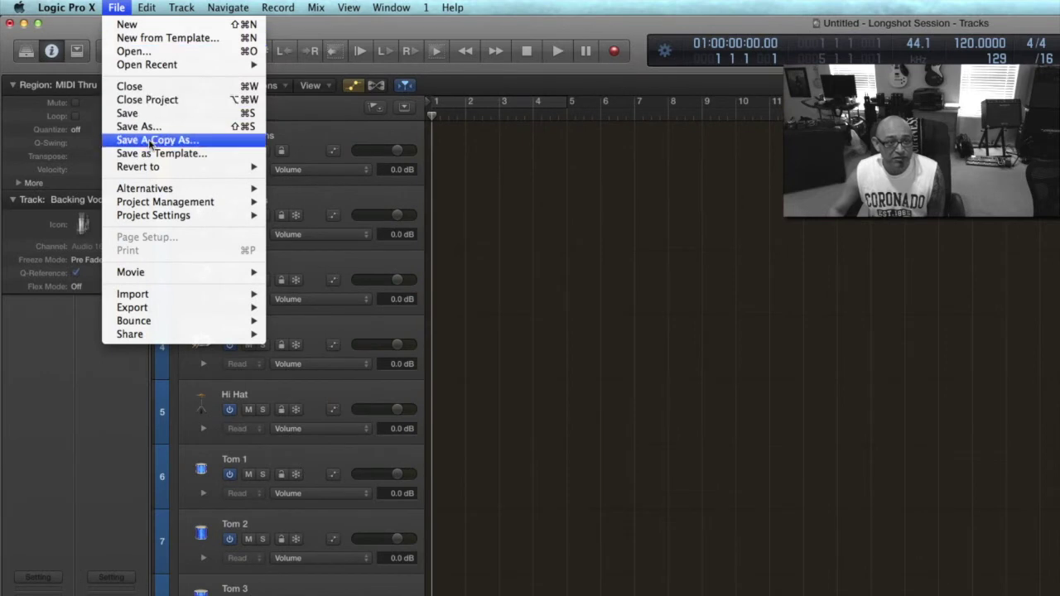
click(154, 154)
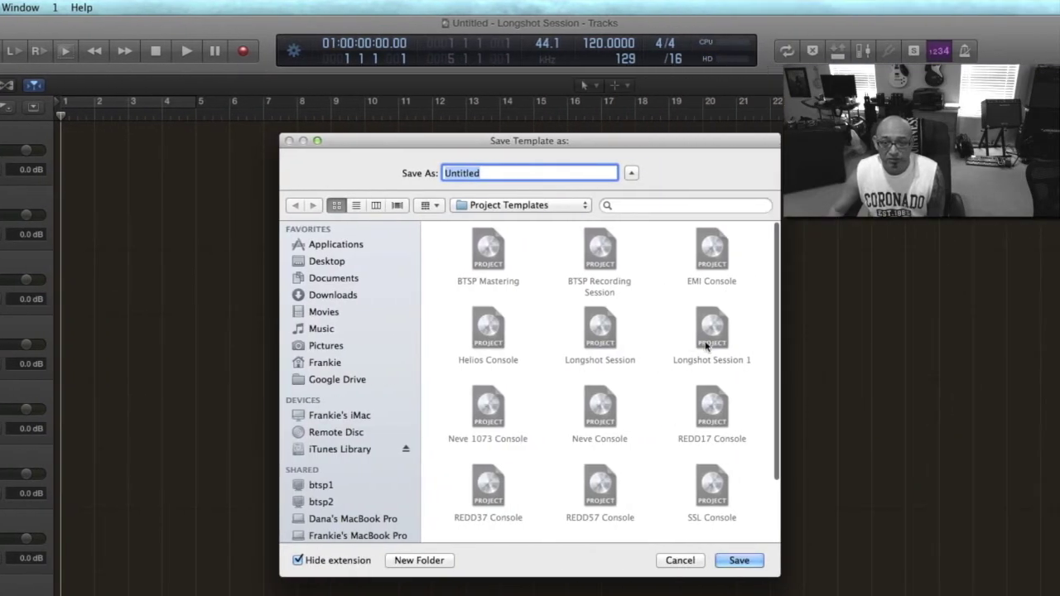
click(600, 334)
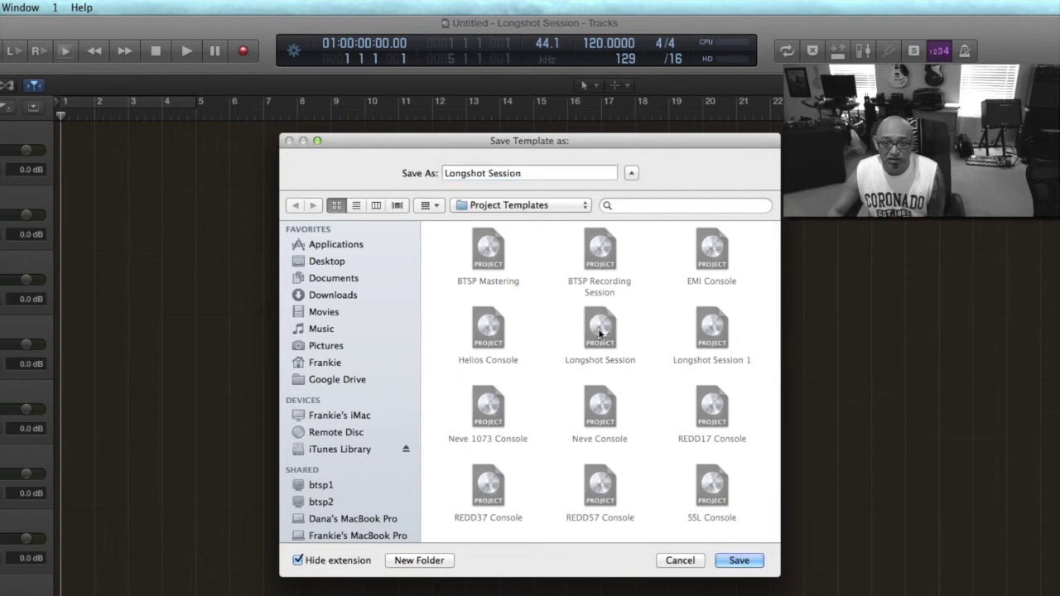
click(745, 561)
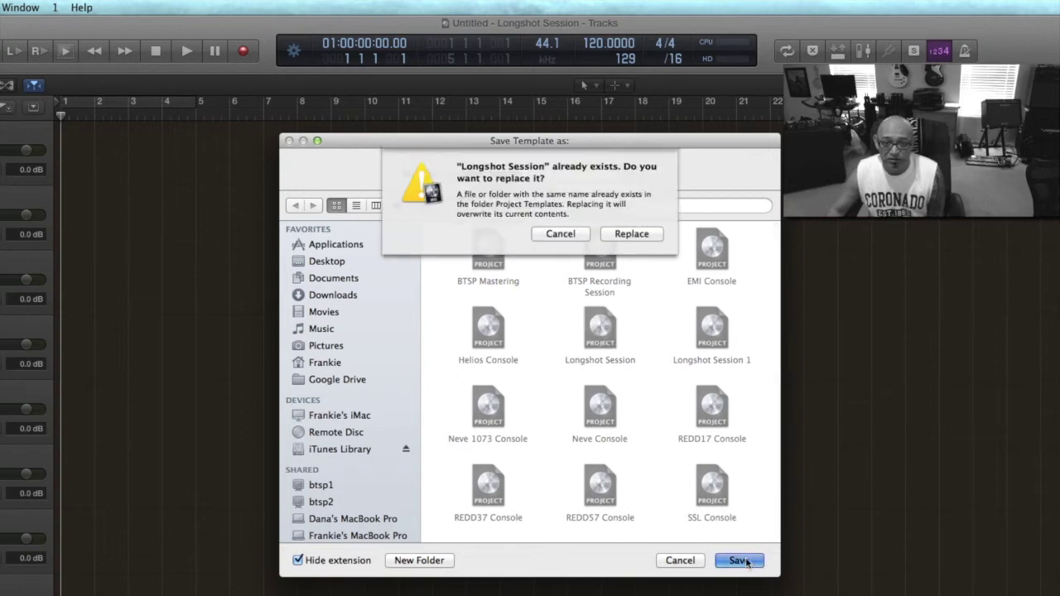
click(637, 236)
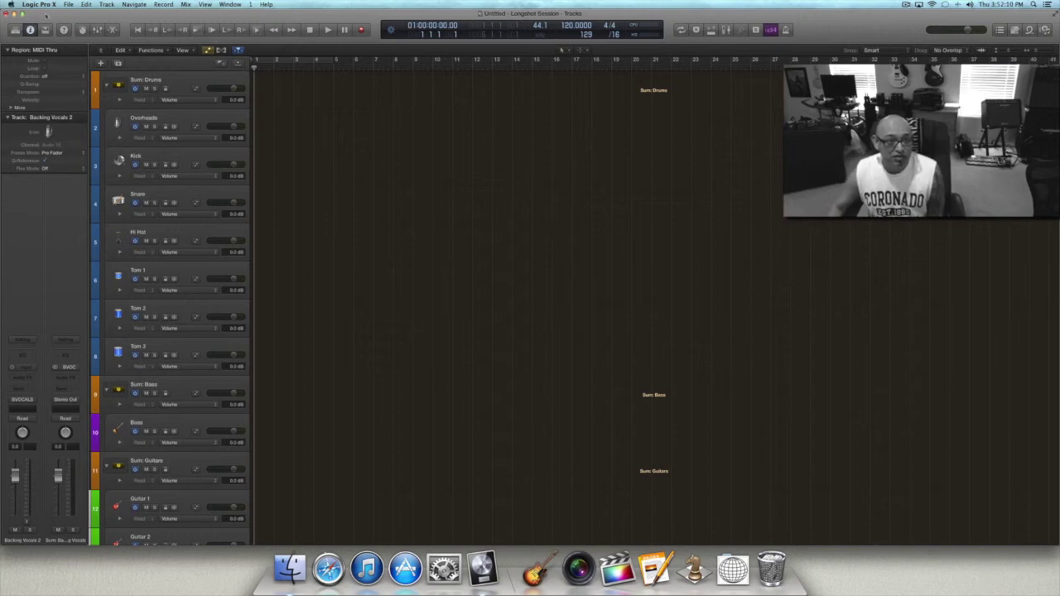
- Close the untitled project without saving it and quit Logic Pro X
click(68, 4)
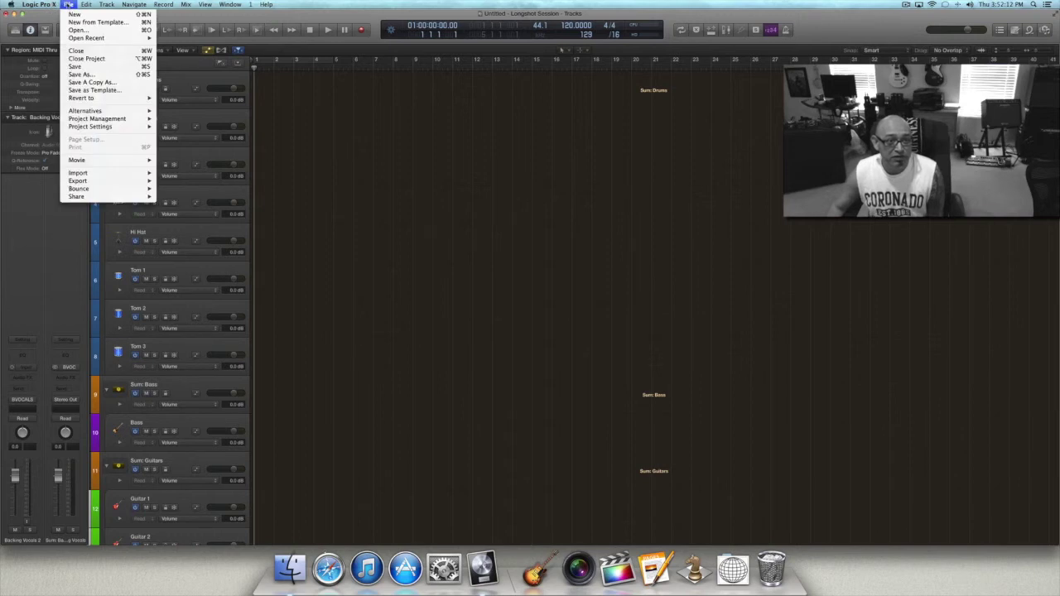
click(89, 59)
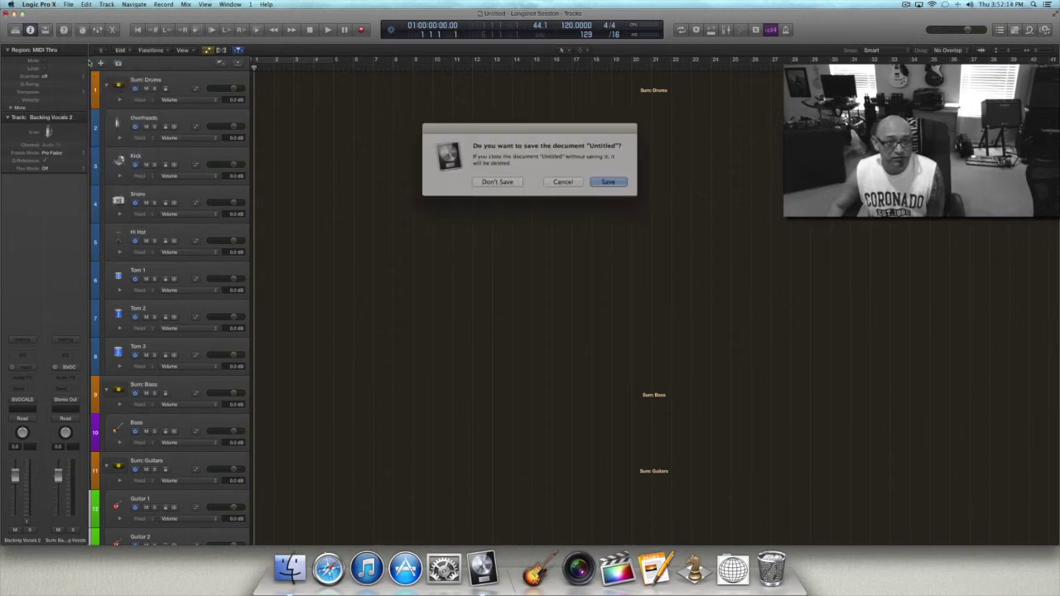
click(516, 180)
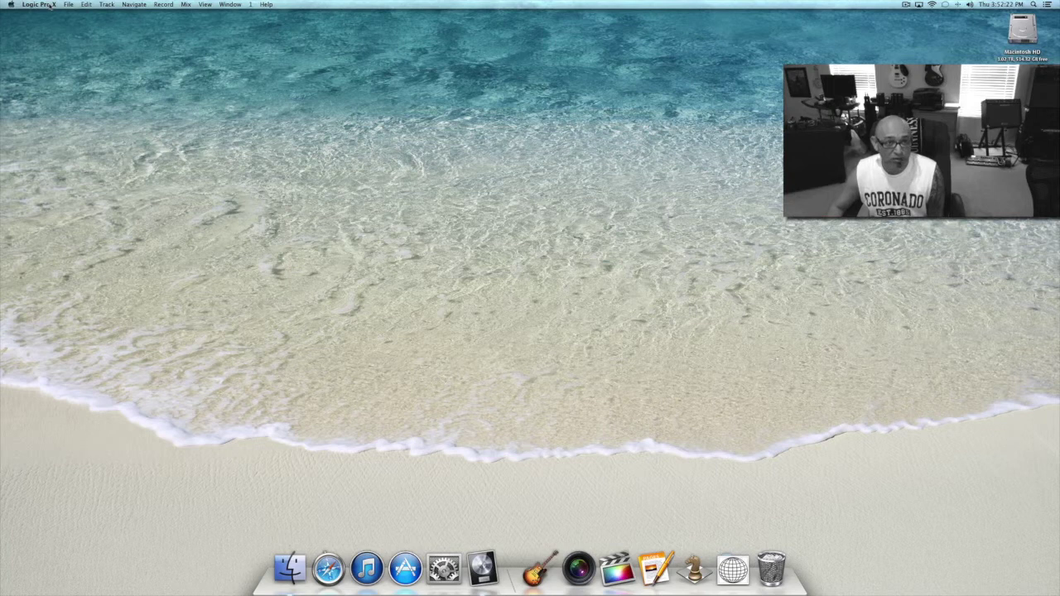
click(50, 5)
click(37, 136)
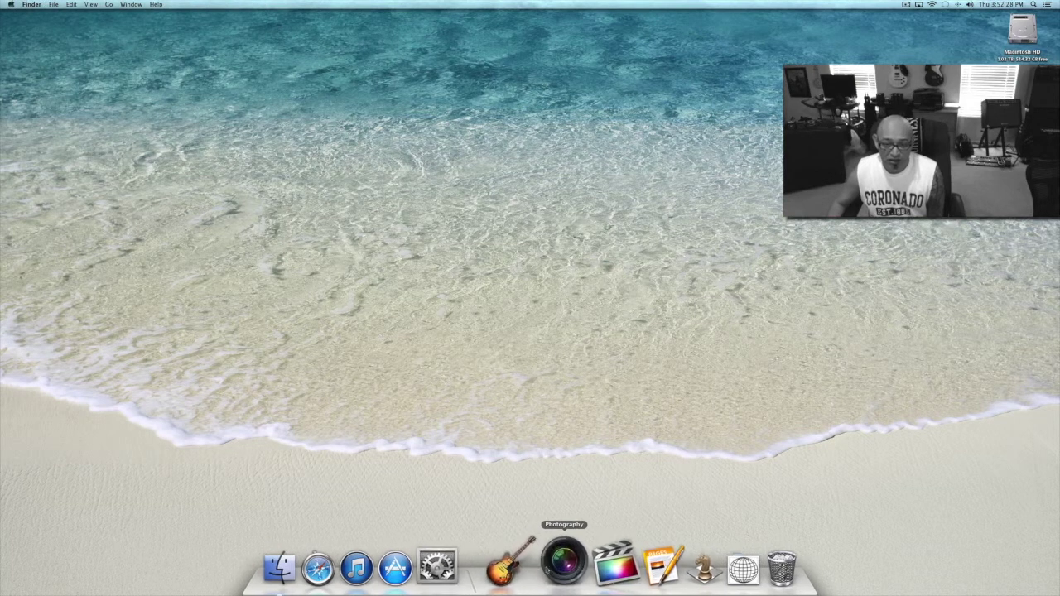
- Launch Logic Pro X and create a new project from the Longshot Session template, continuing past the device alert
click(519, 563)
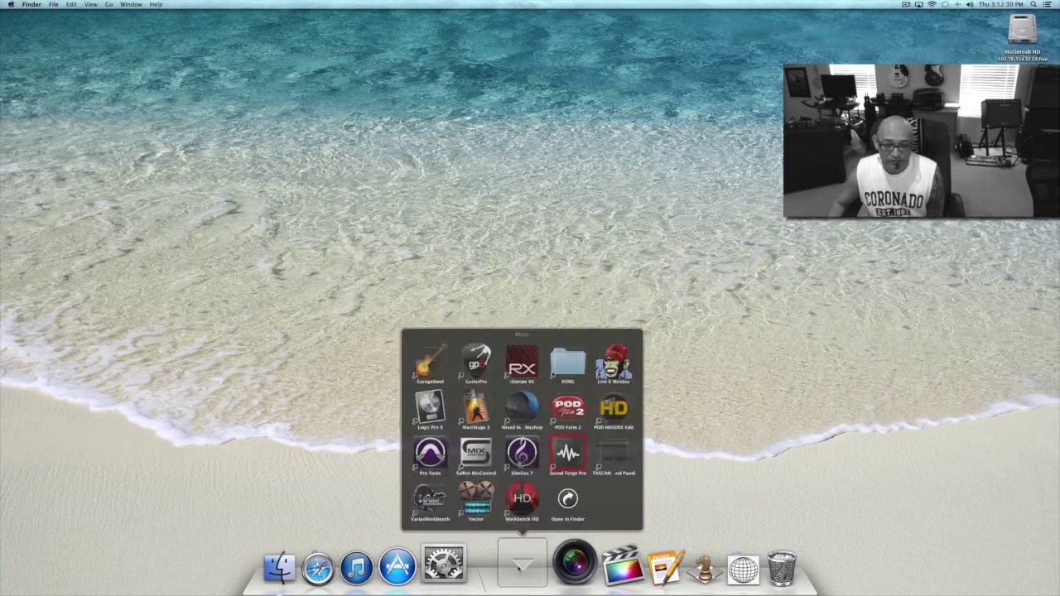
click(420, 386)
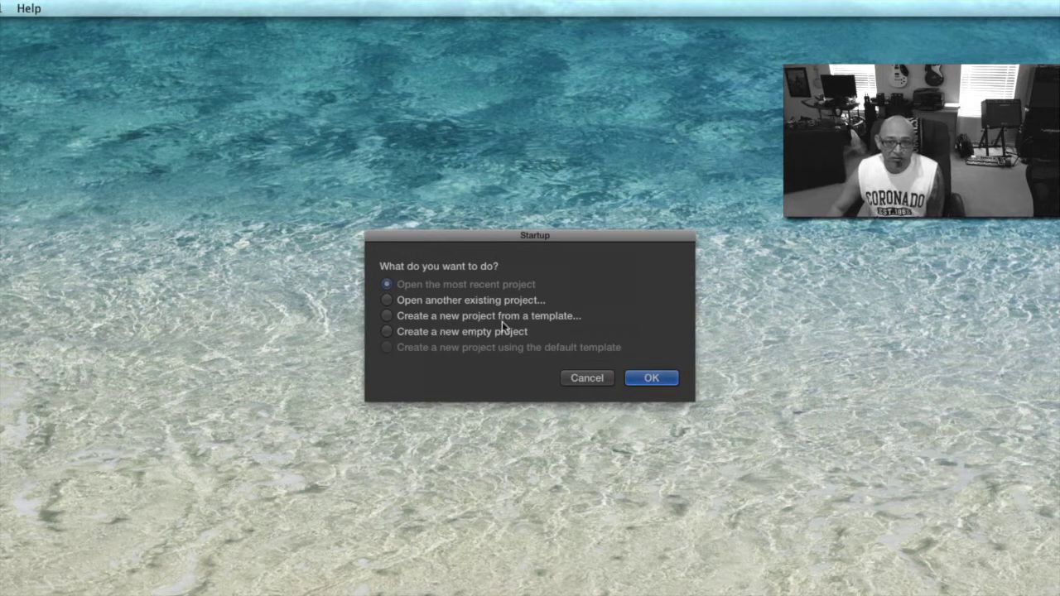
click(473, 318)
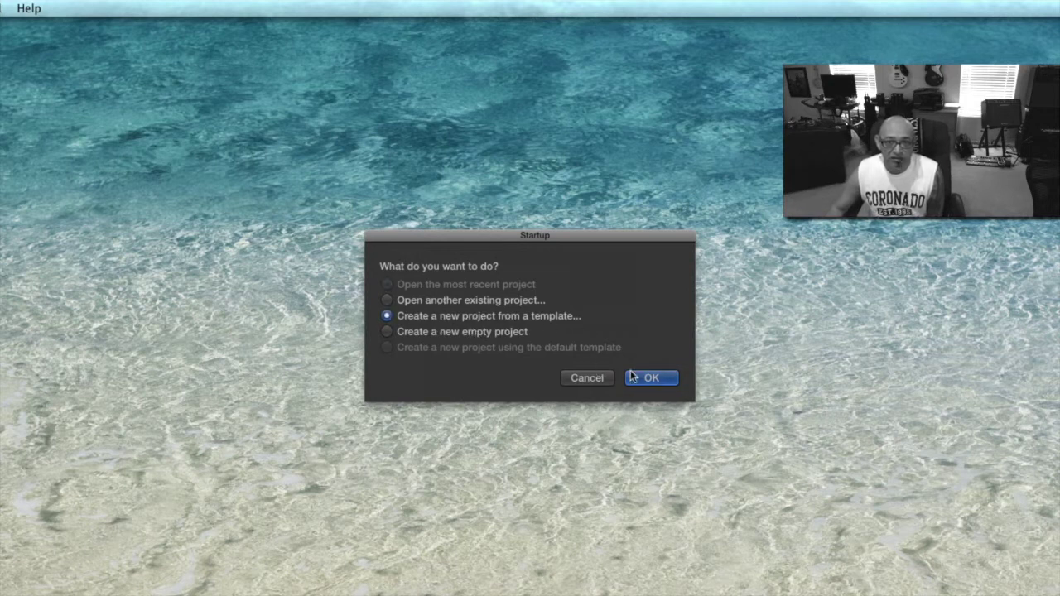
click(664, 378)
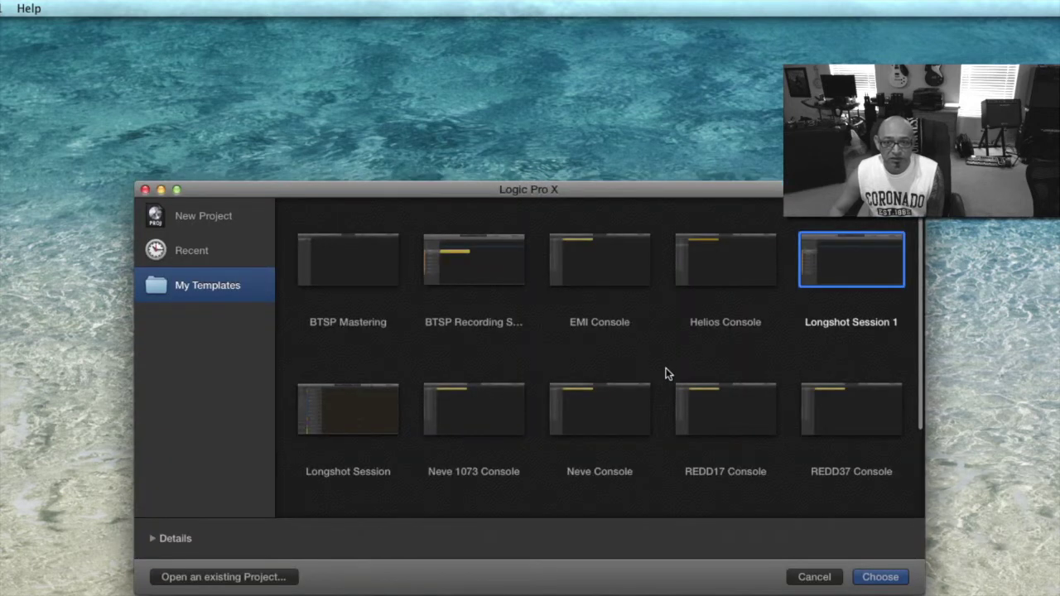
click(362, 400)
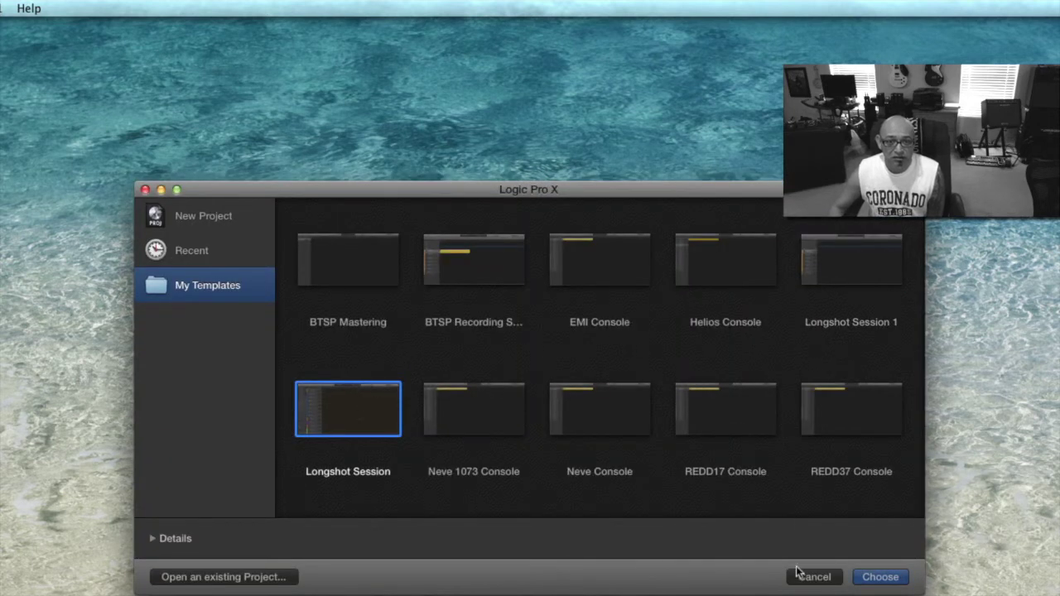
click(892, 579)
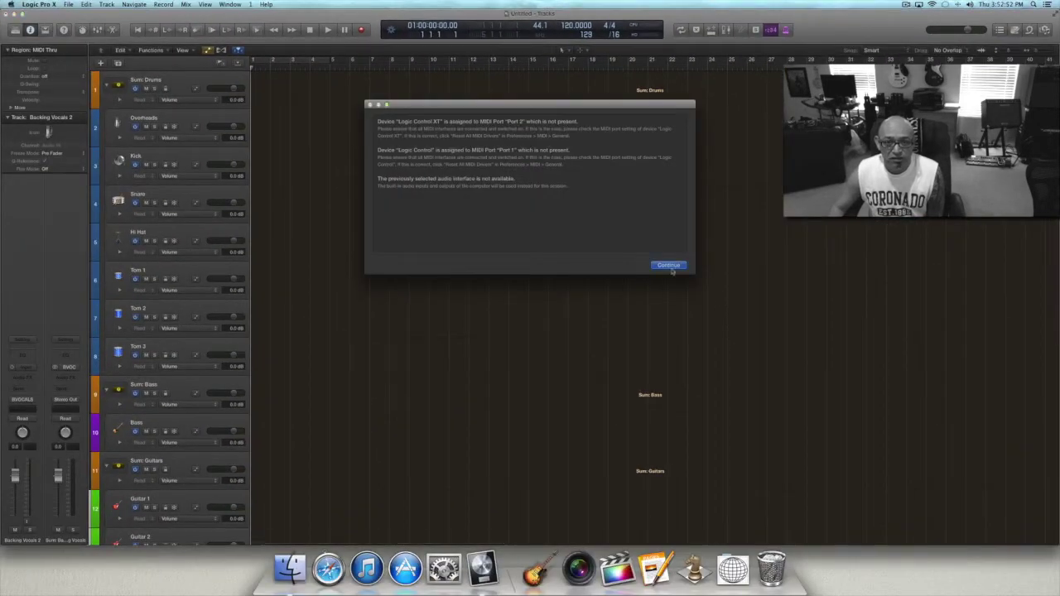
click(669, 266)
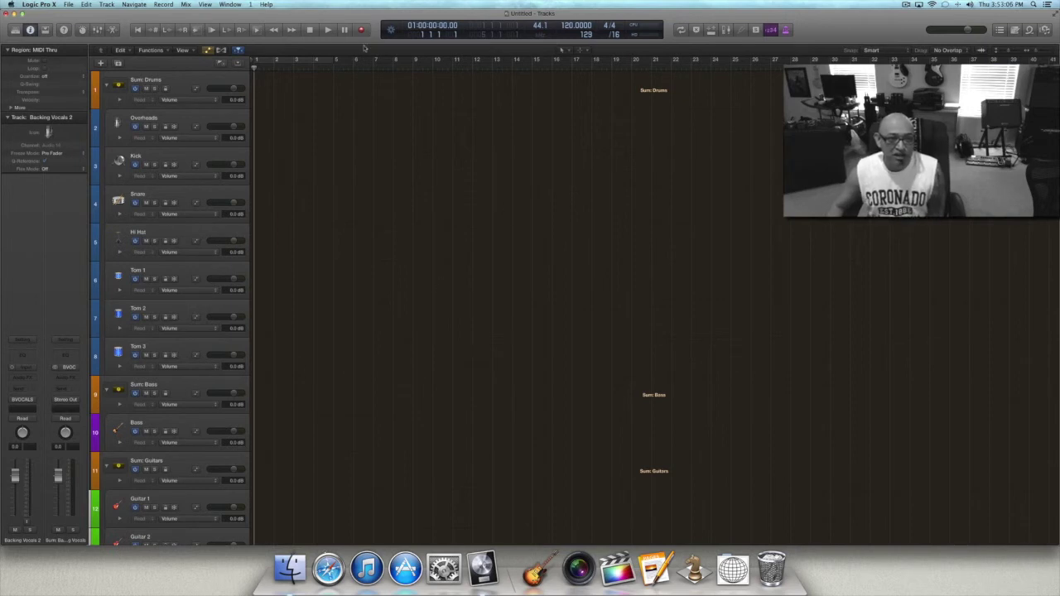
- Open the mixer in a wider window, check that the template's channel strips, buses and plug-ins are loaded, and close it
click(229, 5)
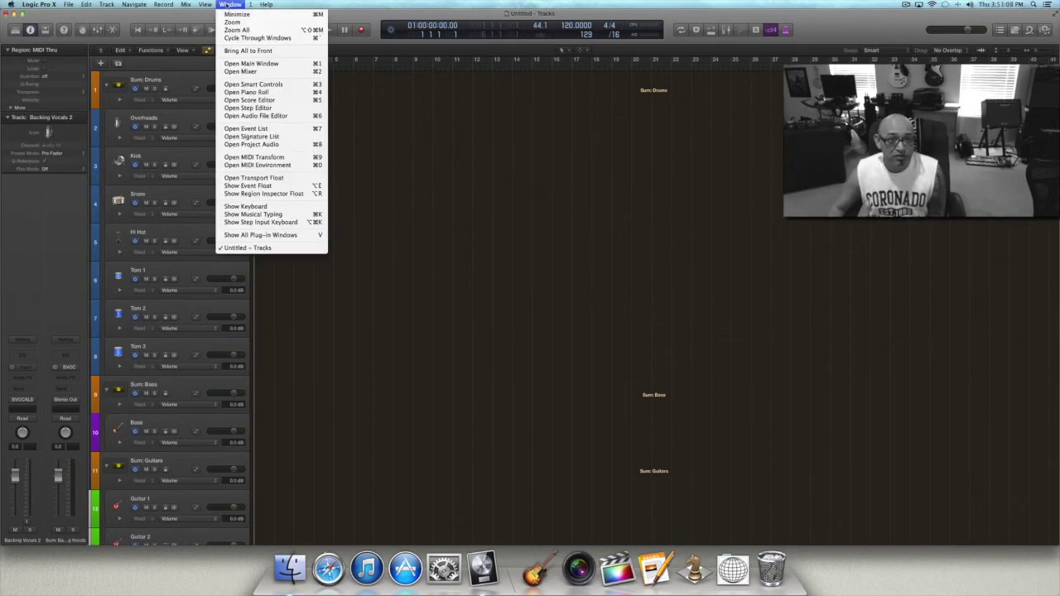
click(261, 73)
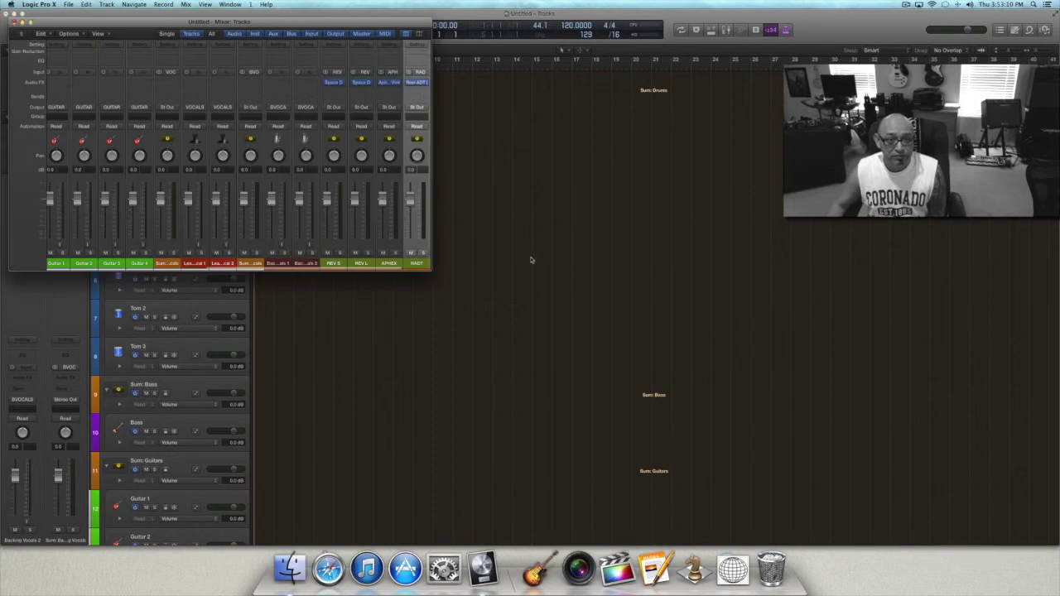
drag(432, 217, 734, 217)
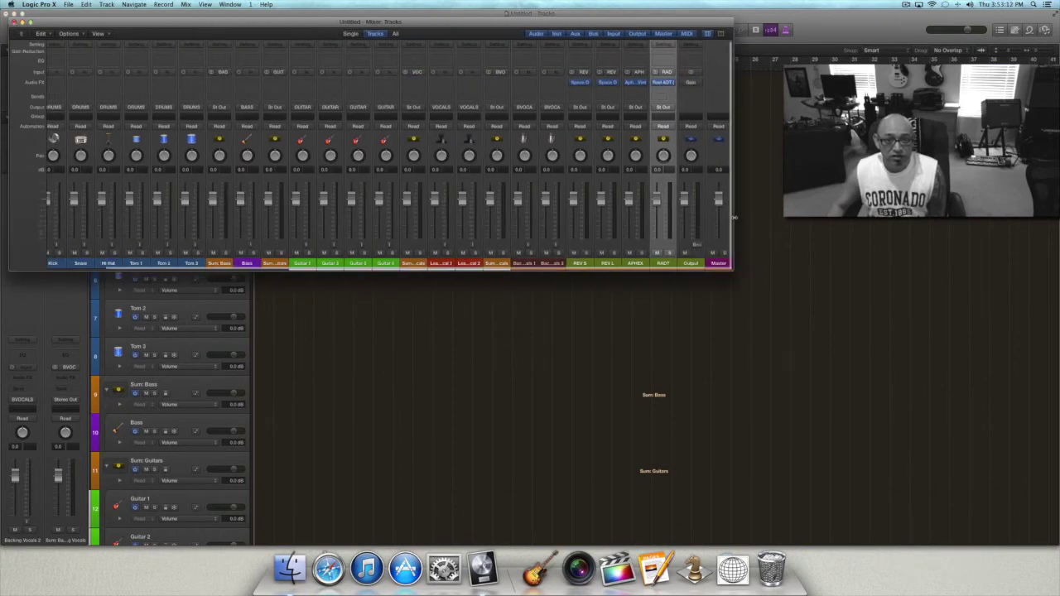
drag(501, 21, 581, 108)
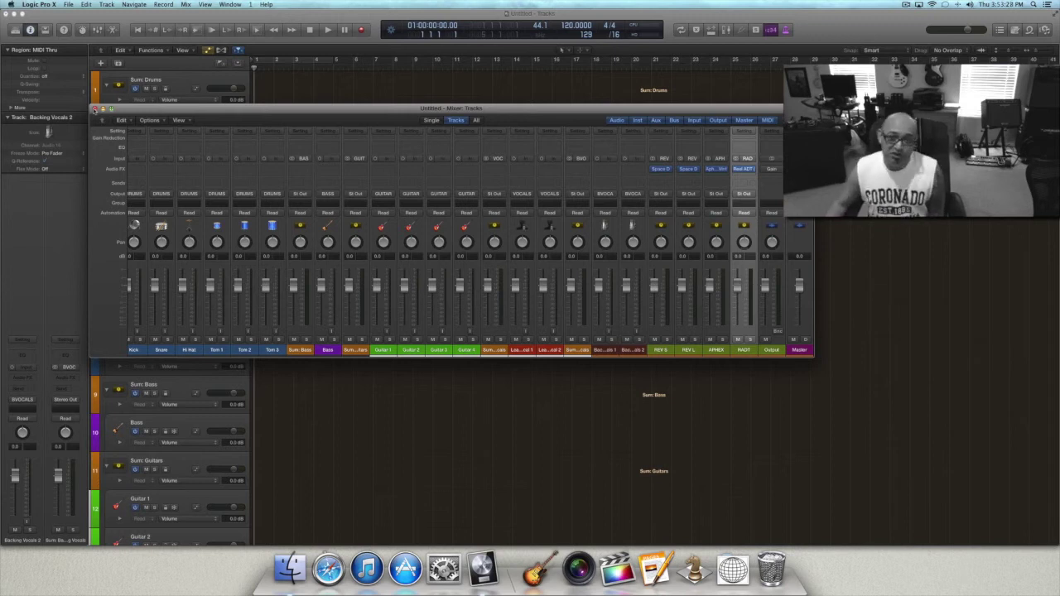
click(94, 109)
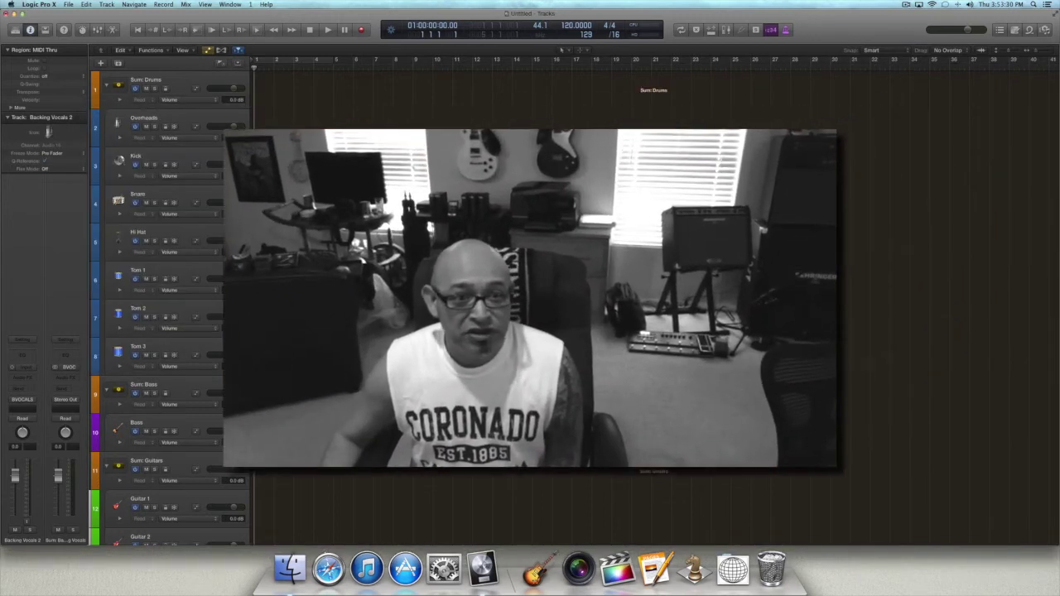